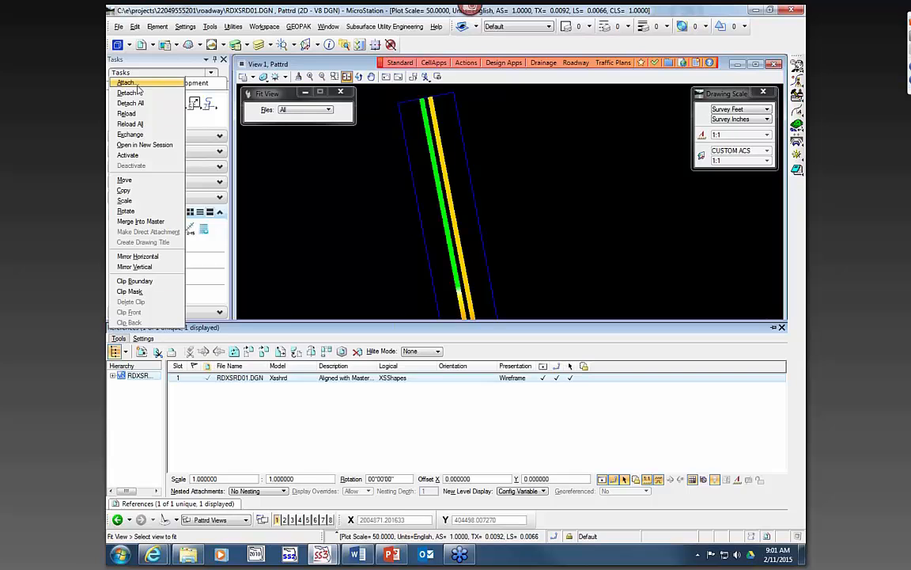
Attach DSGNRD01.DGN and GKLNRD01.DGN from the roadway folder as references with the default attachment settings.
{"action": "left_click", "coordinate": [126, 82]}
{"action": "left_click", "coordinate": [349, 285]}
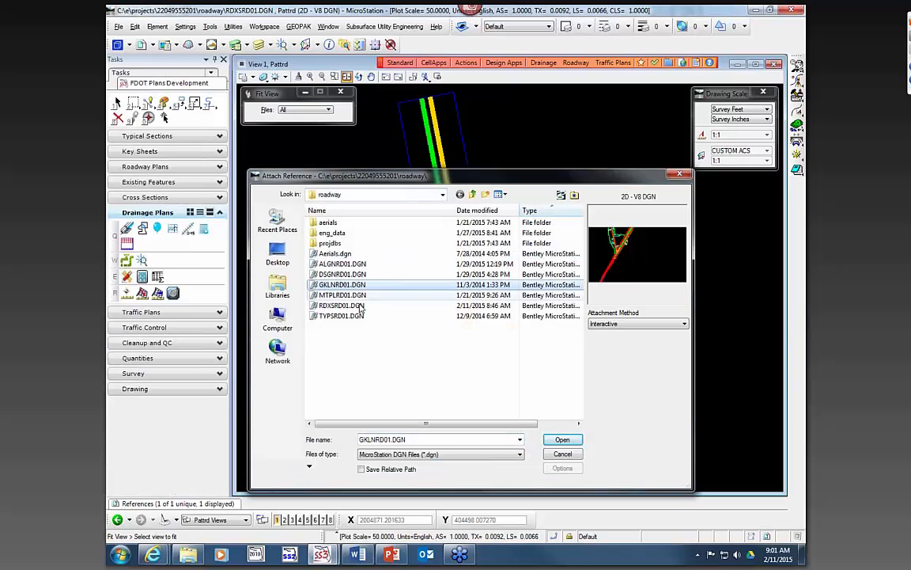
{"action": "left_click", "coordinate": [342, 274], "text": "ctrl"}
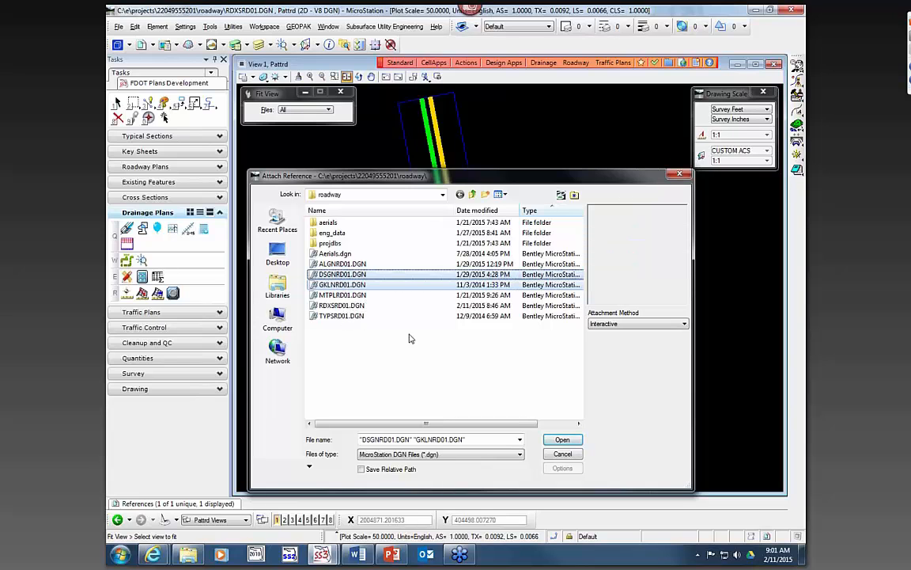
{"action": "left_click", "coordinate": [562, 439]}
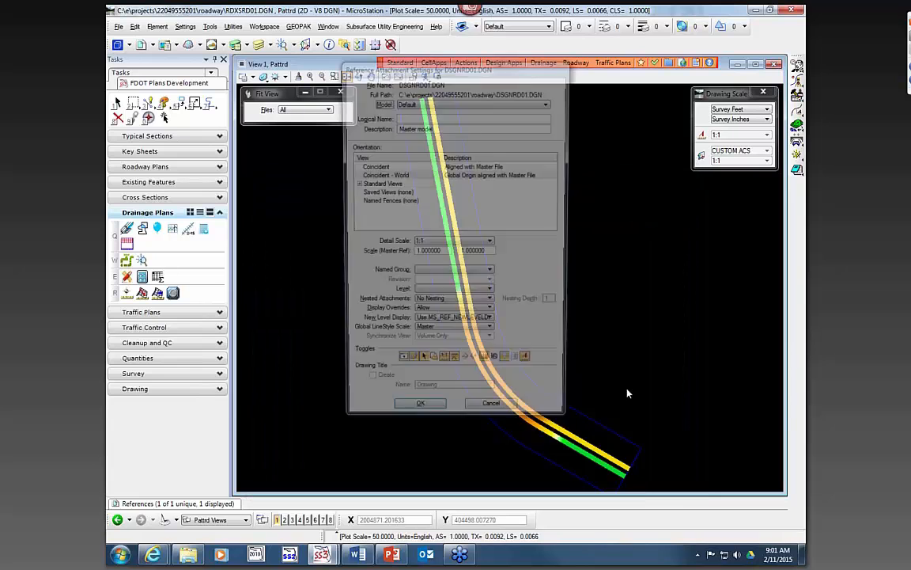
{"action": "left_click", "coordinate": [421, 403]}
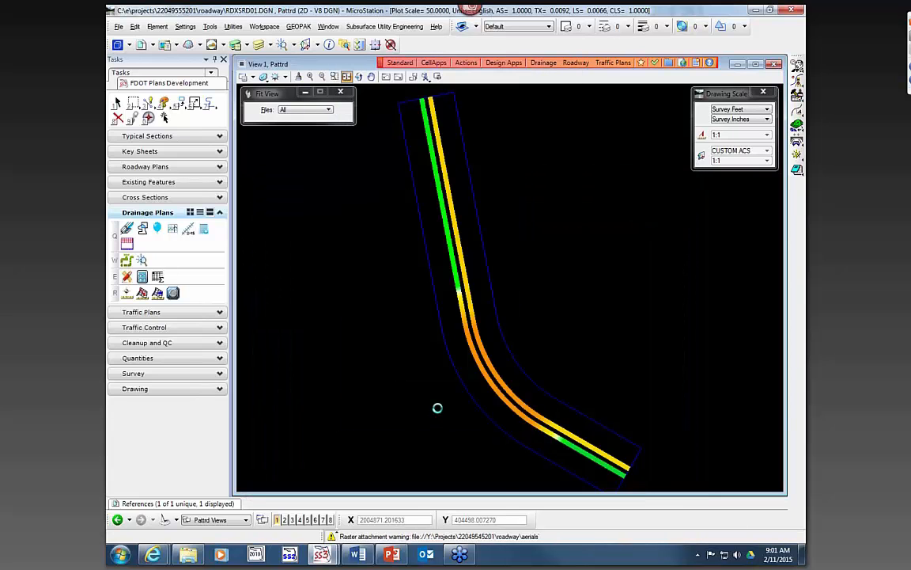
{"action": "left_click", "coordinate": [439, 415]}
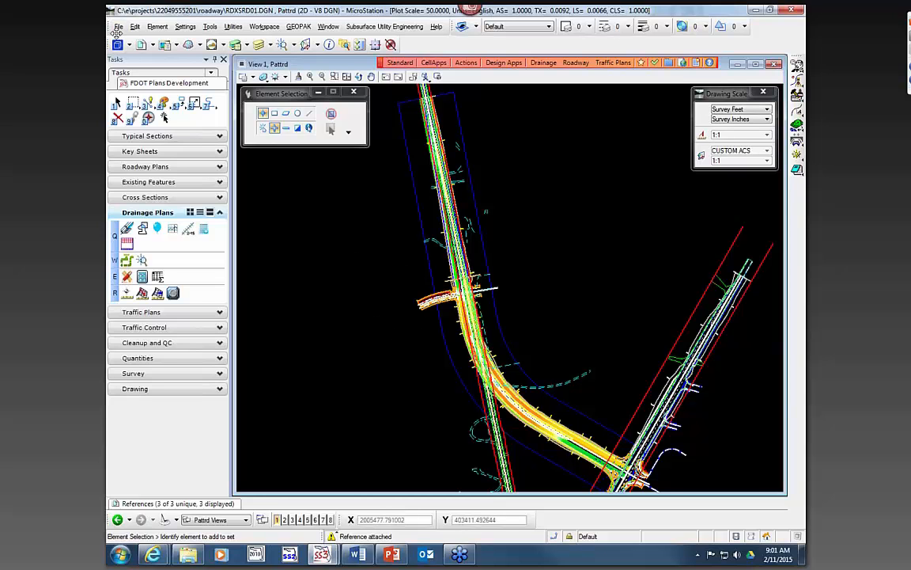
Attach GDTMRD02.DGN from the project's survey folder as a reference with the default attachment settings.
{"action": "left_click", "coordinate": [117, 27]}
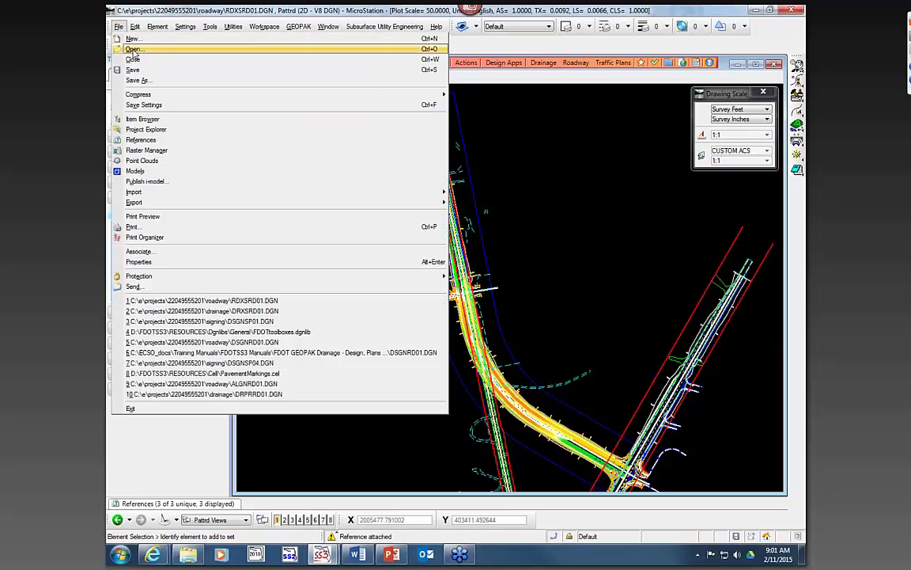
{"action": "left_click", "coordinate": [610, 360]}
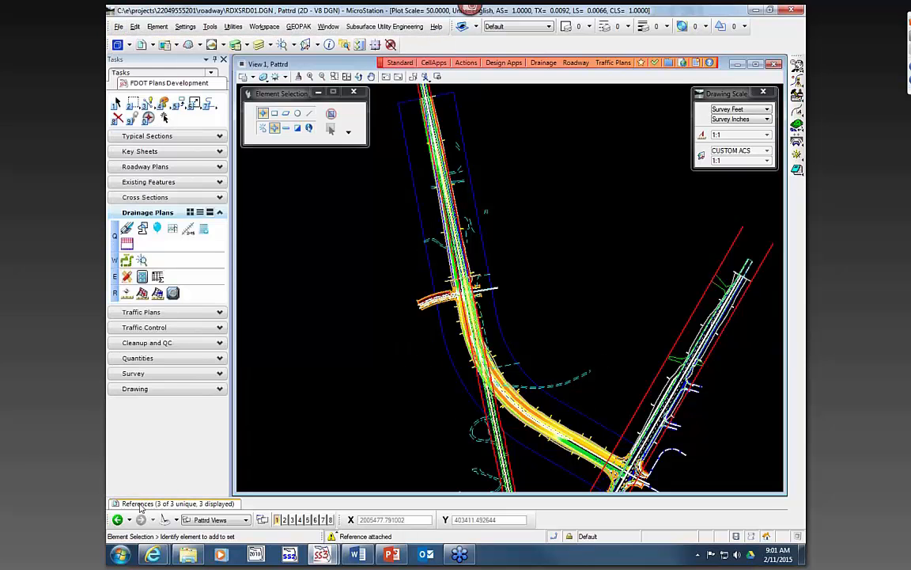
{"action": "left_click", "coordinate": [130, 504]}
{"action": "left_click", "coordinate": [118, 338]}
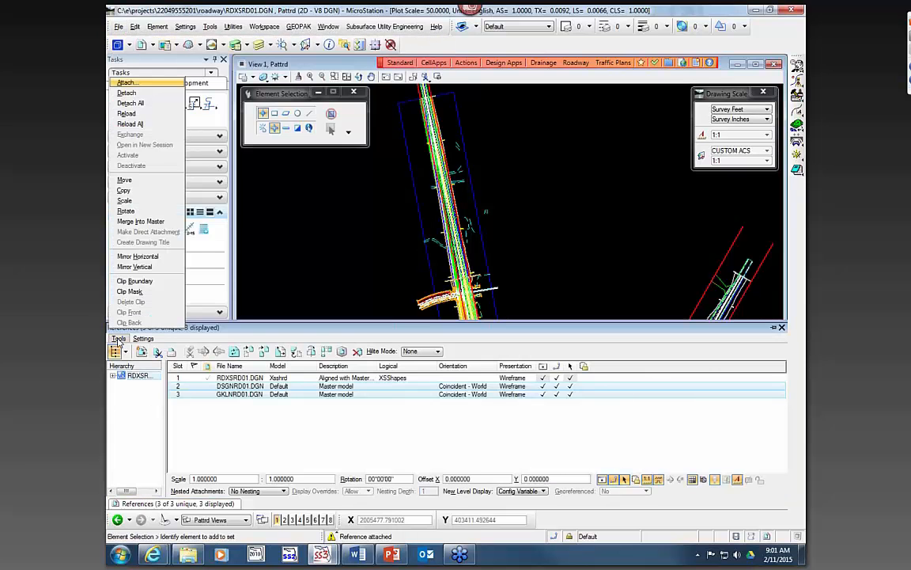
{"action": "left_click", "coordinate": [120, 82]}
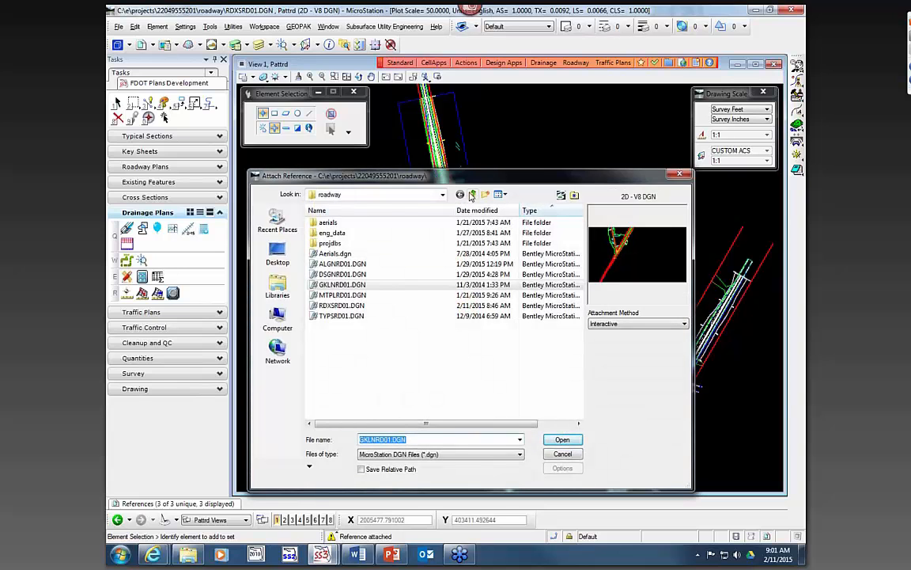
{"action": "left_click", "coordinate": [471, 194]}
{"action": "scroll", "coordinate": [342, 381], "scroll_direction": "down", "scroll_amount": 3}
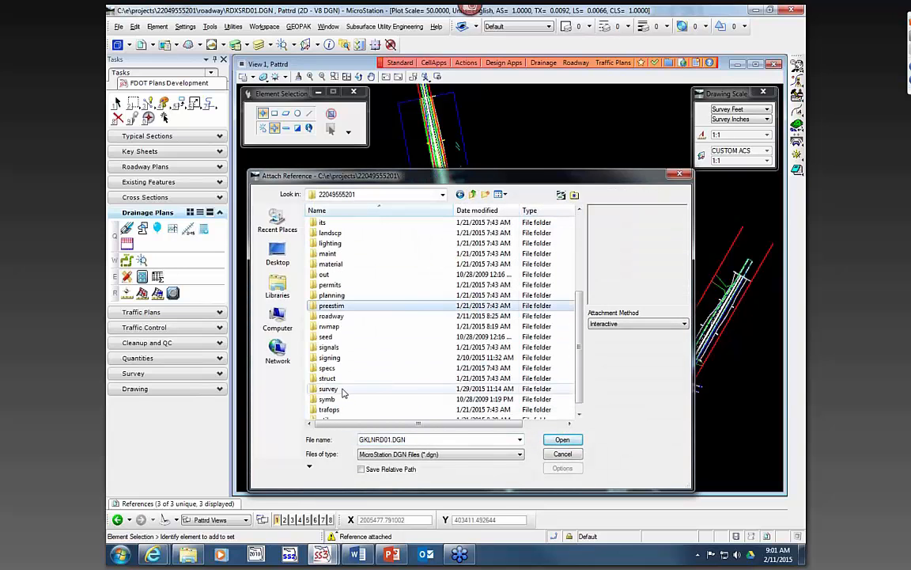
{"action": "double_click", "coordinate": [346, 387]}
{"action": "left_click", "coordinate": [341, 243]}
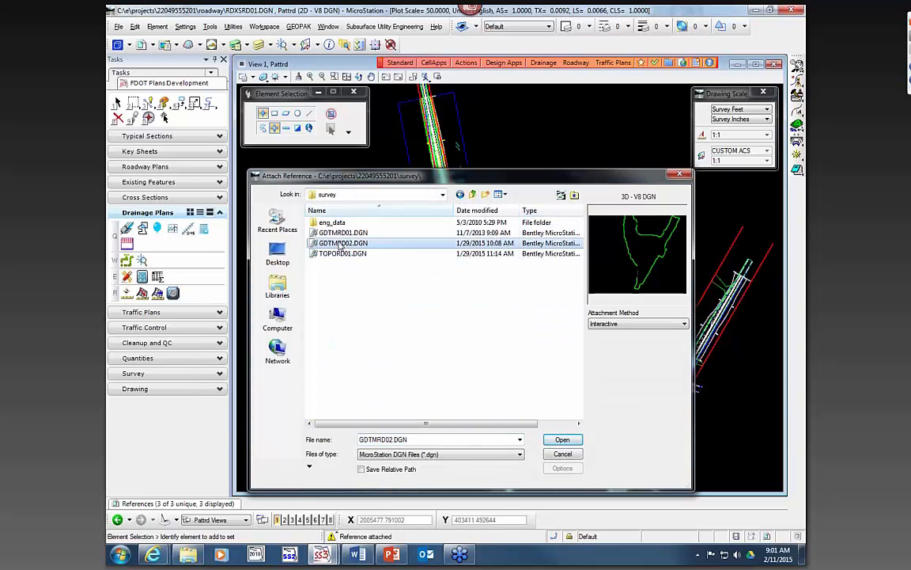
{"action": "left_click", "coordinate": [561, 439]}
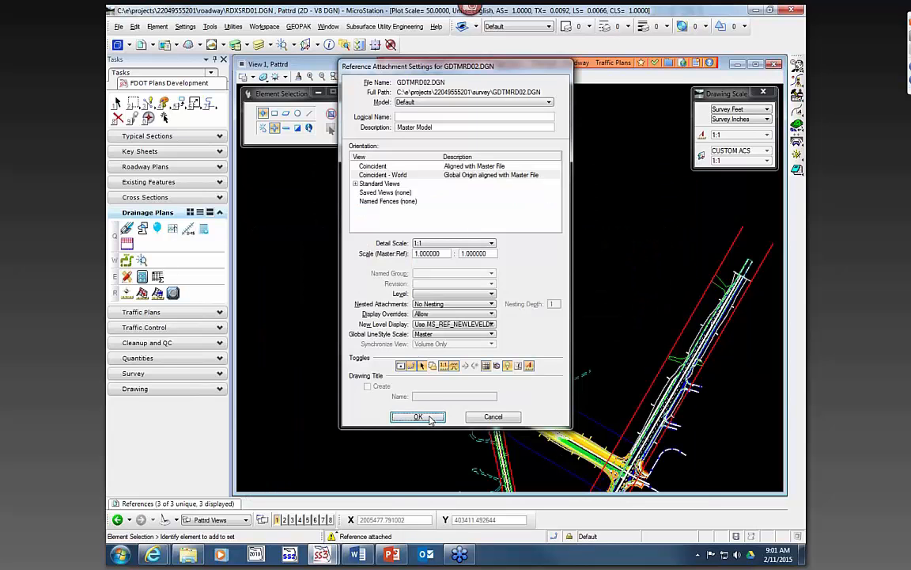
{"action": "left_click", "coordinate": [419, 417]}
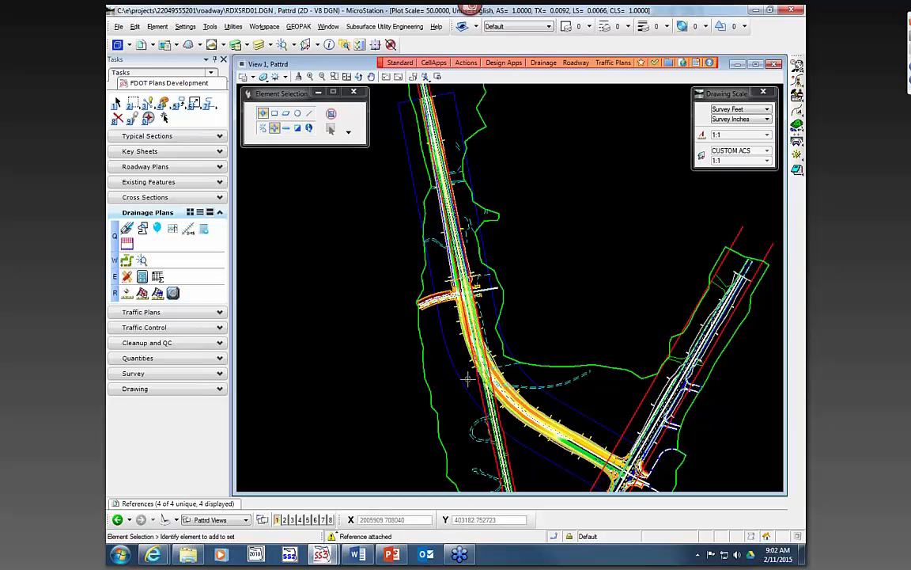
Open the road project sr61new.prj with the listed project user and minimize the project window.
{"action": "left_click", "coordinate": [797, 68]}
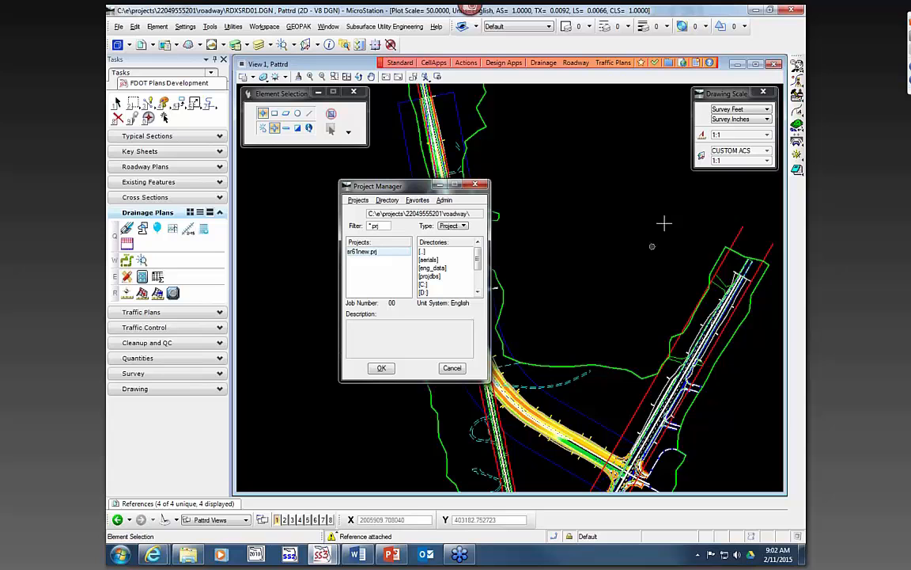
{"action": "left_click", "coordinate": [382, 367]}
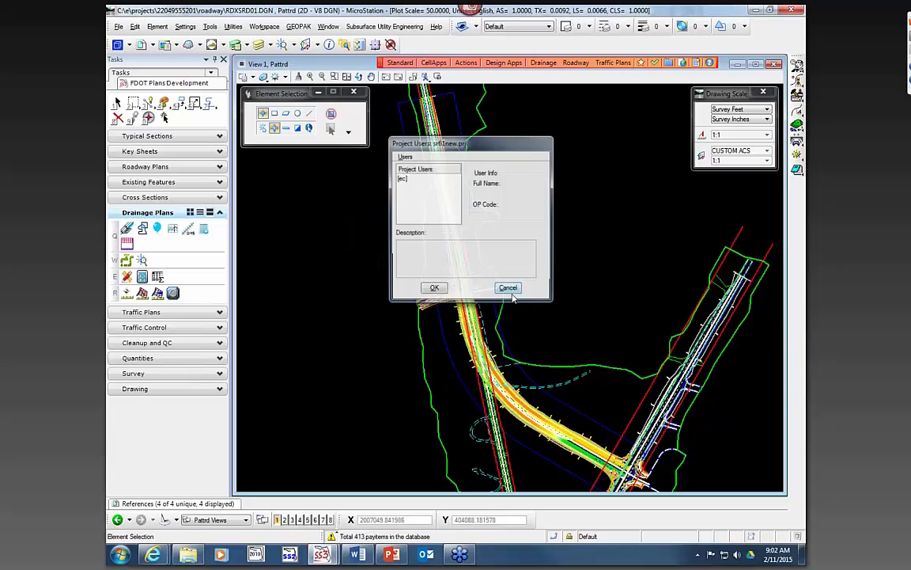
{"action": "left_click", "coordinate": [434, 289]}
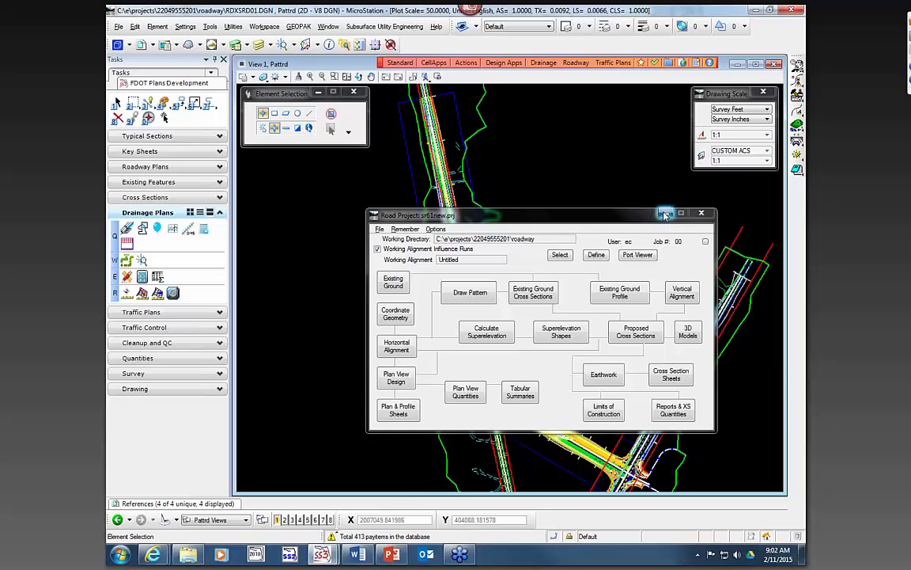
{"action": "left_click", "coordinate": [665, 214]}
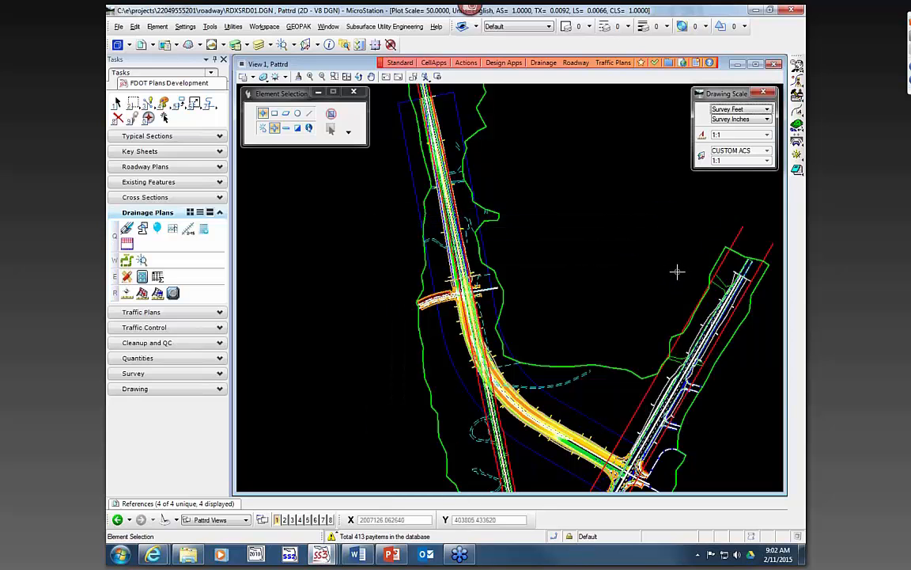
Start creating cross sections and choose the SR61 centerline as the horizontal alignment.
{"action": "scroll", "coordinate": [632, 273], "scroll_direction": "down", "scroll_amount": 3}
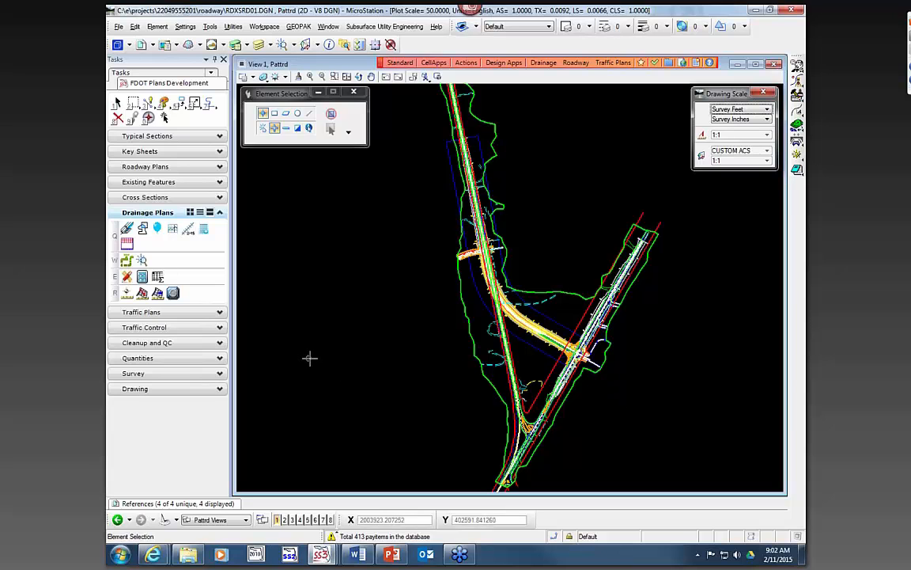
{"action": "left_click", "coordinate": [147, 197]}
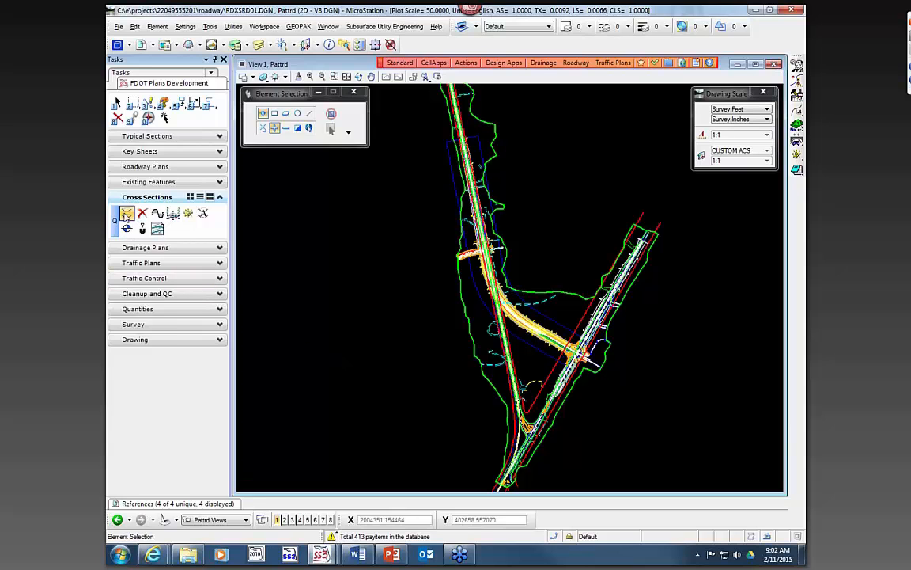
{"action": "left_click", "coordinate": [129, 216]}
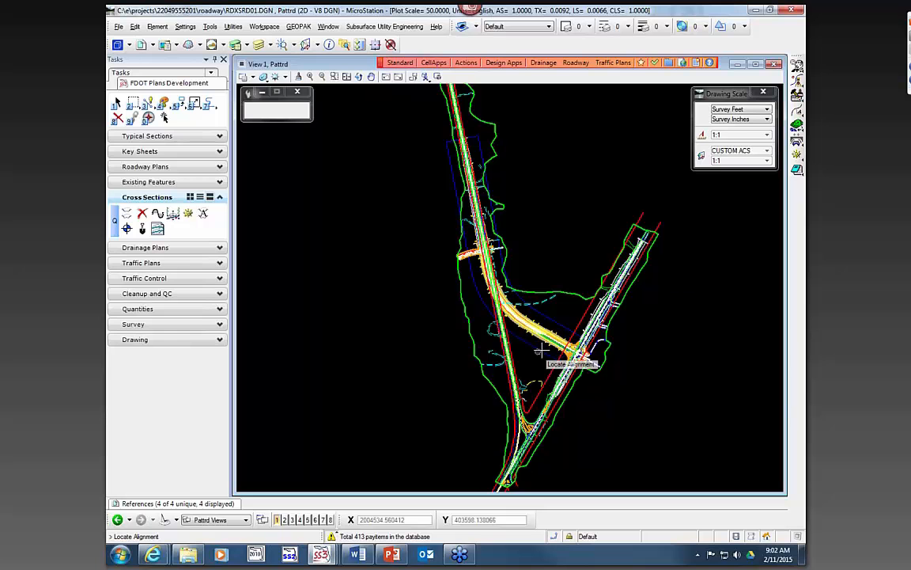
{"action": "scroll", "coordinate": [569, 349], "scroll_direction": "up", "scroll_amount": 5}
{"action": "scroll", "coordinate": [573, 348], "scroll_direction": "up", "scroll_amount": 2}
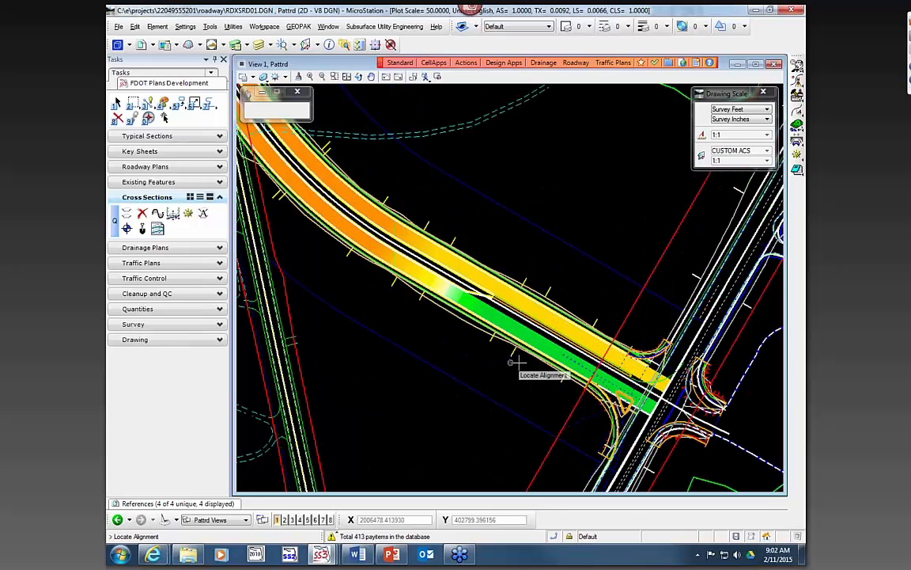
{"action": "scroll", "coordinate": [522, 348], "scroll_direction": "up", "scroll_amount": 2}
{"action": "mouse_move", "coordinate": [550, 298]}
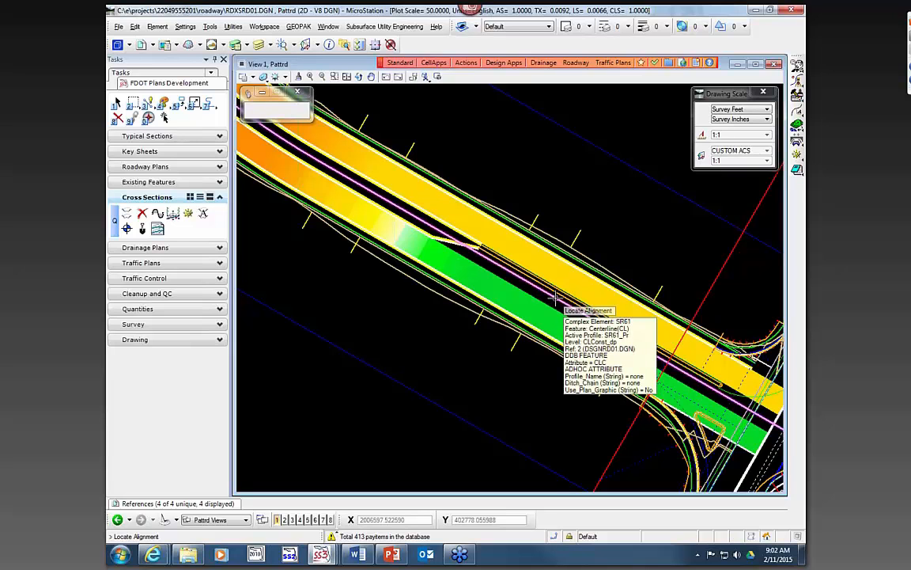
{"action": "left_click", "coordinate": [549, 289]}
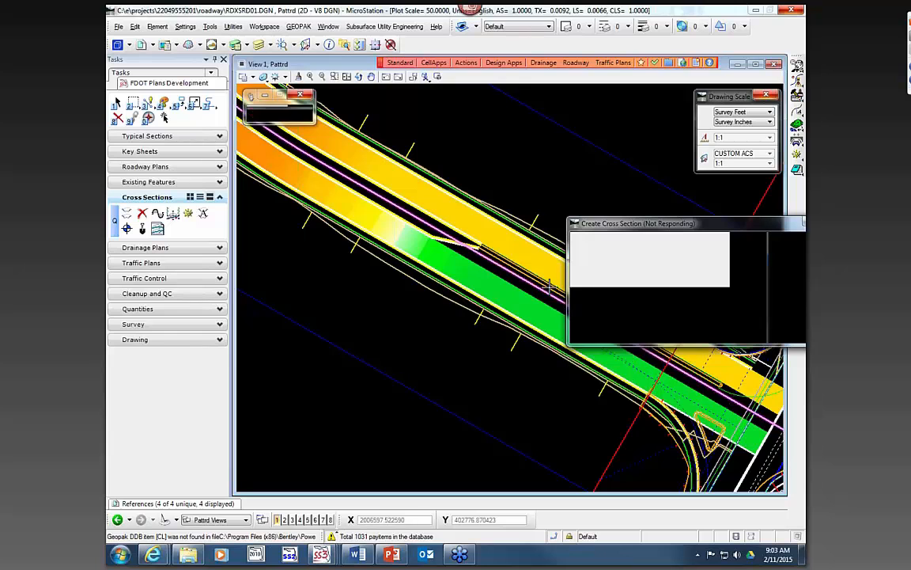
Load the XS_20_10_EW preference for the new cross sections.
{"action": "left_click_drag", "start_coordinate": [666, 224], "coordinate": [398, 188]}
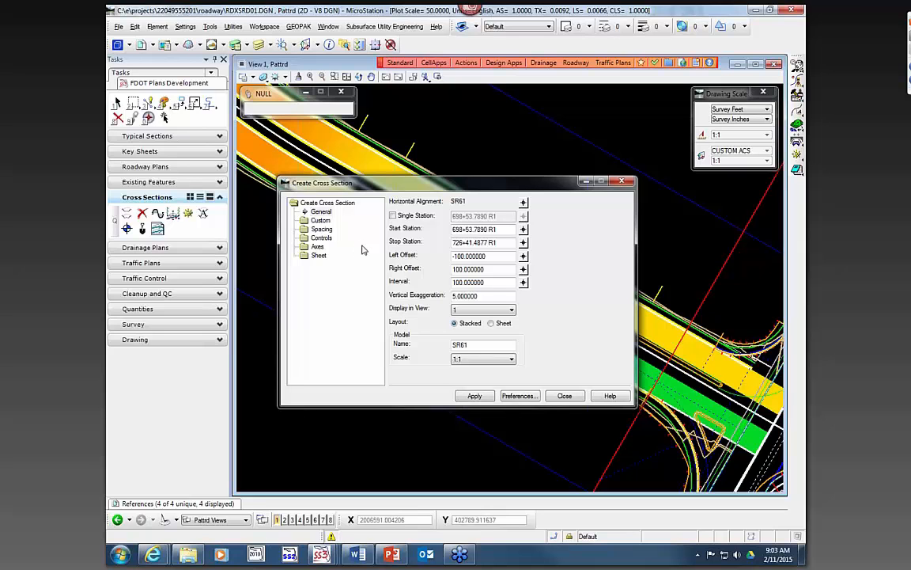
{"action": "left_click", "coordinate": [531, 397]}
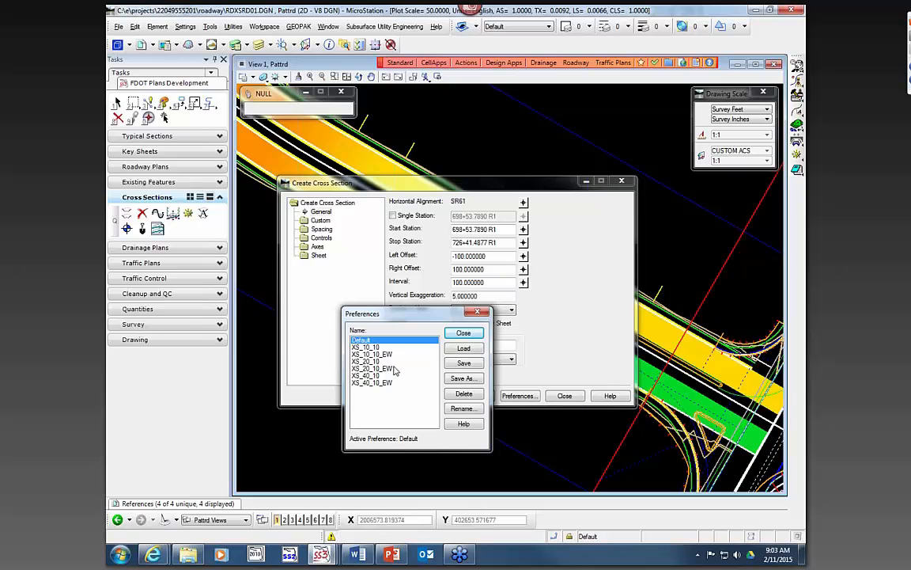
{"action": "left_click", "coordinate": [383, 368]}
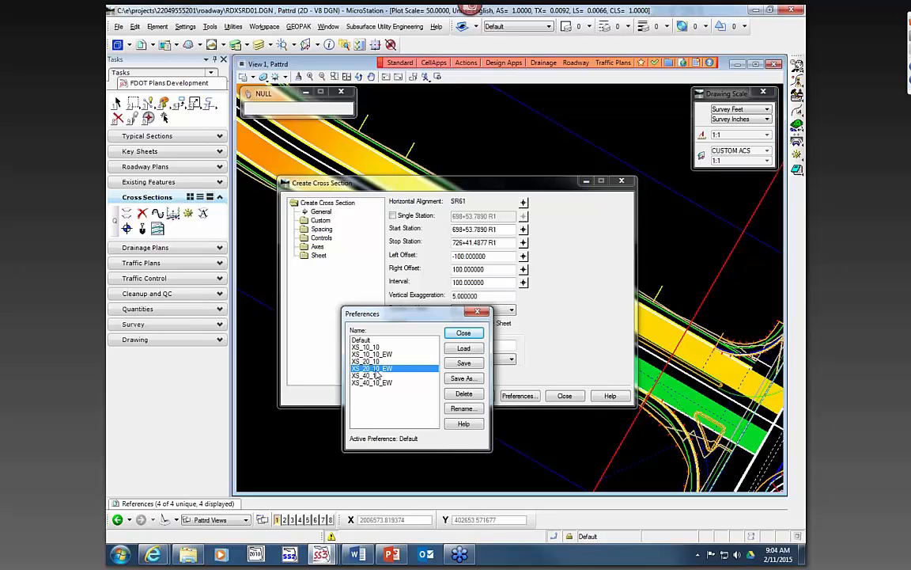
{"action": "left_click", "coordinate": [462, 349]}
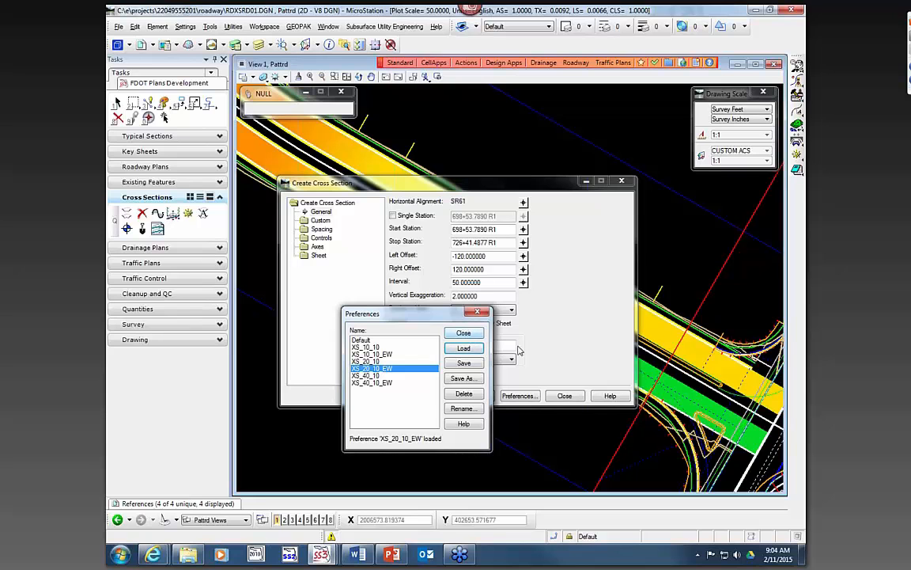
{"action": "left_click", "coordinate": [471, 336]}
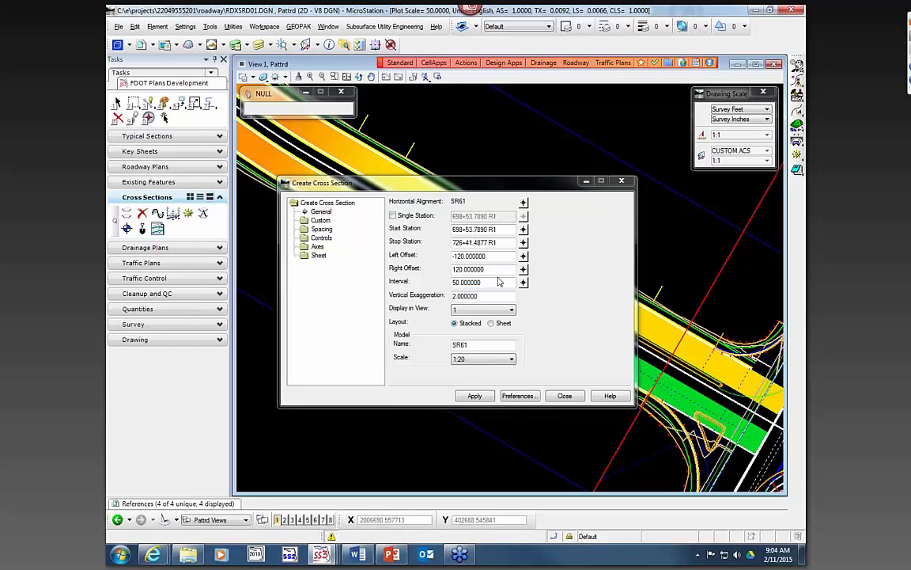
Set the cross sections' start station to 700+00 and stop station to 720+00.
{"action": "left_click", "coordinate": [501, 229]}
{"action": "left_click_drag", "start_coordinate": [504, 228], "coordinate": [453, 229]}
{"action": "type", "text": "700+0.0"}
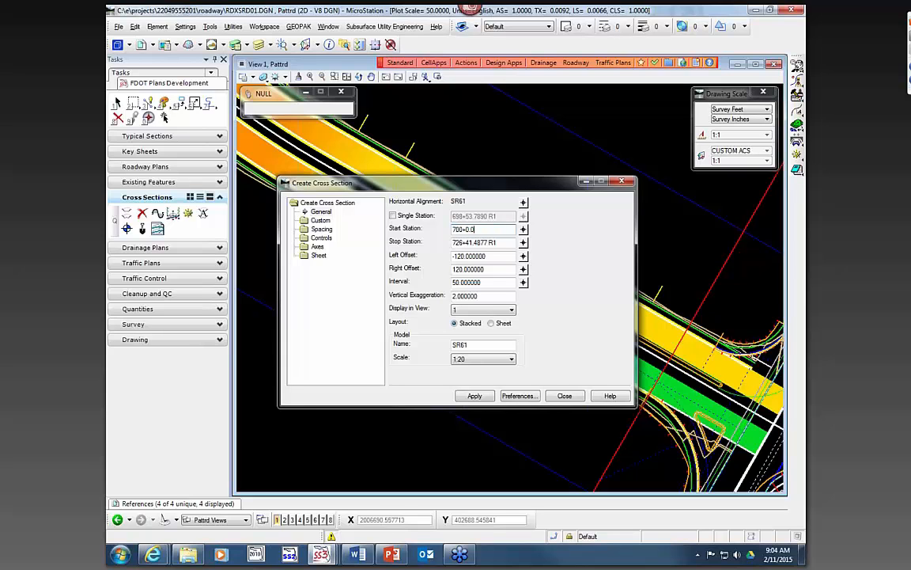
{"action": "key", "text": "BackSpace"}
{"action": "key", "text": "BackSpace"}
{"action": "key", "text": "BackSpace"}
{"action": "type", "text": "0."}
{"action": "key", "text": "Tab"}
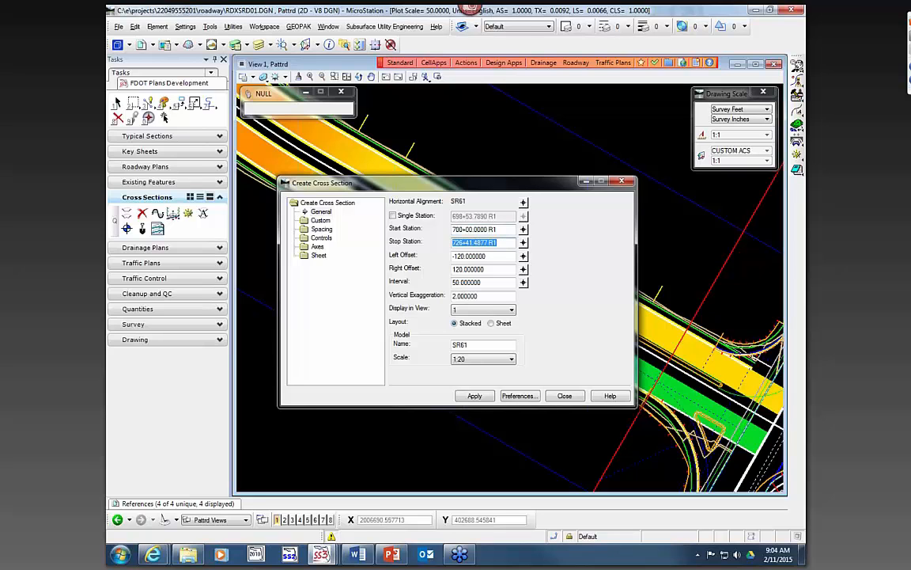
{"action": "type", "text": "720+00.0"}
{"action": "key", "text": "Tab"}
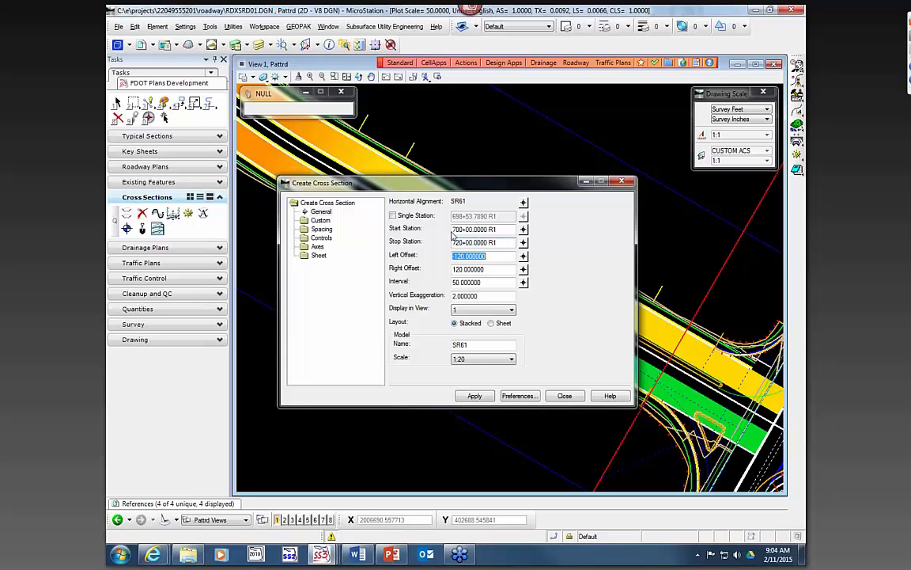
Set the cross sections to display in view 3 and generate them for SR61.
{"action": "left_click", "coordinate": [491, 282]}
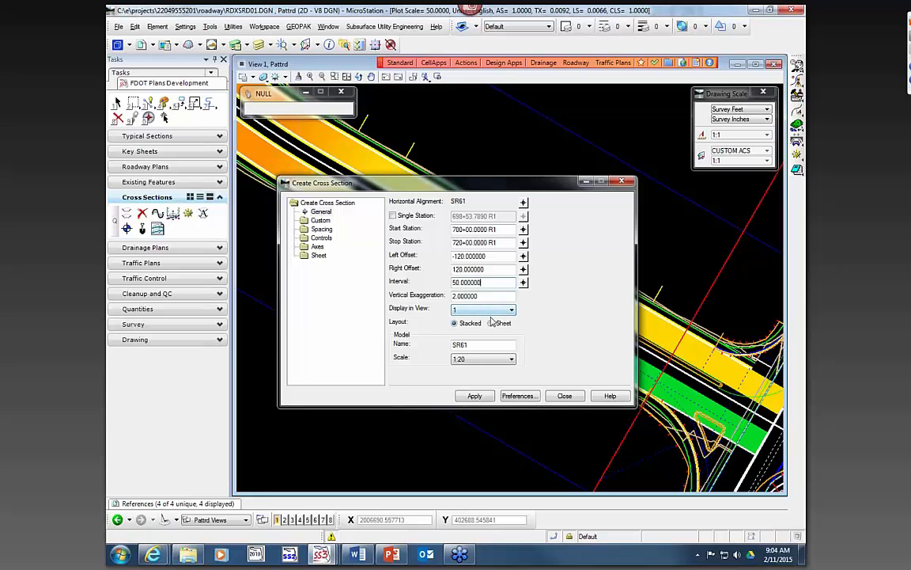
{"action": "left_click", "coordinate": [483, 309]}
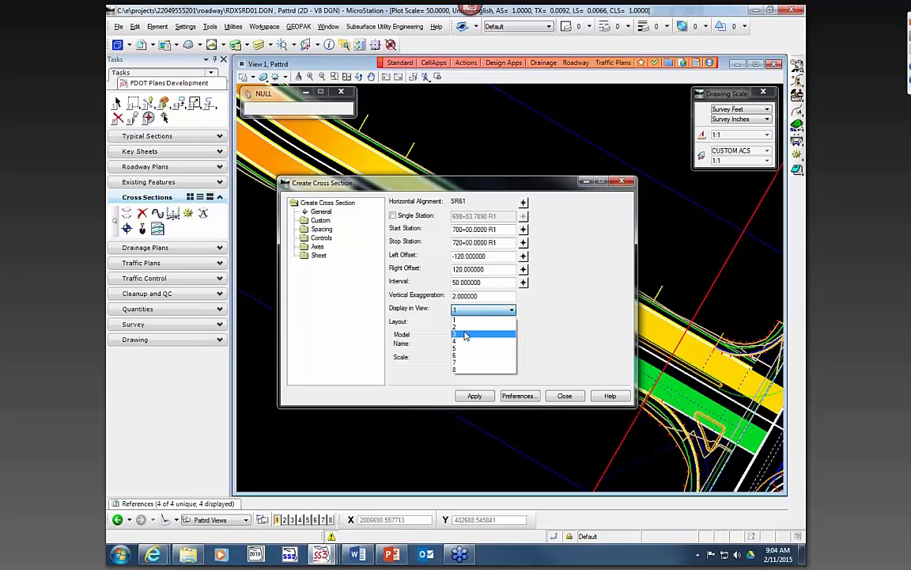
{"action": "left_click", "coordinate": [466, 334]}
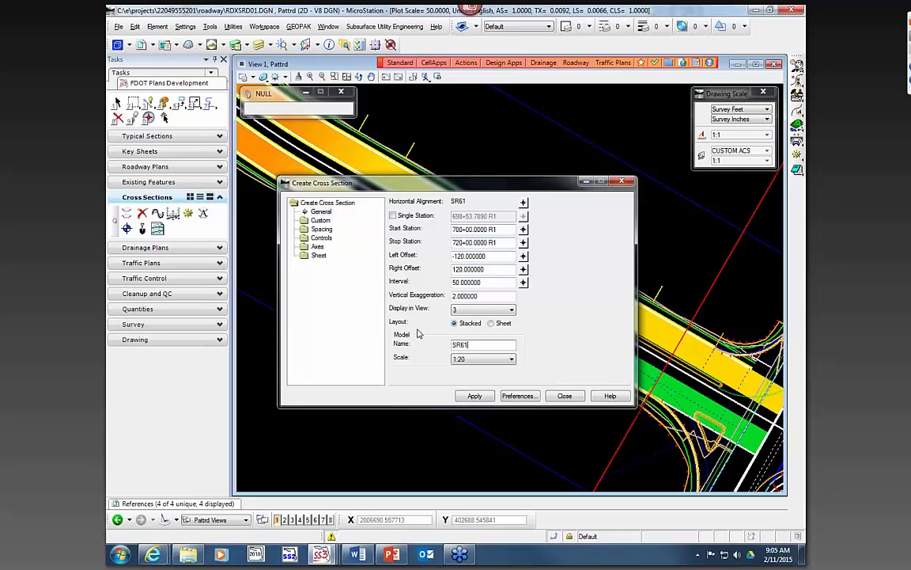
{"action": "left_click", "coordinate": [487, 396]}
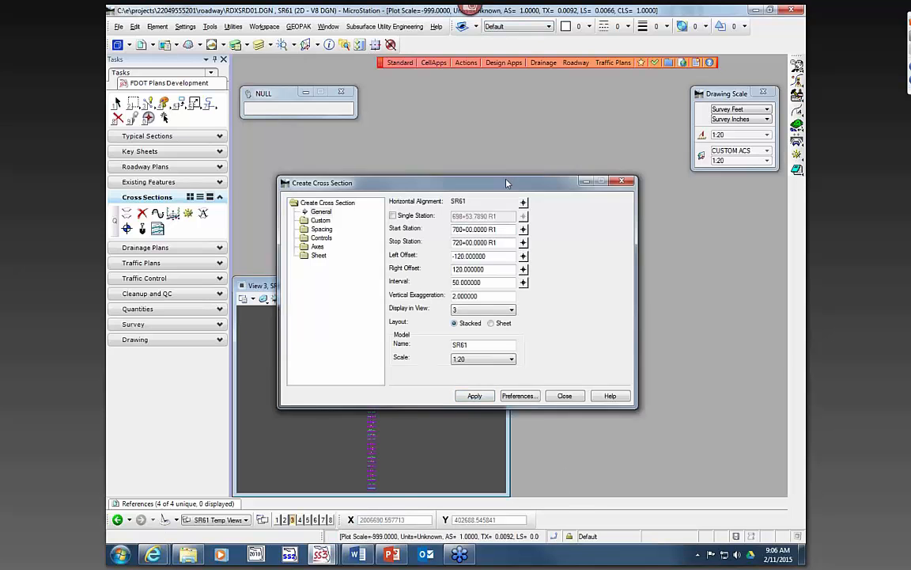
Check the active file's model list for the SR61 cross section model.
{"action": "left_click_drag", "start_coordinate": [508, 182], "coordinate": [697, 103]}
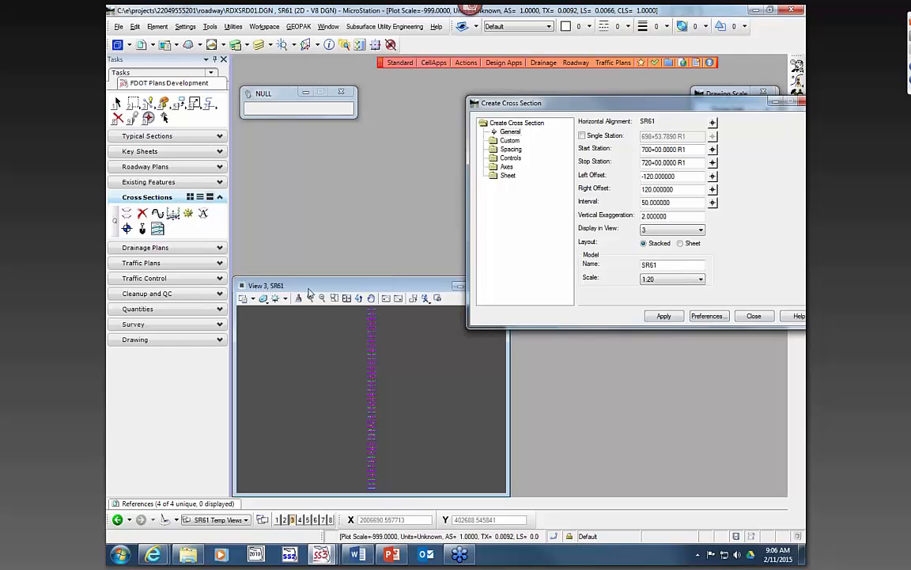
{"action": "left_click", "coordinate": [118, 44]}
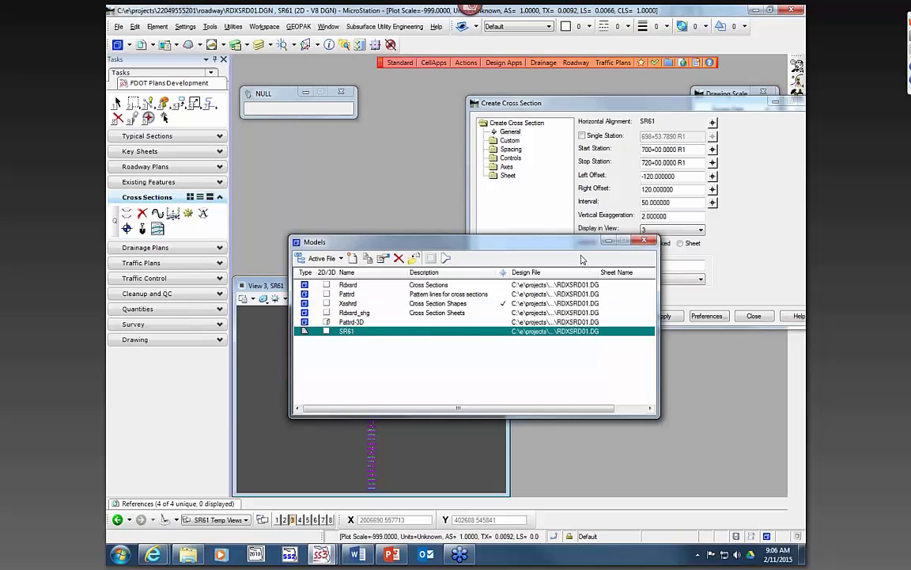
{"action": "left_click", "coordinate": [644, 240]}
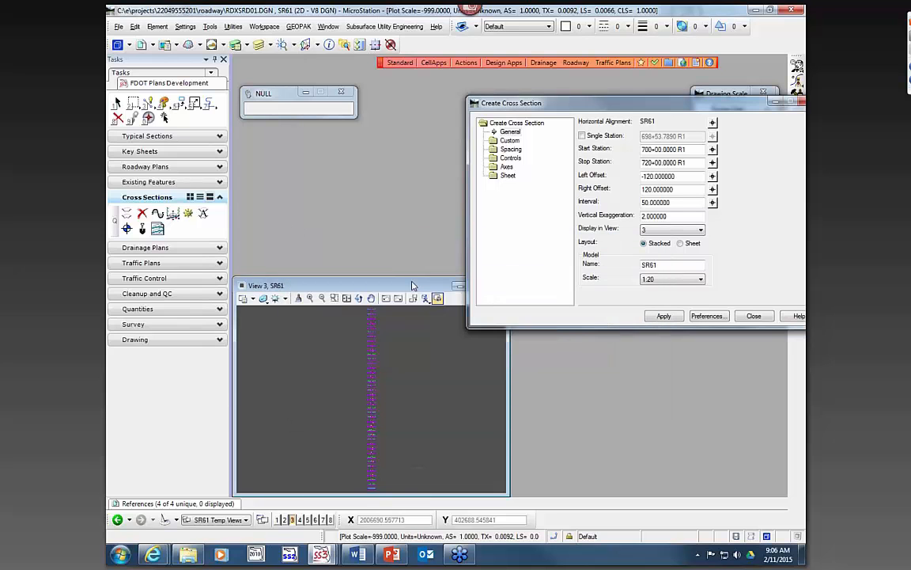
Maximize view 3 and bring up the station 700+00 cross section with the Cross Section Navigator.
{"action": "double_click", "coordinate": [411, 283]}
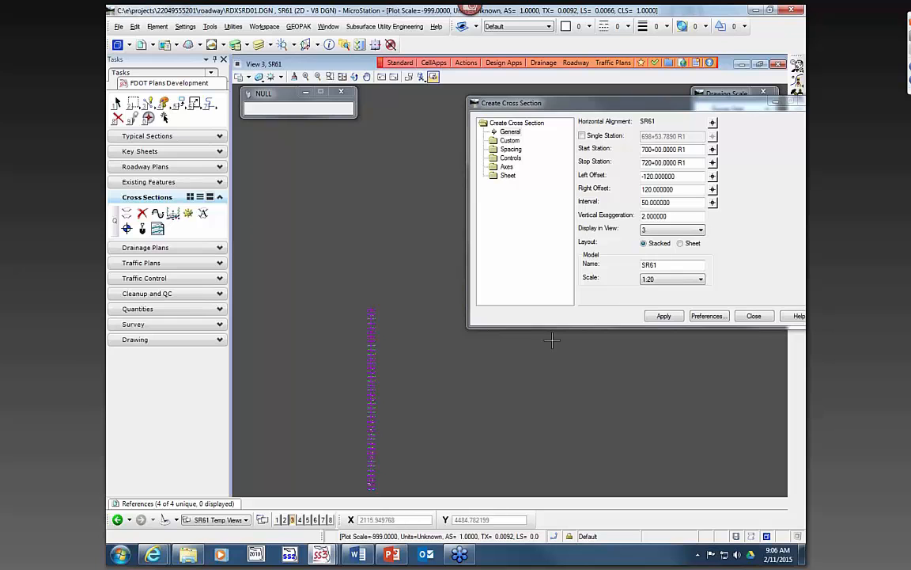
{"action": "left_click", "coordinate": [757, 317]}
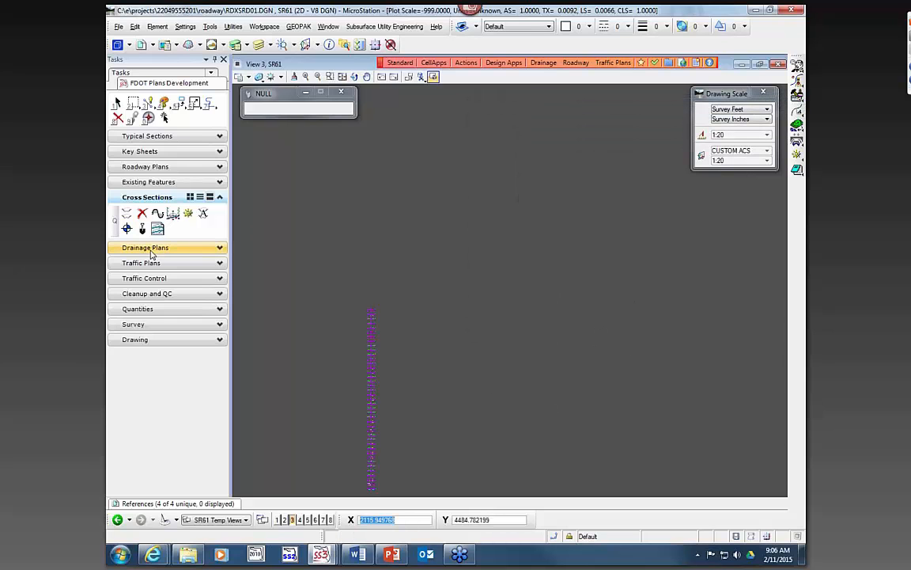
{"action": "left_click", "coordinate": [188, 214]}
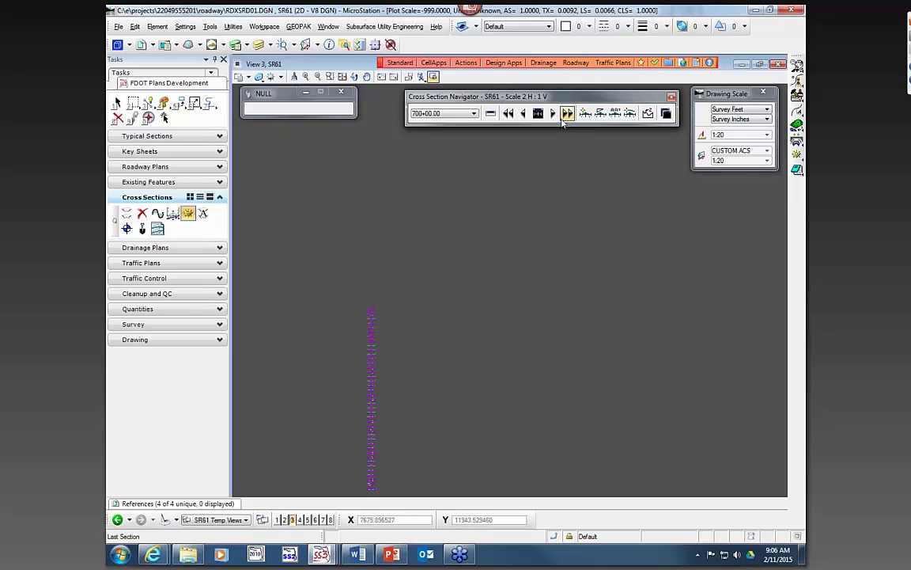
{"action": "left_click", "coordinate": [490, 113]}
{"action": "scroll", "coordinate": [481, 285], "scroll_direction": "up", "scroll_amount": 6}
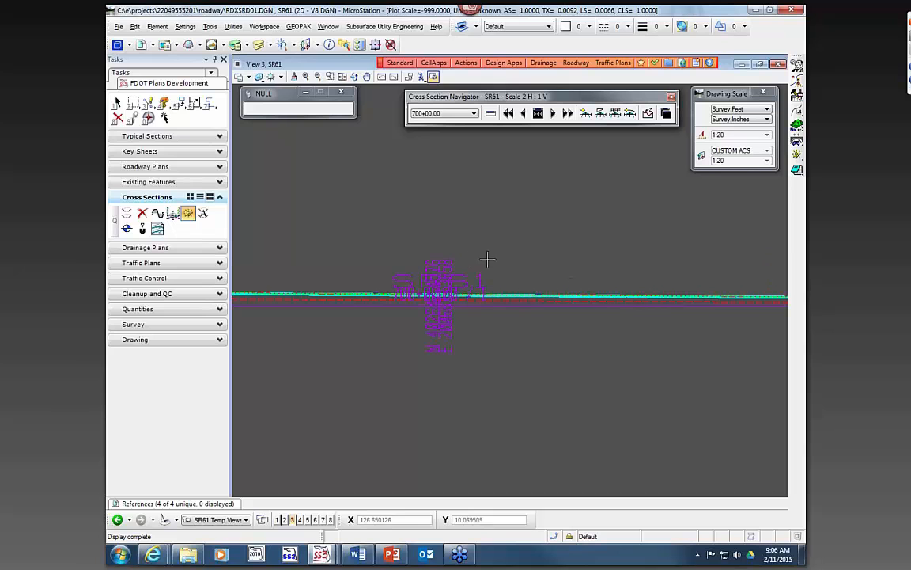
Step forward through the SR61 cross sections to station 701+50 and inspect its roadway section up close.
{"action": "left_click", "coordinate": [553, 113]}
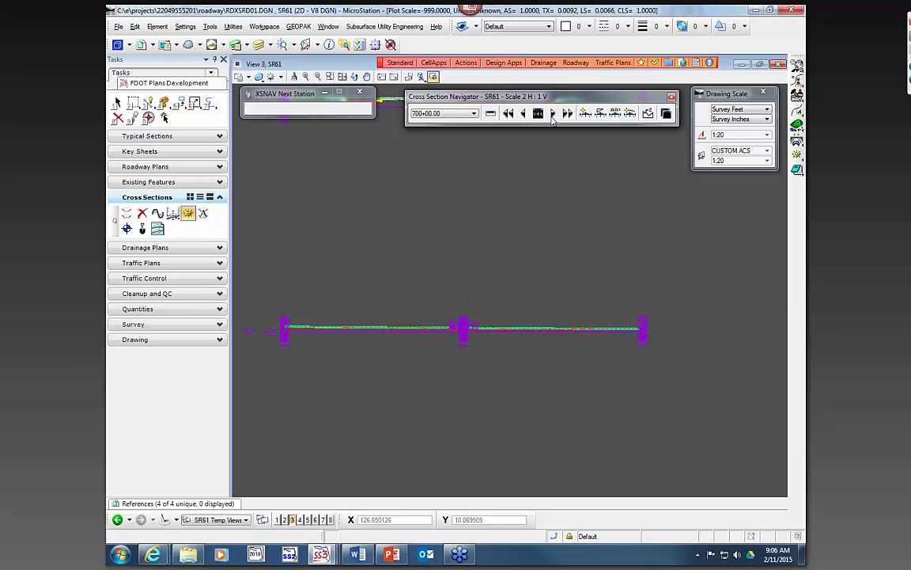
{"action": "left_click", "coordinate": [553, 113]}
{"action": "left_click", "coordinate": [553, 114]}
{"action": "scroll", "coordinate": [485, 285], "scroll_direction": "up", "scroll_amount": 2}
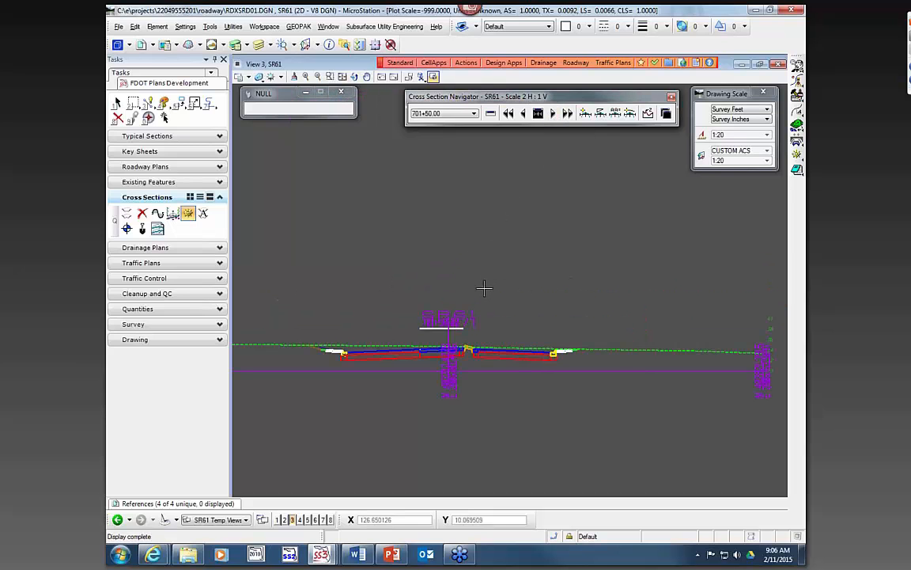
{"action": "scroll", "coordinate": [472, 317], "scroll_direction": "up", "scroll_amount": 2}
{"action": "scroll", "coordinate": [563, 275], "scroll_direction": "down", "scroll_amount": 2}
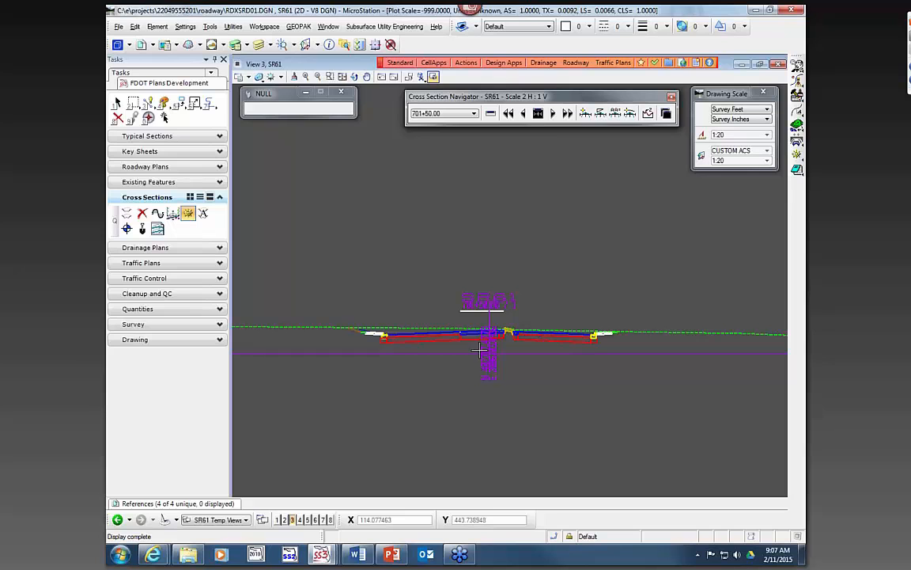
Go to the cross section at station 716+50 and examine its pavement and existing ground lines.
{"action": "left_click", "coordinate": [567, 113]}
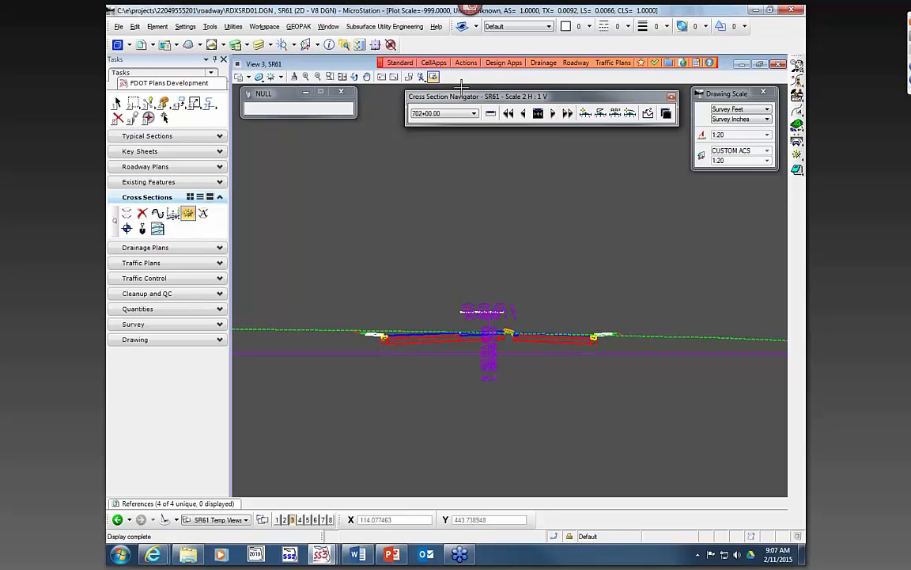
{"action": "left_click", "coordinate": [443, 114]}
{"action": "scroll", "coordinate": [434, 199], "scroll_direction": "down", "scroll_amount": 6}
{"action": "left_click", "coordinate": [435, 183]}
{"action": "scroll", "coordinate": [585, 332], "scroll_direction": "up", "scroll_amount": 2}
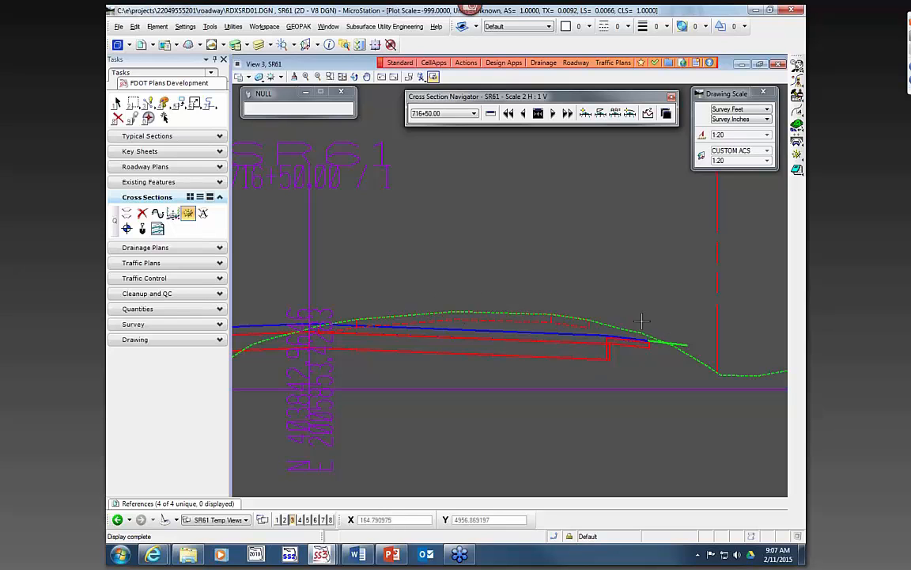
Select the existing pavement base line in the 716+50 section to check its level, and clear the selection.
{"action": "left_click", "coordinate": [117, 103]}
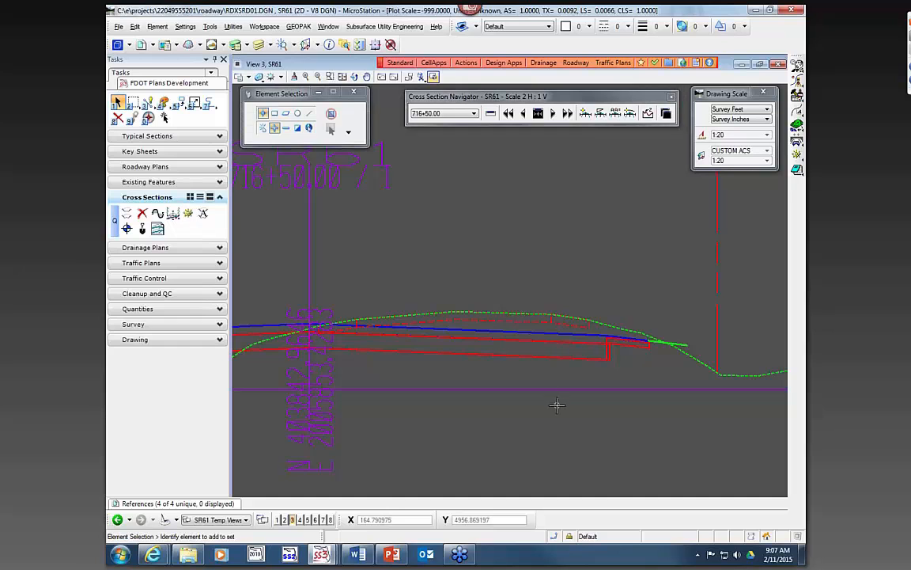
{"action": "left_click", "coordinate": [396, 328]}
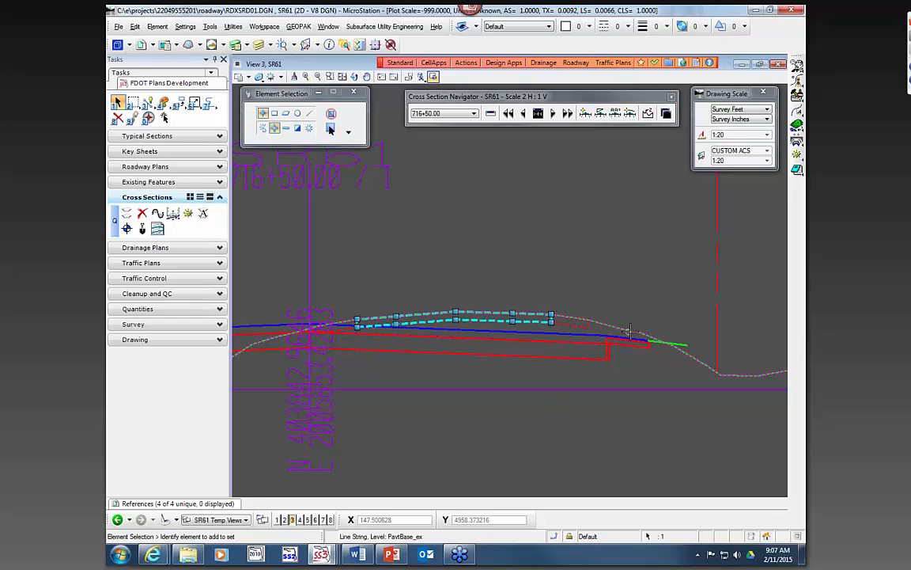
{"action": "left_click", "coordinate": [599, 257]}
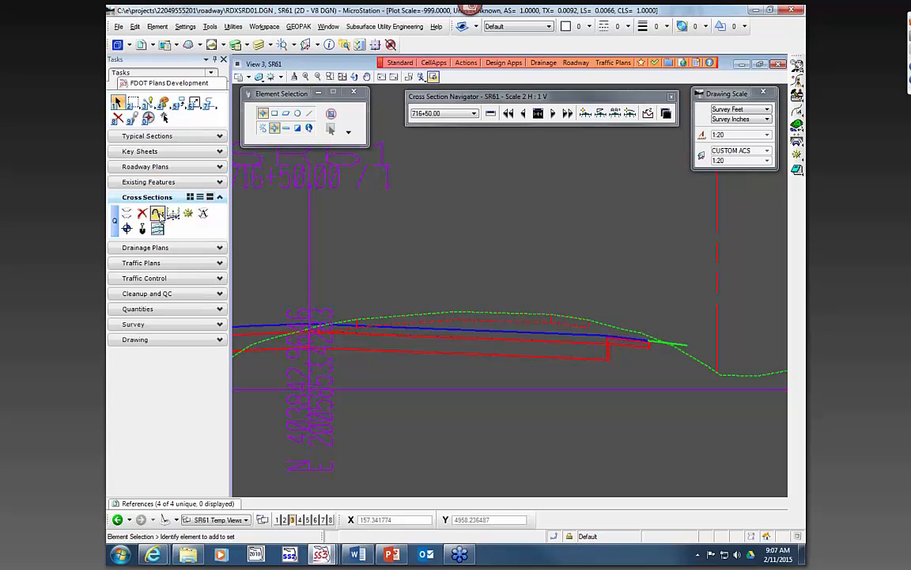
{"action": "left_click", "coordinate": [142, 214]}
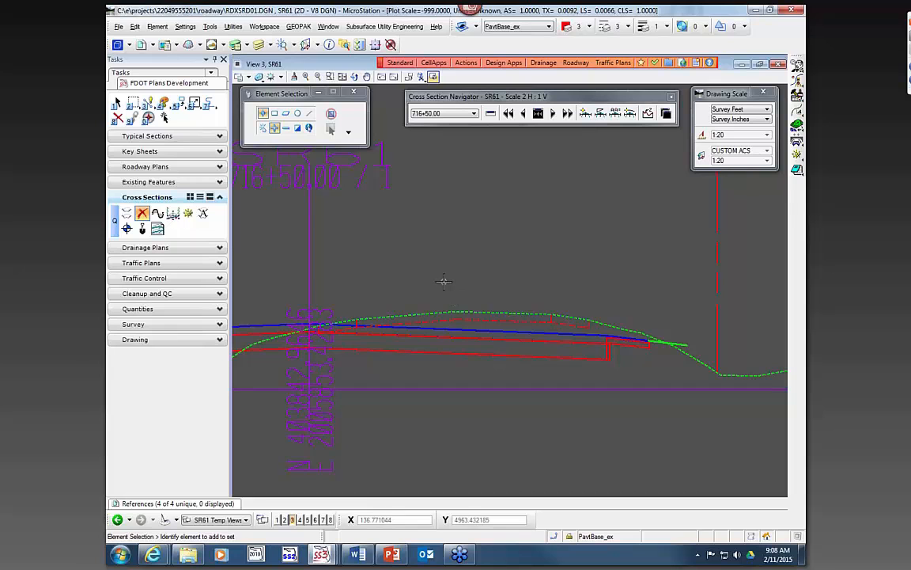
{"action": "scroll", "coordinate": [495, 183], "scroll_direction": "down", "scroll_amount": 2}
{"action": "scroll", "coordinate": [649, 347], "scroll_direction": "down", "scroll_amount": 1}
{"action": "scroll", "coordinate": [574, 281], "scroll_direction": "up", "scroll_amount": 1}
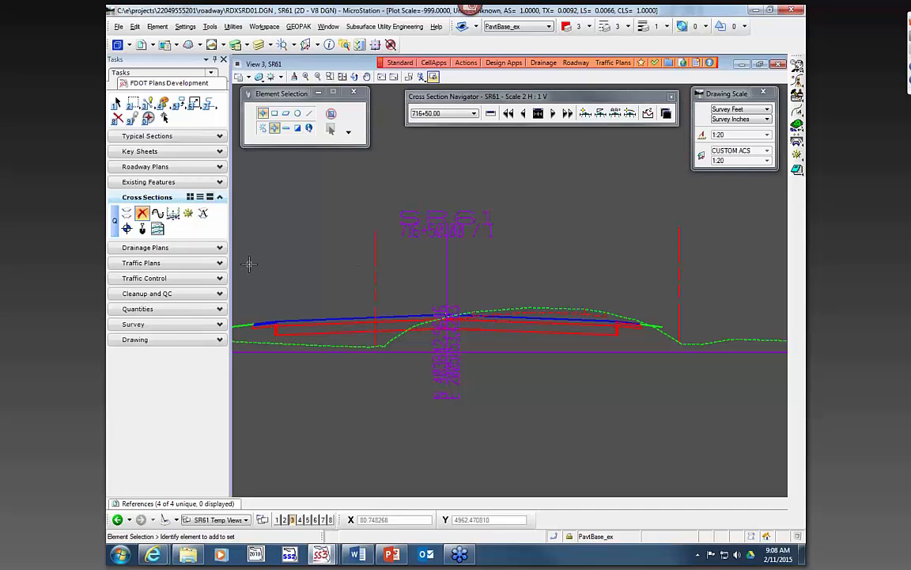
Try to choose a cross section model for annotating the DTM_FINAL surface with a station range, and close the annotation settings.
{"action": "left_click", "coordinate": [203, 214]}
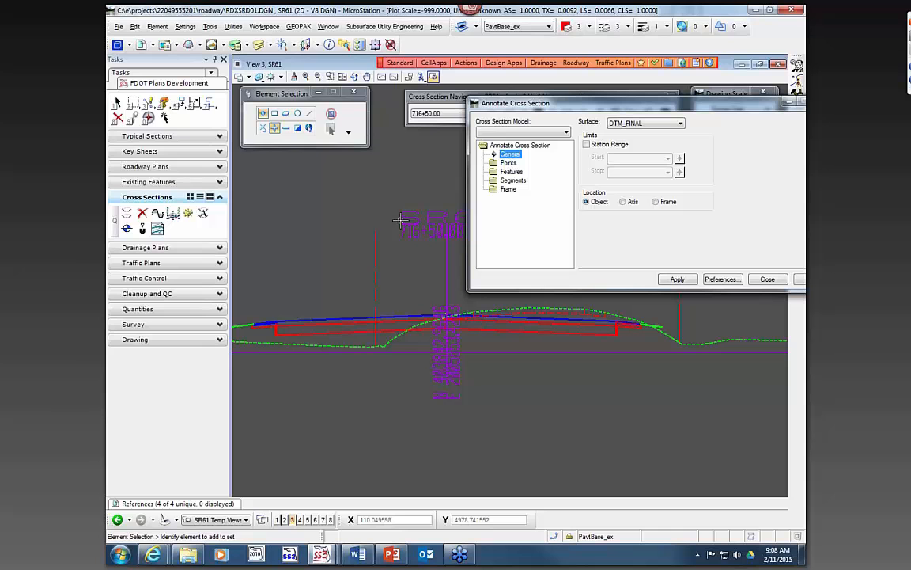
{"action": "mouse_move", "coordinate": [608, 108]}
{"action": "left_mouse_down"}
{"action": "mouse_move", "coordinate": [376, 185]}
{"action": "mouse_move", "coordinate": [429, 184]}
{"action": "left_mouse_up"}
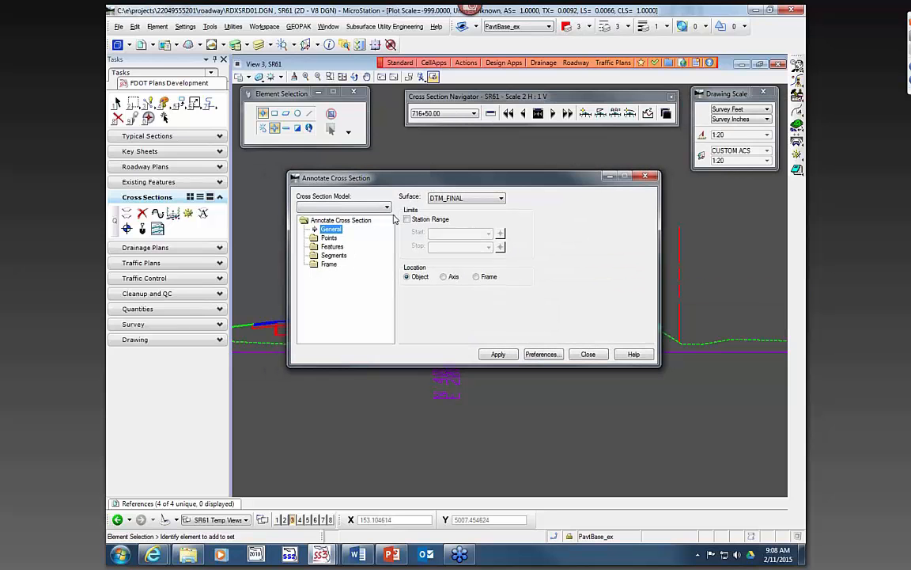
{"action": "left_click", "coordinate": [368, 209]}
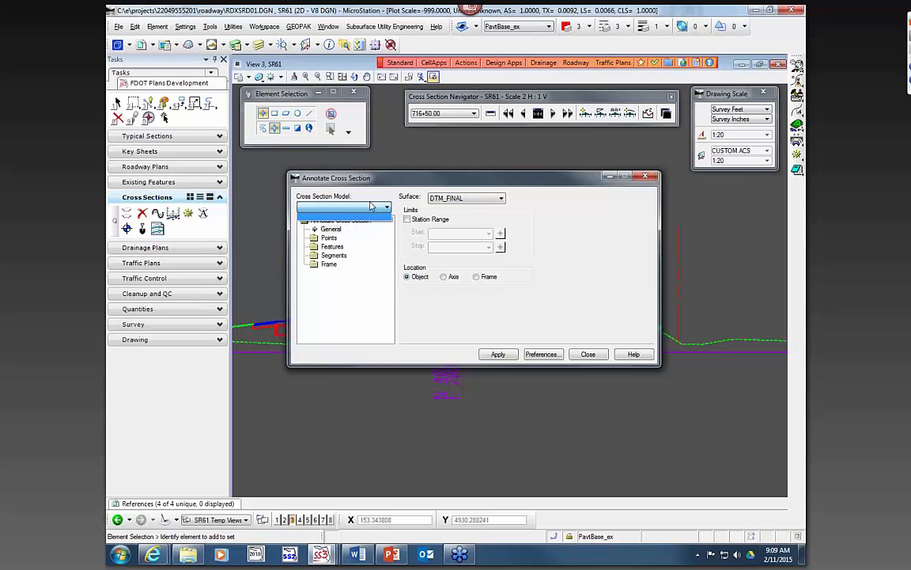
{"action": "left_click", "coordinate": [456, 198]}
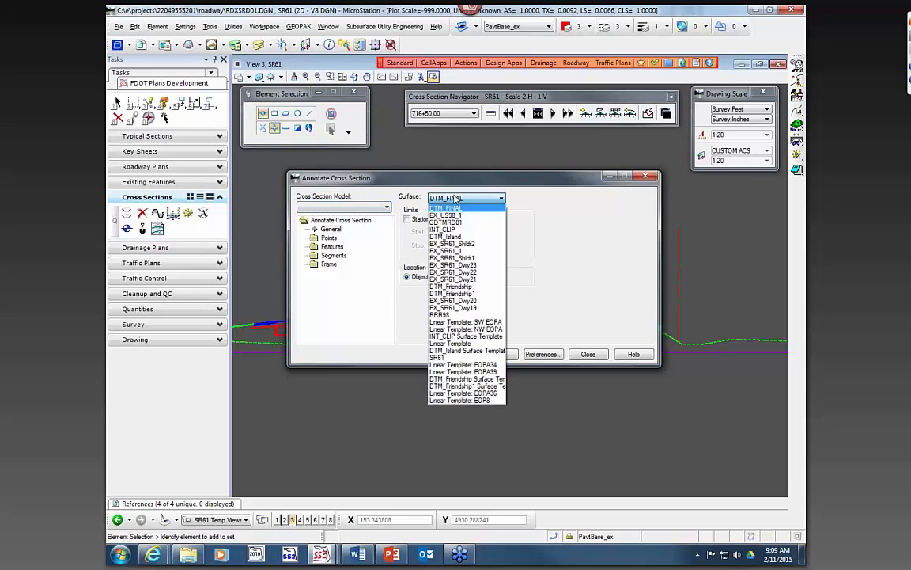
{"action": "left_click", "coordinate": [419, 289]}
{"action": "left_click", "coordinate": [387, 208]}
{"action": "left_click", "coordinate": [376, 217]}
{"action": "left_click", "coordinate": [378, 207]}
{"action": "left_click", "coordinate": [372, 202]}
{"action": "left_click", "coordinate": [407, 219]}
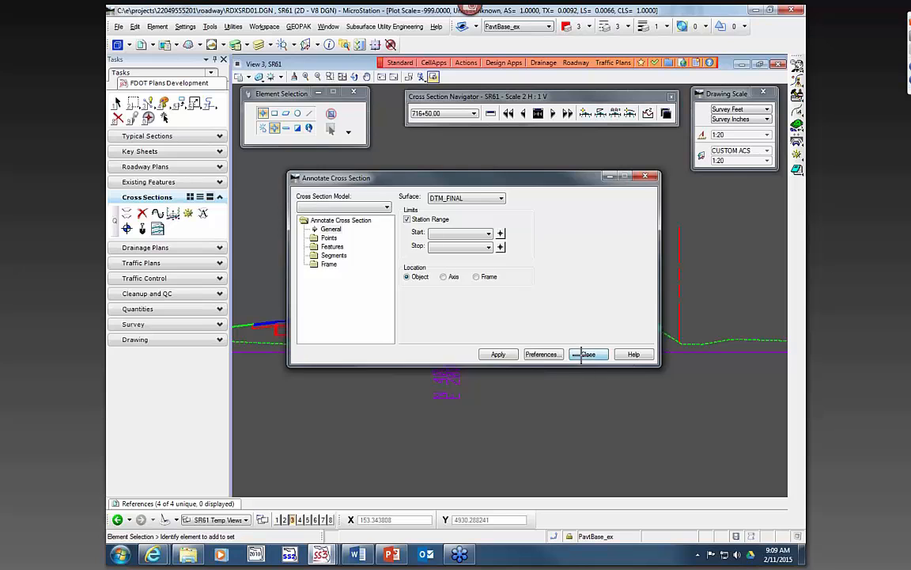
{"action": "left_click", "coordinate": [587, 355]}
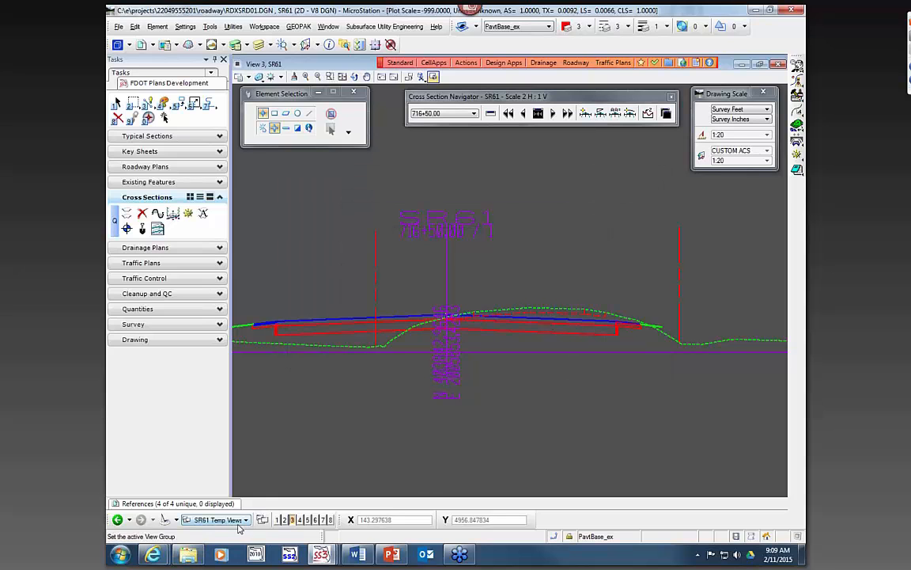
Close the Cross Section Navigator and exit MicroStation.
{"action": "scroll", "coordinate": [414, 273], "scroll_direction": "down", "scroll_amount": 4}
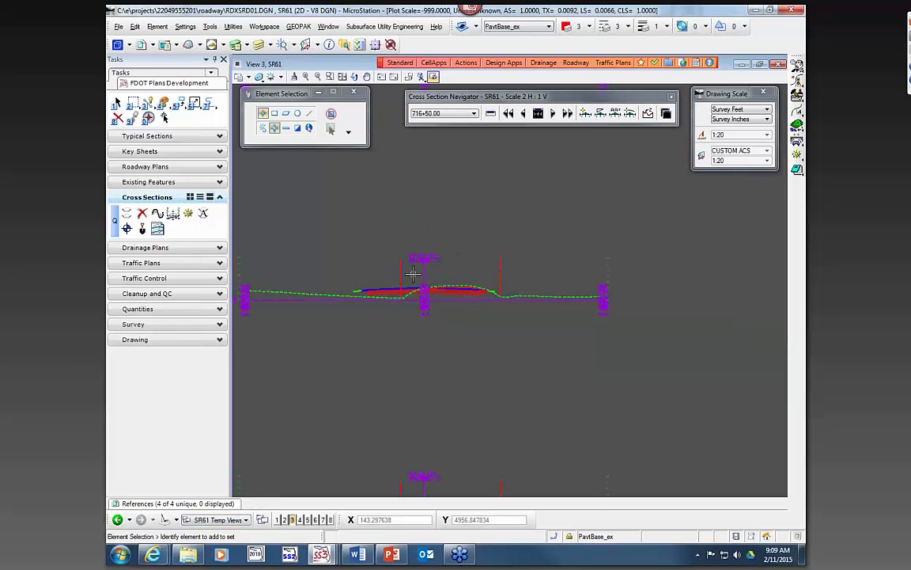
{"action": "scroll", "coordinate": [415, 275], "scroll_direction": "up", "scroll_amount": 3}
{"action": "left_click", "coordinate": [670, 97]}
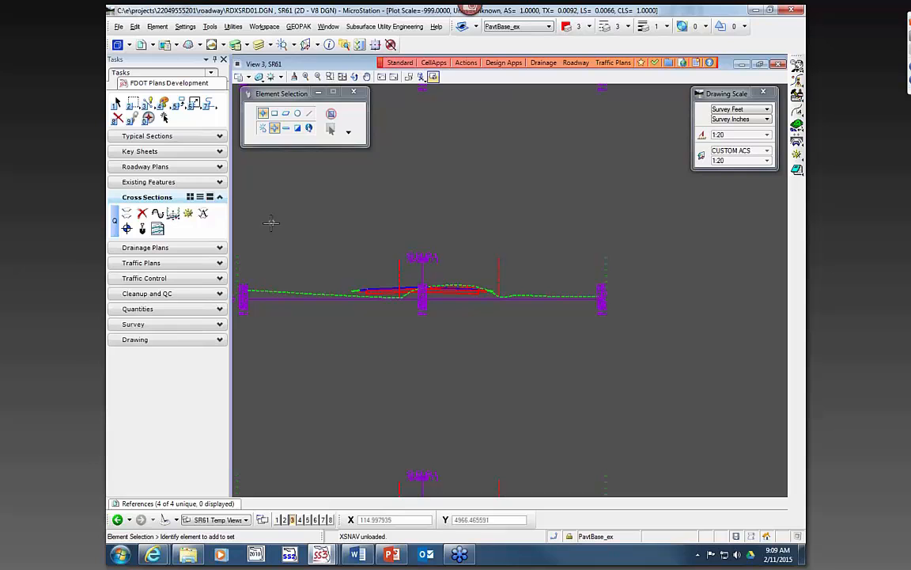
{"action": "left_click", "coordinate": [783, 11]}
Switch to Windows Explorer and open the FDOTSS3 Manuals folder under ECSO_docs, Training Manuals on drive C.
{"action": "mouse_move", "coordinate": [201, 558]}
{"action": "left_click", "coordinate": [186, 474]}
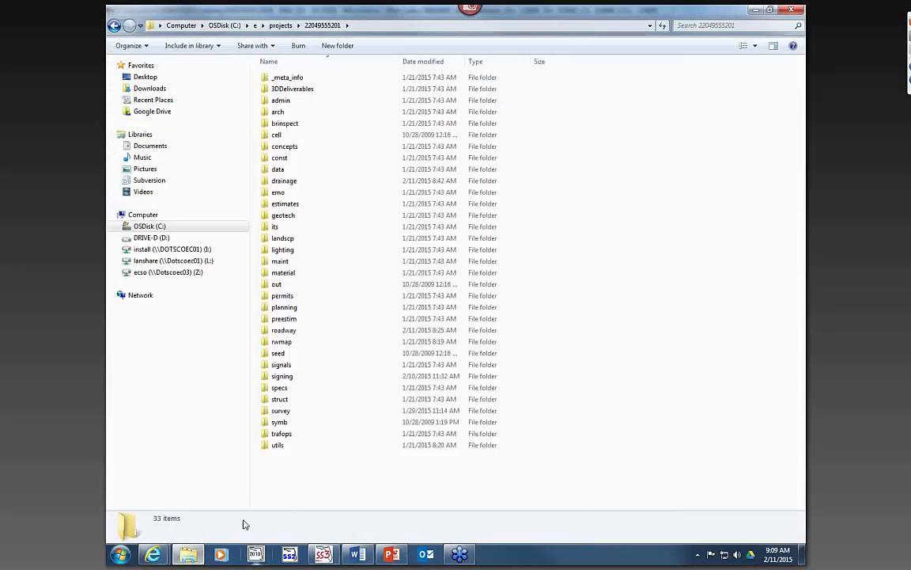
{"action": "left_click", "coordinate": [151, 226]}
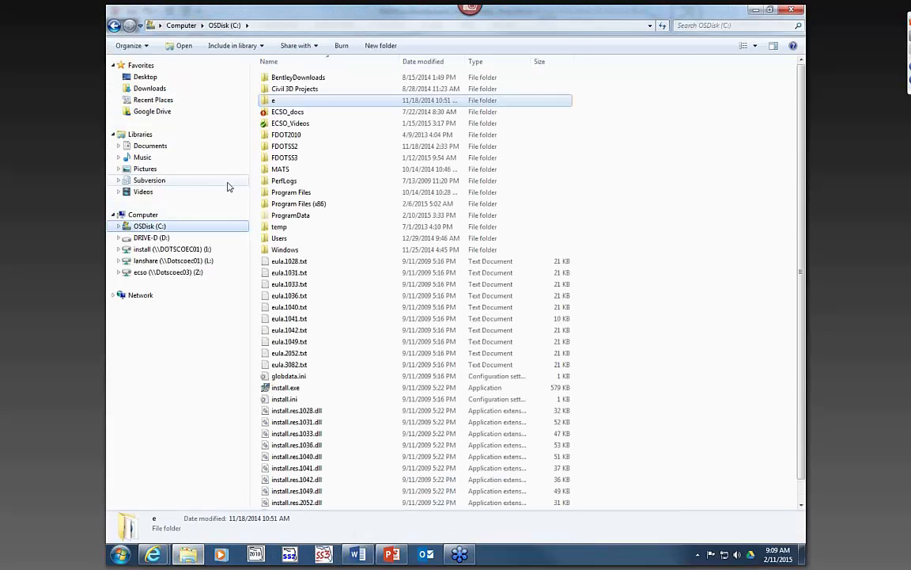
{"action": "left_click", "coordinate": [278, 102]}
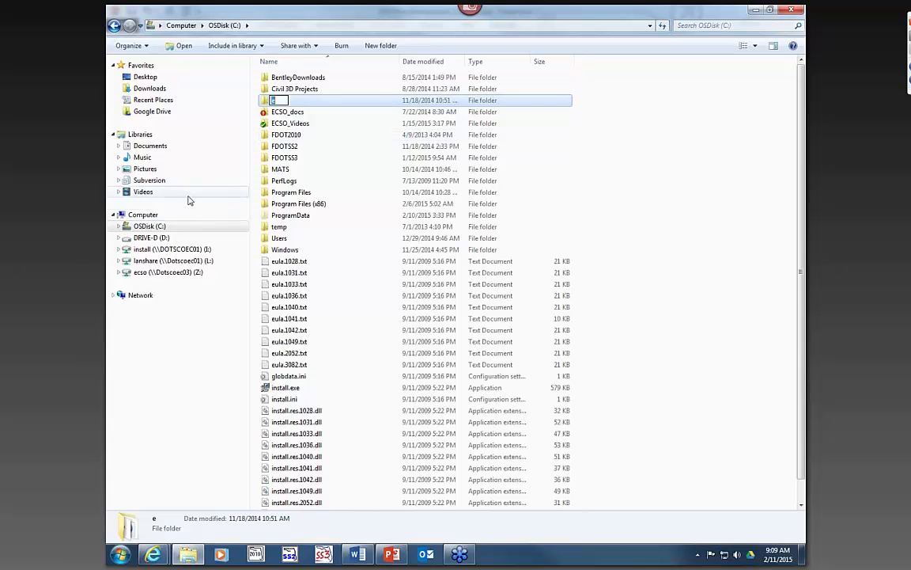
{"action": "left_click", "coordinate": [158, 237]}
{"action": "left_click", "coordinate": [154, 227]}
{"action": "double_click", "coordinate": [285, 112]}
{"action": "double_click", "coordinate": [284, 214]}
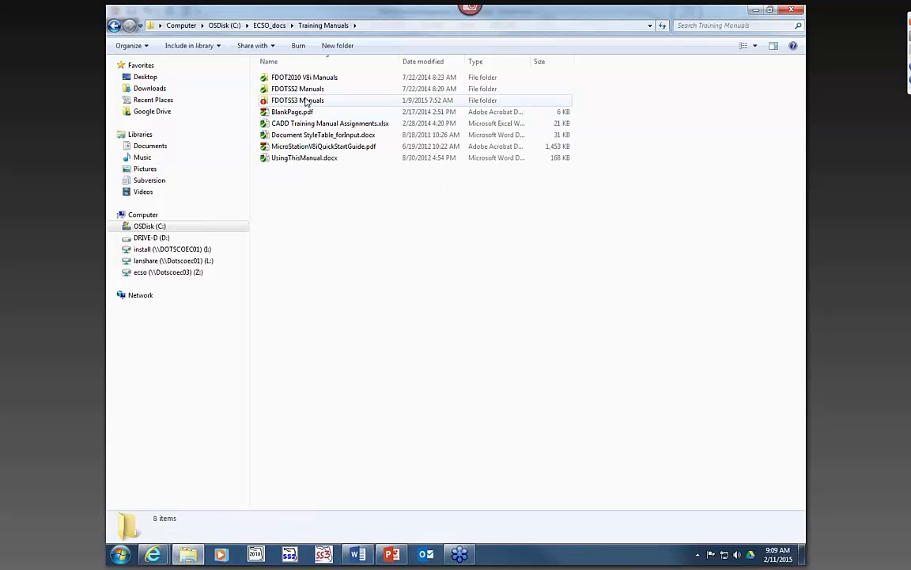
{"action": "left_click", "coordinate": [306, 102]}
{"action": "double_click", "coordinate": [306, 103]}
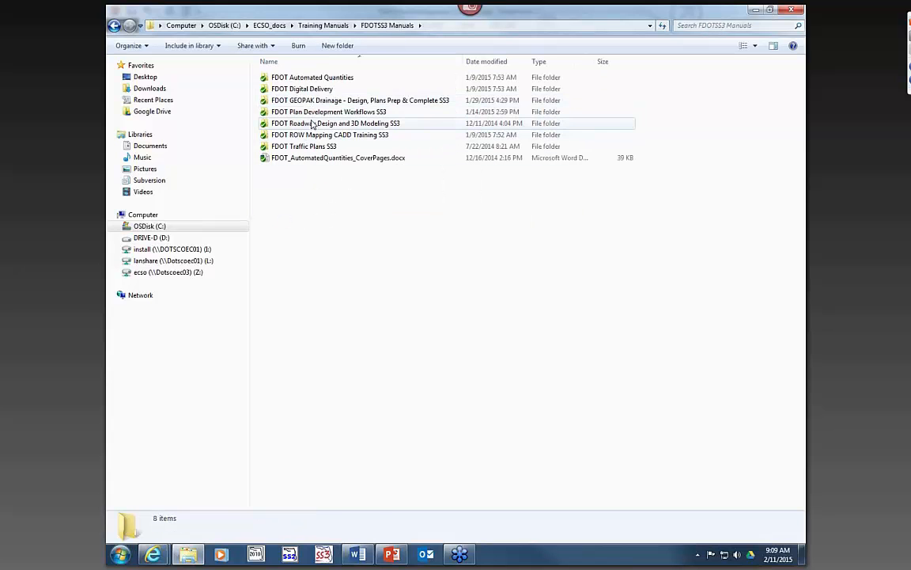
{"action": "left_click", "coordinate": [283, 112]}
{"action": "left_click", "coordinate": [313, 124]}
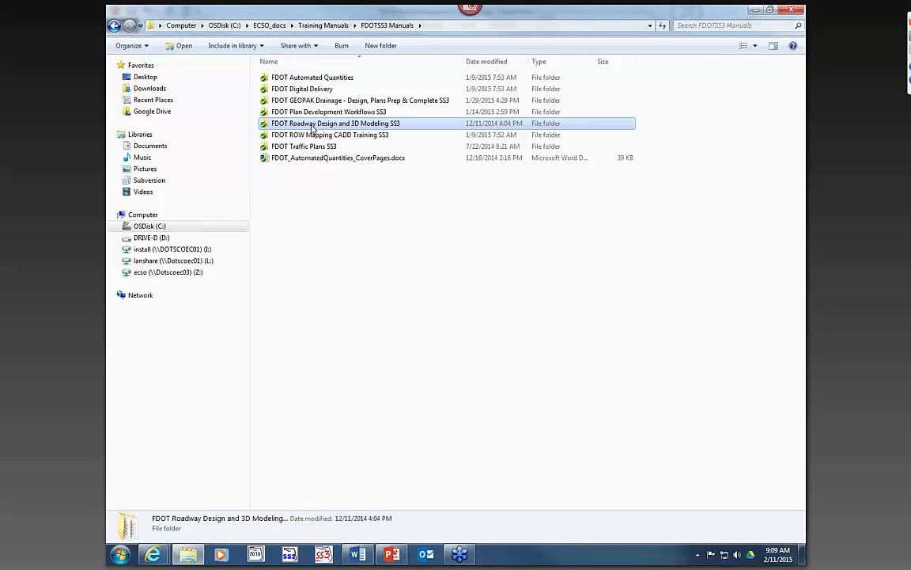
{"action": "double_click", "coordinate": [313, 124]}
{"action": "double_click", "coordinate": [291, 77]}
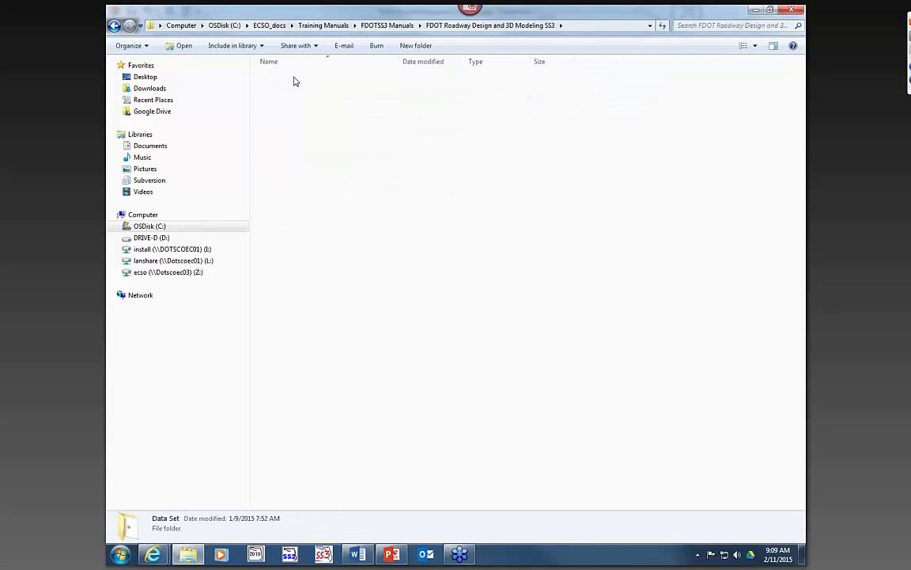
{"action": "double_click", "coordinate": [309, 192]}
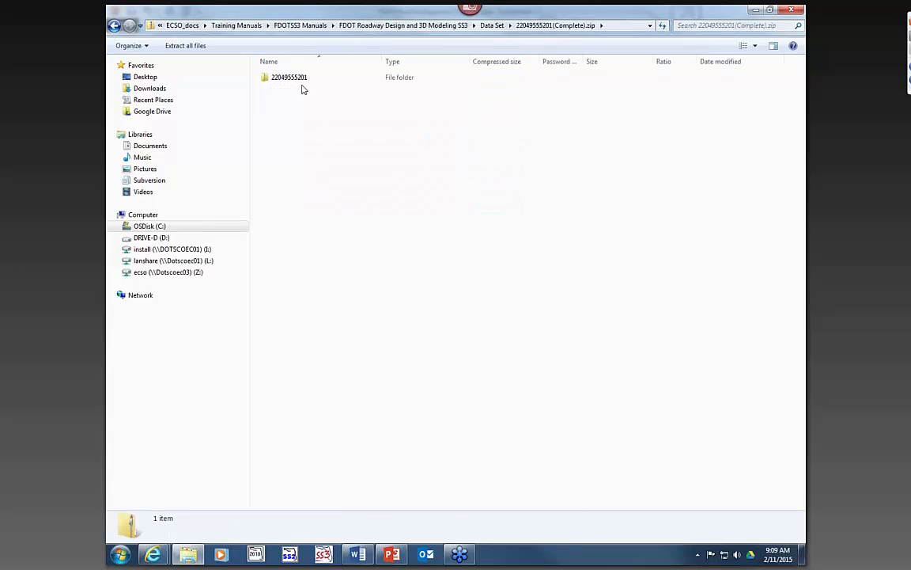
{"action": "double_click", "coordinate": [300, 80]}
{"action": "left_click", "coordinate": [296, 332]}
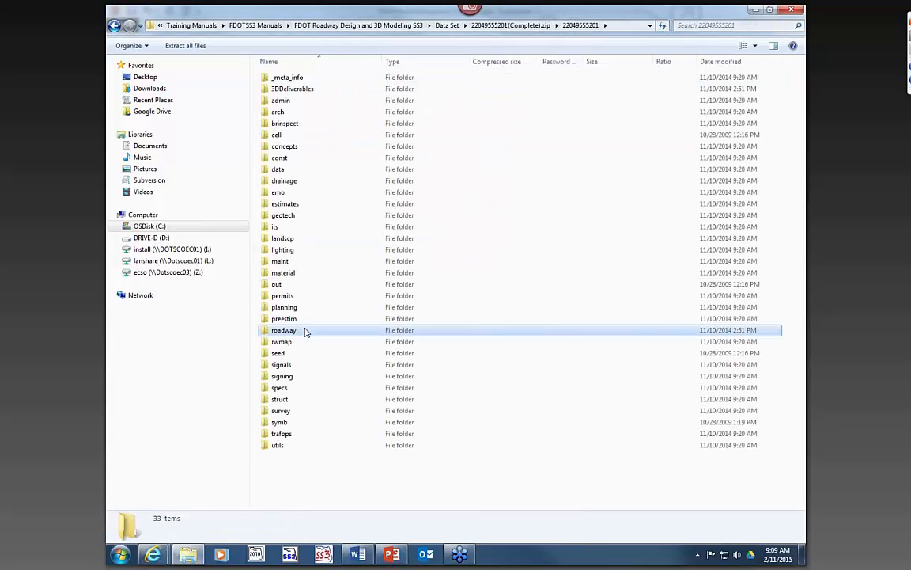
{"action": "double_click", "coordinate": [301, 332]}
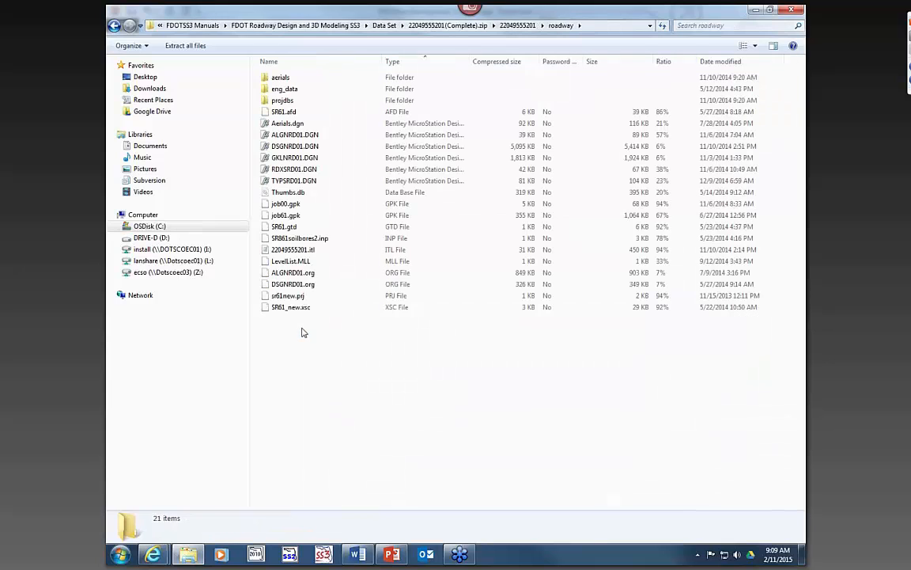
Copy the file RDXSRD01.DGN from the archive's roadway folder.
{"action": "left_click", "coordinate": [294, 169]}
{"action": "right_click", "coordinate": [305, 170]}
{"action": "left_click", "coordinate": [320, 193]}
{"action": "left_click", "coordinate": [154, 227]}
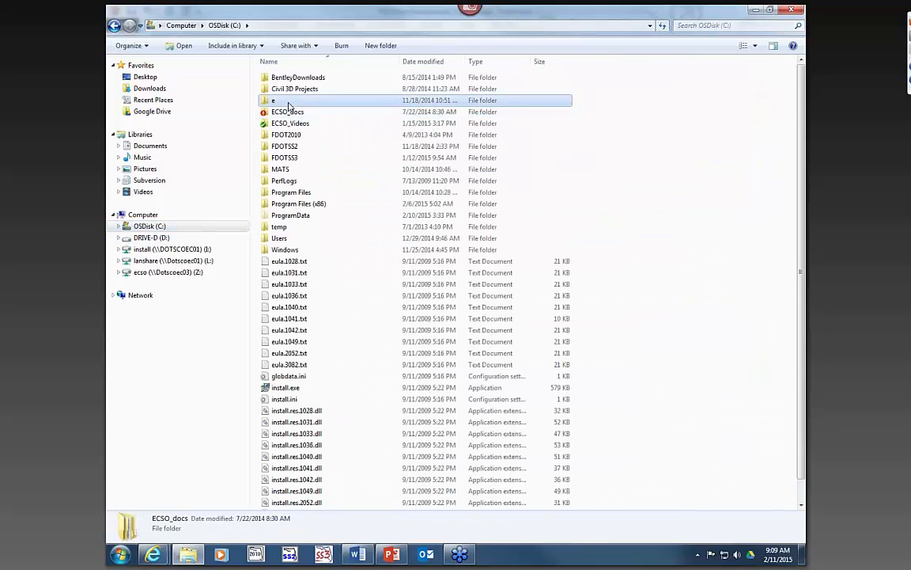
{"action": "double_click", "coordinate": [290, 99]}
{"action": "double_click", "coordinate": [285, 78]}
{"action": "double_click", "coordinate": [292, 157]}
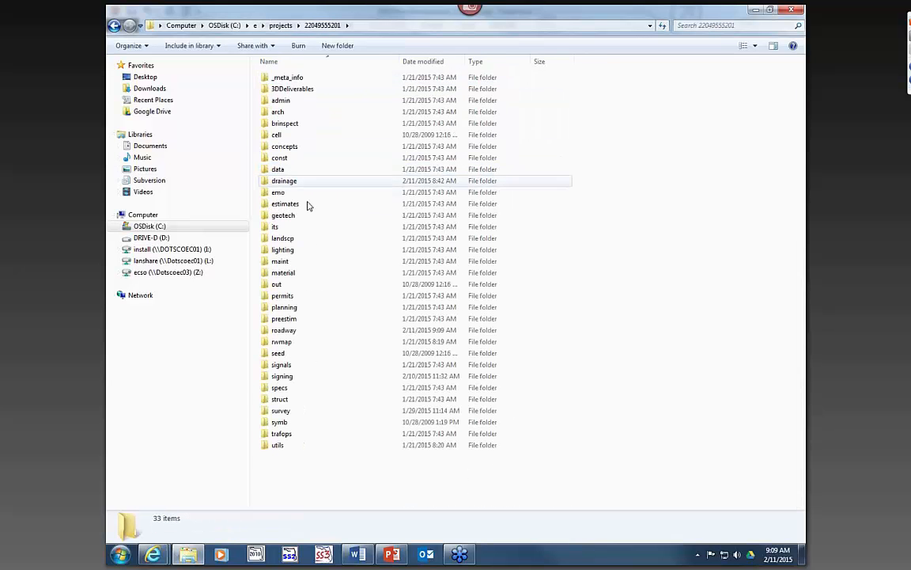
{"action": "double_click", "coordinate": [283, 330]}
{"action": "right_click", "coordinate": [366, 401]}
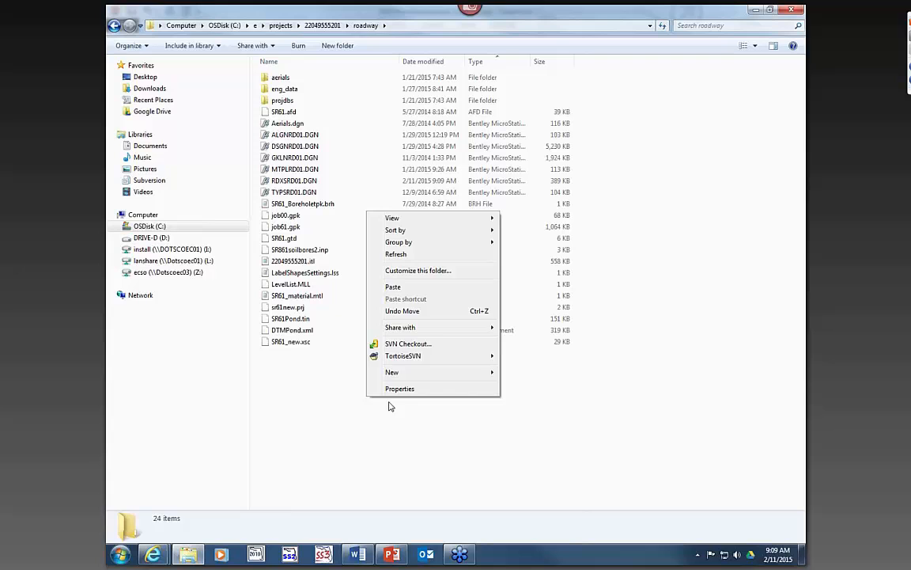
{"action": "left_click", "coordinate": [387, 286]}
{"action": "left_click", "coordinate": [412, 230]}
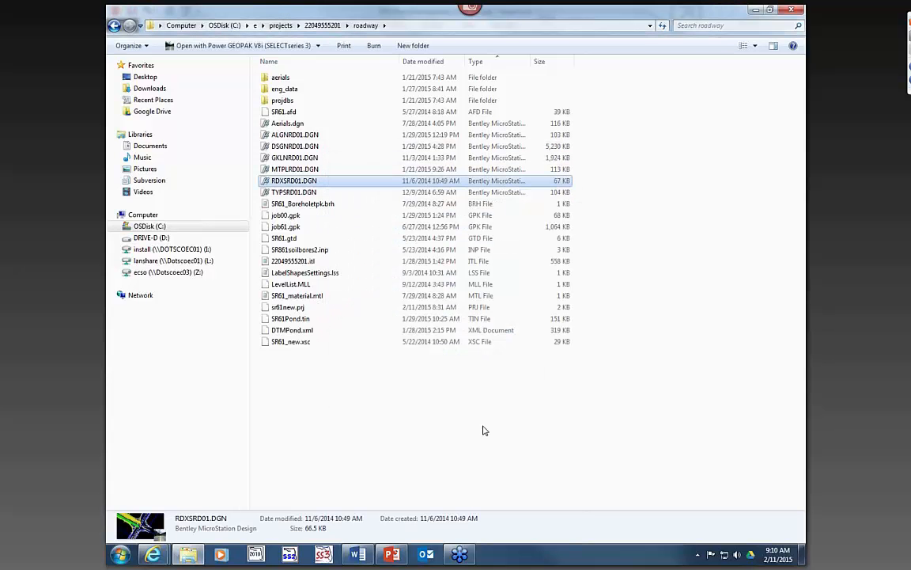
Switch to Power GEOPAK, open RDXSRD01.DGN from the roadway folder and activate its Pattrd Views view group.
{"action": "left_click", "coordinate": [329, 557]}
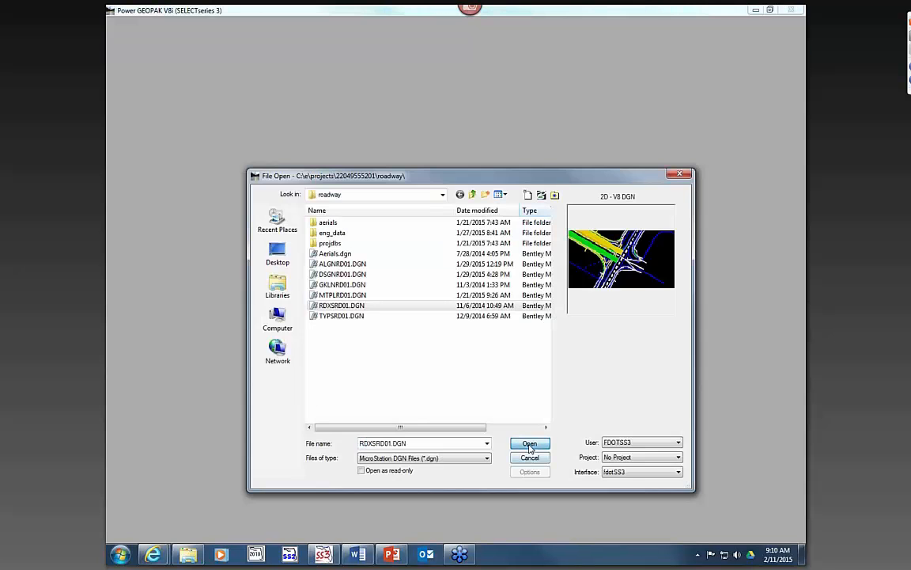
{"action": "left_click", "coordinate": [529, 440]}
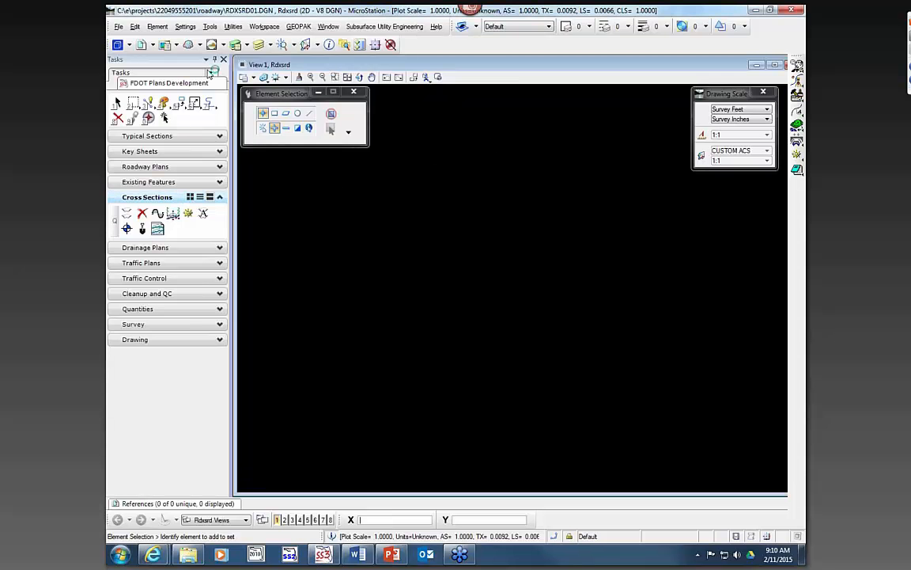
{"action": "left_click", "coordinate": [211, 519]}
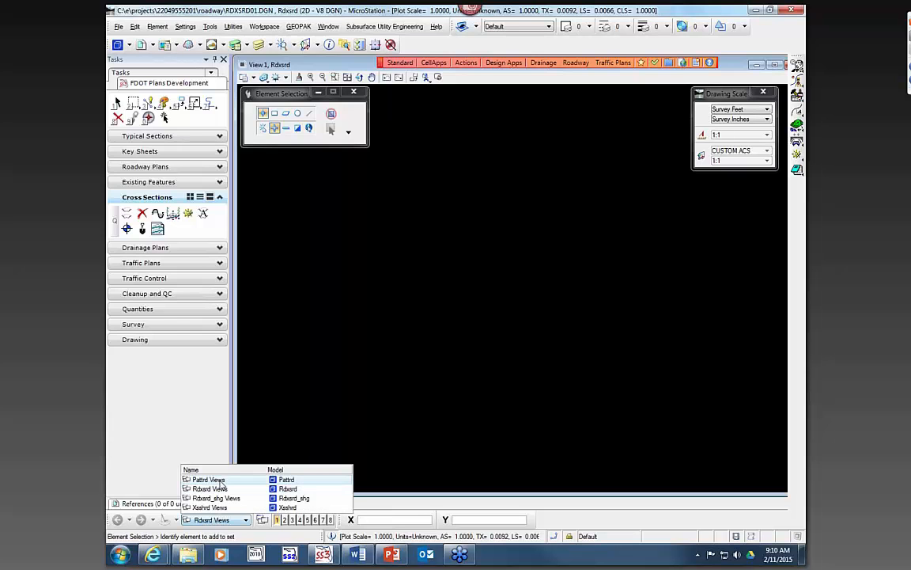
{"action": "left_click", "coordinate": [220, 481]}
{"action": "left_click", "coordinate": [346, 76]}
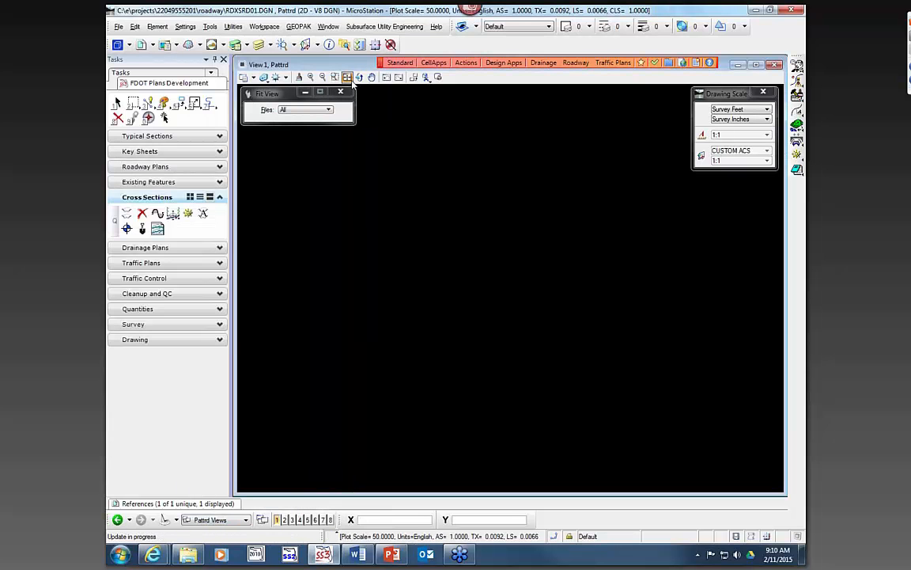
Attach DSGNRD01.DGN and GKLNRD01.DGN from the roadway folder as references with Coincident - World orientation.
{"action": "left_click", "coordinate": [118, 26]}
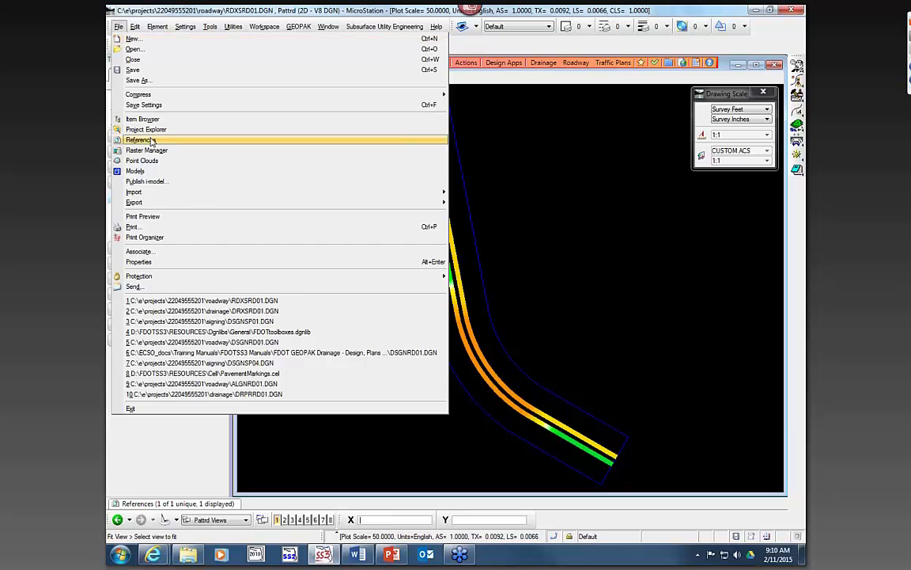
{"action": "left_click", "coordinate": [153, 141]}
{"action": "left_click", "coordinate": [119, 338]}
{"action": "left_click", "coordinate": [148, 84]}
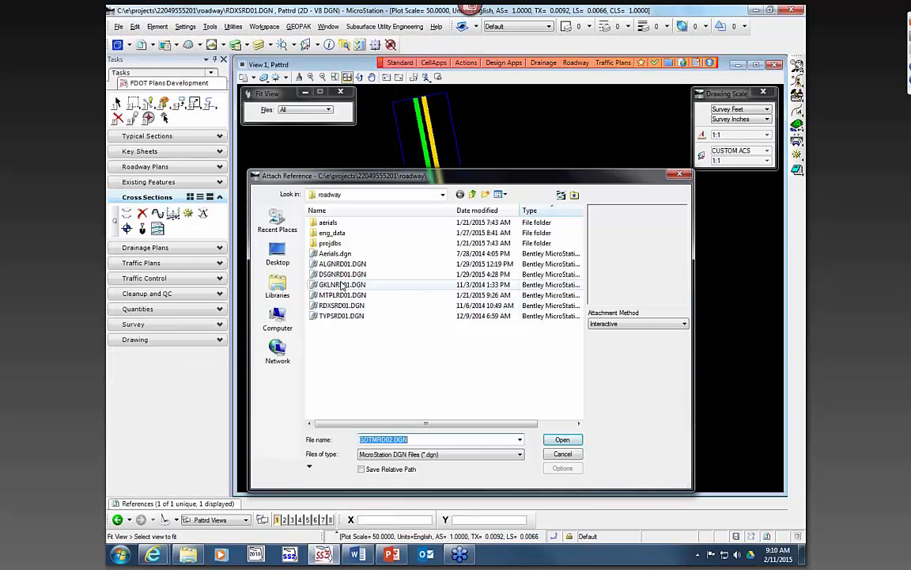
{"action": "left_click", "coordinate": [342, 285]}
{"action": "left_click", "coordinate": [342, 273], "text": "ctrl"}
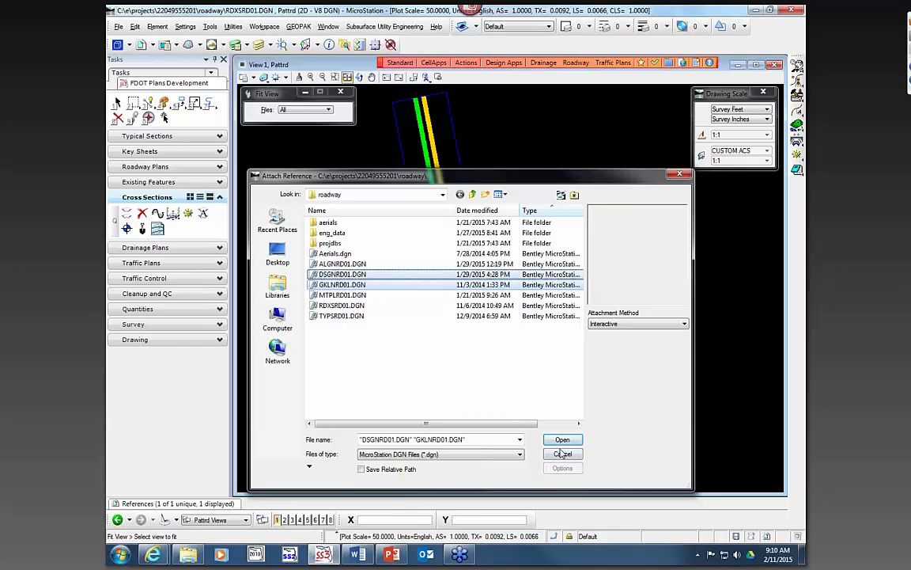
{"action": "left_click", "coordinate": [561, 439]}
{"action": "left_click", "coordinate": [417, 416]}
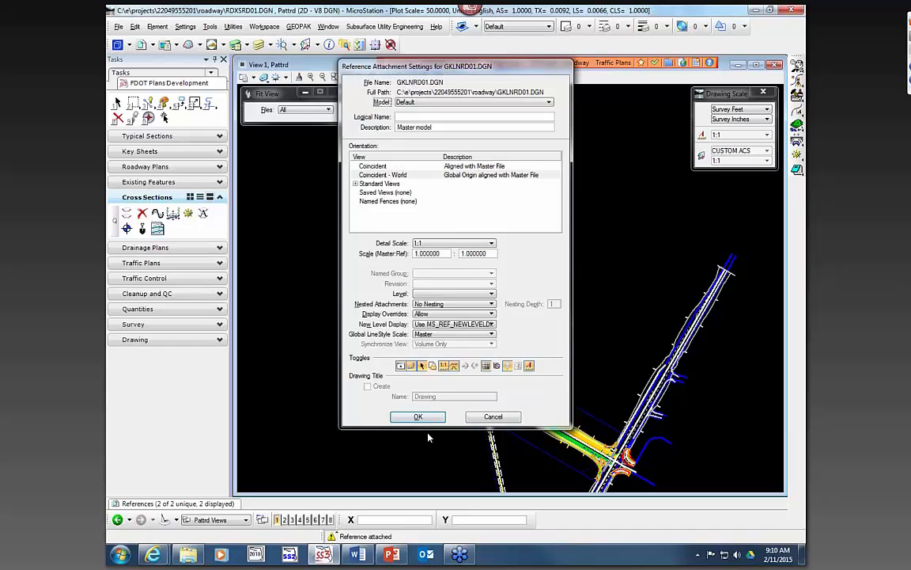
{"action": "left_click", "coordinate": [418, 416]}
Attach GDTMRD02.DGN from the project's survey folder as a reference with Coincident - World orientation.
{"action": "left_click", "coordinate": [118, 26]}
{"action": "left_click", "coordinate": [151, 11]}
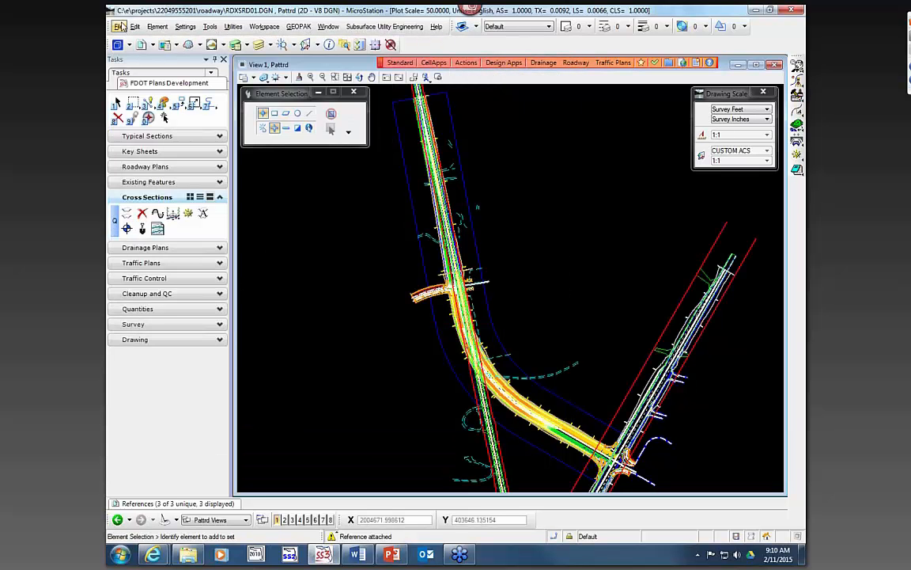
{"action": "left_click", "coordinate": [174, 503]}
{"action": "left_click", "coordinate": [121, 338]}
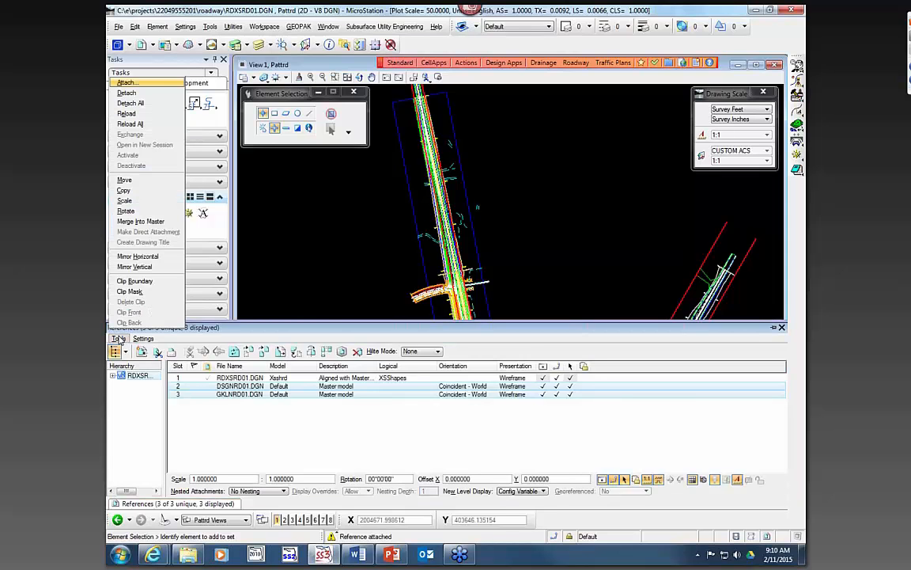
{"action": "left_click", "coordinate": [125, 83]}
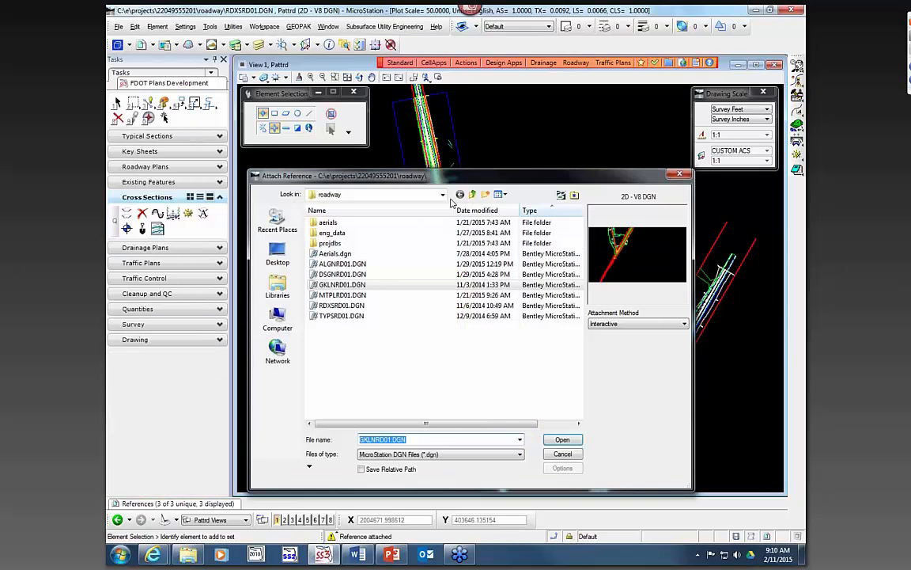
{"action": "left_click", "coordinate": [471, 193]}
{"action": "left_click", "coordinate": [357, 368]}
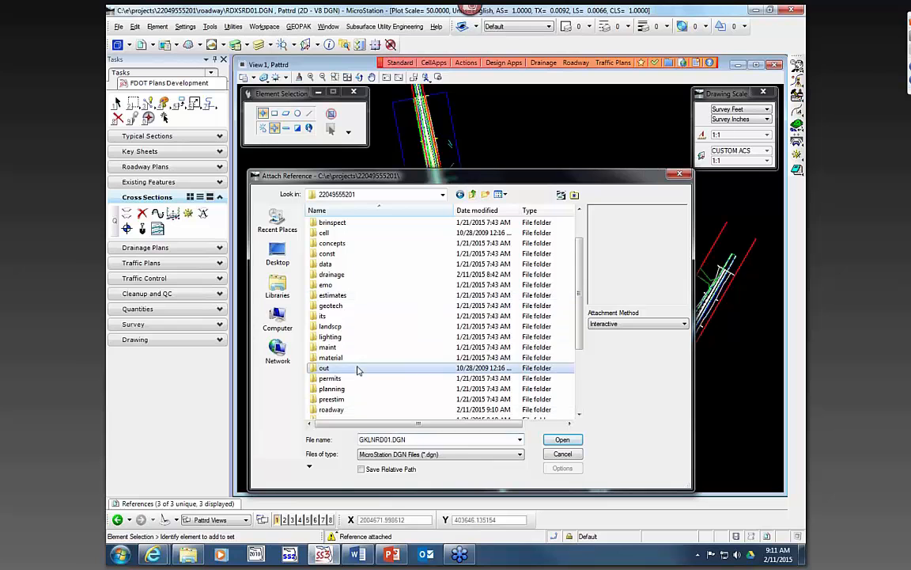
{"action": "scroll", "coordinate": [339, 302], "scroll_direction": "down", "scroll_amount": 4}
{"action": "double_click", "coordinate": [325, 344]}
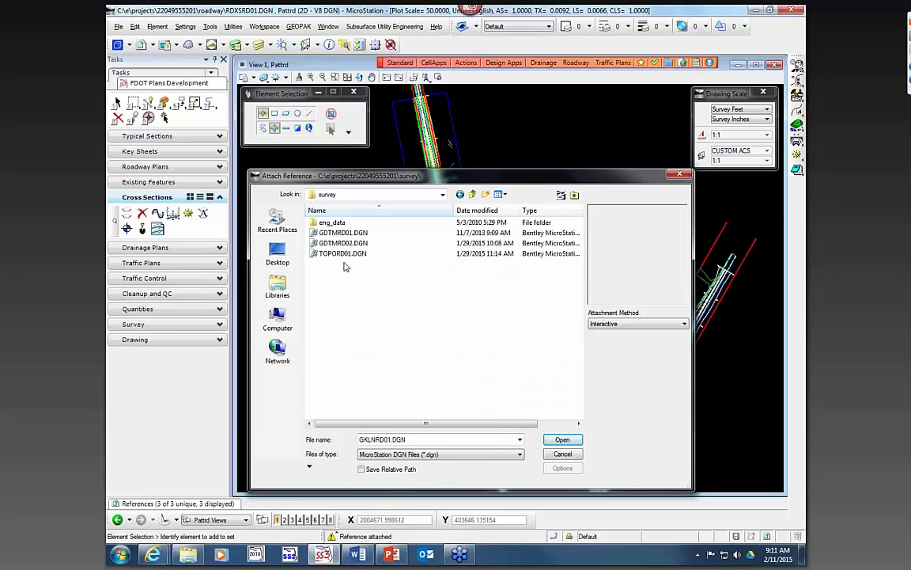
{"action": "left_click", "coordinate": [346, 244]}
{"action": "double_click", "coordinate": [345, 244]}
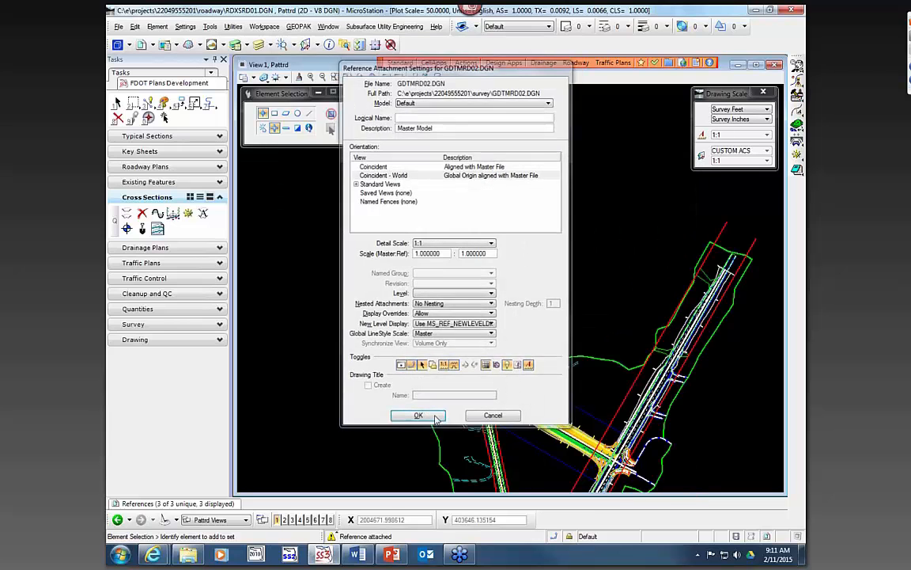
{"action": "left_click", "coordinate": [413, 413]}
Start Create Cross Section on the SR61 alignment and load the XS_20_10_EW preference.
{"action": "left_click", "coordinate": [127, 214]}
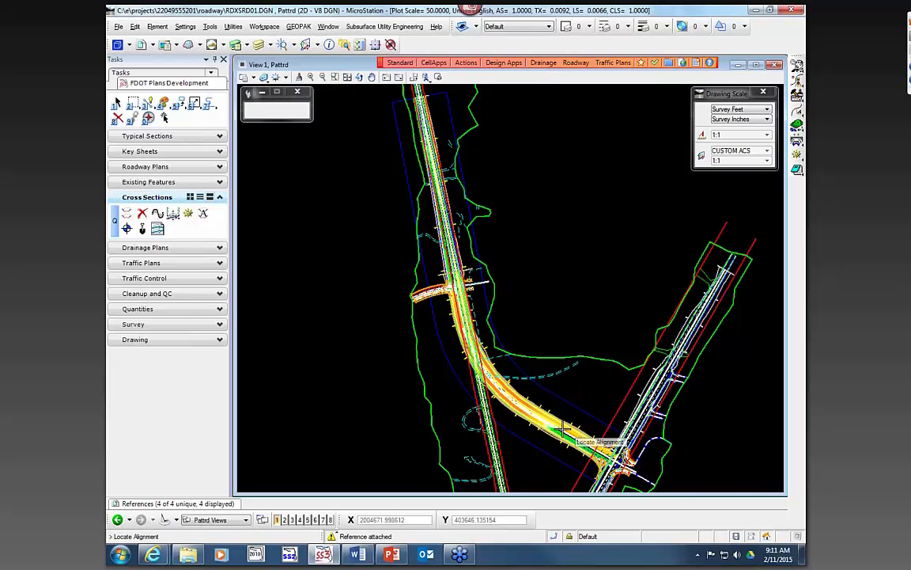
{"action": "scroll", "coordinate": [565, 432], "scroll_direction": "up", "scroll_amount": 3}
{"action": "scroll", "coordinate": [573, 447], "scroll_direction": "up", "scroll_amount": 2}
{"action": "left_click", "coordinate": [588, 424]}
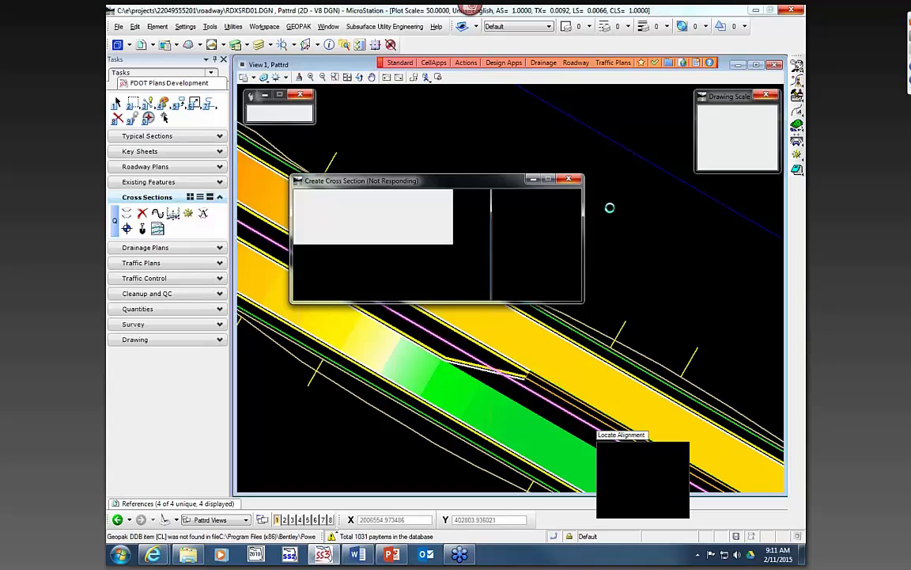
{"action": "left_click", "coordinate": [524, 392]}
{"action": "left_click", "coordinate": [391, 368]}
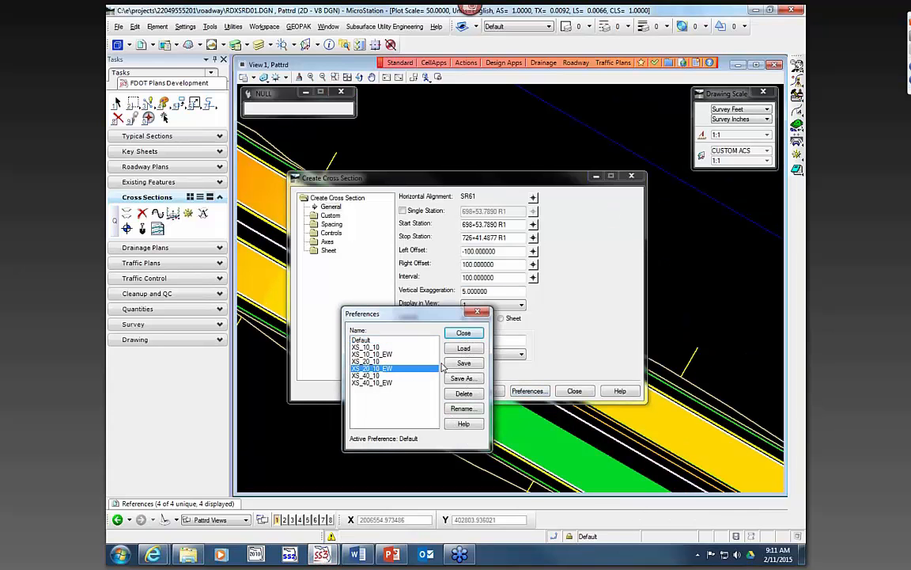
{"action": "left_click", "coordinate": [464, 348]}
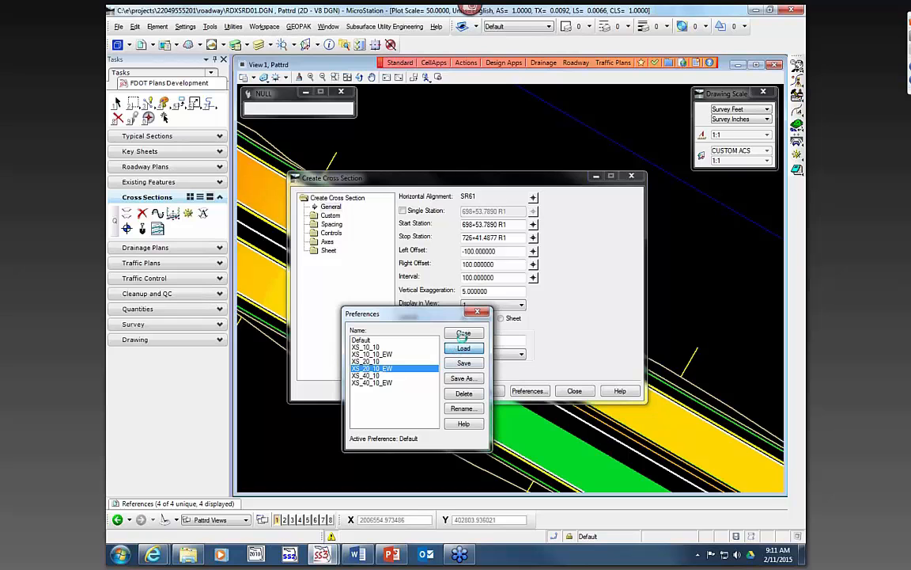
{"action": "left_click", "coordinate": [465, 335]}
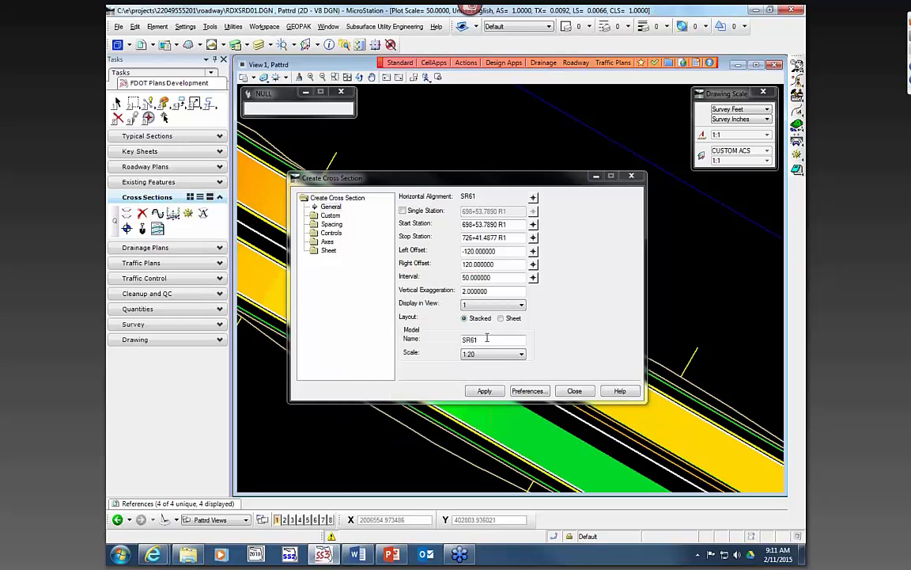
Create the cross sections in view 3 from station 700+00 to 720+00, naming the model SR61_XS.
{"action": "left_click", "coordinate": [498, 307]}
{"action": "left_click", "coordinate": [484, 329]}
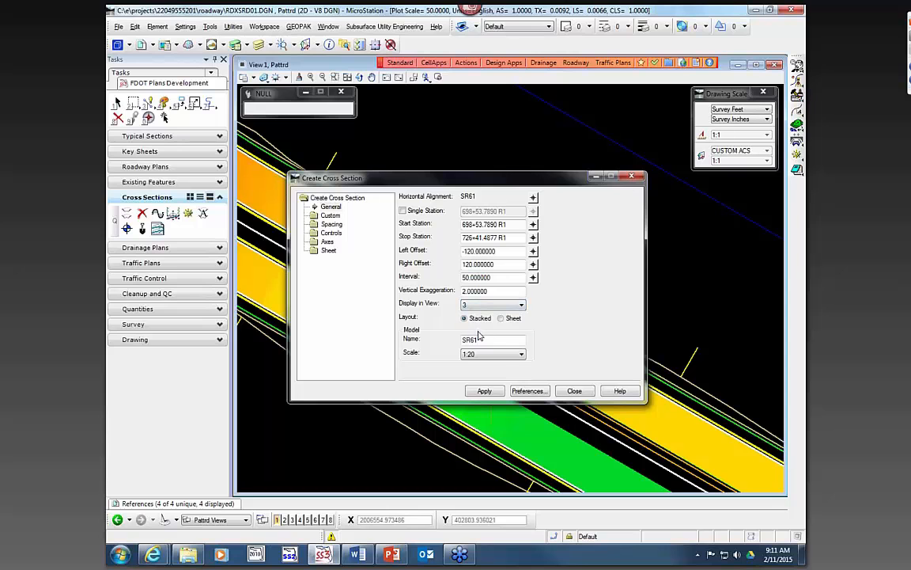
{"action": "type", "text": "700+0"}
{"action": "key", "text": "Tab"}
{"action": "type", "text": "72"}
{"action": "key", "text": "Tab"}
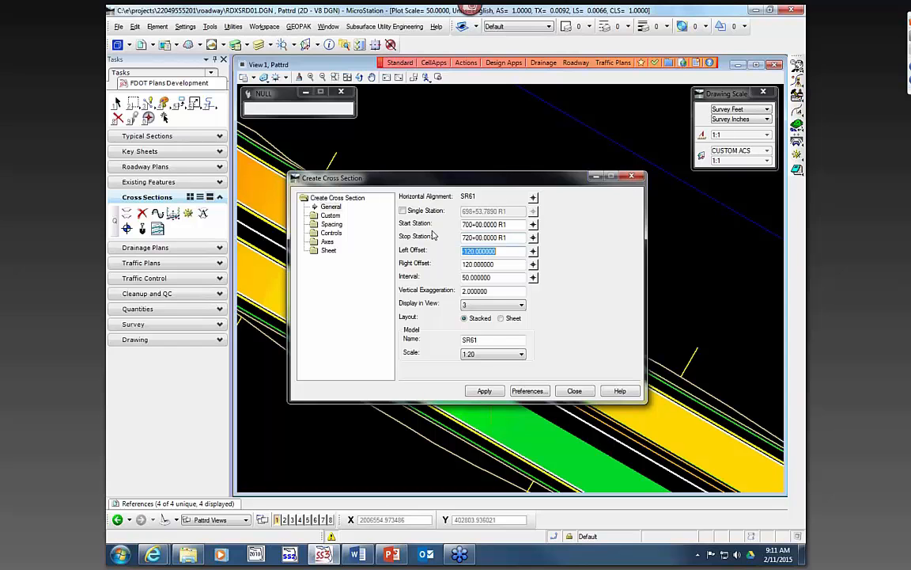
{"action": "left_click", "coordinate": [493, 339]}
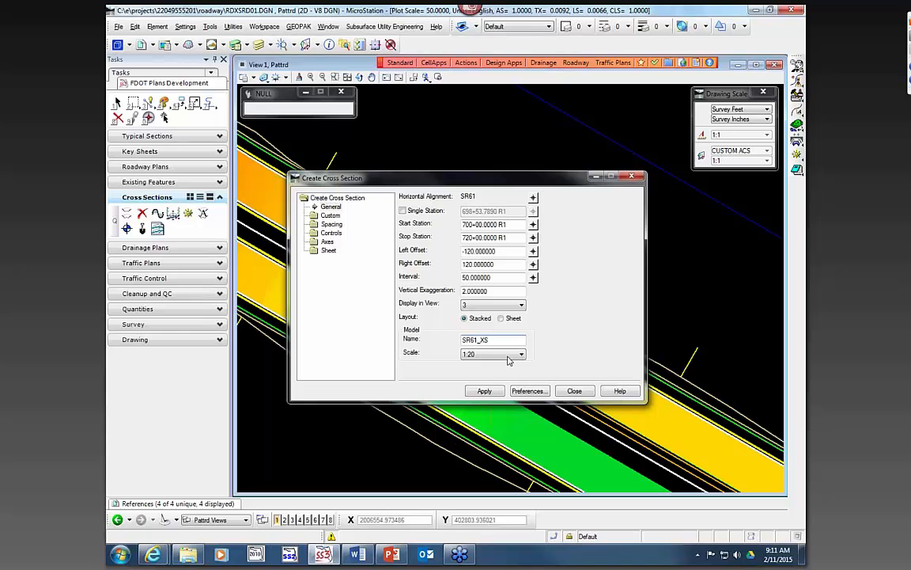
{"action": "left_click", "coordinate": [484, 390]}
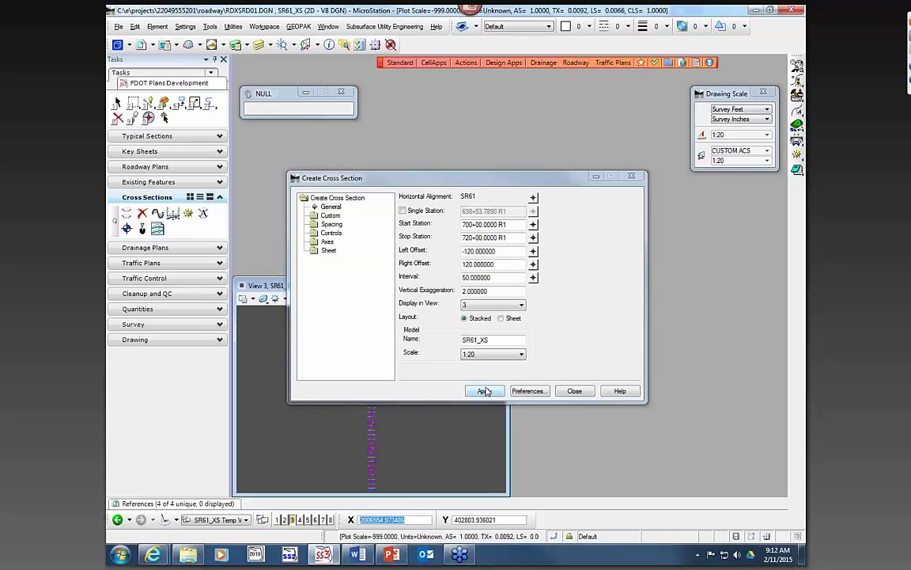
Move the Create Cross Section dialog aside and maximize View 3 to examine the generated cross sections.
{"action": "left_click_drag", "start_coordinate": [457, 188], "coordinate": [682, 187]}
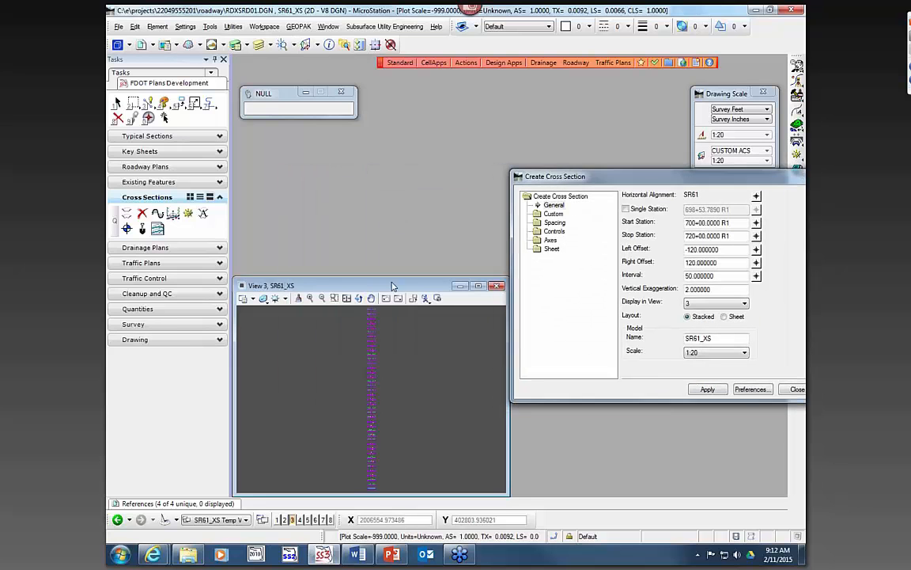
{"action": "double_click", "coordinate": [392, 285]}
{"action": "scroll", "coordinate": [413, 417], "scroll_direction": "up", "scroll_amount": 3}
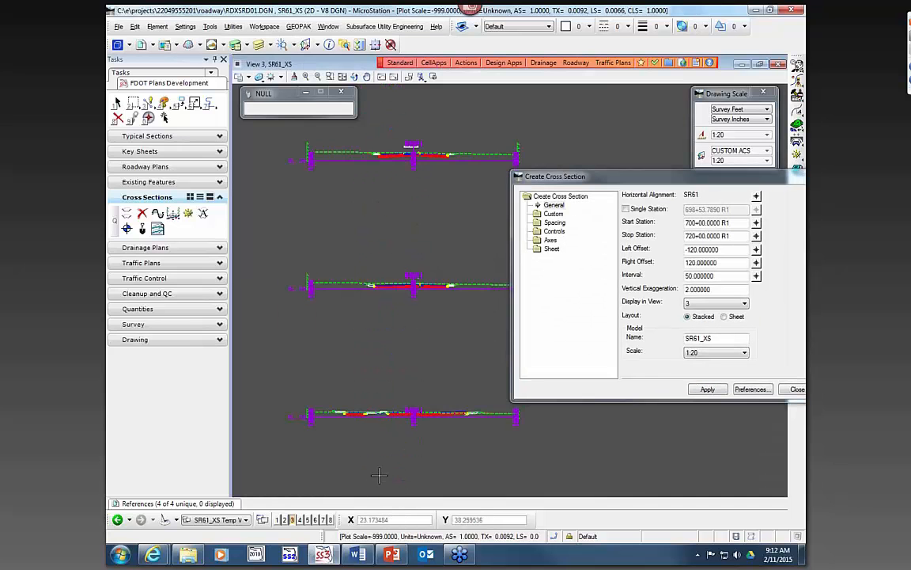
Open Annotate Cross Section with SR61_XS as the cross section model.
{"action": "left_click", "coordinate": [204, 213]}
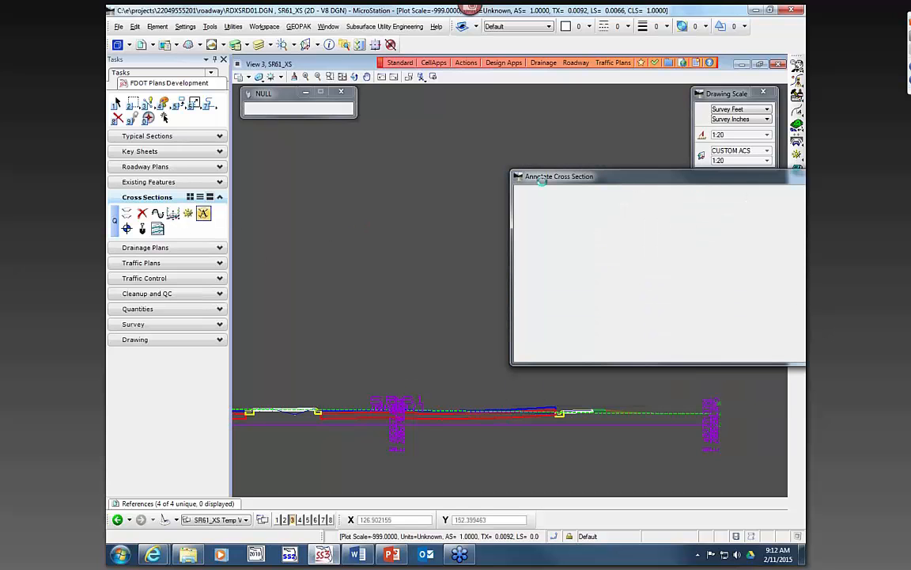
{"action": "left_click_drag", "start_coordinate": [601, 182], "coordinate": [381, 145]}
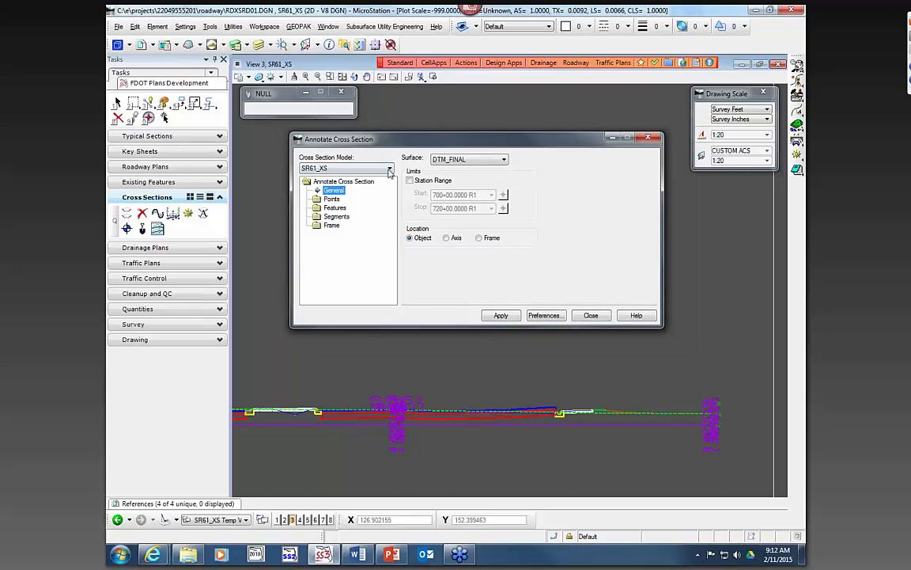
{"action": "left_click", "coordinate": [342, 169]}
{"action": "left_click", "coordinate": [342, 169]}
Examine the station range limits and the list of saved preferences for cross section annotation.
{"action": "left_click", "coordinate": [410, 181]}
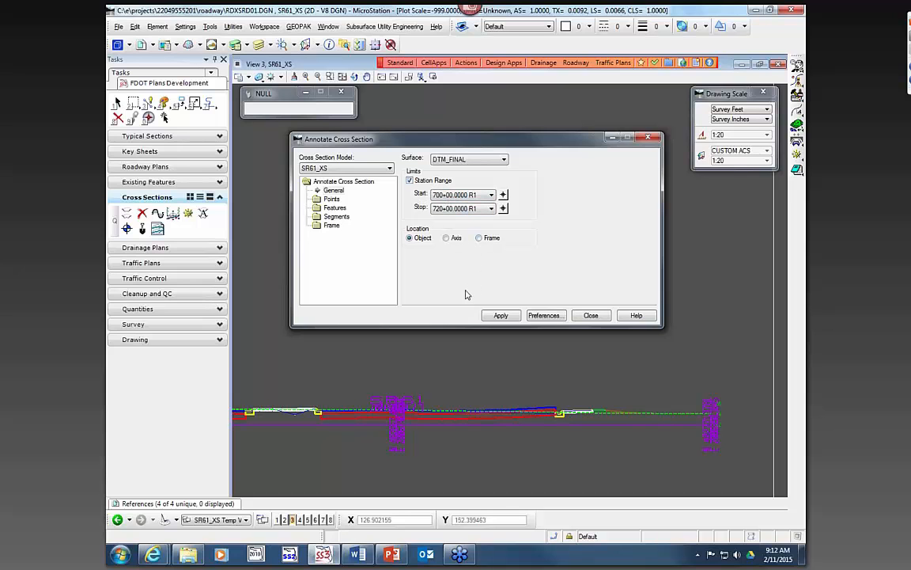
{"action": "left_click", "coordinate": [425, 182]}
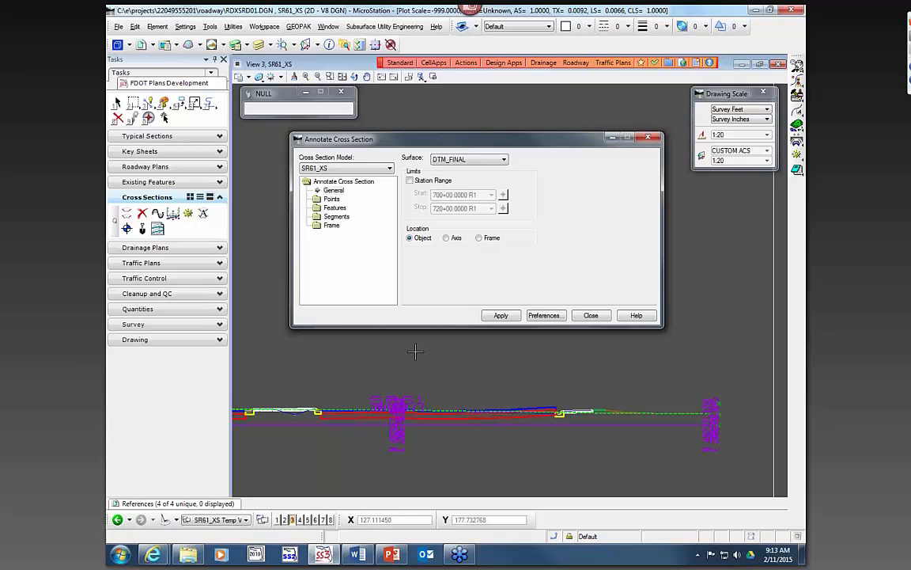
{"action": "left_click", "coordinate": [545, 315]}
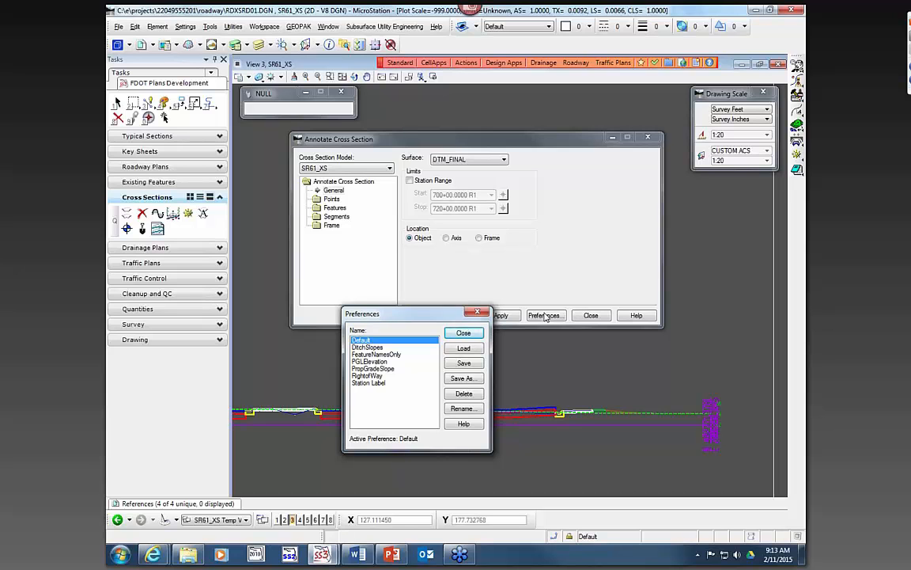
{"action": "left_click", "coordinate": [463, 332]}
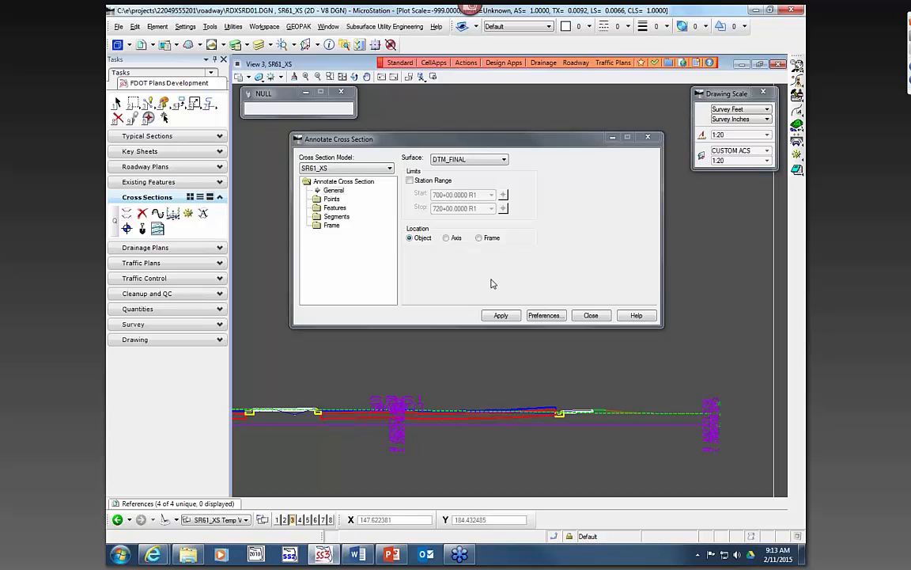
Load the PGLElevation annotation preference and review its feature and point annotation settings.
{"action": "left_click", "coordinate": [541, 316]}
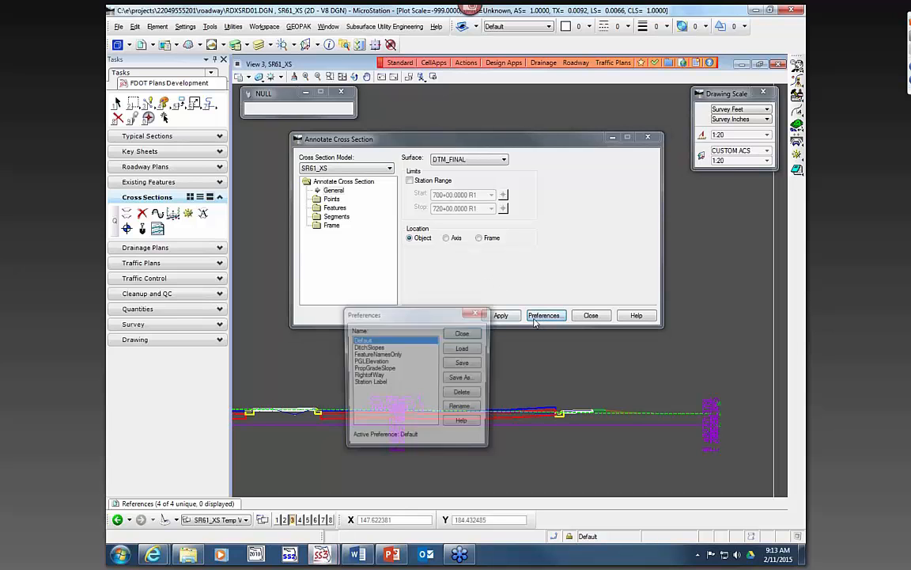
{"action": "left_click", "coordinate": [384, 362]}
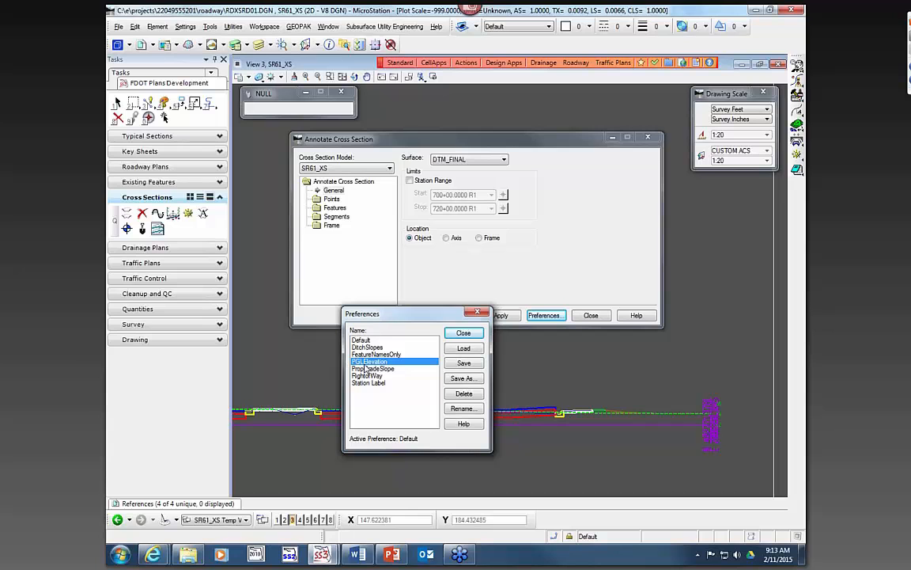
{"action": "left_click", "coordinate": [456, 349]}
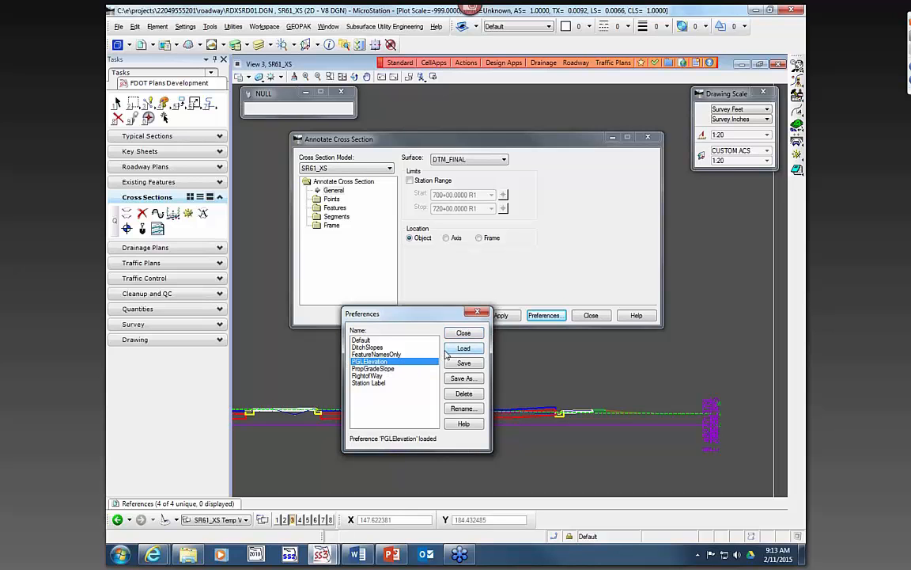
{"action": "left_click", "coordinate": [464, 333]}
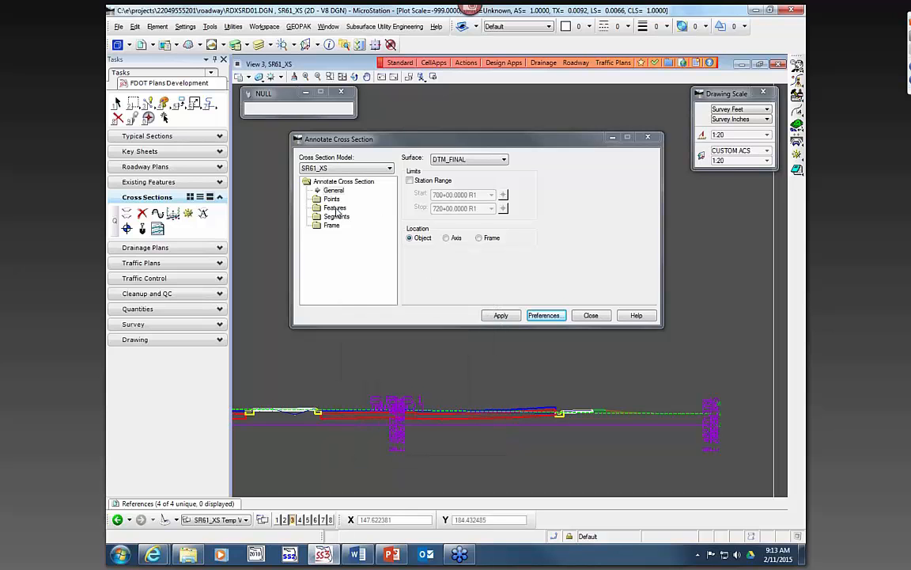
{"action": "left_click", "coordinate": [335, 207]}
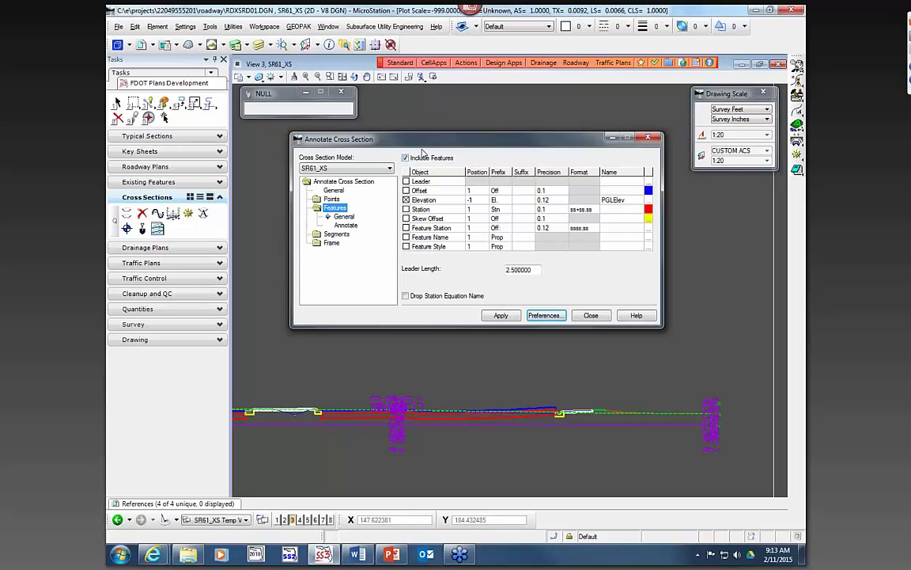
{"action": "left_click", "coordinate": [334, 199]}
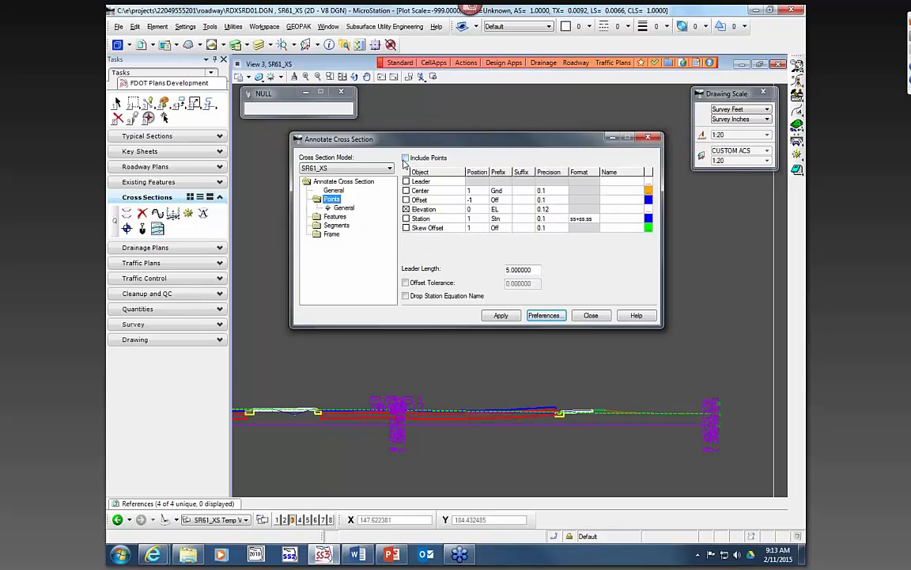
{"action": "left_click", "coordinate": [335, 216]}
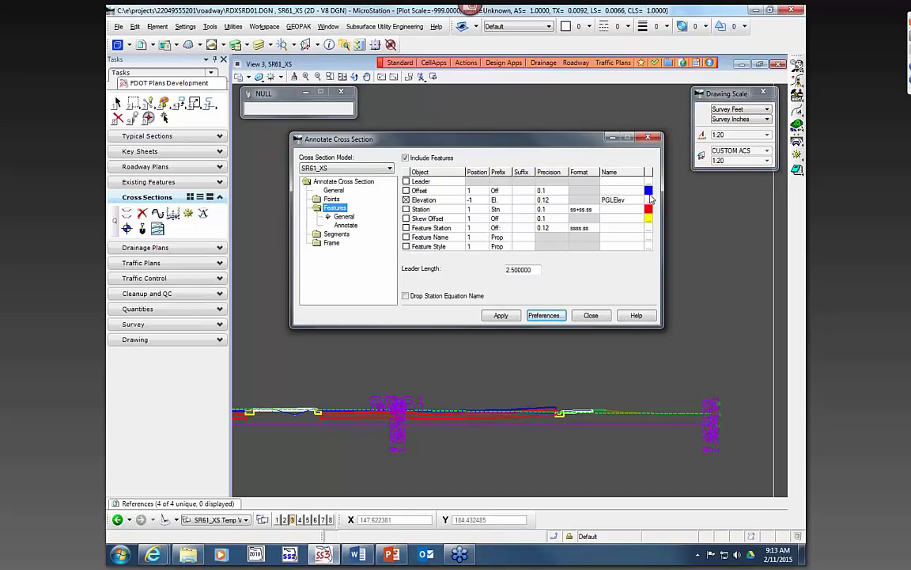
Annotate the SR61_XS cross sections with the elevation of the SR61.RT_PGL_IN crossing feature.
{"action": "left_click", "coordinate": [346, 225]}
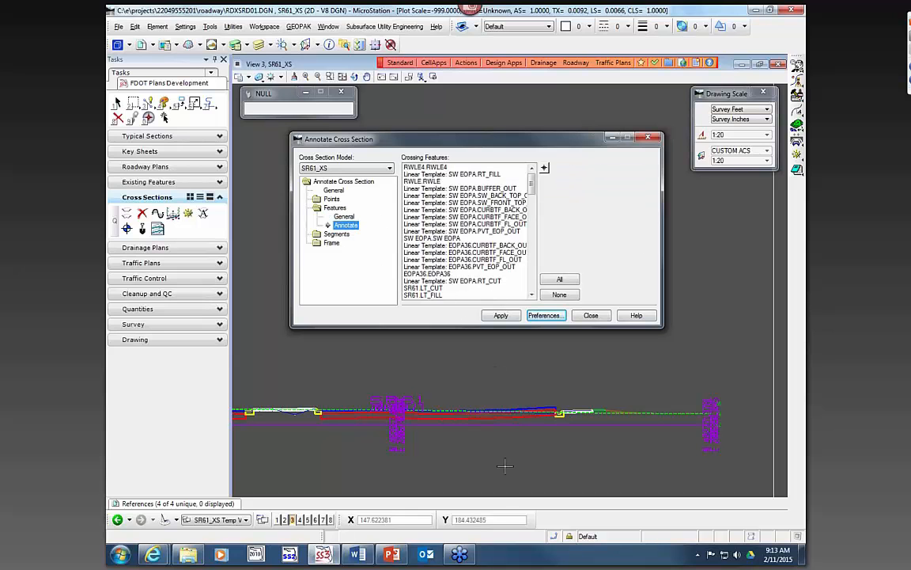
{"action": "scroll", "coordinate": [475, 423], "scroll_direction": "down", "scroll_amount": 3}
{"action": "scroll", "coordinate": [476, 426], "scroll_direction": "up", "scroll_amount": 4}
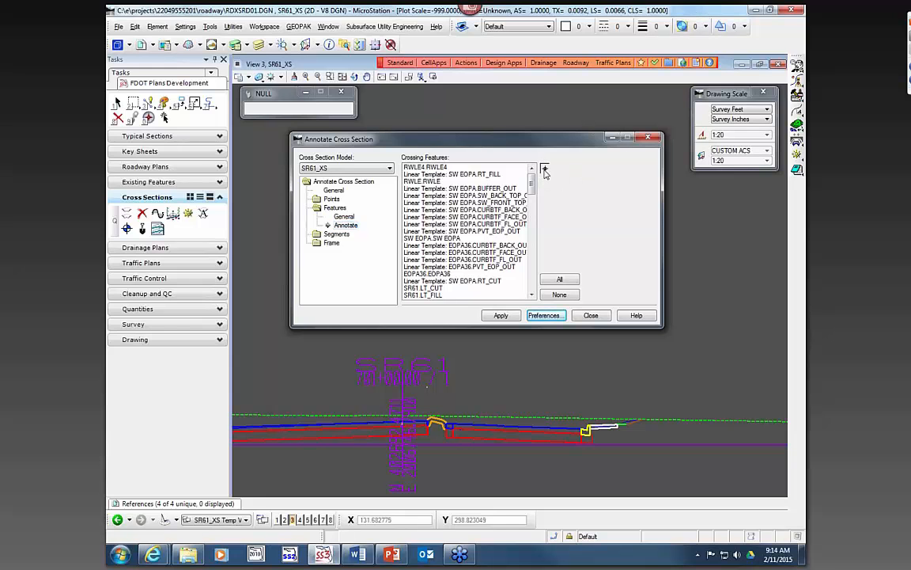
{"action": "left_click", "coordinate": [544, 168]}
{"action": "scroll", "coordinate": [451, 431], "scroll_direction": "up", "scroll_amount": 3}
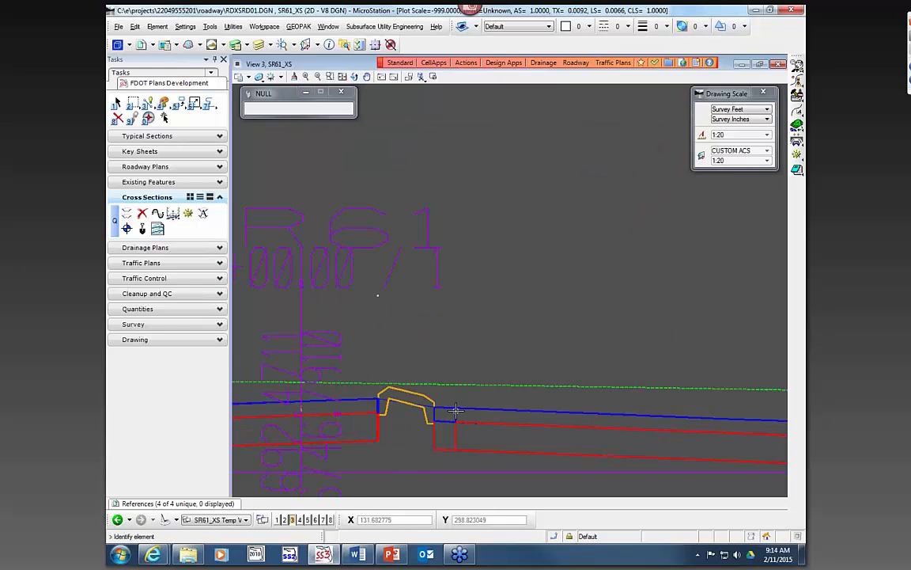
{"action": "left_click", "coordinate": [456, 408]}
{"action": "left_click", "coordinate": [532, 295]}
{"action": "left_click", "coordinate": [532, 295]}
{"action": "left_click", "coordinate": [533, 295]}
{"action": "left_click", "coordinate": [533, 295]}
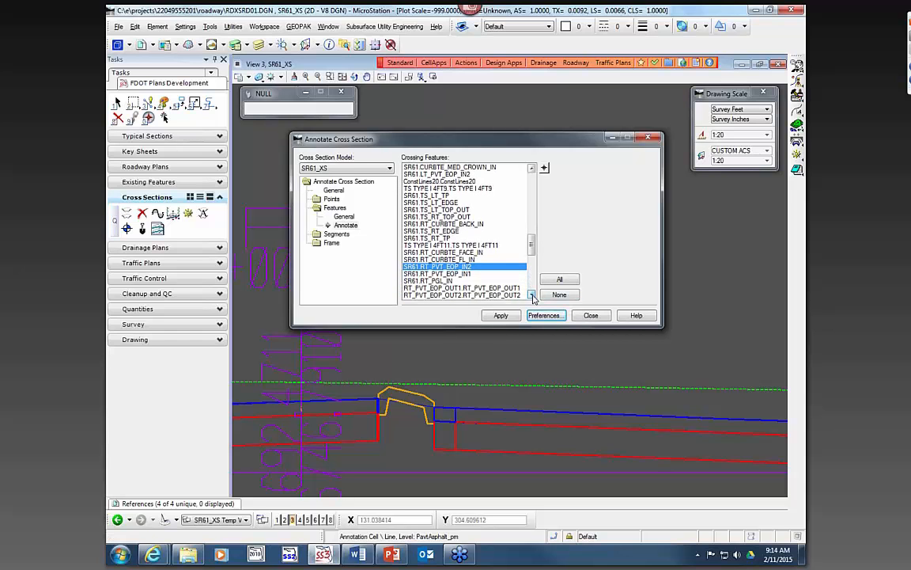
{"action": "left_click", "coordinate": [451, 274]}
{"action": "left_click", "coordinate": [450, 281]}
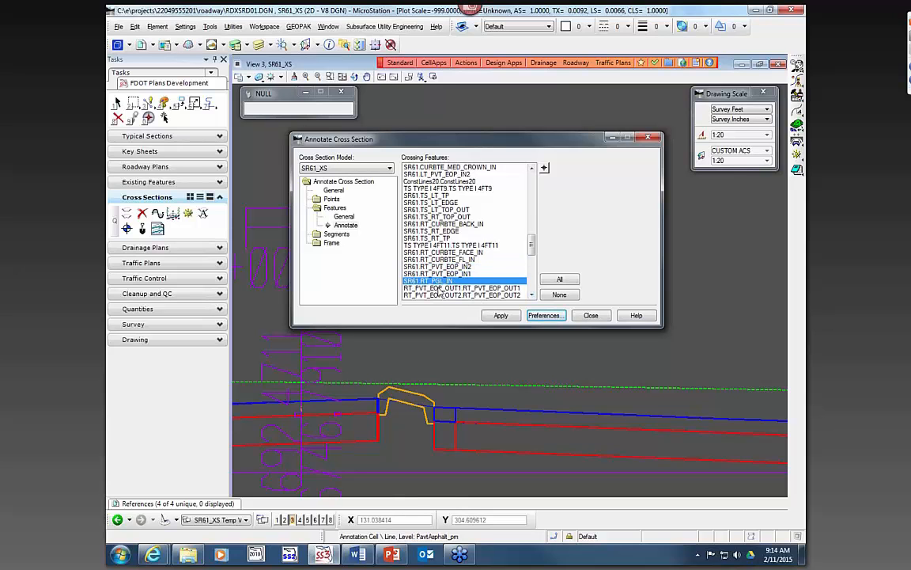
{"action": "left_click", "coordinate": [509, 317]}
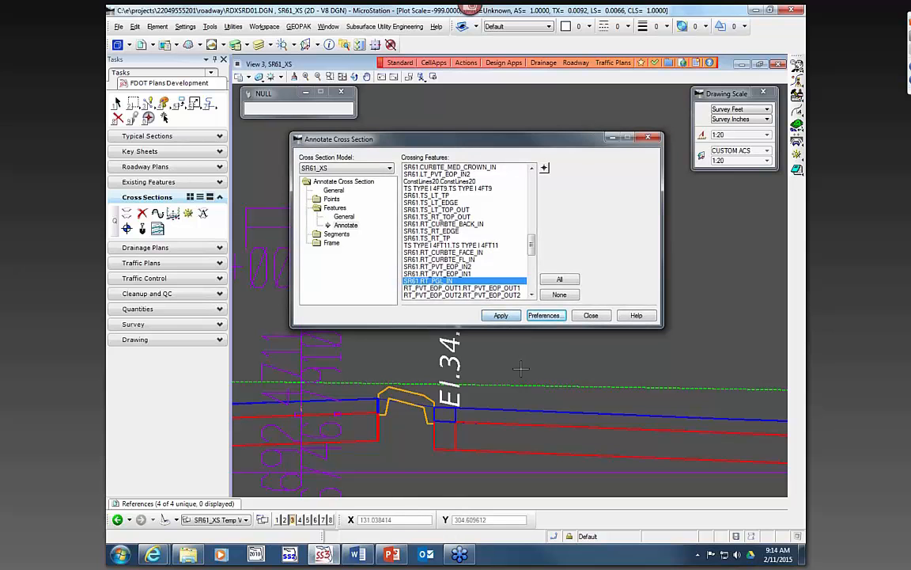
Open the Cross Section Navigator, go to station 703+00.00, and move the Annotate Cross Section dialog clear of the section.
{"action": "scroll", "coordinate": [518, 362], "scroll_direction": "up", "scroll_amount": 2}
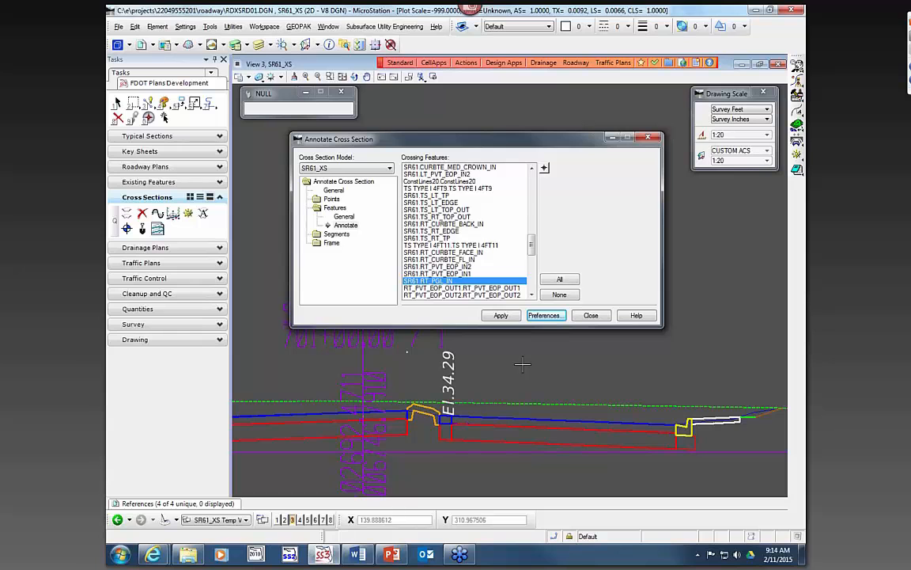
{"action": "scroll", "coordinate": [522, 363], "scroll_direction": "down", "scroll_amount": 5}
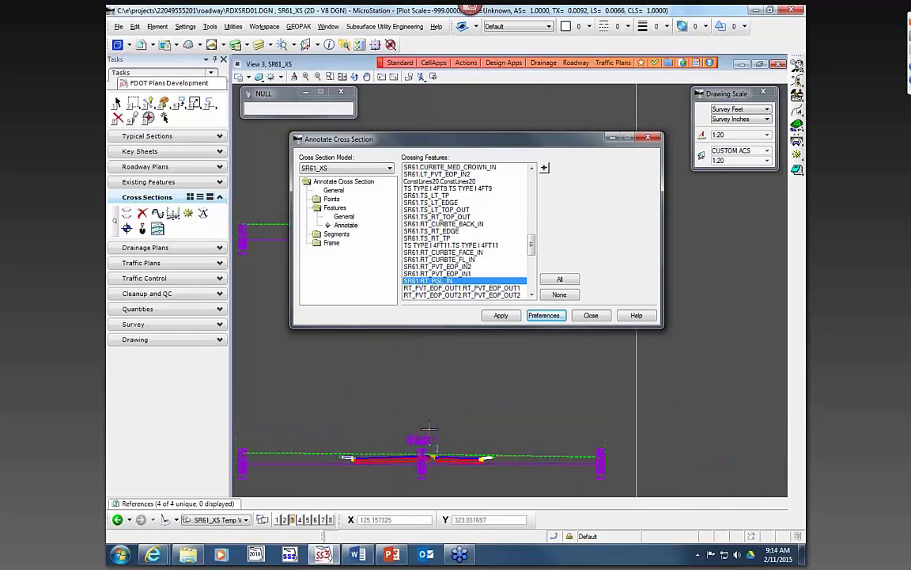
{"action": "left_click_drag", "start_coordinate": [532, 142], "coordinate": [581, 140]}
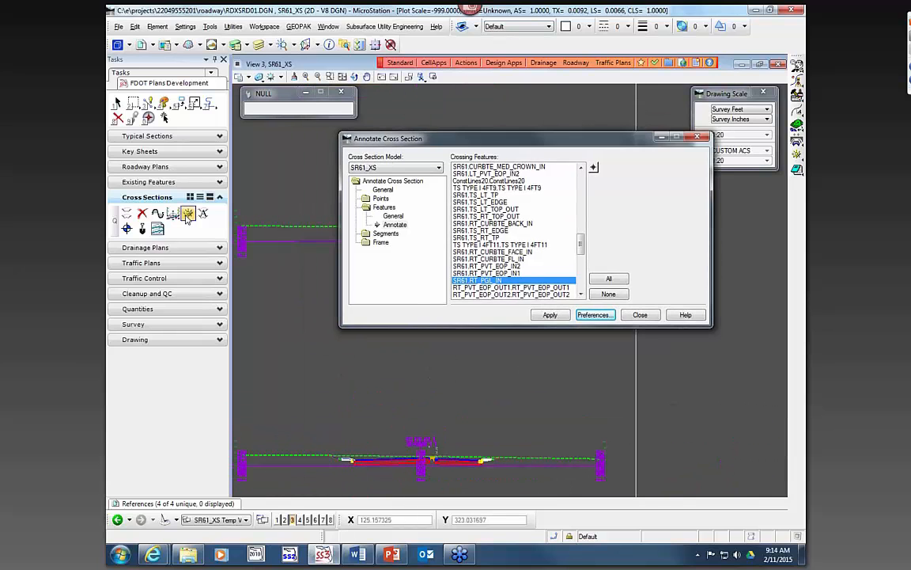
{"action": "left_click", "coordinate": [188, 213]}
{"action": "left_click", "coordinate": [473, 113]}
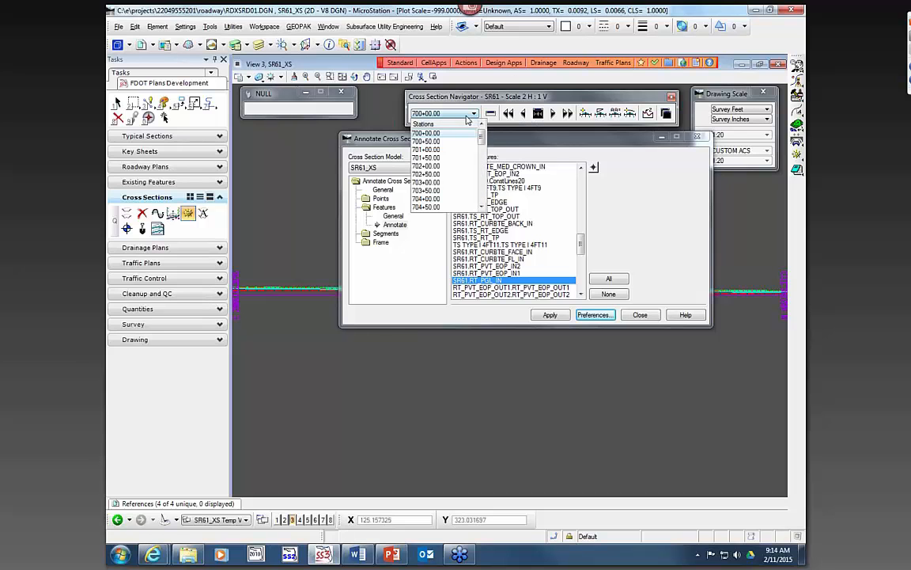
{"action": "left_click", "coordinate": [427, 182]}
{"action": "left_click_drag", "start_coordinate": [511, 140], "coordinate": [489, 331]}
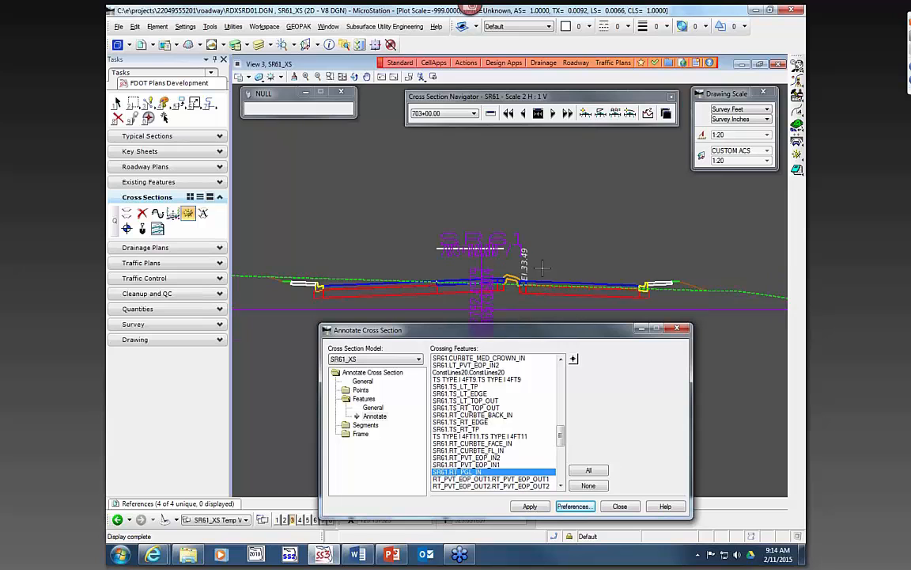
Annotate the cross sections with the elevation of the SR61.LT_PGL_IN crossing feature, using the loaded feature settings.
{"action": "left_click", "coordinate": [363, 381]}
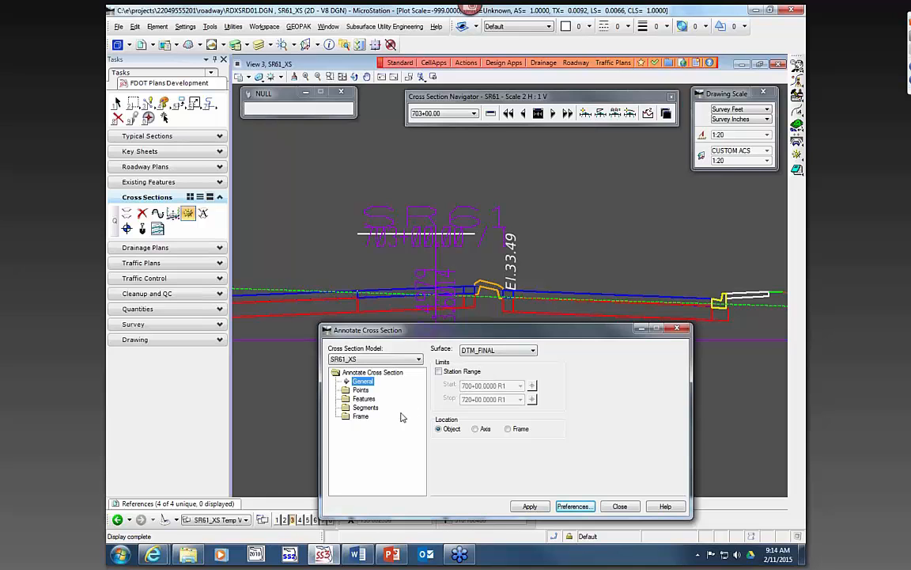
{"action": "left_click", "coordinate": [364, 399]}
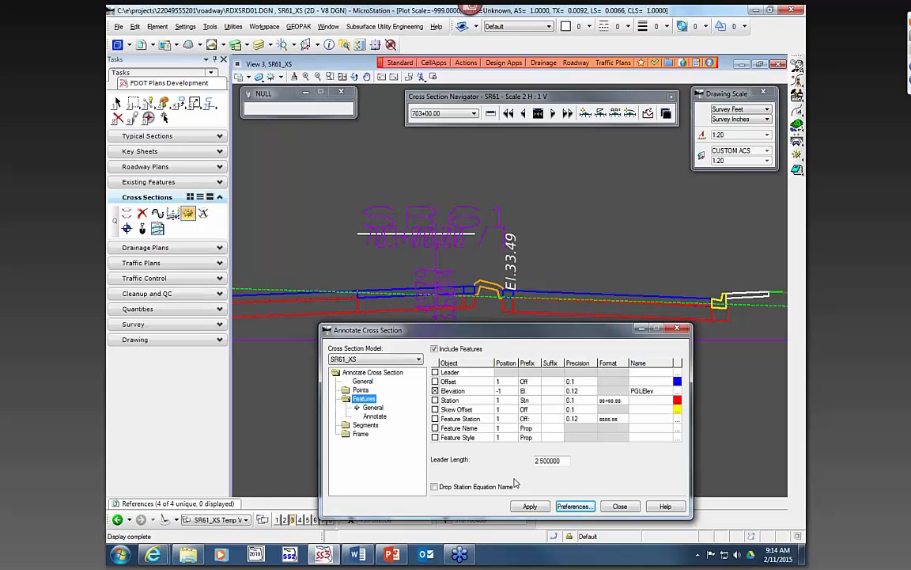
{"action": "left_click", "coordinate": [376, 416]}
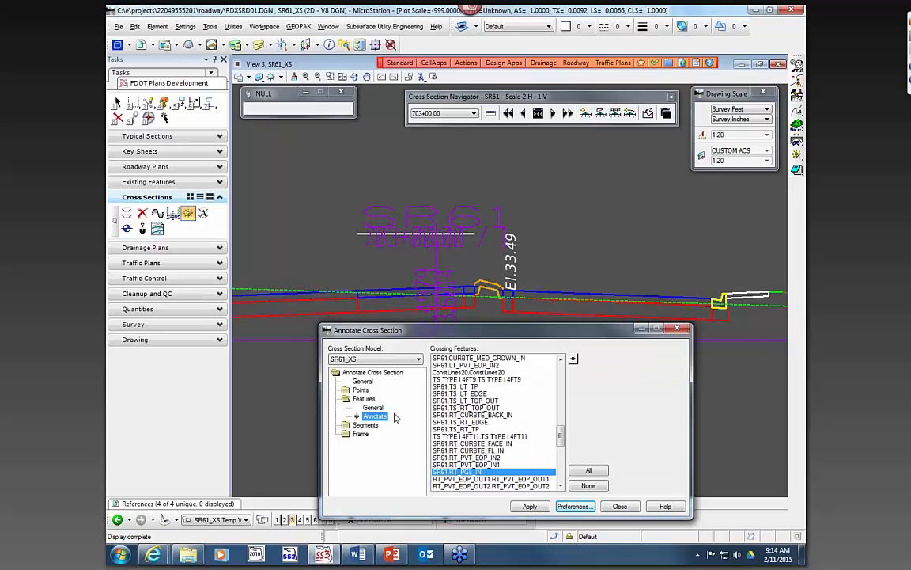
{"action": "left_click", "coordinate": [560, 486]}
{"action": "left_click", "coordinate": [560, 486]}
{"action": "left_click", "coordinate": [560, 486]}
{"action": "left_click", "coordinate": [560, 485]}
{"action": "left_click", "coordinate": [560, 486]}
{"action": "left_click", "coordinate": [560, 485]}
{"action": "left_click", "coordinate": [560, 486]}
{"action": "left_click", "coordinate": [561, 486]}
{"action": "left_click", "coordinate": [560, 486]}
{"action": "left_click", "coordinate": [560, 486]}
{"action": "left_click", "coordinate": [560, 486]}
{"action": "left_click", "coordinate": [560, 486]}
{"action": "left_click", "coordinate": [560, 486]}
{"action": "left_click", "coordinate": [560, 486]}
{"action": "left_click", "coordinate": [560, 486]}
{"action": "left_click", "coordinate": [560, 485]}
{"action": "left_click", "coordinate": [560, 485]}
{"action": "left_click", "coordinate": [560, 485]}
{"action": "left_click", "coordinate": [560, 486]}
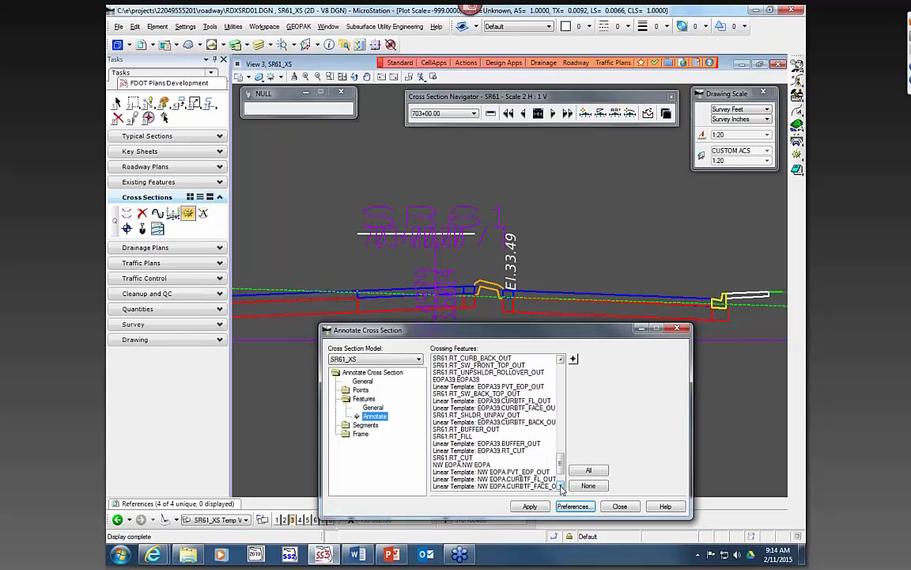
{"action": "left_click_drag", "start_coordinate": [561, 463], "coordinate": [572, 421]}
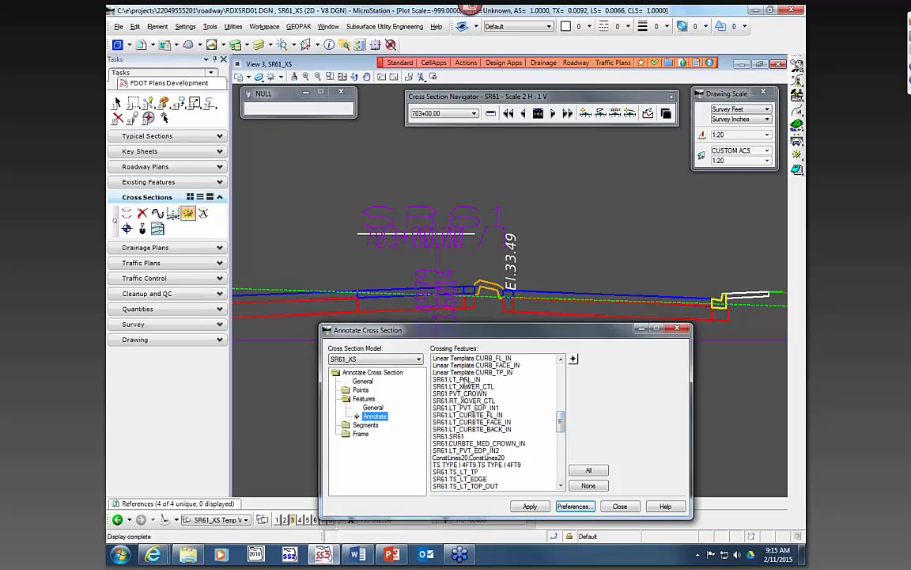
{"action": "left_click", "coordinate": [464, 379]}
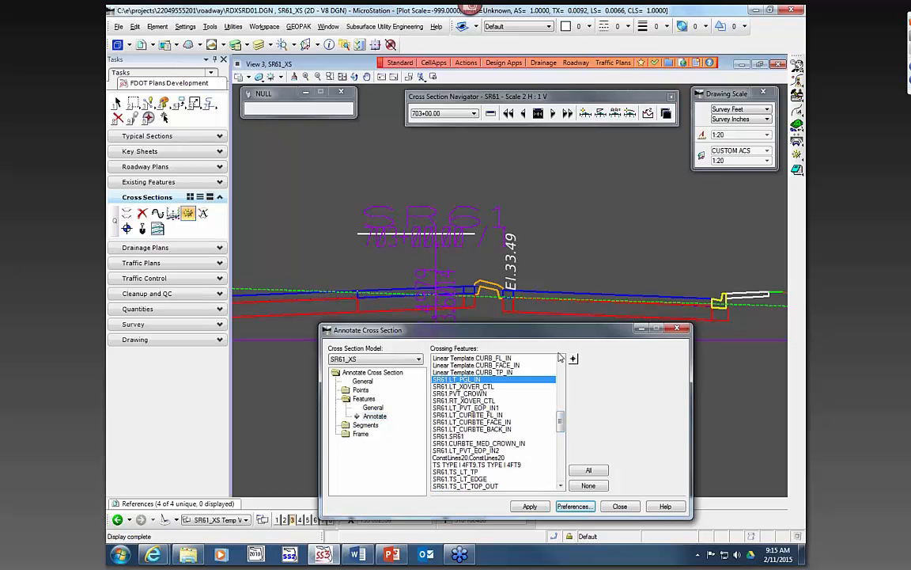
{"action": "left_click", "coordinate": [528, 507]}
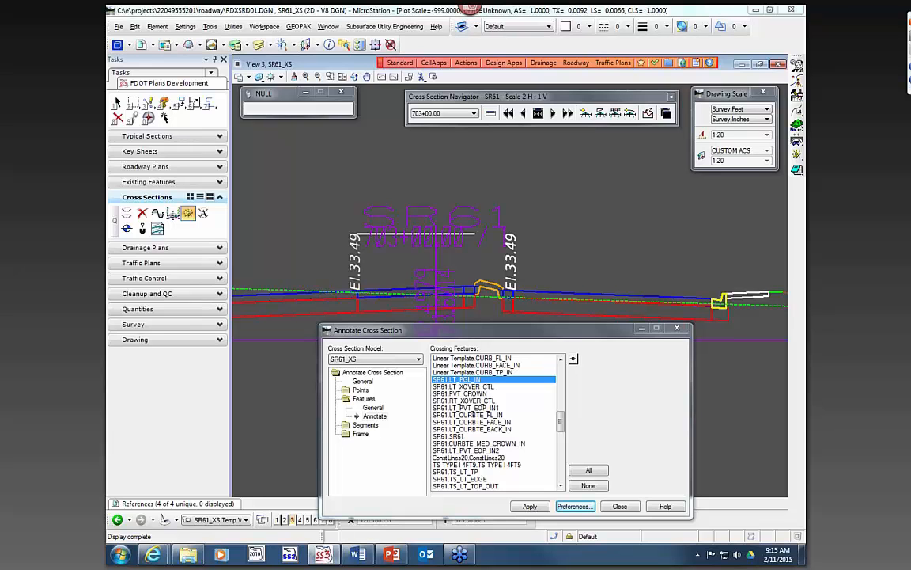
Load the PropGradeSlope annotation preference and review its feature annotation settings.
{"action": "left_click", "coordinate": [574, 506]}
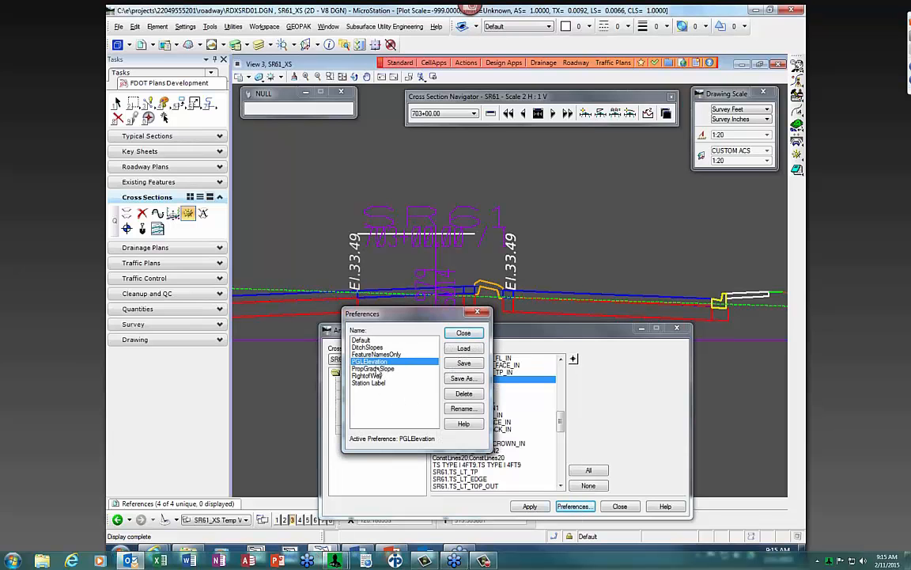
{"action": "left_click", "coordinate": [390, 369]}
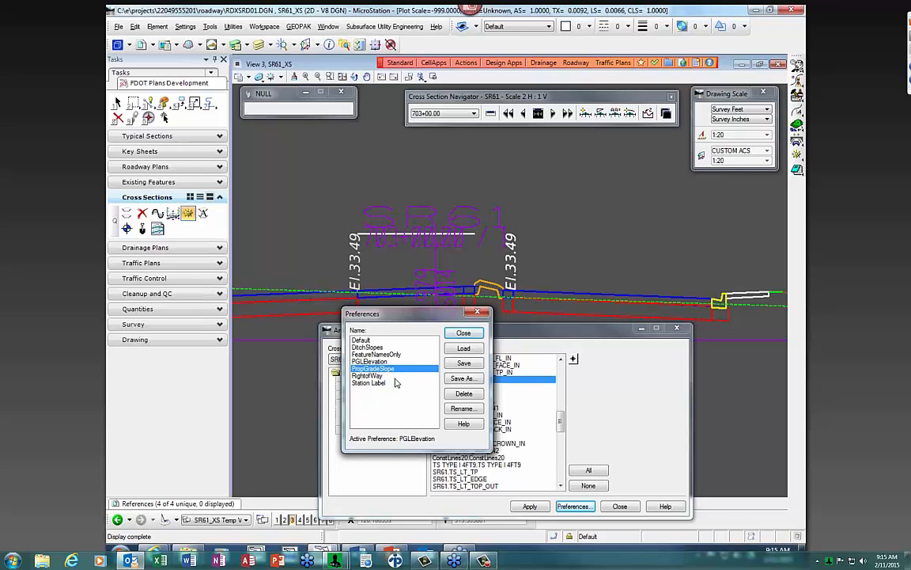
{"action": "left_click", "coordinate": [463, 348]}
{"action": "left_click", "coordinate": [463, 332]}
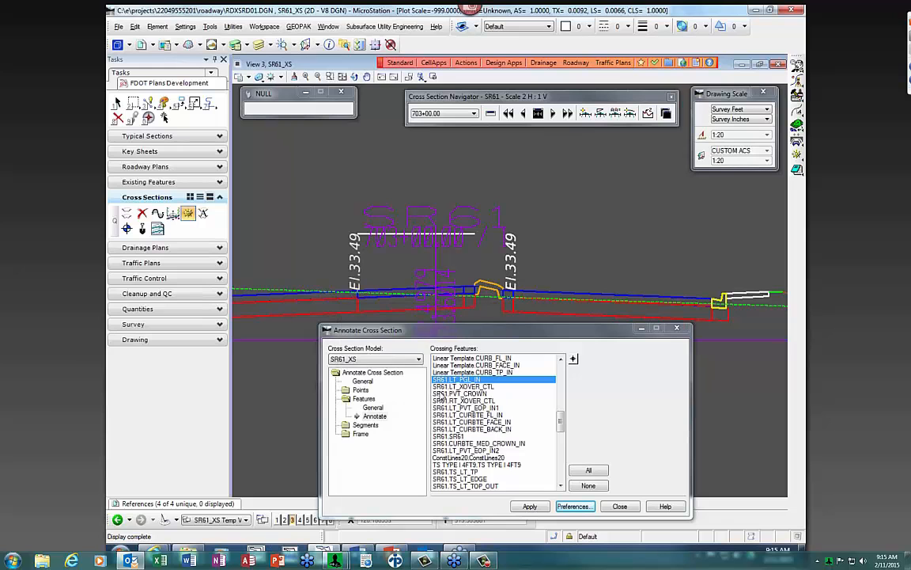
{"action": "double_click", "coordinate": [363, 398]}
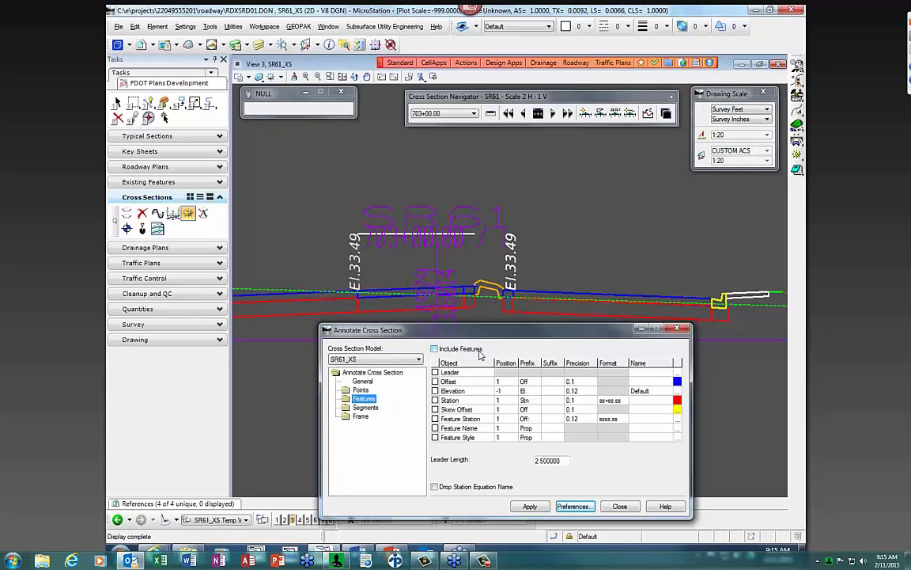
Set the precision of the segment Slope annotation to 0.12.
{"action": "double_click", "coordinate": [365, 407]}
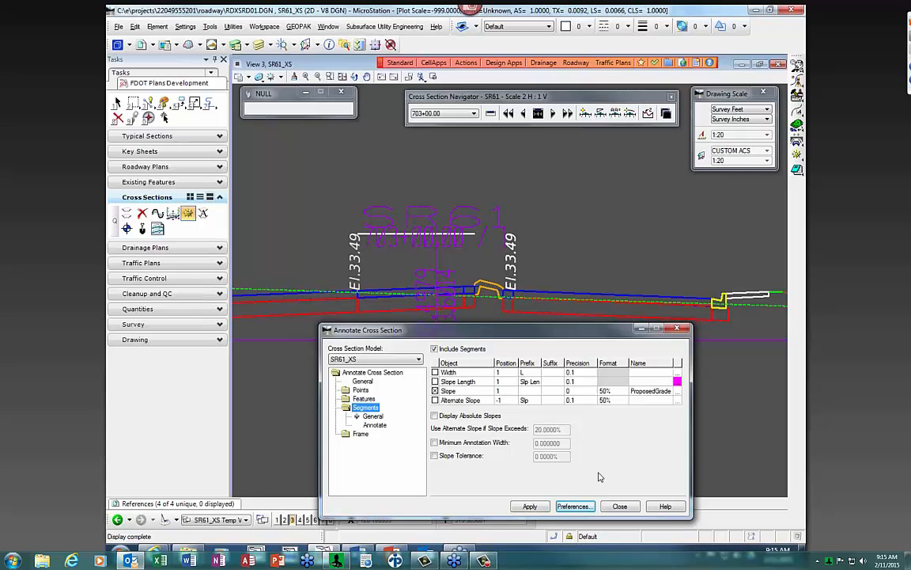
{"action": "left_click", "coordinate": [583, 392]}
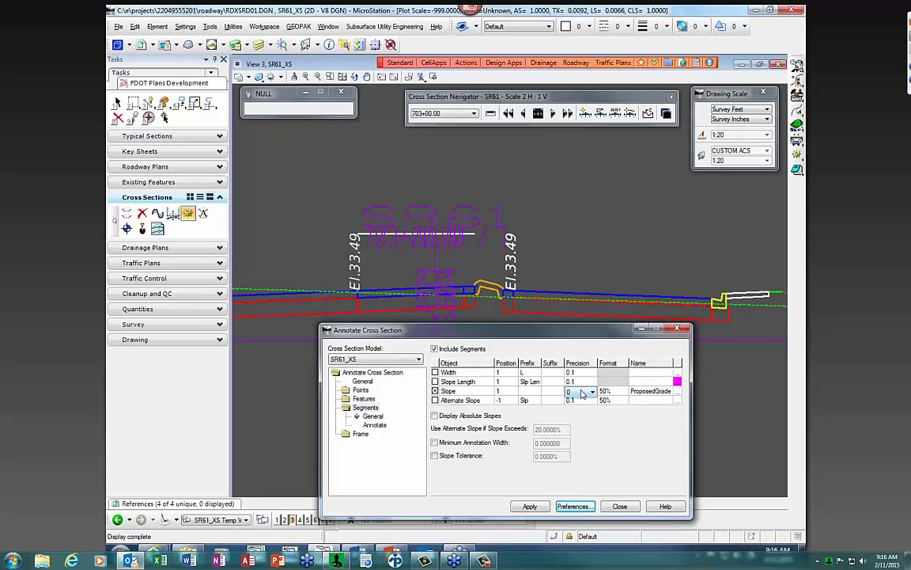
{"action": "left_click", "coordinate": [590, 391]}
{"action": "left_click", "coordinate": [584, 418]}
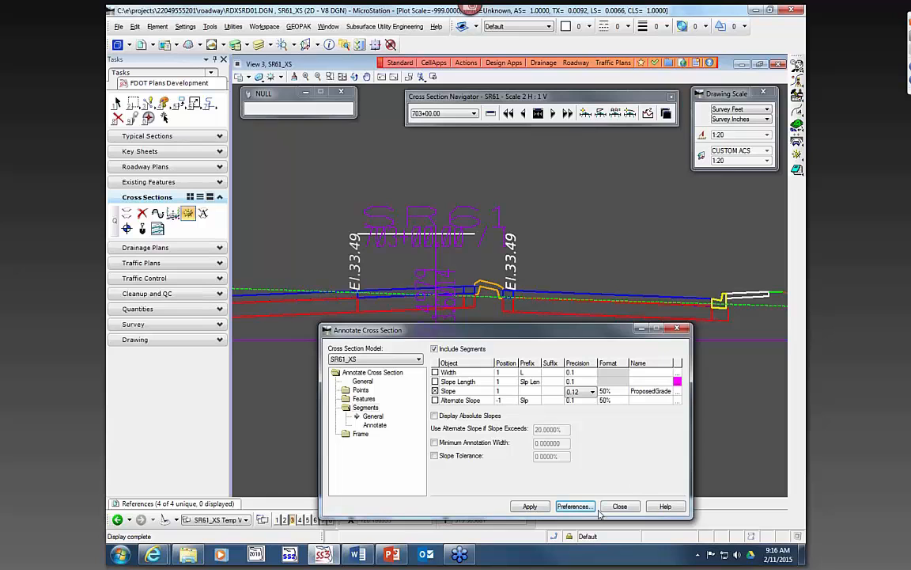
Pick SR61.RT_PVT_EOP_IN2 and SR61.RT_PVT_EOP_OUT from the section as the crossing features for segment annotation.
{"action": "left_click", "coordinate": [376, 427]}
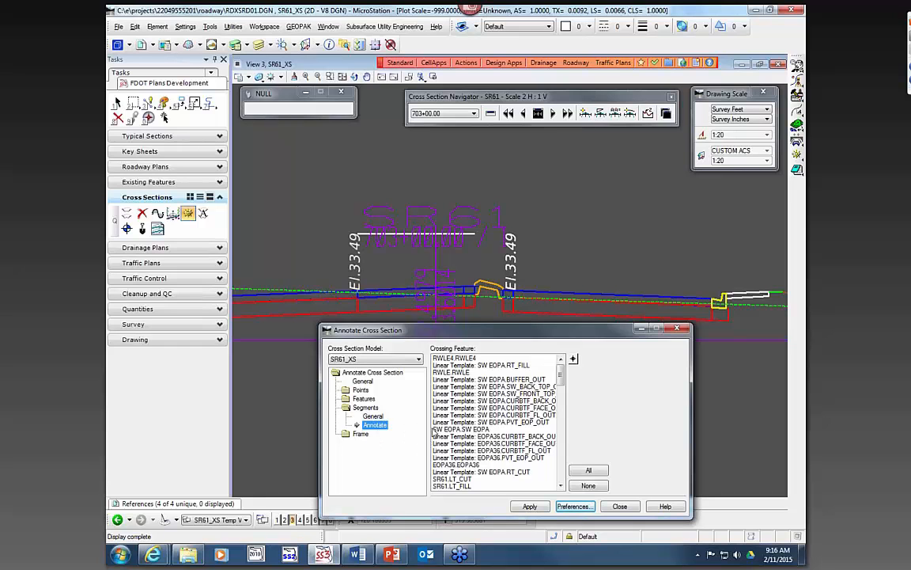
{"action": "left_click", "coordinate": [574, 360]}
{"action": "scroll", "coordinate": [510, 296], "scroll_direction": "up", "scroll_amount": 3}
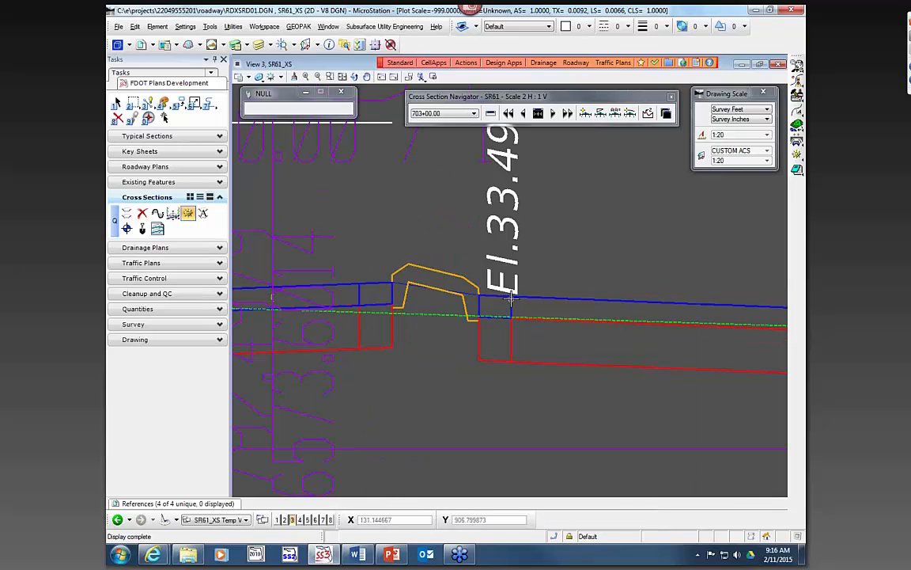
{"action": "left_click", "coordinate": [511, 298]}
{"action": "left_click", "coordinate": [574, 359]}
{"action": "scroll", "coordinate": [653, 281], "scroll_direction": "down", "scroll_amount": 3}
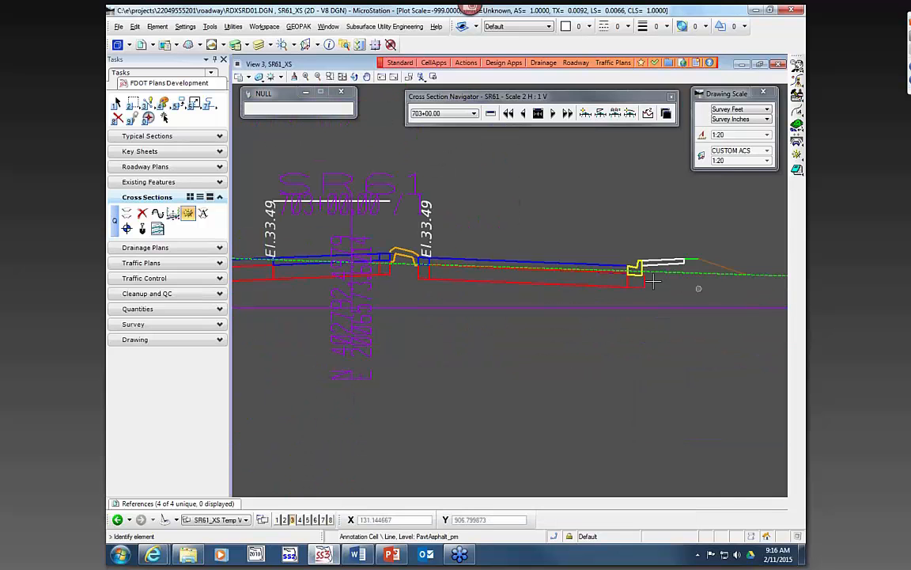
{"action": "scroll", "coordinate": [634, 274], "scroll_direction": "up", "scroll_amount": 3}
{"action": "left_click", "coordinate": [613, 248]}
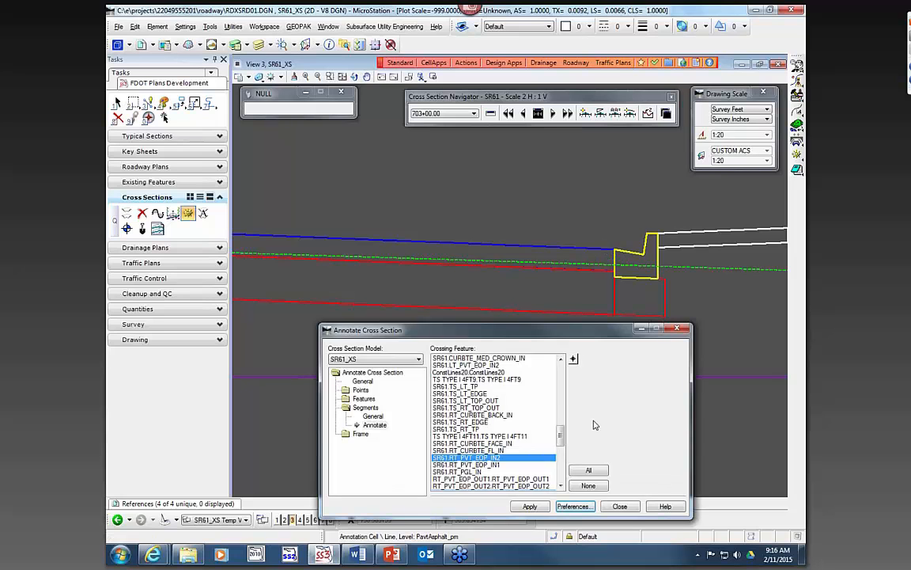
Check the picked crossing features and annotate the slope of the pavement segment between them.
{"action": "left_click", "coordinate": [561, 486]}
{"action": "left_click", "coordinate": [561, 485]}
{"action": "left_click", "coordinate": [561, 485]}
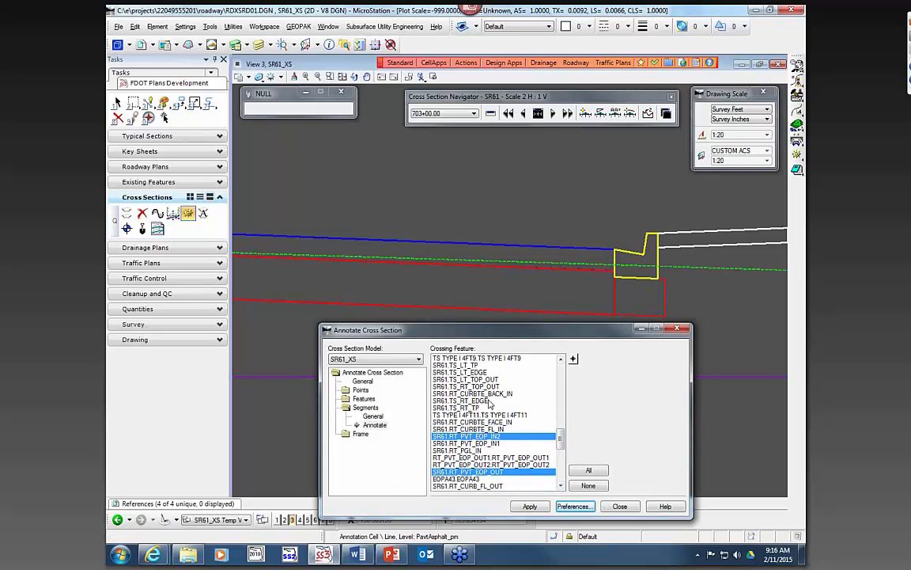
{"action": "scroll", "coordinate": [546, 257], "scroll_direction": "down", "scroll_amount": 2}
{"action": "left_click", "coordinate": [530, 507]}
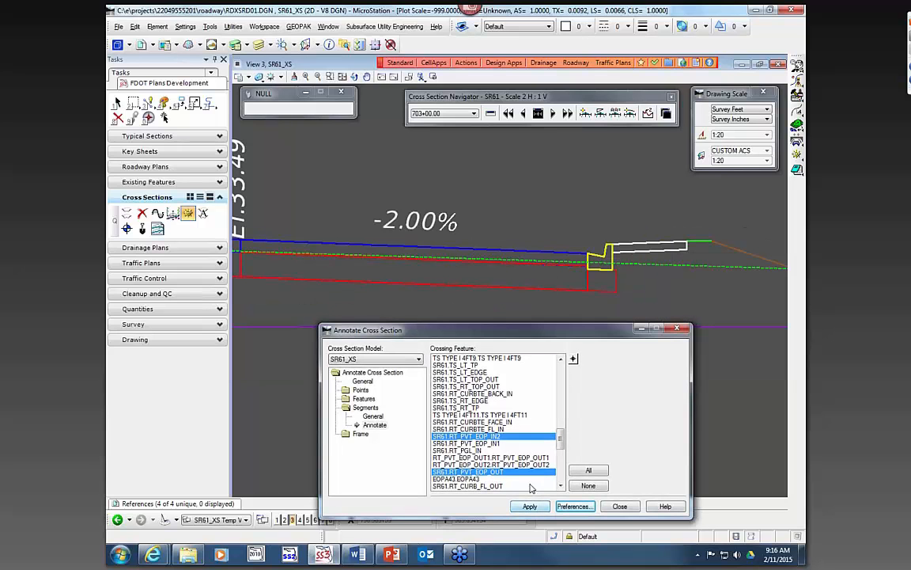
{"action": "scroll", "coordinate": [447, 198], "scroll_direction": "down", "scroll_amount": 1}
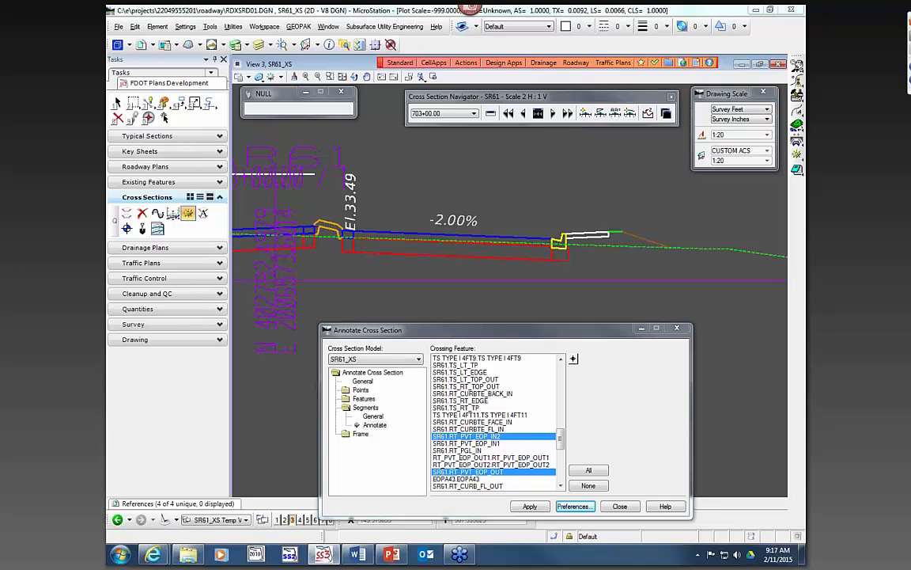
Switch to the Pattrd model and examine its DSGNRD01.DGN, GKLNRD01.DGN and GDTMRD02.DGN reference attachments.
{"action": "left_click", "coordinate": [214, 504]}
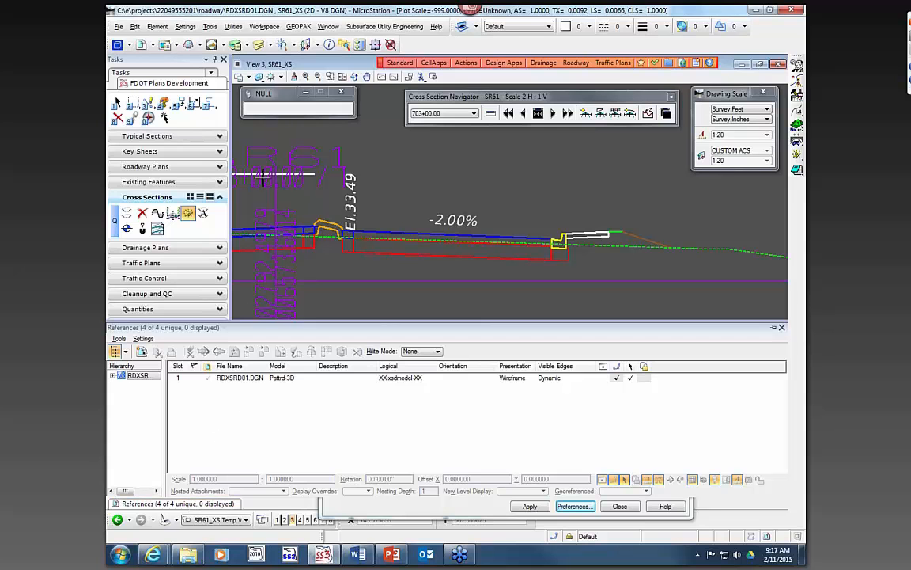
{"action": "left_click", "coordinate": [118, 44]}
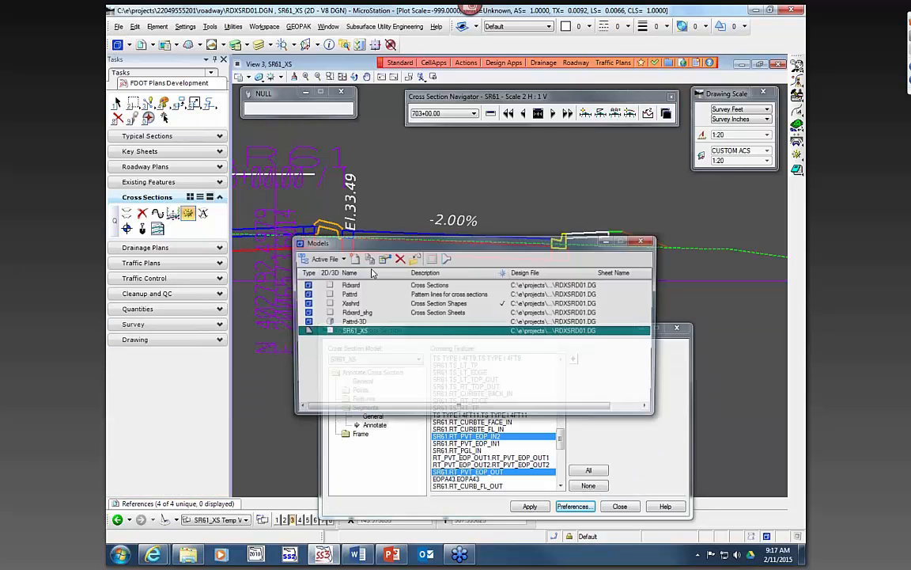
{"action": "double_click", "coordinate": [358, 295]}
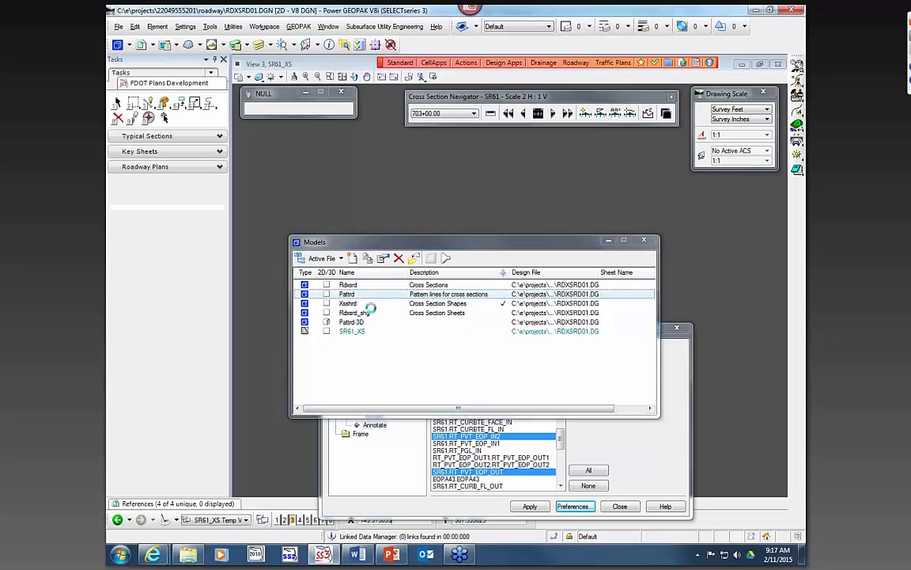
{"action": "mouse_move", "coordinate": [190, 504]}
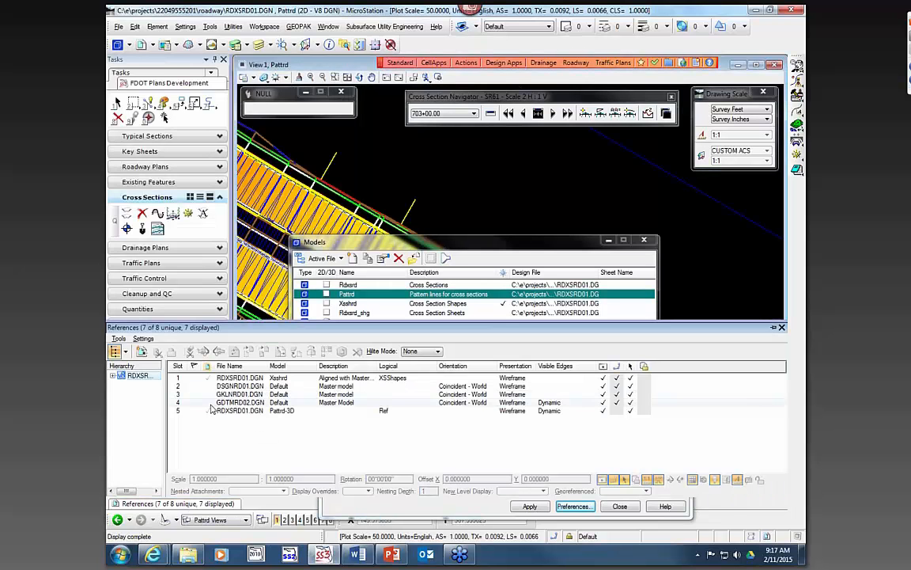
{"action": "left_click", "coordinate": [220, 403]}
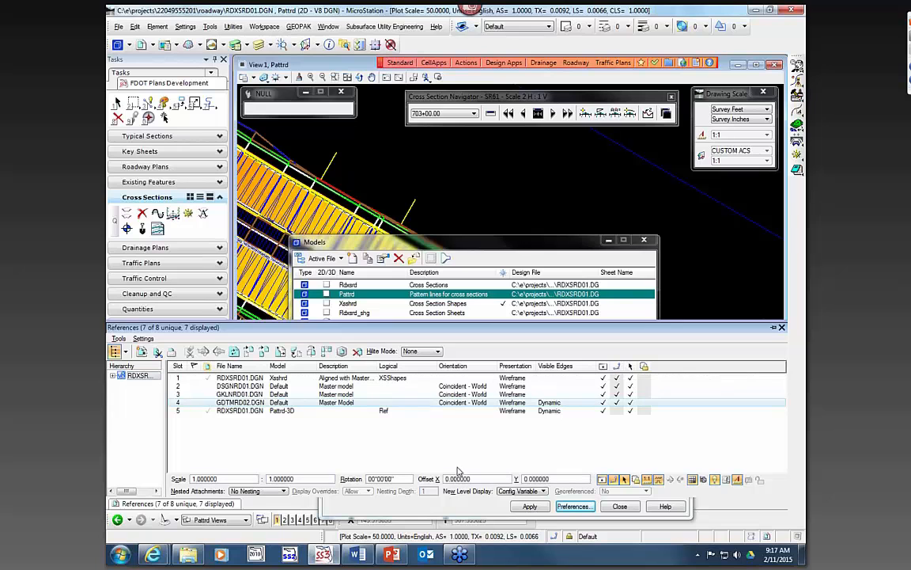
{"action": "left_click", "coordinate": [222, 387]}
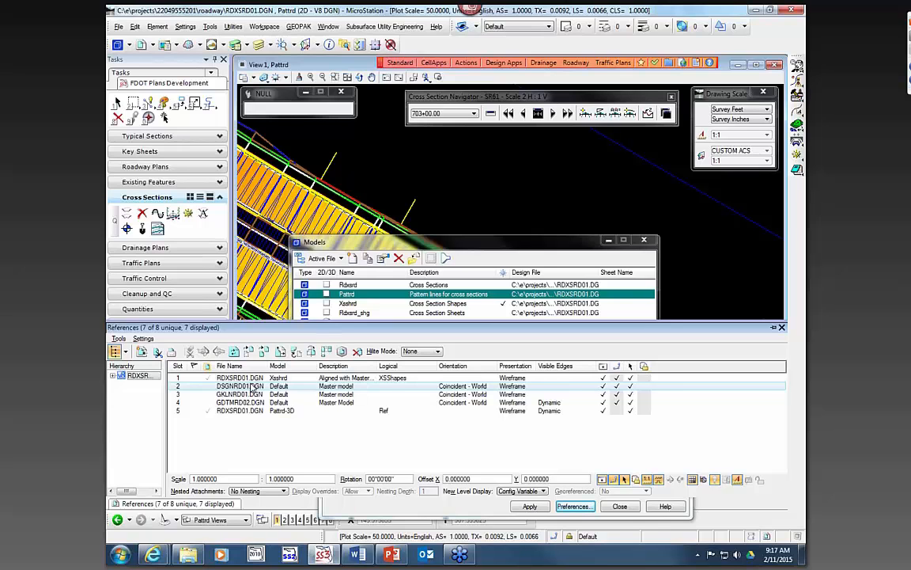
{"action": "left_click", "coordinate": [221, 394]}
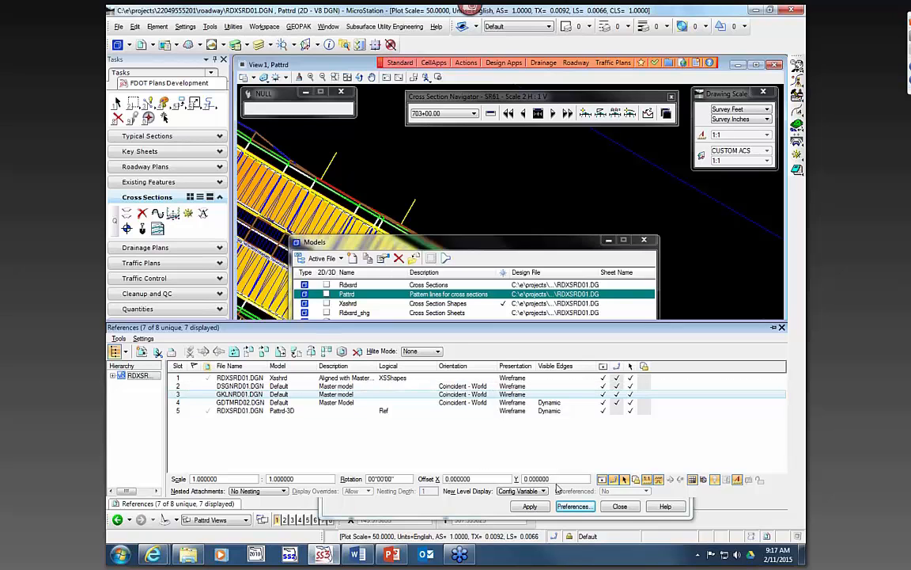
{"action": "left_click", "coordinate": [231, 403]}
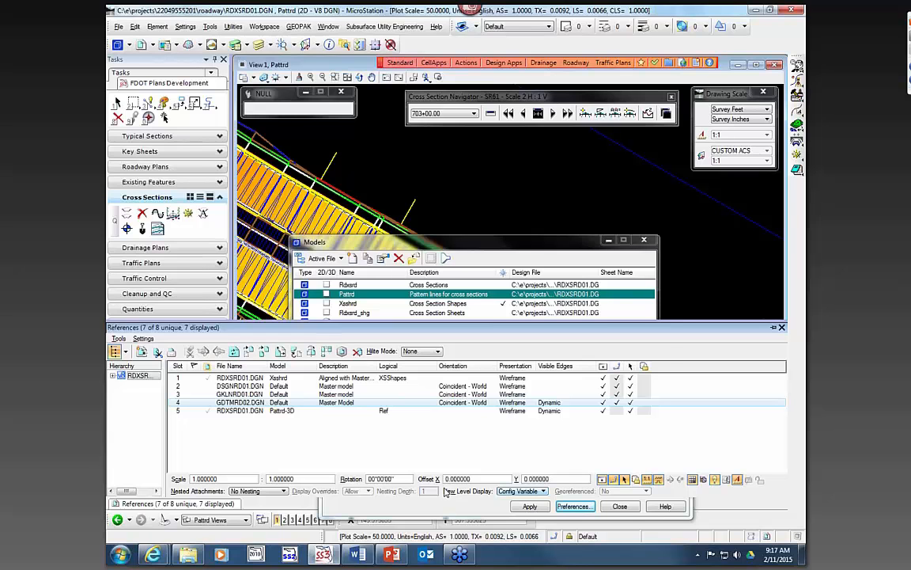
Return to the SR61_XS views, close the Models dialog and reposition the Annotate Cross Section dialog below the section.
{"action": "left_click", "coordinate": [228, 520]}
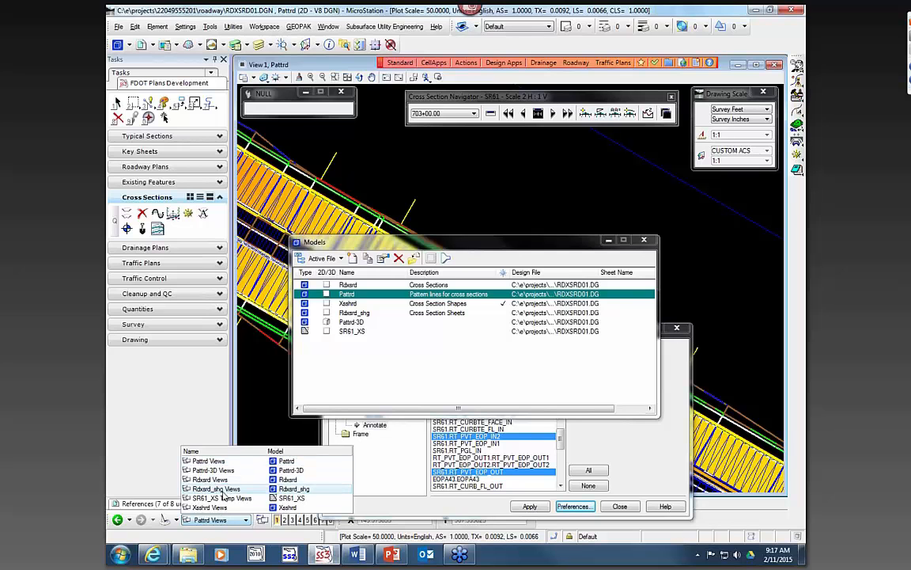
{"action": "left_click", "coordinate": [217, 498]}
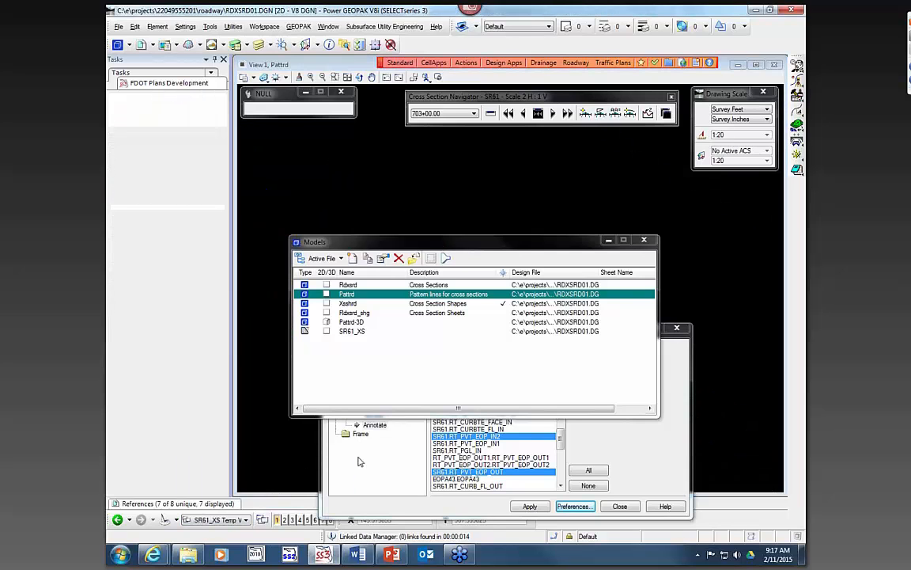
{"action": "left_click_drag", "start_coordinate": [475, 241], "coordinate": [570, 132]}
{"action": "left_click", "coordinate": [635, 131]}
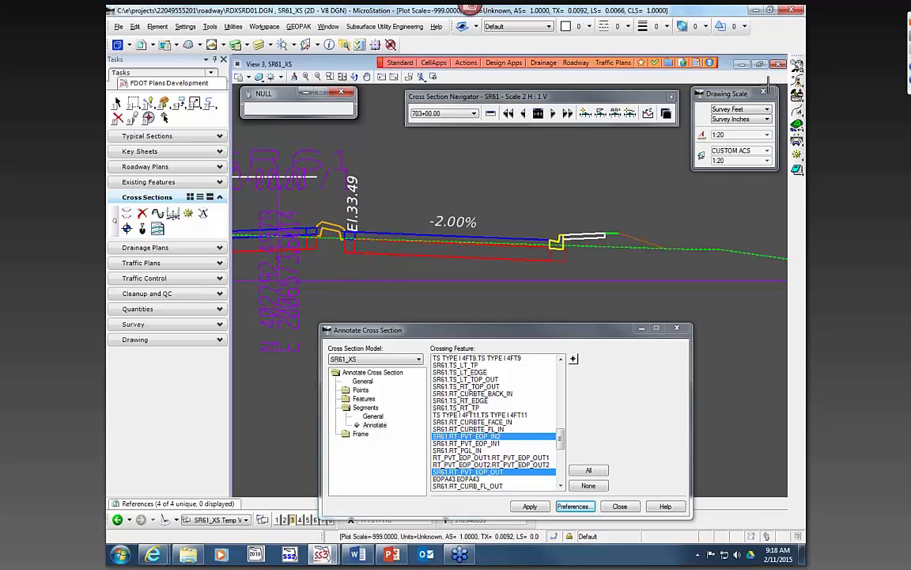
{"action": "mouse_move", "coordinate": [425, 330]}
{"action": "left_mouse_down"}
{"action": "mouse_move", "coordinate": [437, 379]}
{"action": "mouse_move", "coordinate": [410, 302]}
{"action": "left_mouse_up"}
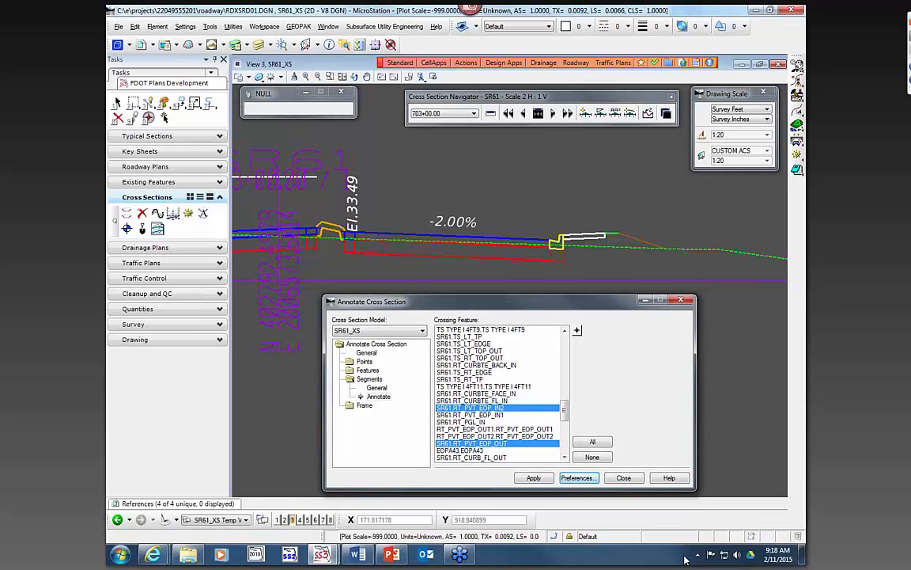
Load the FeatureNamesOnly annotation preference and review its feature annotation settings.
{"action": "left_click", "coordinate": [580, 478]}
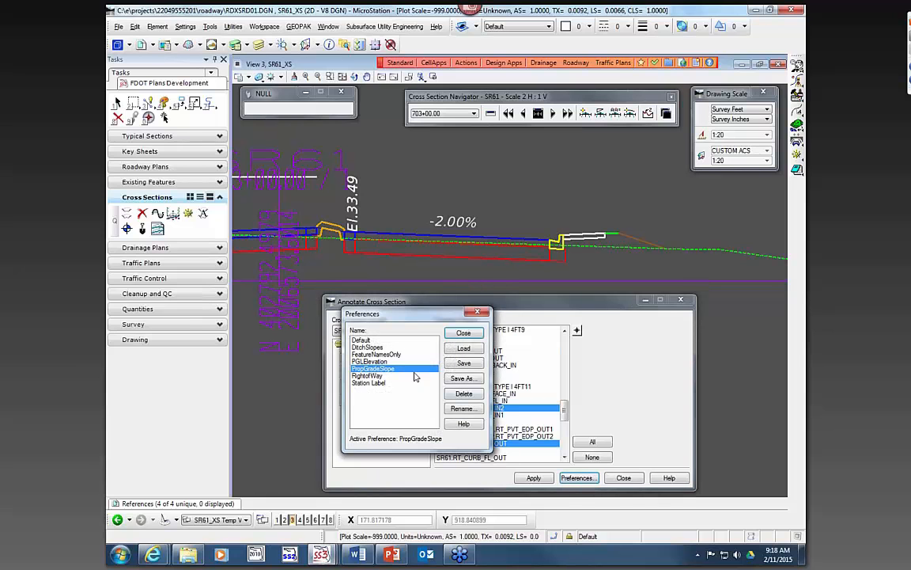
{"action": "left_click", "coordinate": [396, 355]}
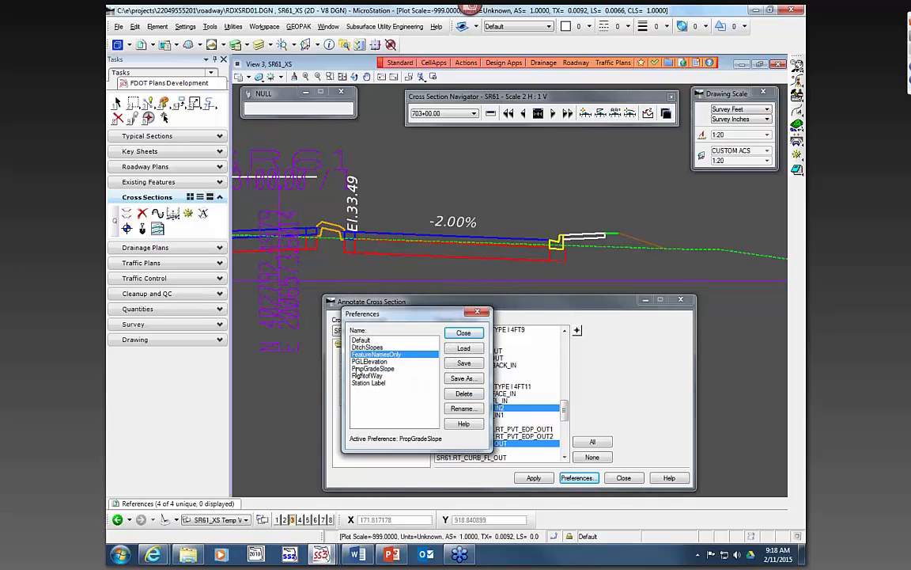
{"action": "left_click", "coordinate": [464, 348]}
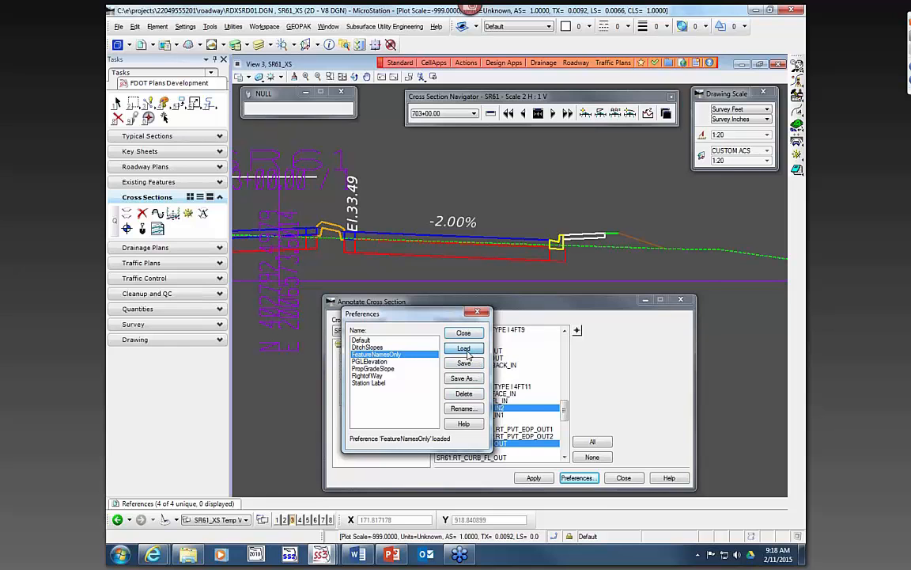
{"action": "left_click", "coordinate": [467, 332]}
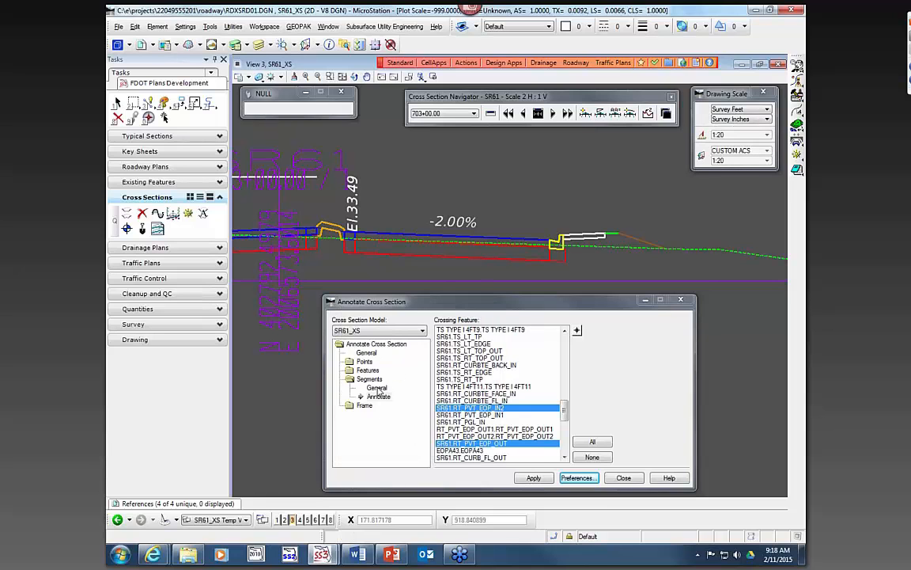
{"action": "left_click", "coordinate": [369, 370]}
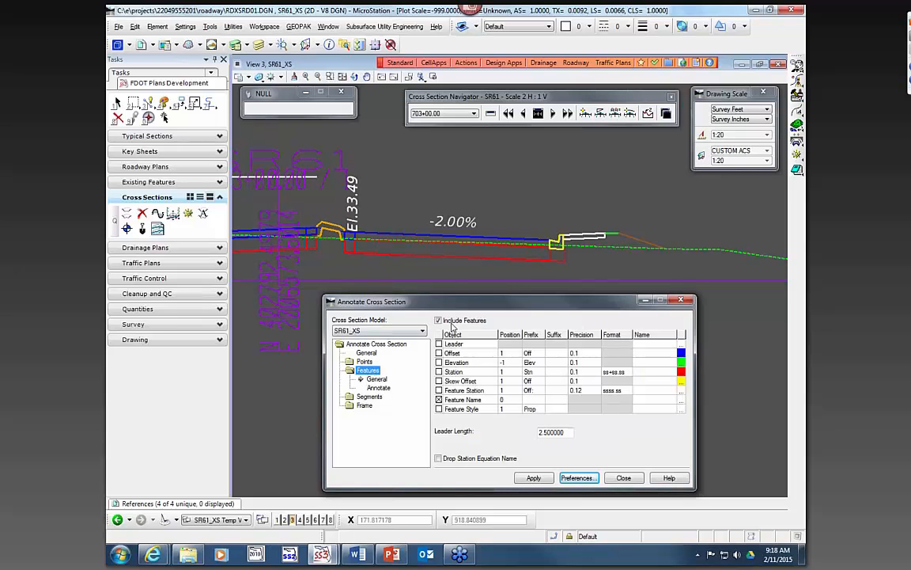
{"action": "left_click", "coordinate": [439, 399]}
Select the SR61 crossing features from LT_PGL_IN through LT_PVT_EOP_IN2, plus TS_LT_TP, TS_LT_EDGE and TS_LT_TOP_OUT, for annotation.
{"action": "left_click", "coordinate": [378, 387]}
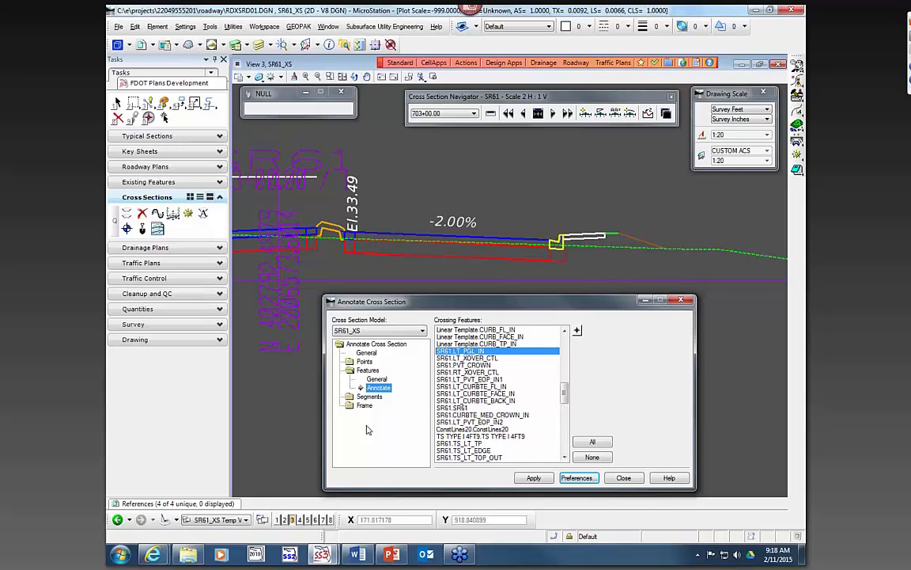
{"action": "left_click", "coordinate": [450, 358], "text": "ctrl"}
{"action": "left_click", "coordinate": [451, 366], "text": "ctrl"}
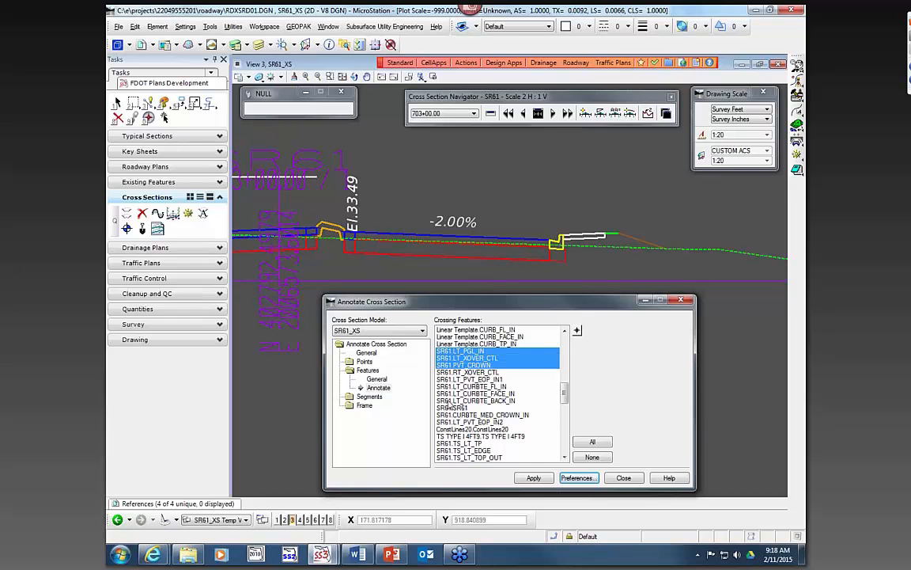
{"action": "left_click", "coordinate": [450, 415], "text": "shift"}
{"action": "left_click", "coordinate": [451, 421], "text": "shift"}
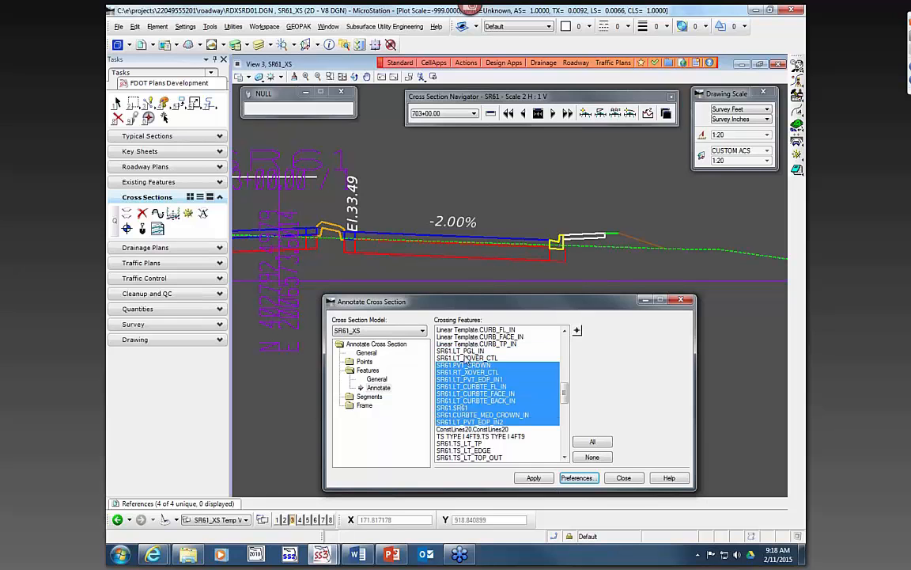
{"action": "left_click", "coordinate": [457, 350], "text": "ctrl"}
{"action": "left_click", "coordinate": [458, 358], "text": "ctrl"}
{"action": "left_click", "coordinate": [460, 443], "text": "ctrl"}
{"action": "left_click", "coordinate": [462, 450], "text": "ctrl"}
{"action": "left_click", "coordinate": [462, 457], "text": "ctrl"}
{"action": "scroll", "coordinate": [458, 411], "scroll_direction": "down", "scroll_amount": 4}
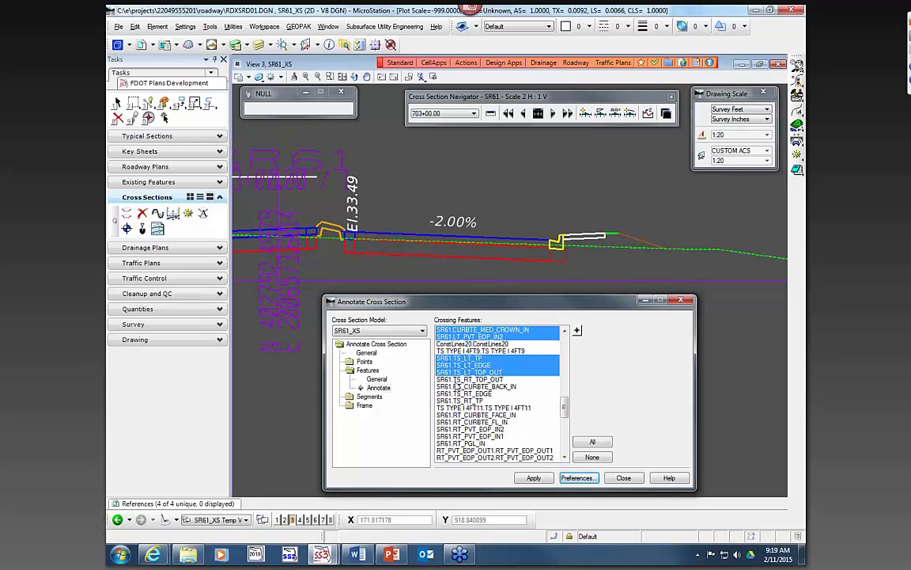
Add the SR61 features from TS_RT_TOP_OUT through TS_RT_TP and from RT_CURBTE_FACE_IN through RT_PGL_IN to the selection.
{"action": "left_click", "coordinate": [458, 379], "text": "ctrl"}
{"action": "left_click", "coordinate": [457, 393], "text": "ctrl"}
{"action": "left_click", "coordinate": [458, 386], "text": "ctrl"}
{"action": "left_click", "coordinate": [458, 400], "text": "ctrl"}
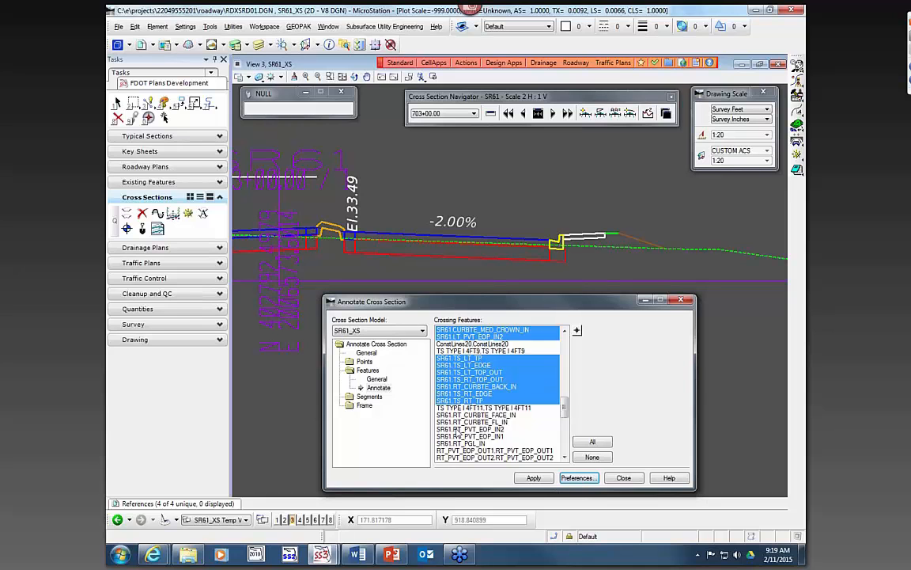
{"action": "left_click", "coordinate": [454, 415], "text": "ctrl"}
{"action": "left_click", "coordinate": [448, 422], "text": "ctrl"}
{"action": "left_click", "coordinate": [451, 429], "text": "ctrl"}
{"action": "left_click", "coordinate": [455, 436], "text": "ctrl"}
{"action": "left_click", "coordinate": [459, 443], "text": "ctrl"}
Add the SR61 features from RT_CURB_FL_OUT through RT_UNPSHLDR_ROLLOVER_OUT, plus RT_SW_BACK_TOP_OUT and RT_SHLDR_UNPAV_OUT, to the selection.
{"action": "scroll", "coordinate": [475, 437], "scroll_direction": "down", "scroll_amount": 2}
{"action": "scroll", "coordinate": [474, 434], "scroll_direction": "down", "scroll_amount": 1}
{"action": "left_click", "coordinate": [461, 434], "text": "ctrl"}
{"action": "left_click", "coordinate": [459, 442], "text": "ctrl"}
{"action": "left_click", "coordinate": [454, 449], "text": "ctrl"}
{"action": "left_click", "coordinate": [454, 454], "text": "ctrl"}
{"action": "scroll", "coordinate": [467, 439], "scroll_direction": "down", "scroll_amount": 1}
{"action": "scroll", "coordinate": [466, 443], "scroll_direction": "down", "scroll_amount": 3}
{"action": "left_click", "coordinate": [458, 400], "text": "ctrl"}
{"action": "left_click", "coordinate": [457, 408], "text": "ctrl"}
{"action": "left_click", "coordinate": [456, 428], "text": "ctrl"}
{"action": "left_click", "coordinate": [458, 450], "text": "ctrl"}
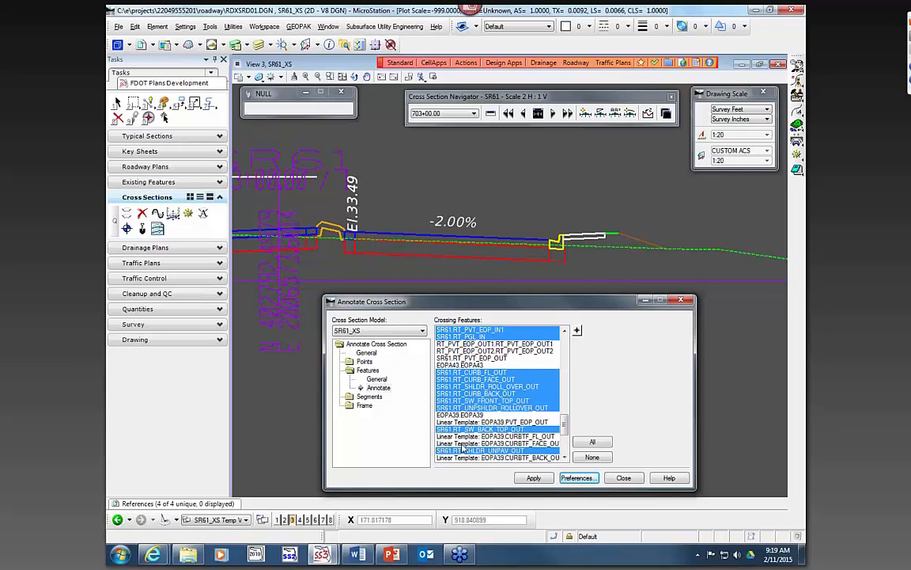
Add SR61.RT_BUFFER_OUT, SR61.RT_FILL and SR61.RT_CUT to the selection and annotate the cross sections with the feature names.
{"action": "scroll", "coordinate": [457, 447], "scroll_direction": "down", "scroll_amount": 4}
{"action": "left_click", "coordinate": [451, 380], "text": "ctrl"}
{"action": "left_click", "coordinate": [450, 386], "text": "ctrl"}
{"action": "left_click", "coordinate": [457, 407], "text": "ctrl"}
{"action": "scroll", "coordinate": [477, 431], "scroll_direction": "down", "scroll_amount": 1}
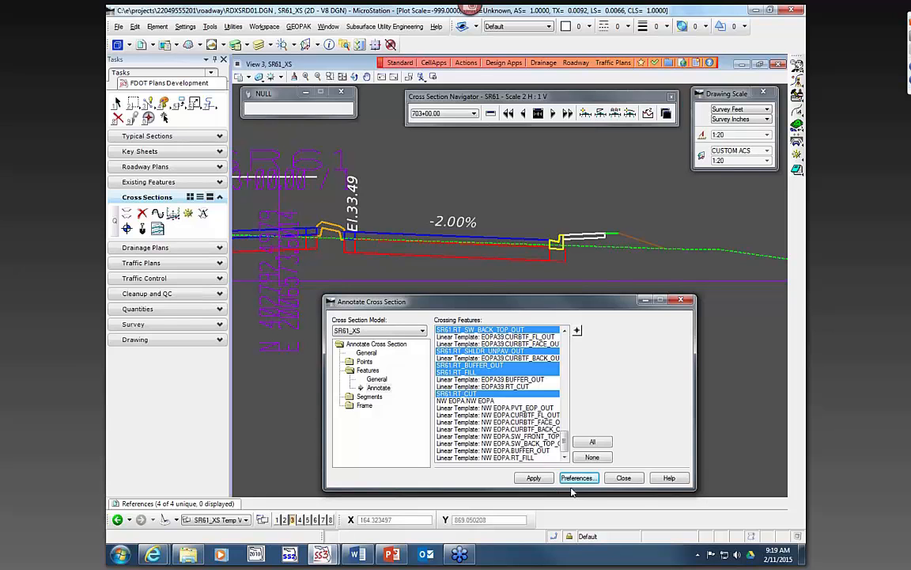
{"action": "scroll", "coordinate": [499, 447], "scroll_direction": "up", "scroll_amount": 1}
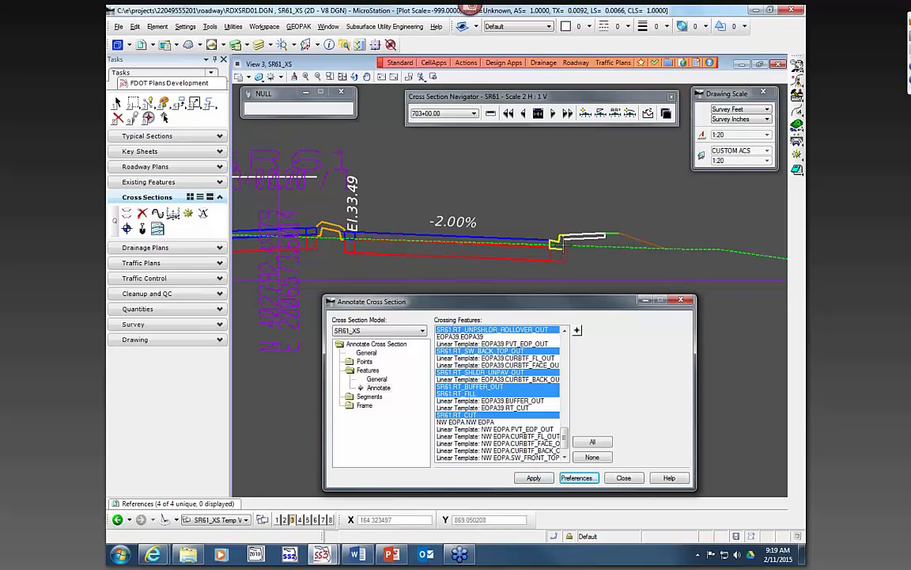
Examine the feature name labels around the outside curb and sidewalk of the section.
{"action": "scroll", "coordinate": [543, 252], "scroll_direction": "up", "scroll_amount": 3}
{"action": "scroll", "coordinate": [547, 265], "scroll_direction": "up", "scroll_amount": 1}
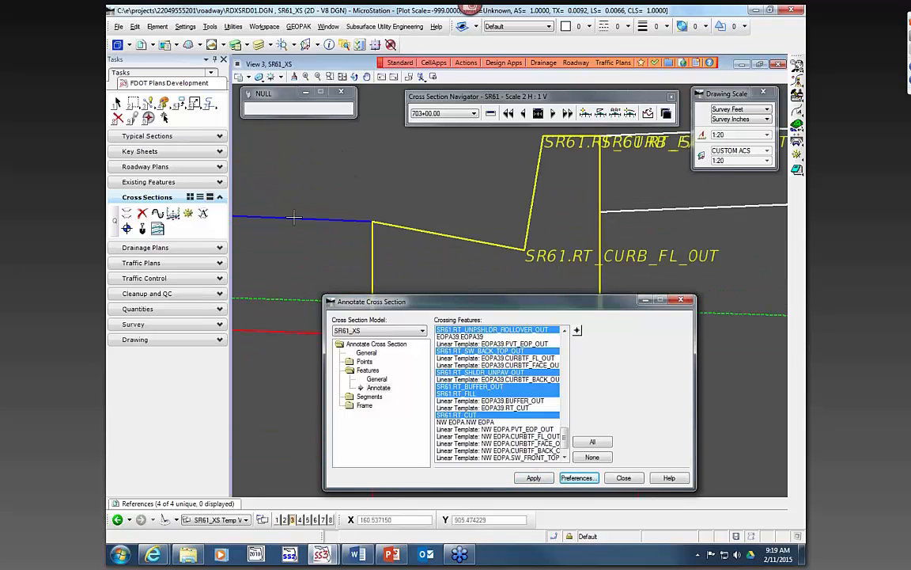
{"action": "scroll", "coordinate": [294, 216], "scroll_direction": "down", "scroll_amount": 1}
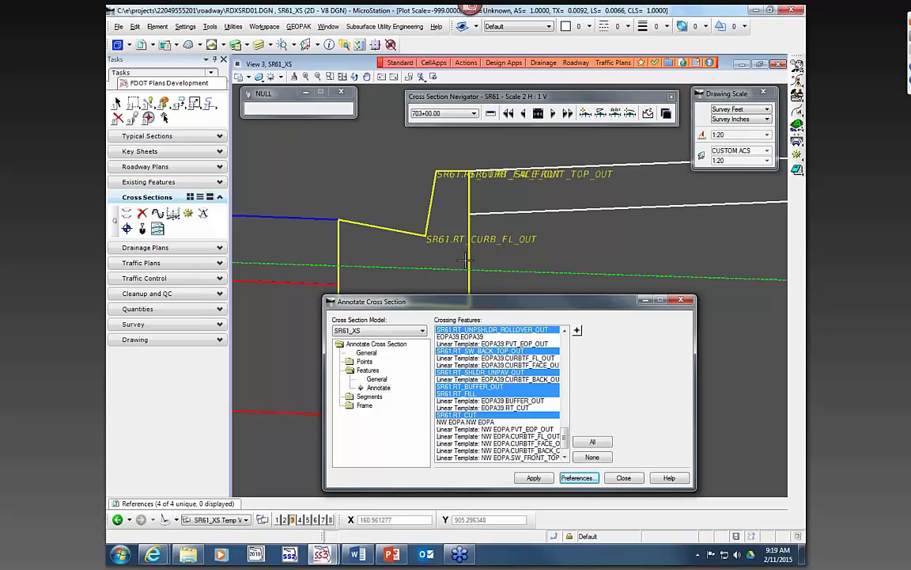
{"action": "scroll", "coordinate": [548, 223], "scroll_direction": "down", "scroll_amount": 2}
{"action": "scroll", "coordinate": [548, 223], "scroll_direction": "down", "scroll_amount": 5}
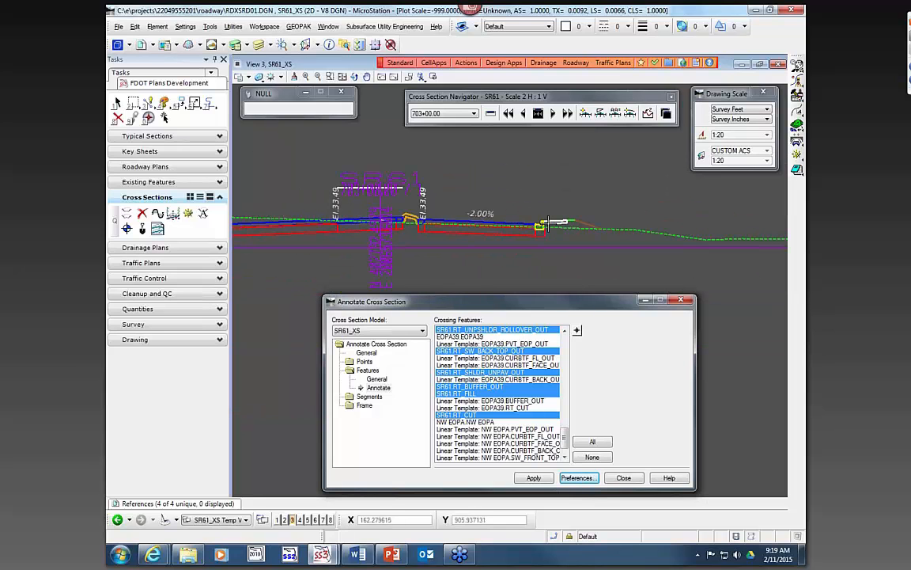
Add the SR61 features from LT_UNPSHLDR_ROLLOVER_OUT through LT_CURB_FL_OUT, plus LT_PVT_EOP_OUT, to the crossing feature selection.
{"action": "scroll", "coordinate": [538, 391], "scroll_direction": "up", "scroll_amount": 15}
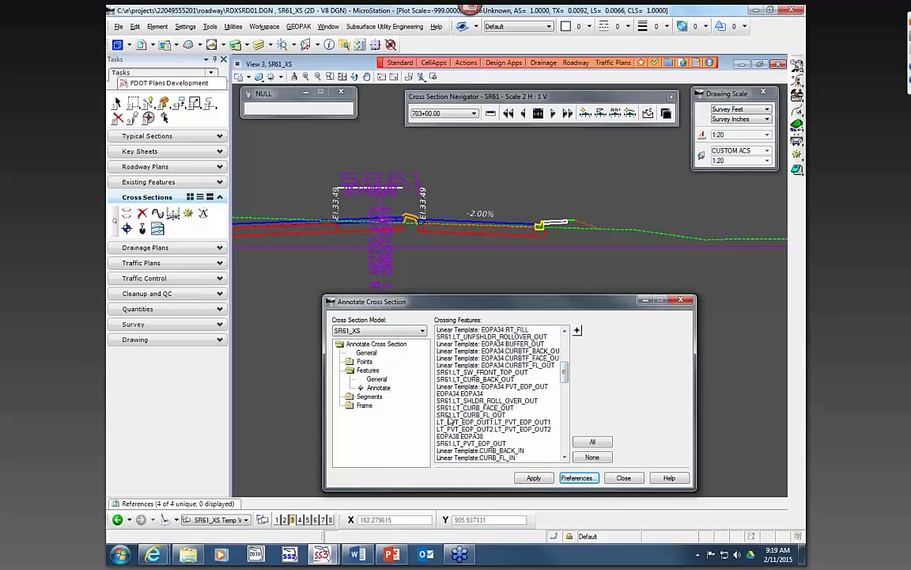
{"action": "left_click", "coordinate": [447, 414], "text": "ctrl"}
{"action": "left_click", "coordinate": [447, 401], "text": "ctrl"}
{"action": "left_click", "coordinate": [447, 408], "text": "ctrl"}
{"action": "left_click", "coordinate": [452, 379], "text": "ctrl"}
{"action": "left_click", "coordinate": [452, 372], "text": "ctrl"}
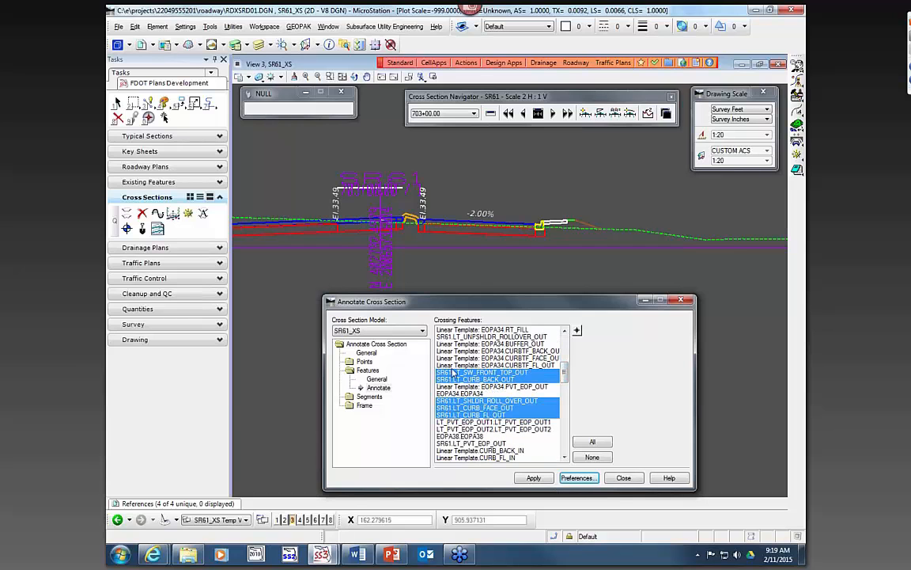
{"action": "left_click", "coordinate": [453, 336], "text": "ctrl"}
{"action": "left_click", "coordinate": [478, 443], "text": "ctrl"}
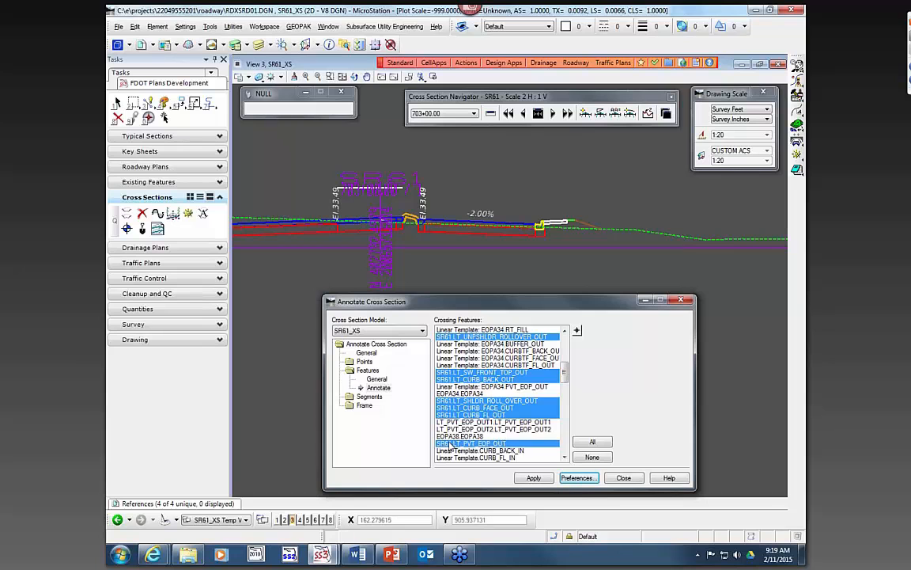
Add the SR61 features from LT_SW_BACK_TOP_OUT through LT_CUT to the selection and annotate the cross sections with the feature names.
{"action": "scroll", "coordinate": [490, 442], "scroll_direction": "down", "scroll_amount": 2}
{"action": "scroll", "coordinate": [489, 441], "scroll_direction": "up", "scroll_amount": 4}
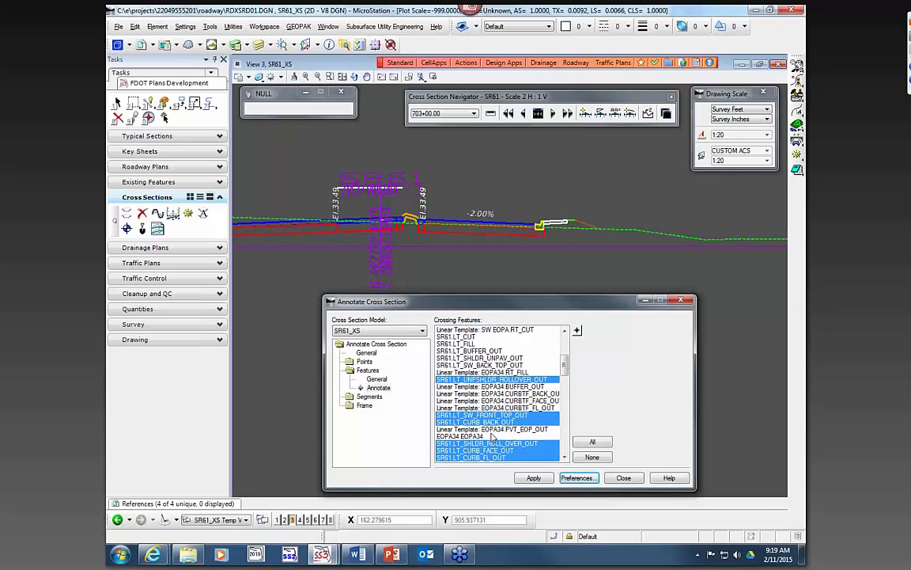
{"action": "left_click", "coordinate": [455, 365], "text": "ctrl"}
{"action": "left_click", "coordinate": [454, 358], "text": "ctrl"}
{"action": "left_click", "coordinate": [455, 350], "text": "ctrl"}
{"action": "left_click", "coordinate": [455, 343], "text": "ctrl"}
{"action": "left_click", "coordinate": [454, 337], "text": "ctrl"}
{"action": "scroll", "coordinate": [469, 370], "scroll_direction": "up", "scroll_amount": 2}
{"action": "scroll", "coordinate": [467, 369], "scroll_direction": "up", "scroll_amount": 3}
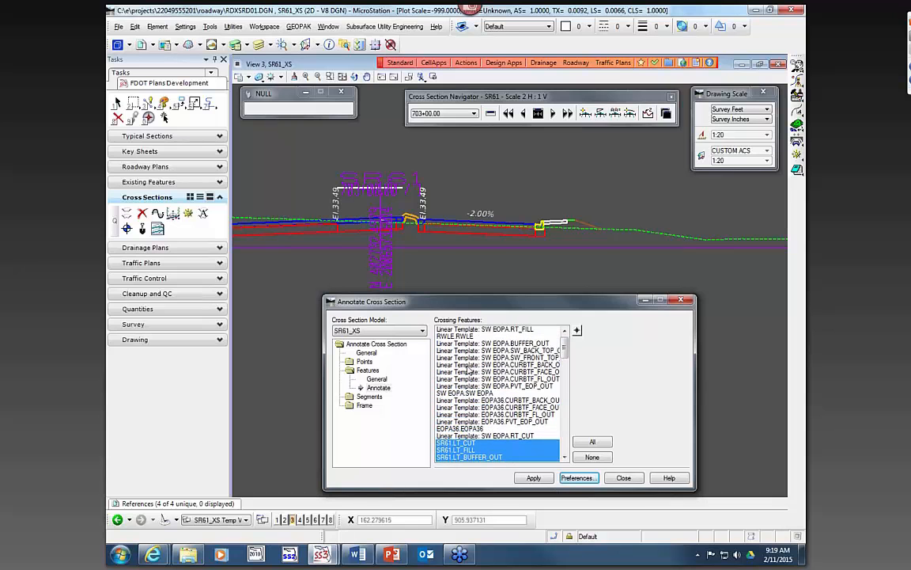
{"action": "left_click", "coordinate": [534, 478]}
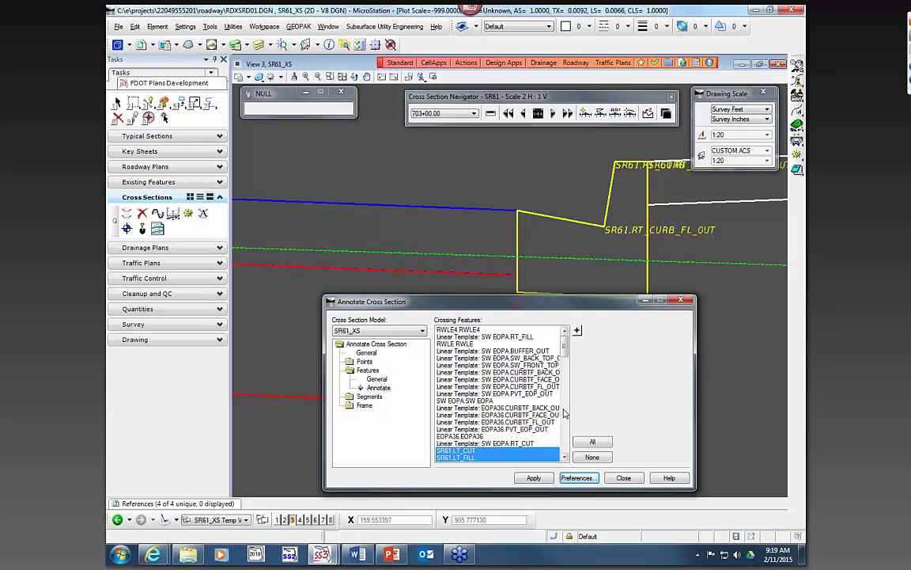
Open the Cross Section Labeler and look through its label update options.
{"action": "scroll", "coordinate": [463, 242], "scroll_direction": "down", "scroll_amount": 2}
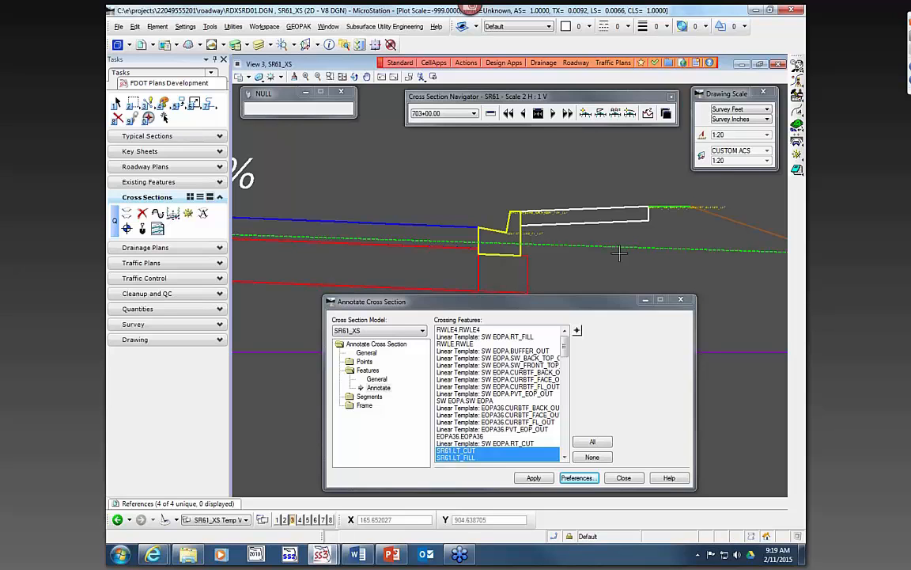
{"action": "left_click", "coordinate": [583, 64]}
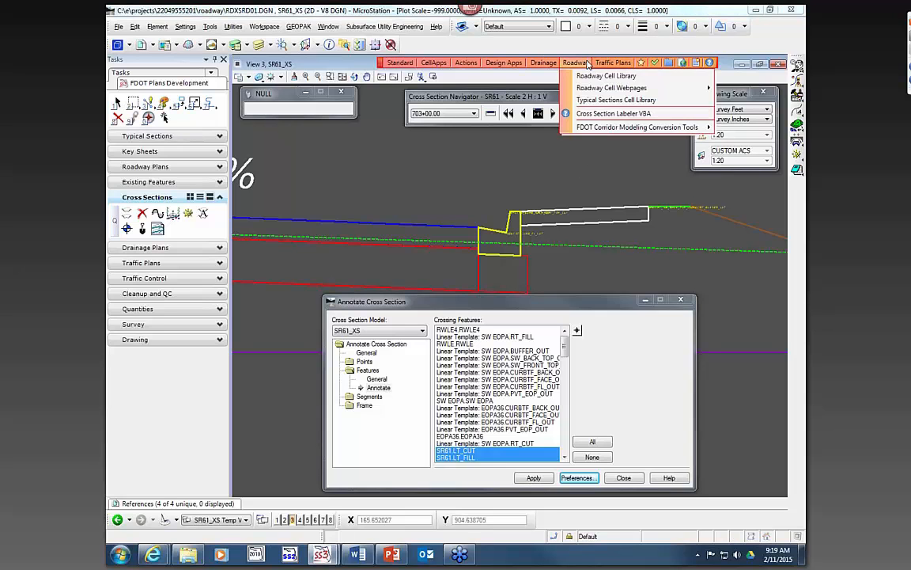
{"action": "left_click", "coordinate": [621, 115]}
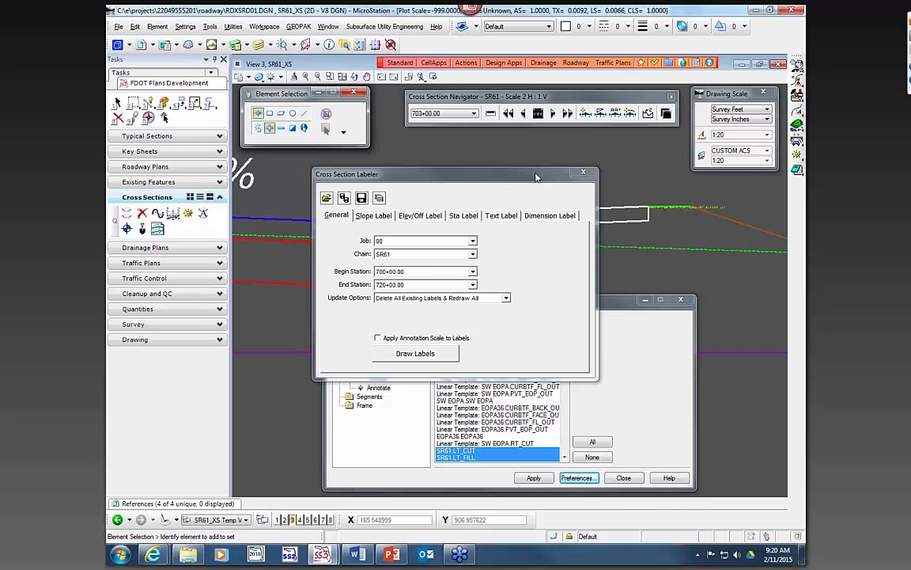
{"action": "mouse_move", "coordinate": [534, 186]}
{"action": "left_mouse_down"}
{"action": "mouse_move", "coordinate": [552, 181]}
{"action": "mouse_move", "coordinate": [544, 187]}
{"action": "left_mouse_up"}
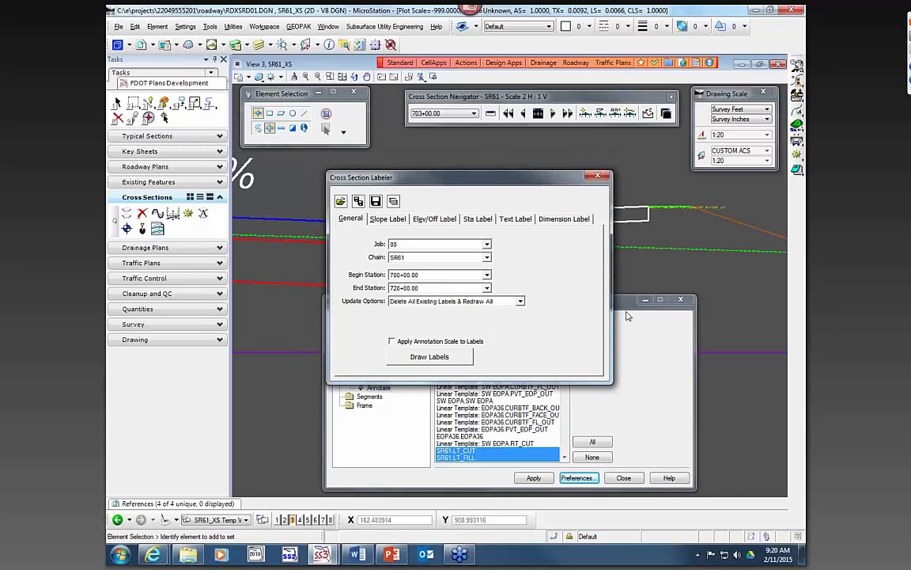
{"action": "left_click", "coordinate": [637, 379]}
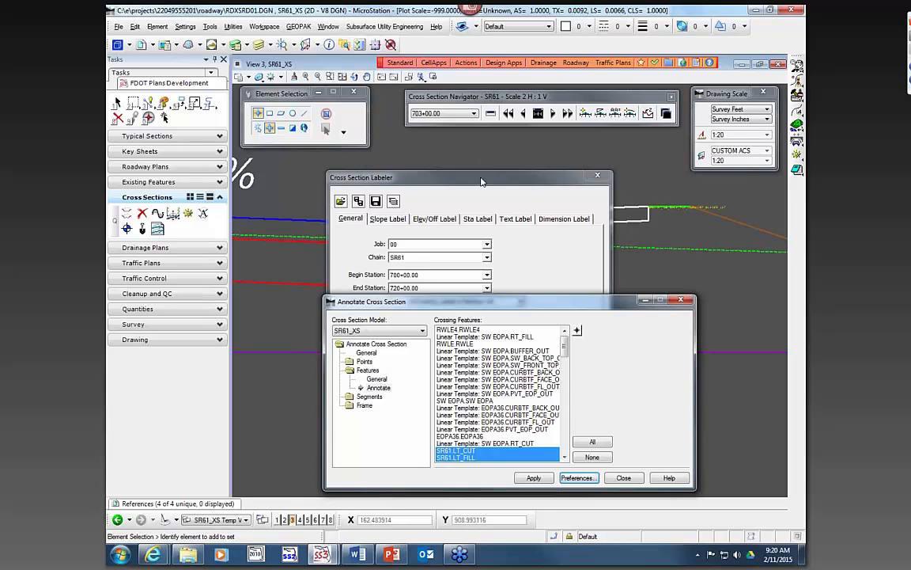
{"action": "left_click", "coordinate": [481, 179]}
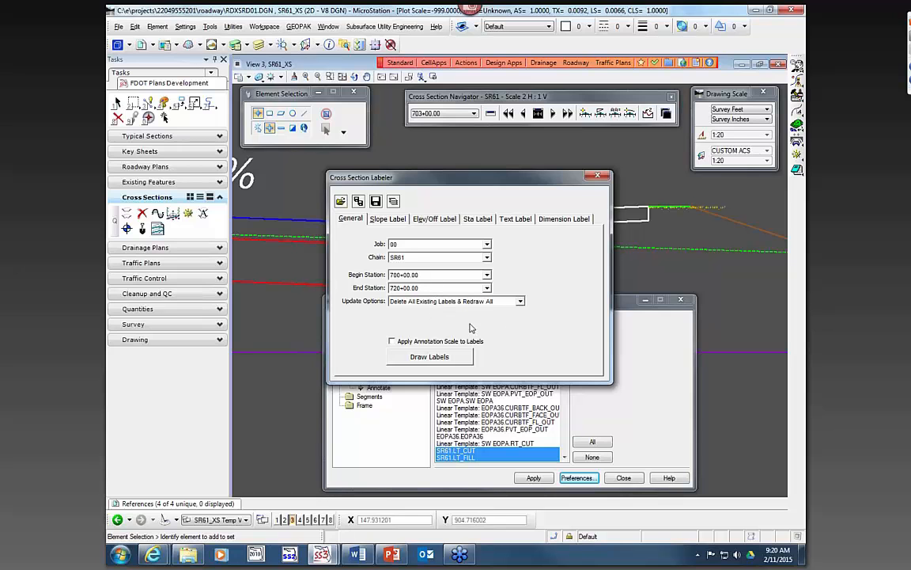
{"action": "left_click", "coordinate": [521, 302]}
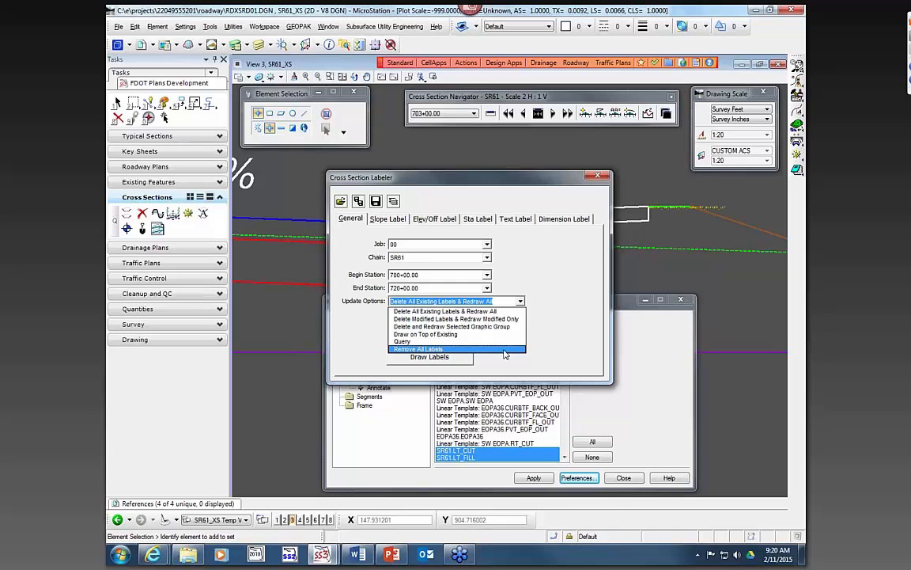
{"action": "left_click", "coordinate": [455, 311]}
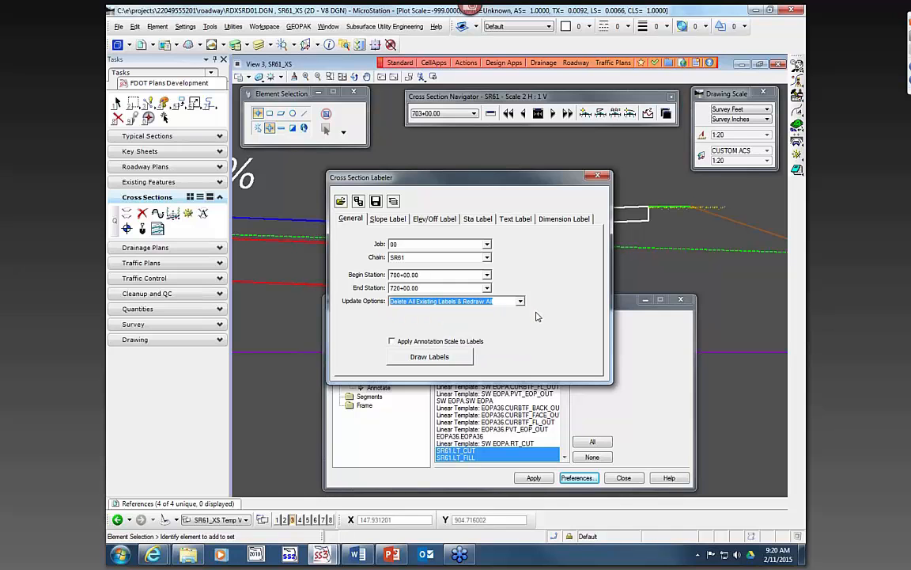
Define a slope label by identifying SR61.RT_BUFFER_OUT as the start point and SR61.RT_FILL as the end point.
{"action": "left_click", "coordinate": [392, 219]}
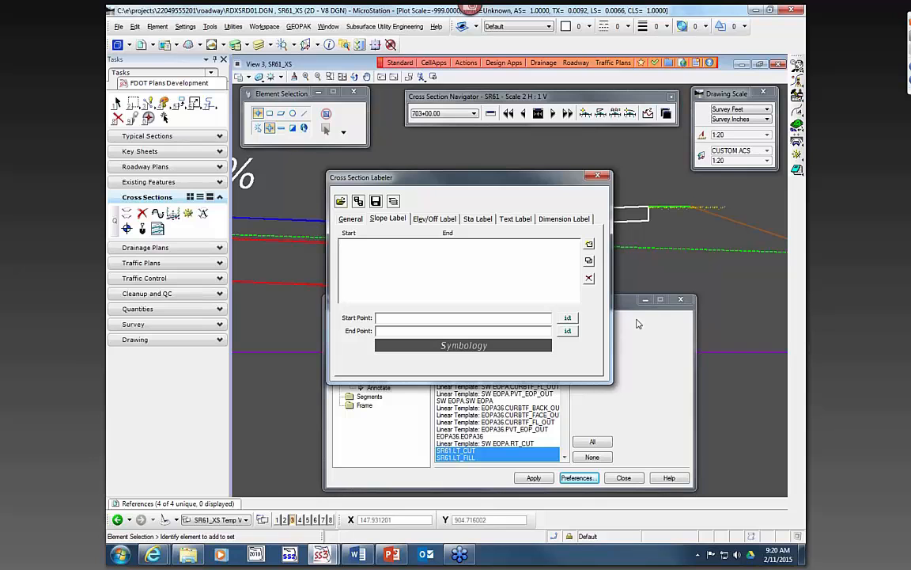
{"action": "left_click", "coordinate": [569, 317]}
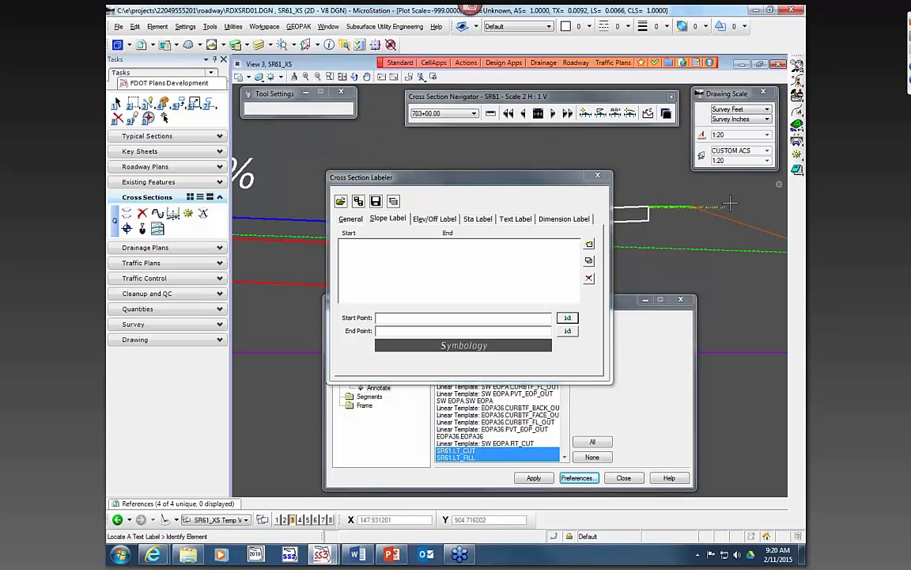
{"action": "left_click", "coordinate": [690, 197]}
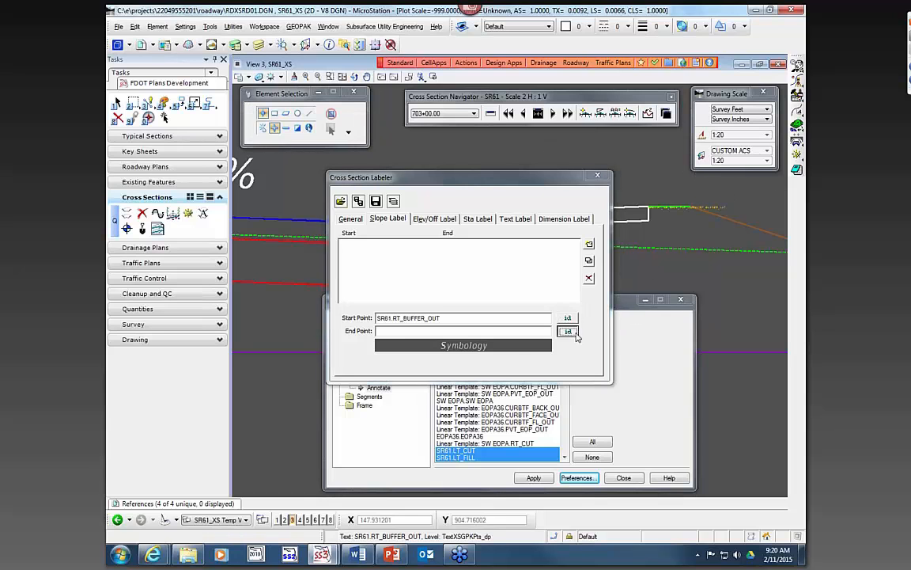
{"action": "left_click", "coordinate": [568, 330]}
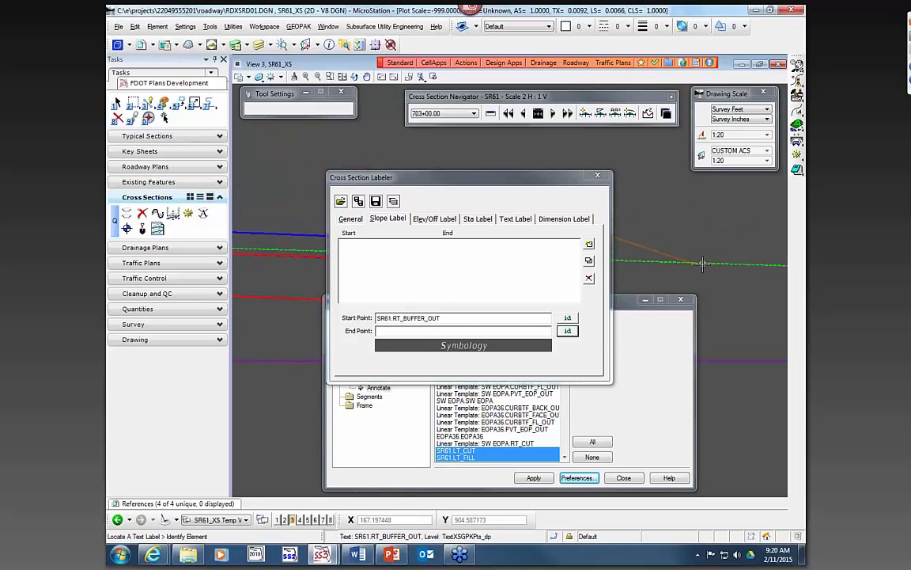
{"action": "left_click", "coordinate": [633, 239]}
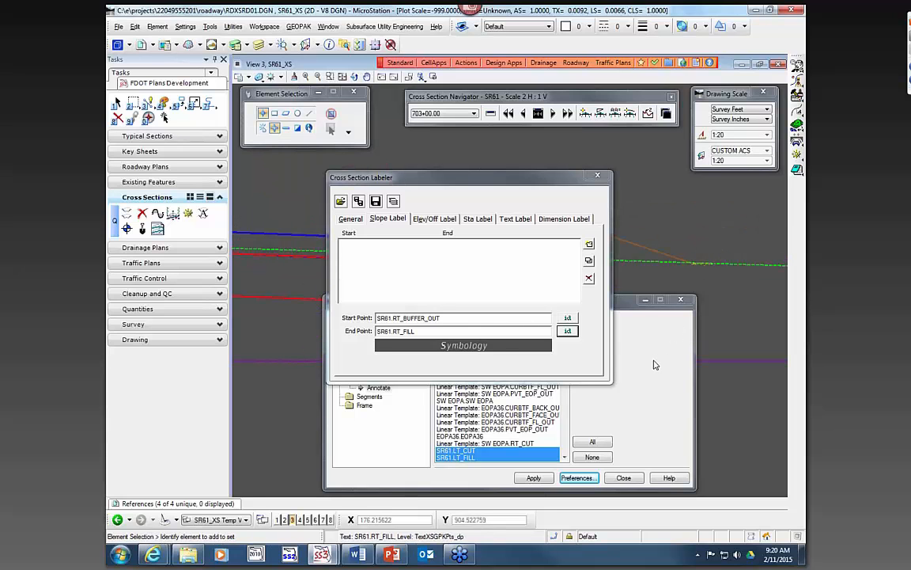
Apply the slope2 style to the slope label and add the label to the slope label list.
{"action": "left_click", "coordinate": [503, 348]}
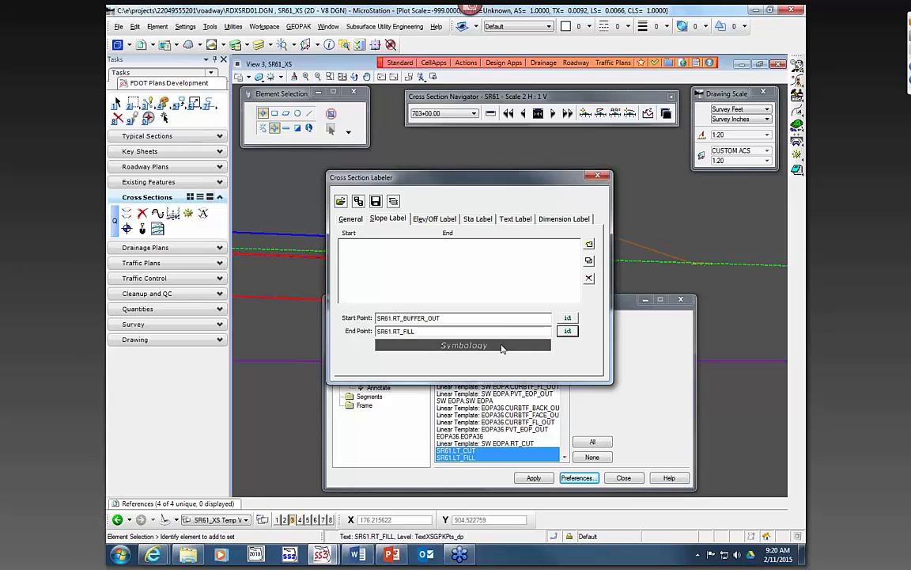
{"action": "left_click", "coordinate": [477, 207]}
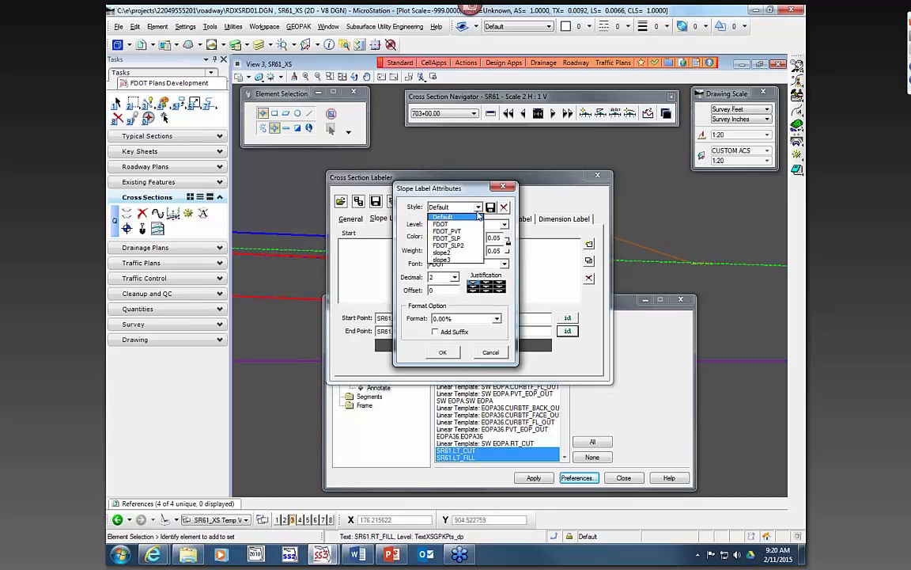
{"action": "left_click", "coordinate": [442, 253]}
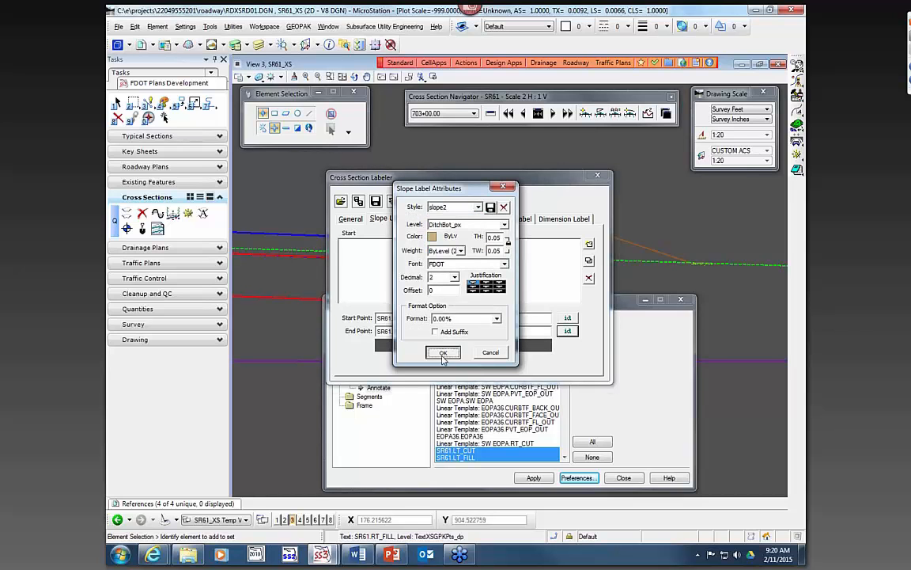
{"action": "left_click", "coordinate": [443, 353]}
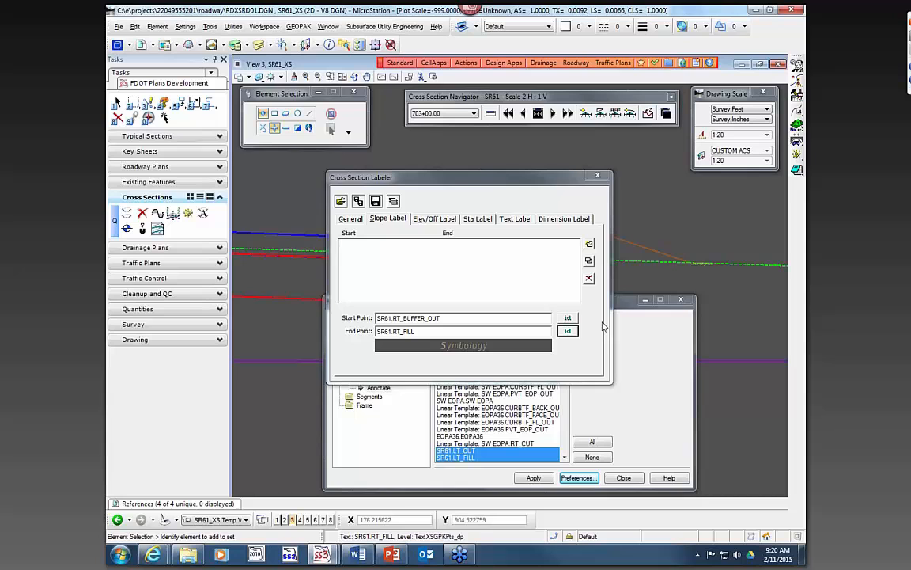
{"action": "left_click", "coordinate": [589, 245]}
Set the update option to Draw on Top of Existing and draw the labels on the SR61 cross sections, accepting possible duplicates.
{"action": "left_click", "coordinate": [350, 219]}
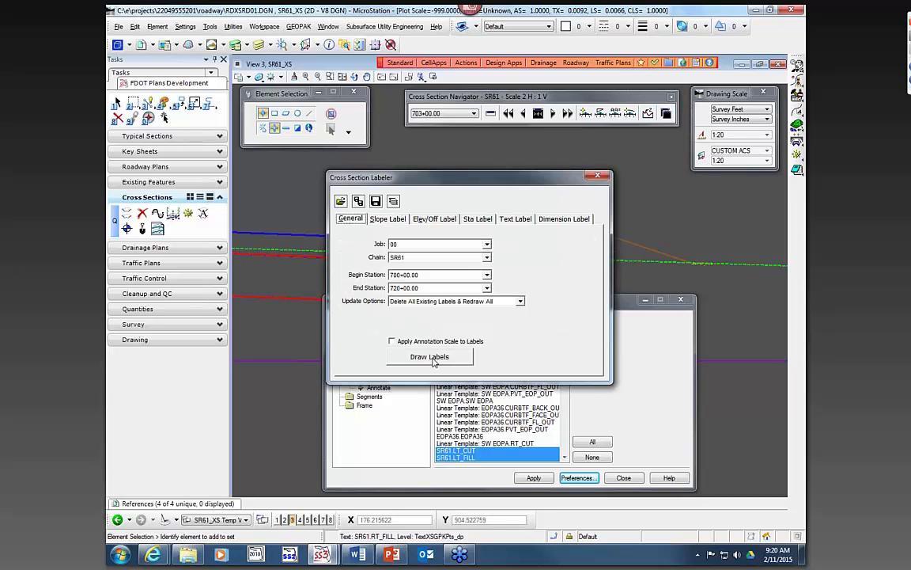
{"action": "left_click", "coordinate": [437, 303]}
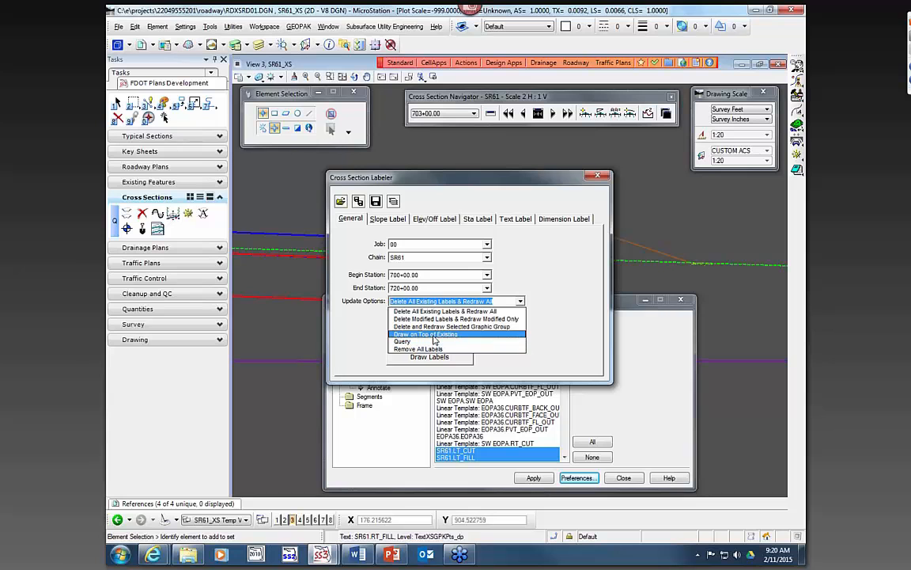
{"action": "left_click", "coordinate": [431, 333]}
{"action": "left_click", "coordinate": [431, 357]}
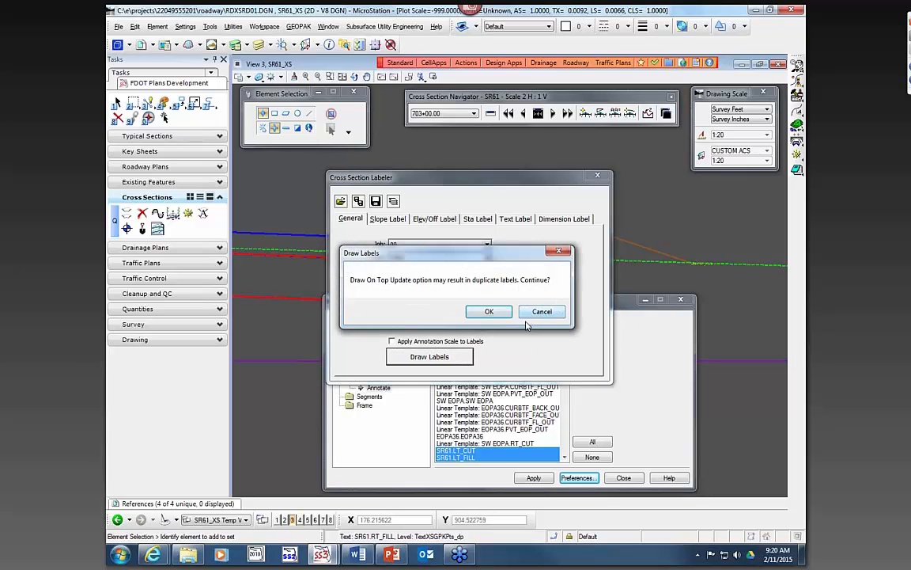
{"action": "left_click", "coordinate": [489, 311]}
{"action": "mouse_move", "coordinate": [428, 181]}
{"action": "left_mouse_down"}
{"action": "mouse_move", "coordinate": [429, 224]}
{"action": "mouse_move", "coordinate": [327, 224]}
{"action": "left_mouse_up"}
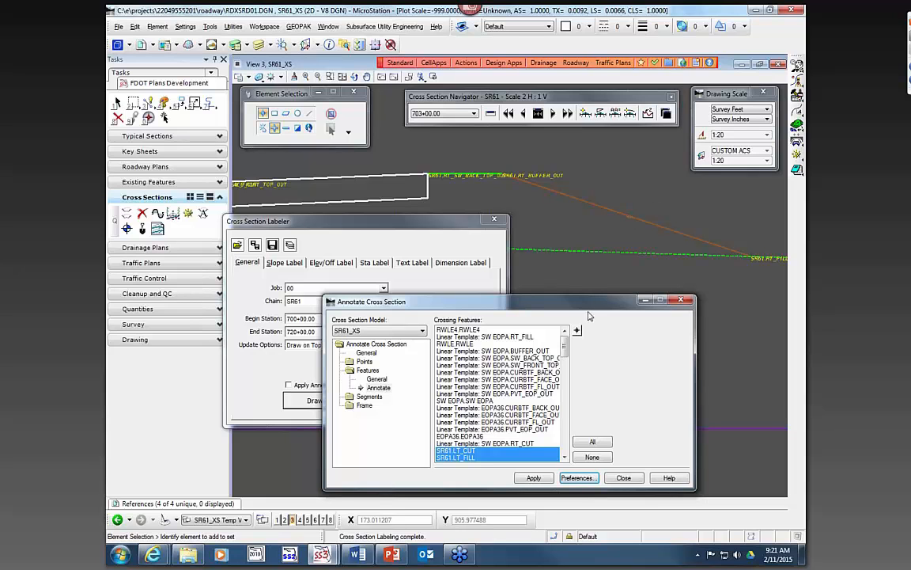
Check the labels around the outside fill slope and close the Annotate Cross Section and Cross Section Labeler dialogs.
{"action": "scroll", "coordinate": [560, 258], "scroll_direction": "down", "scroll_amount": 3}
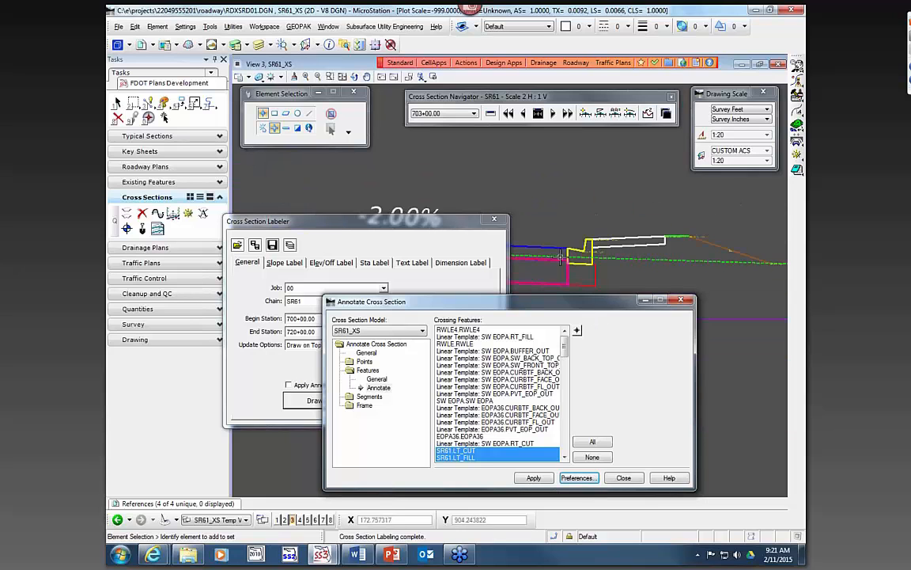
{"action": "left_click", "coordinate": [134, 27]}
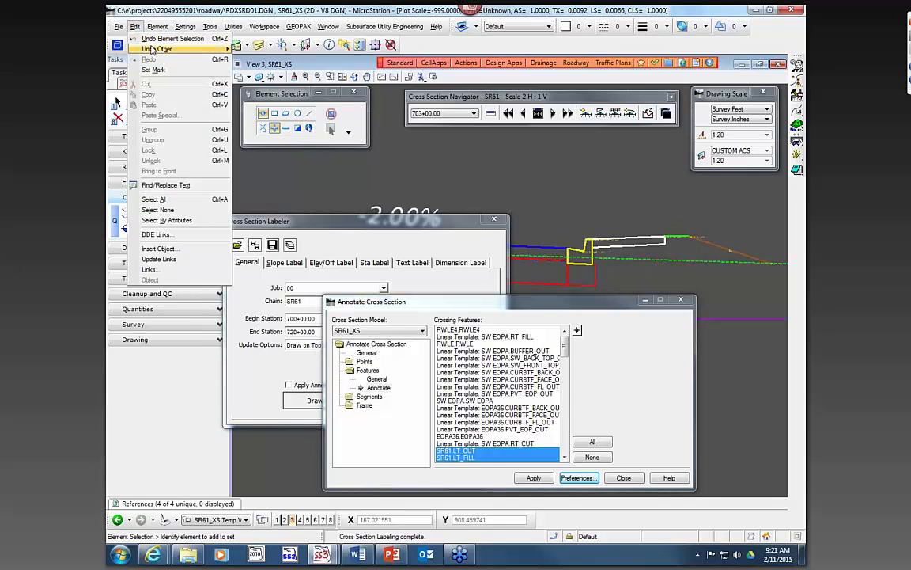
{"action": "left_click", "coordinate": [568, 201]}
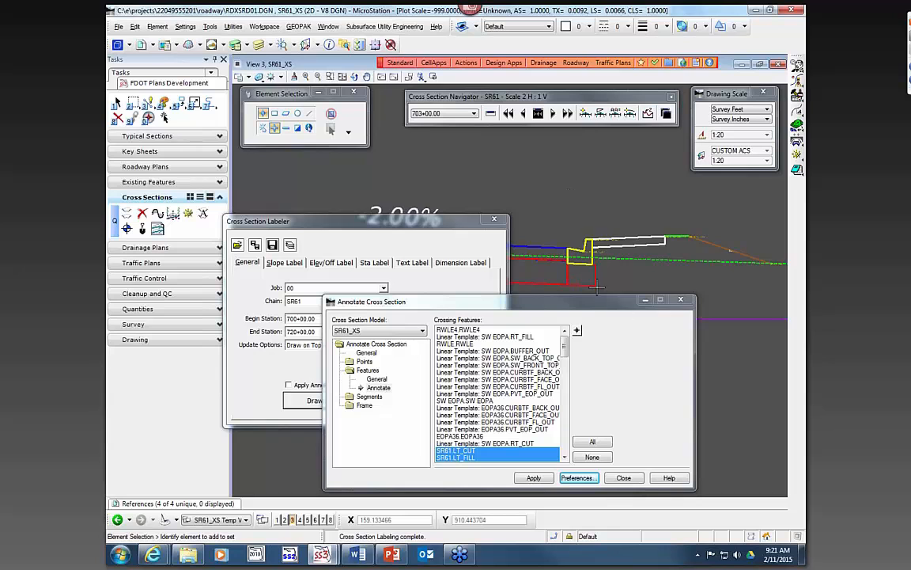
{"action": "scroll", "coordinate": [699, 195], "scroll_direction": "down", "scroll_amount": 3}
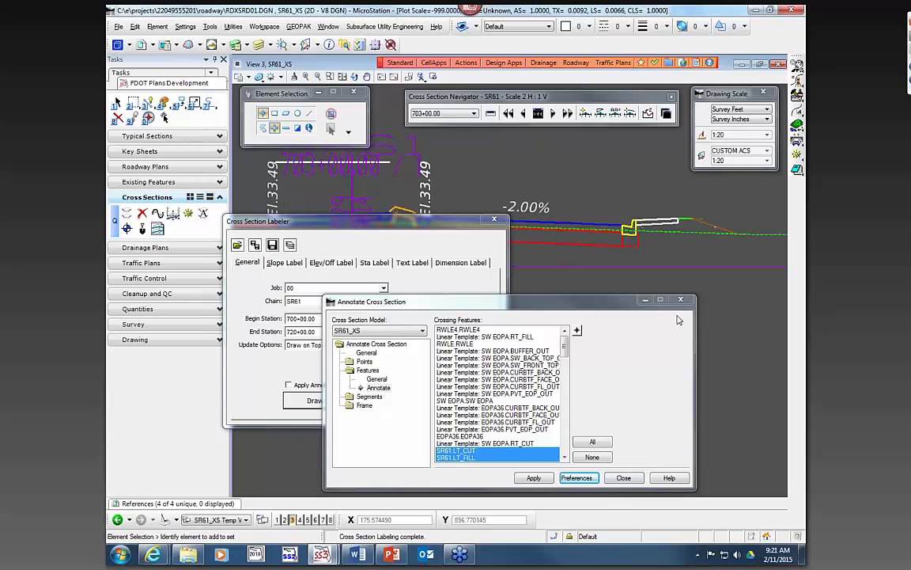
{"action": "left_click", "coordinate": [624, 477]}
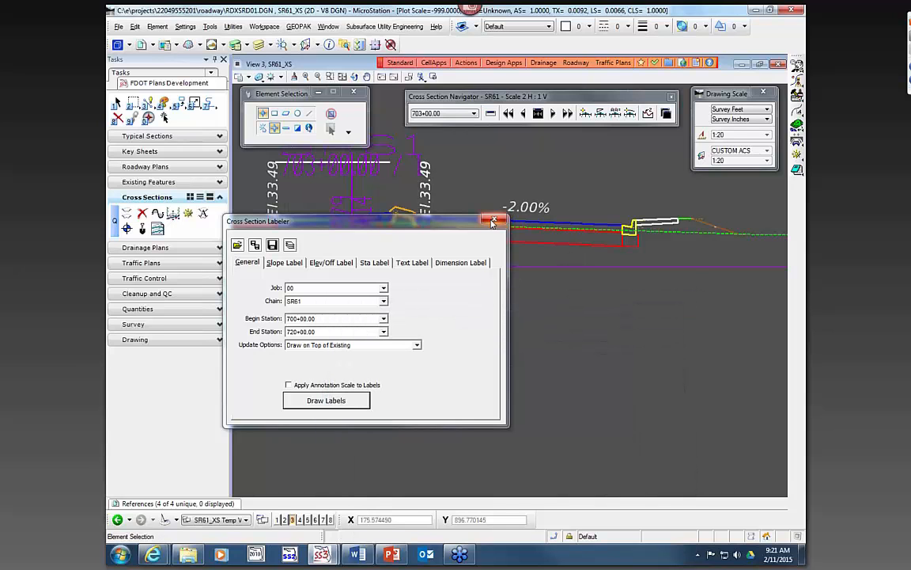
{"action": "left_click", "coordinate": [493, 218]}
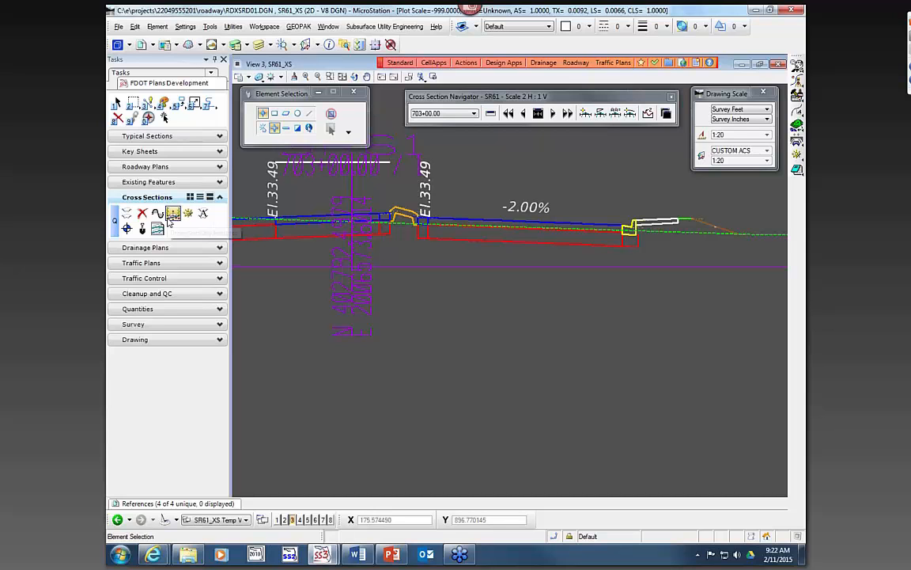
Open the Draw Ancillary Features tool and activate the Pattrd pattern lines model.
{"action": "left_click", "coordinate": [171, 216]}
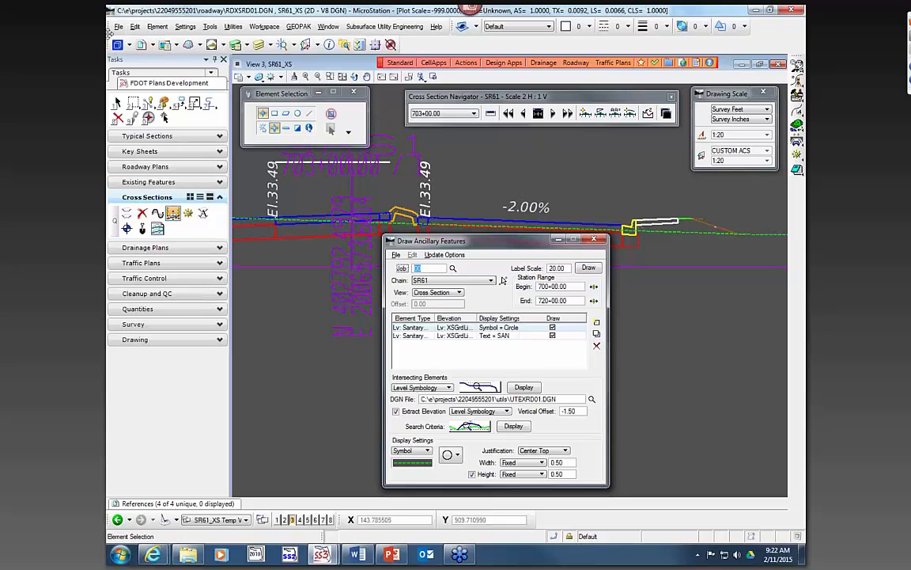
{"action": "left_click", "coordinate": [117, 44]}
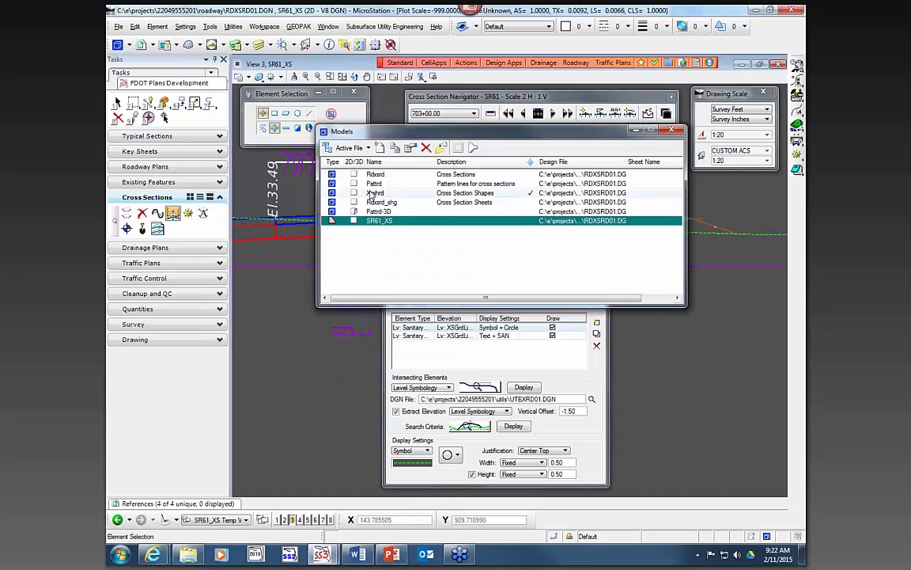
{"action": "double_click", "coordinate": [374, 183]}
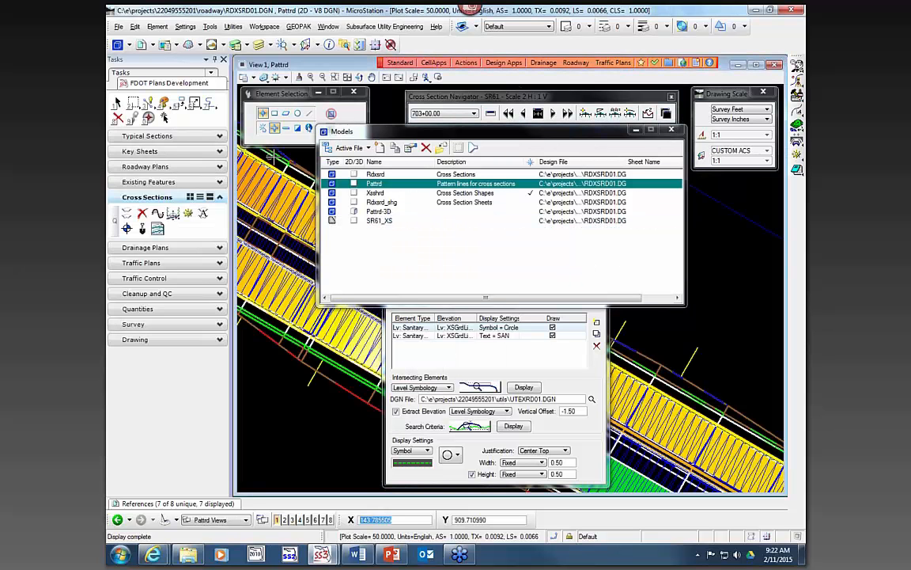
Attach UTEXRD01.DGN from the project's utils folder as a reference to the Pattrd model, accepting the default attachment settings.
{"action": "left_click", "coordinate": [158, 504]}
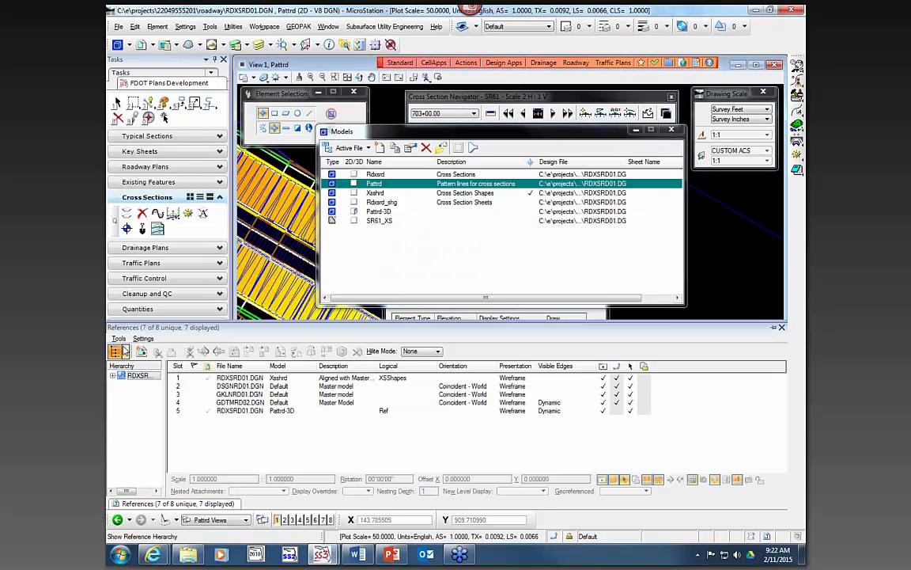
{"action": "left_click", "coordinate": [118, 337]}
{"action": "left_click", "coordinate": [142, 84]}
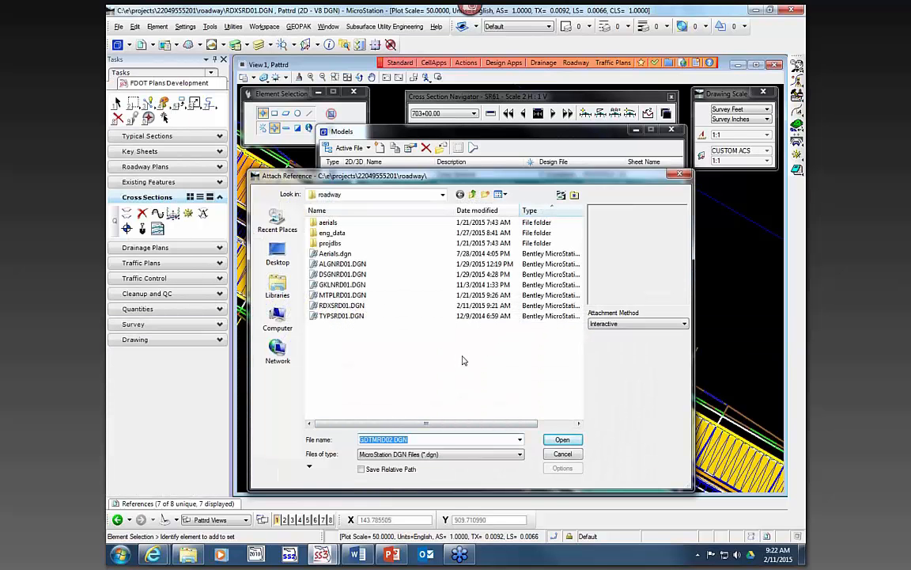
{"action": "left_click", "coordinate": [473, 194]}
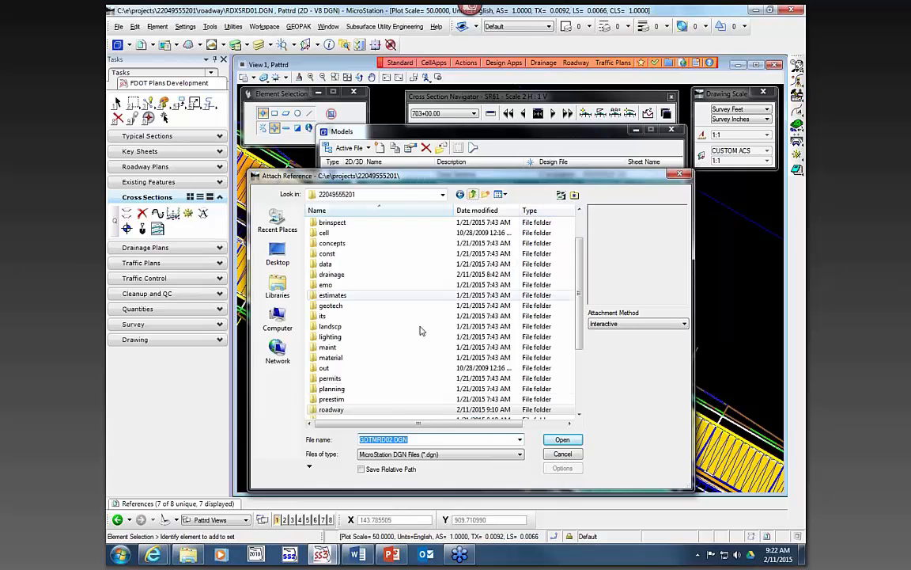
{"action": "scroll", "coordinate": [340, 388], "scroll_direction": "down", "scroll_amount": 3}
{"action": "double_click", "coordinate": [332, 409]}
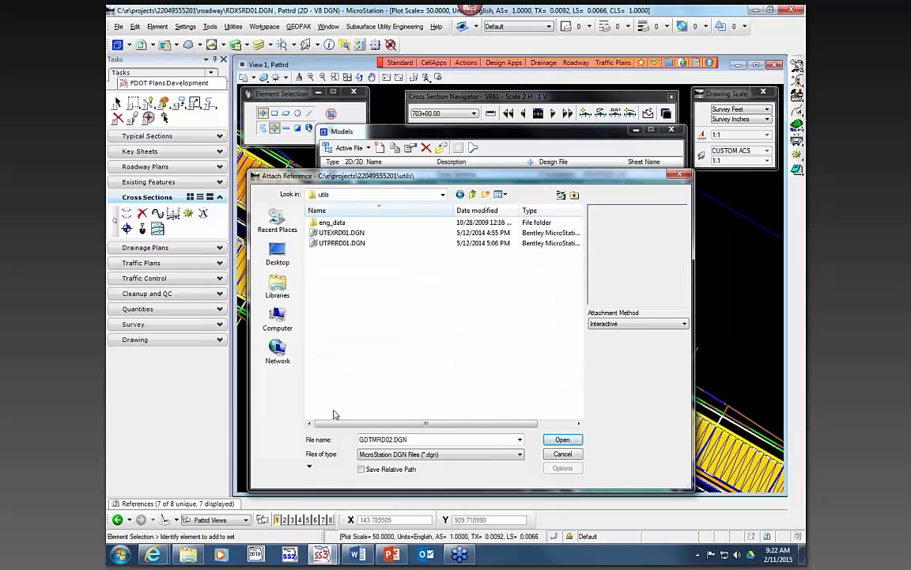
{"action": "left_click", "coordinate": [342, 233]}
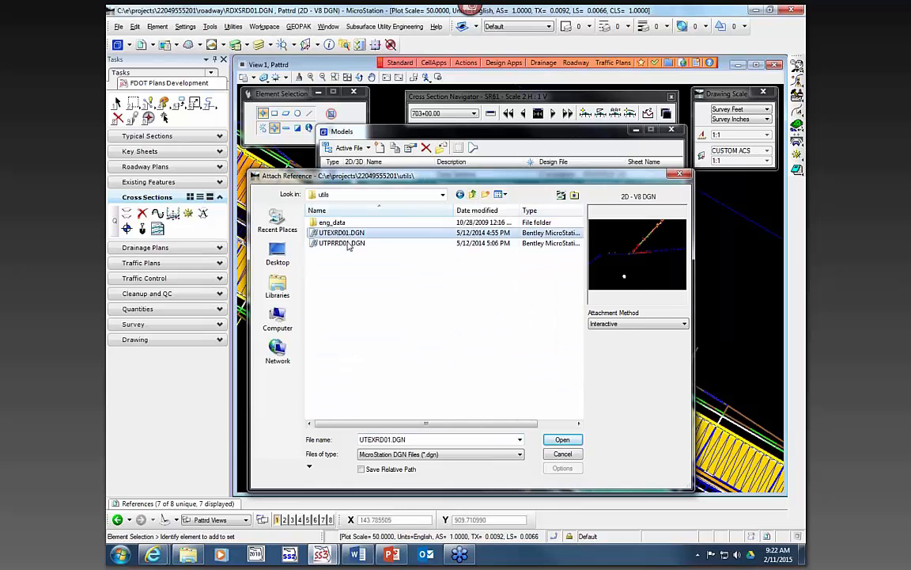
{"action": "left_click", "coordinate": [562, 441]}
{"action": "left_click", "coordinate": [418, 415]}
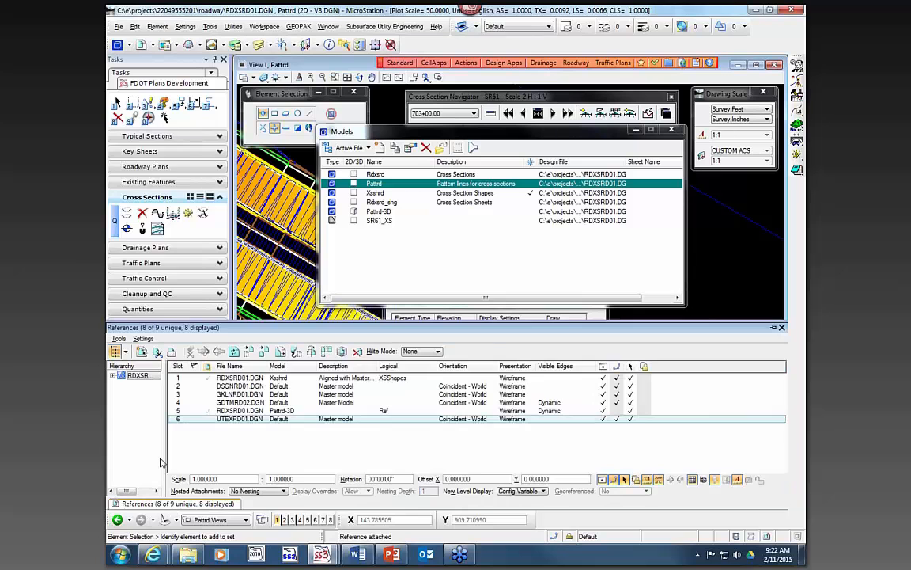
Attach RWDTRD01.DGN from the project's rwmap folder as a reference with Coincident - World orientation and default settings.
{"action": "left_click", "coordinate": [117, 338]}
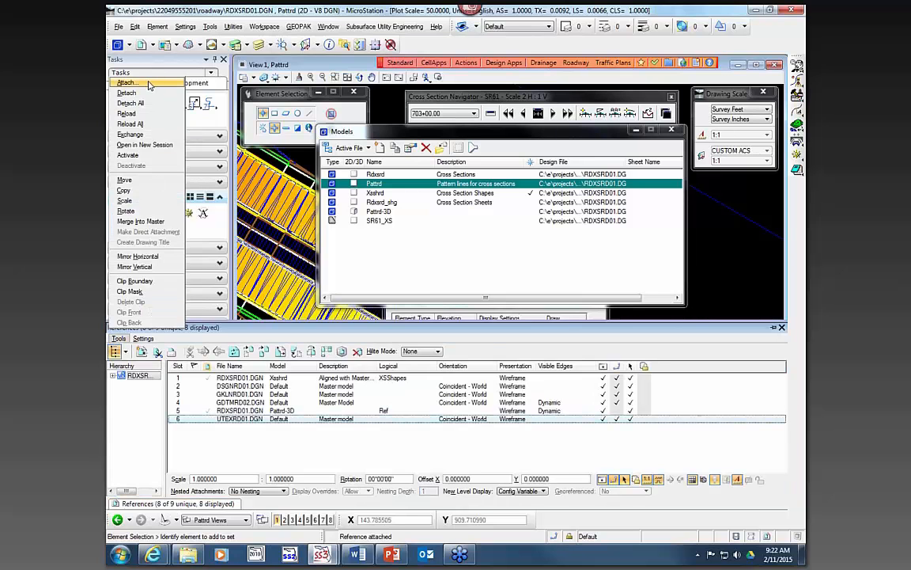
{"action": "left_click", "coordinate": [149, 84]}
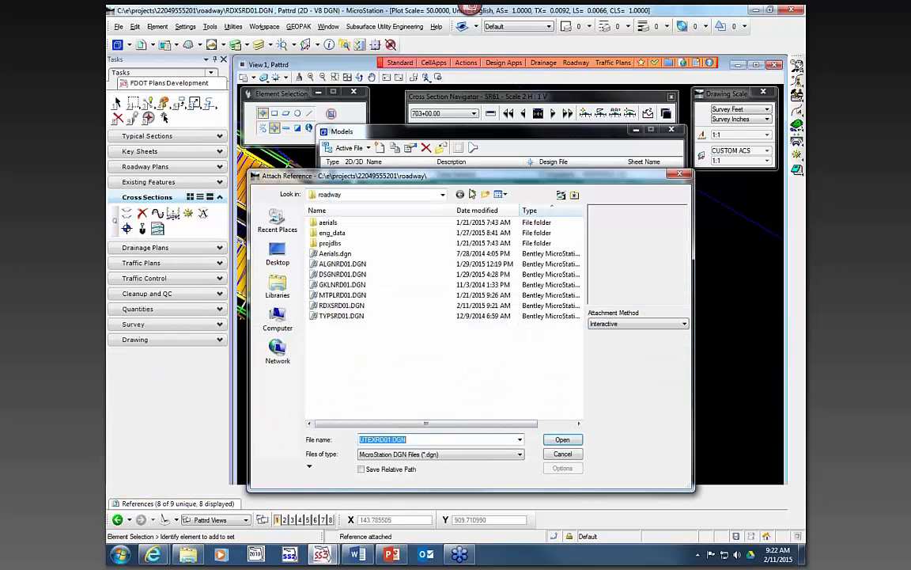
{"action": "left_click", "coordinate": [471, 194]}
{"action": "scroll", "coordinate": [358, 374], "scroll_direction": "down", "scroll_amount": 2}
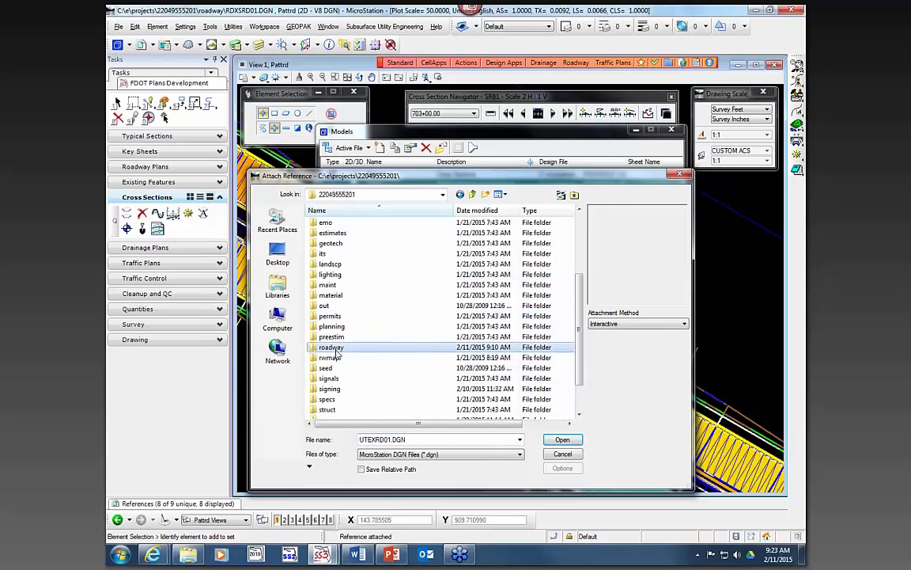
{"action": "double_click", "coordinate": [331, 357]}
{"action": "left_click", "coordinate": [346, 233]}
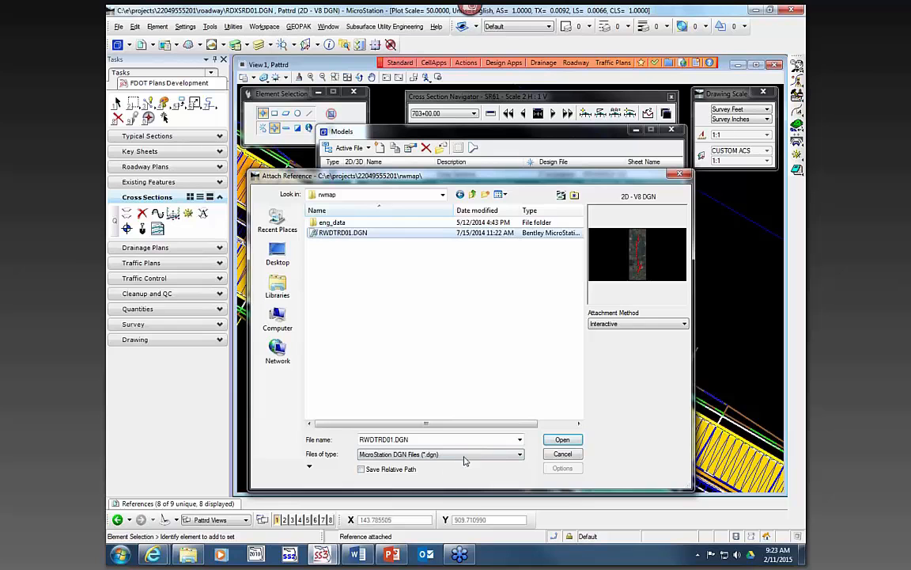
{"action": "left_click", "coordinate": [562, 439]}
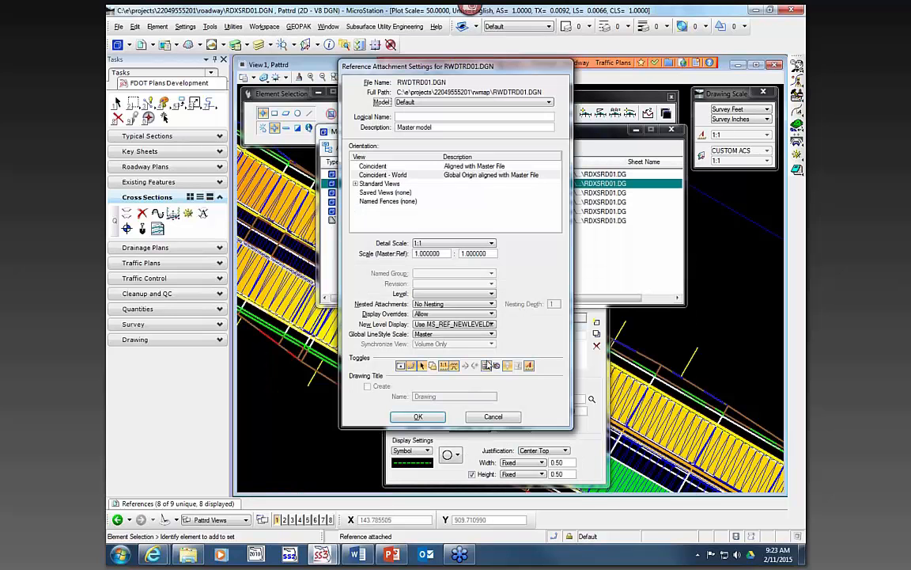
{"action": "left_click", "coordinate": [418, 416]}
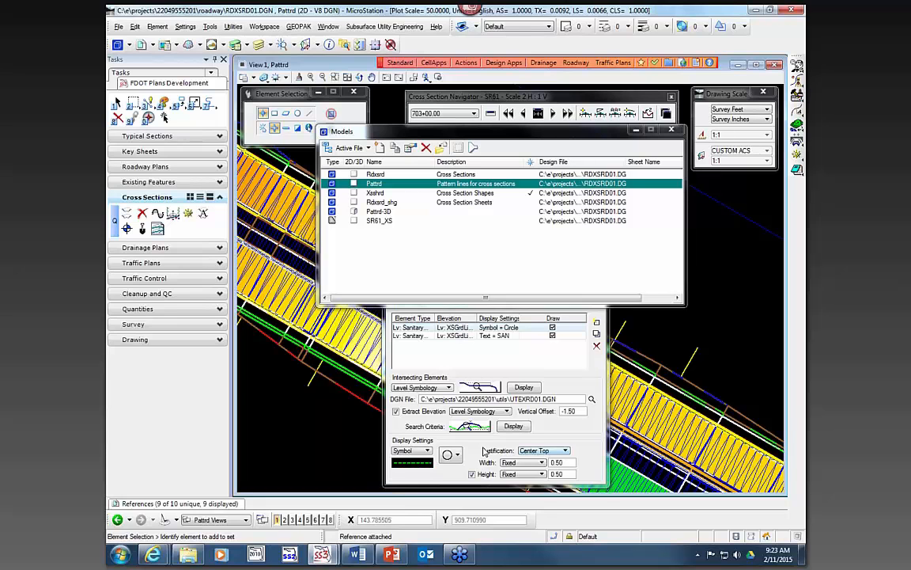
Delete both sanitary entries from the ancillary features list and select job00.gpk as the job.
{"action": "left_click", "coordinate": [597, 346]}
{"action": "left_click", "coordinate": [597, 345]}
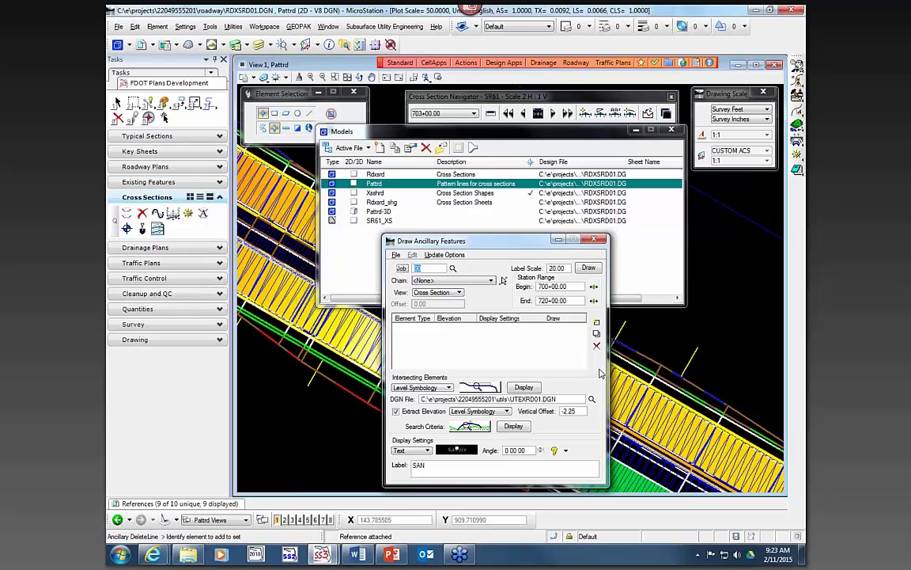
{"action": "left_click", "coordinate": [453, 268]}
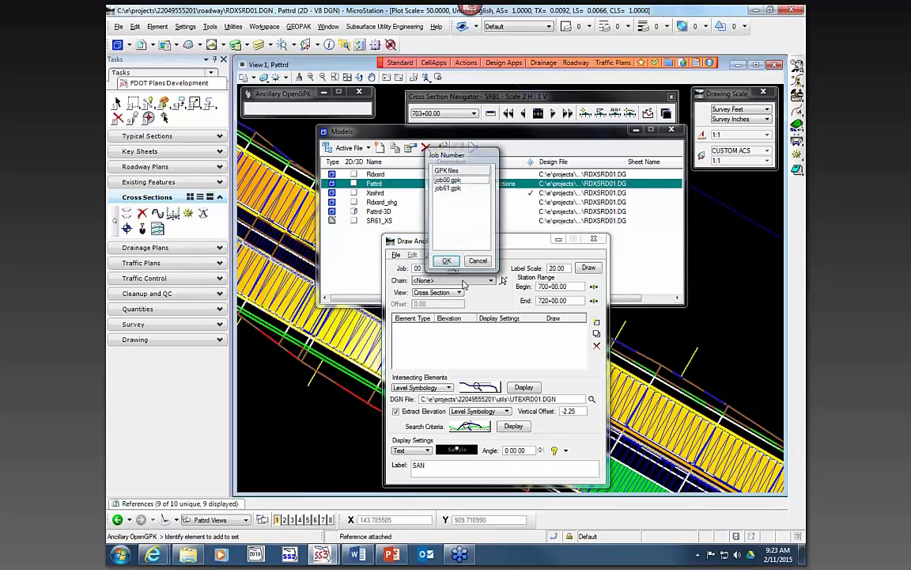
{"action": "left_click", "coordinate": [446, 262]}
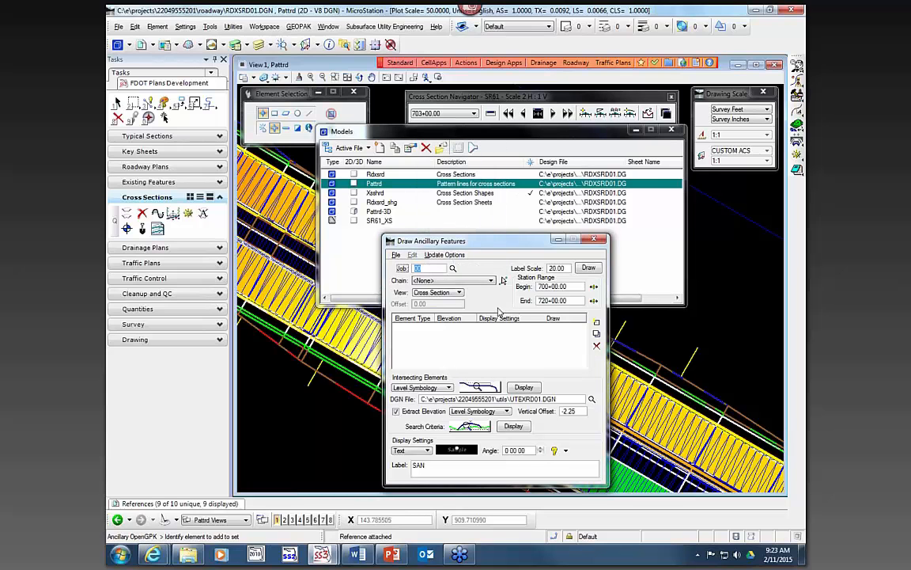
Return to the SR61_XS model and select SR61 as the chain for the ancillary features.
{"action": "left_click", "coordinate": [464, 282]}
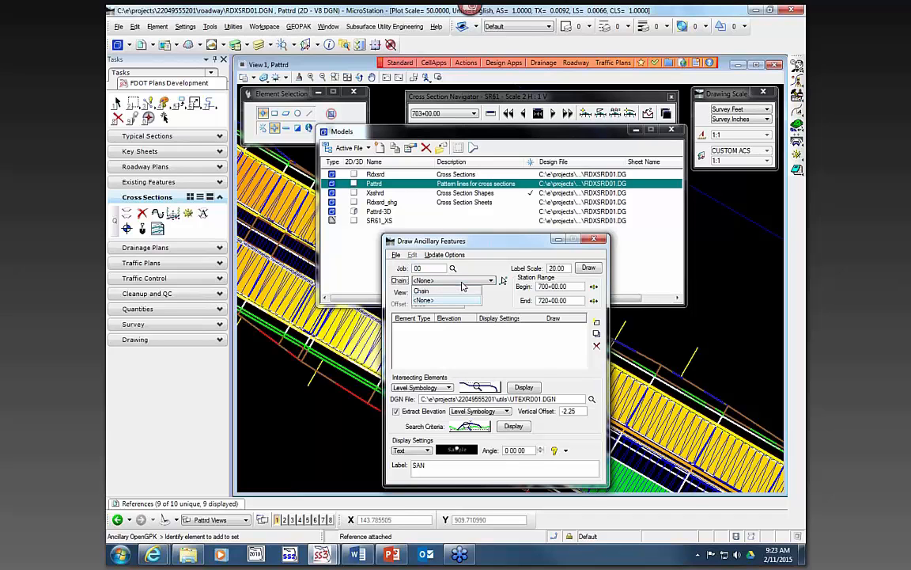
{"action": "left_click", "coordinate": [454, 302]}
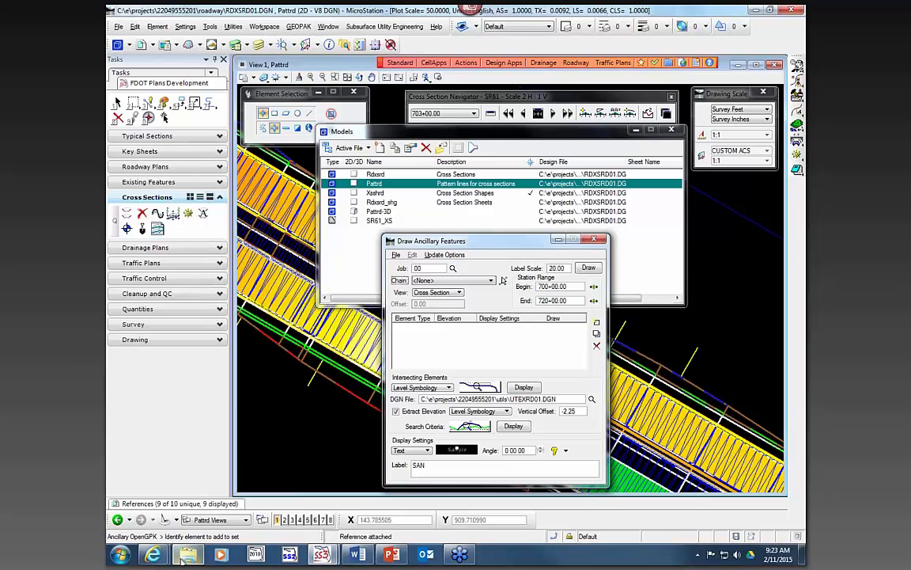
{"action": "left_click", "coordinate": [166, 503]}
{"action": "double_click", "coordinate": [380, 220]}
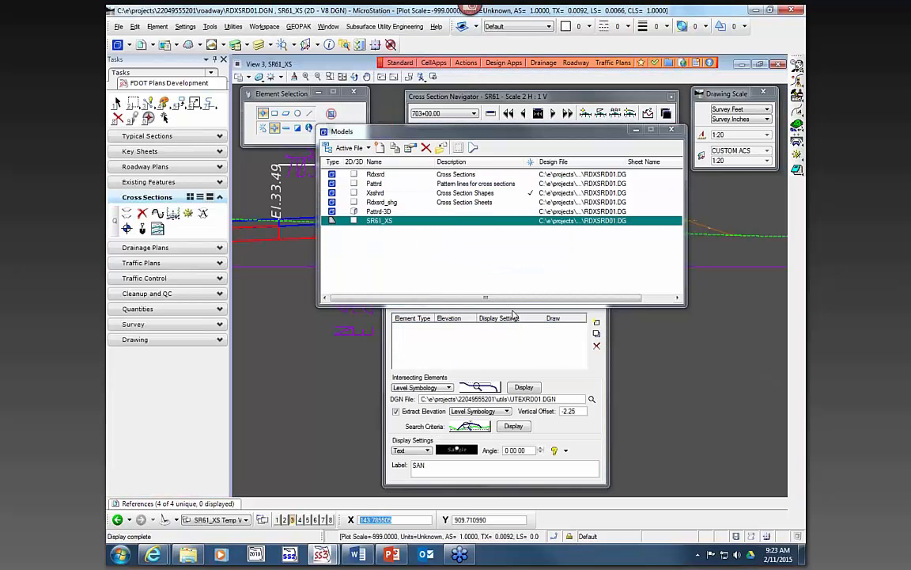
{"action": "left_click", "coordinate": [517, 316]}
{"action": "left_click", "coordinate": [448, 281]}
{"action": "left_click", "coordinate": [448, 285]}
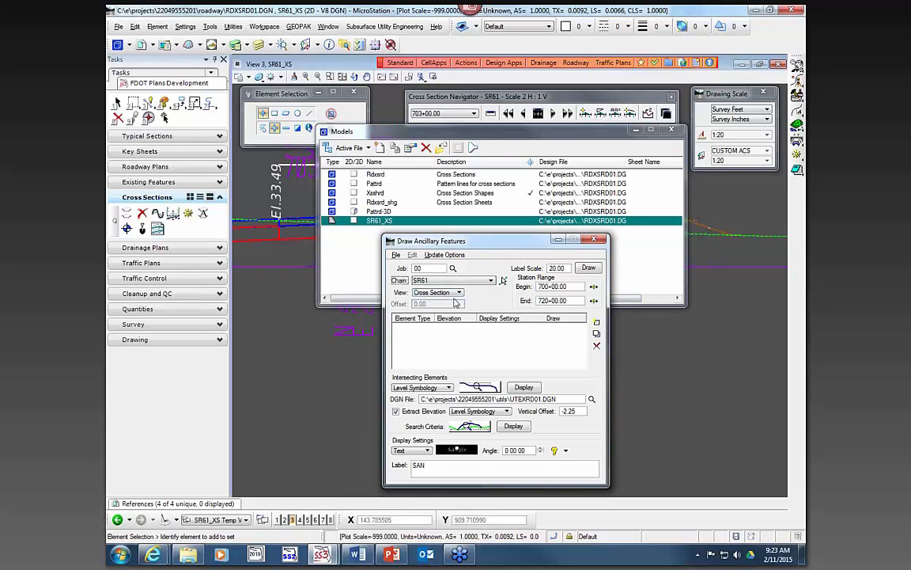
Keep the ancillary features view set to Cross Section and the label scale at 20.00.
{"action": "left_click", "coordinate": [458, 293]}
{"action": "left_click", "coordinate": [443, 294]}
{"action": "double_click", "coordinate": [563, 270]}
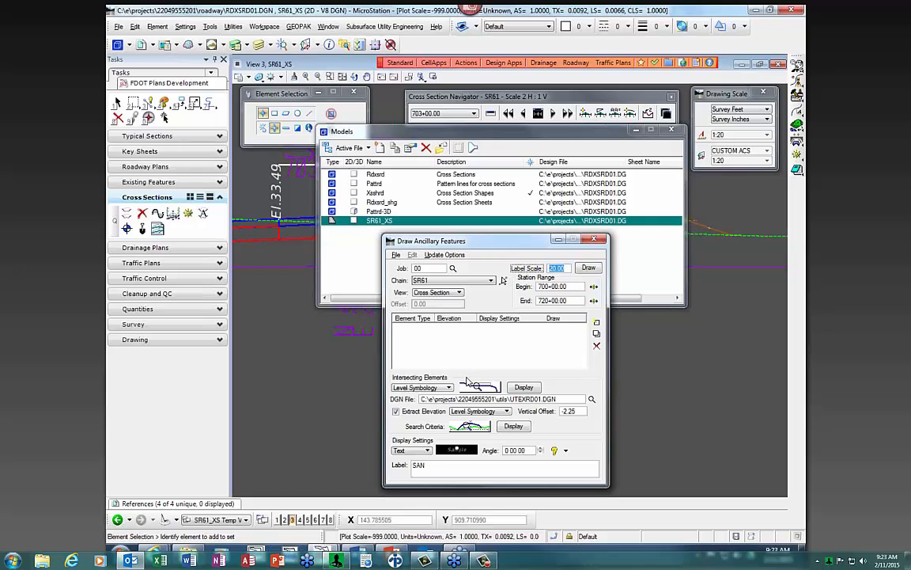
Set the intersecting elements to Level Symbology and accept the checked Sanitary and SanitaryFM levels in the level name search filter.
{"action": "left_click", "coordinate": [448, 387]}
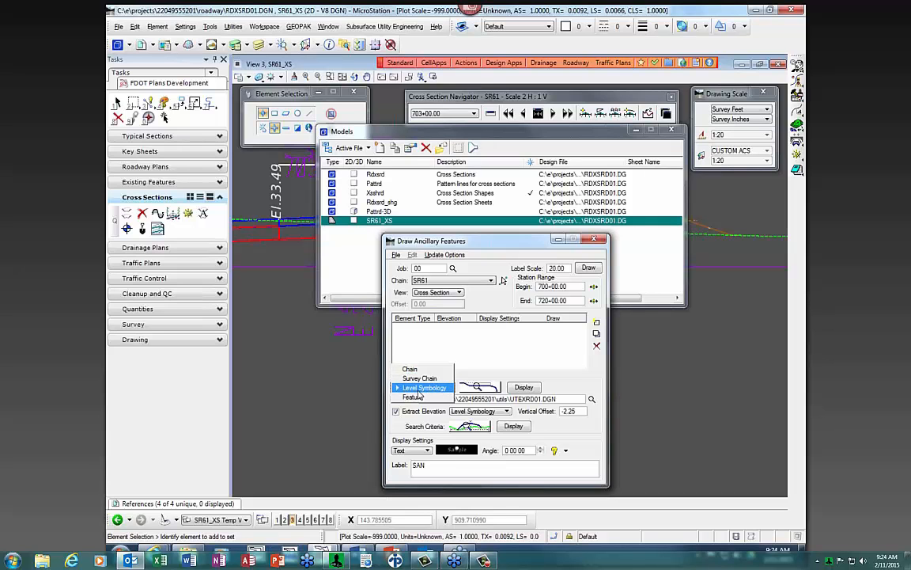
{"action": "left_click", "coordinate": [422, 391]}
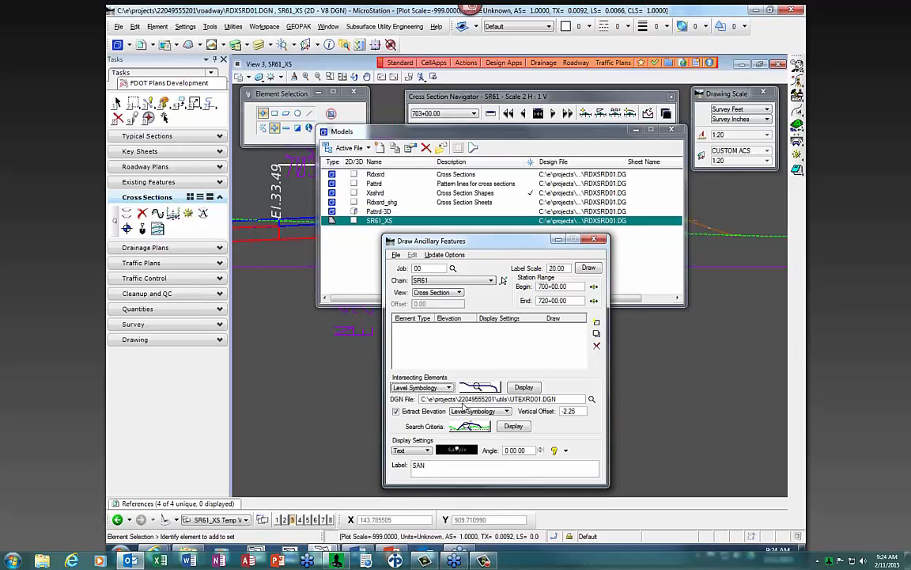
{"action": "left_click", "coordinate": [480, 388]}
{"action": "left_click", "coordinate": [485, 210]}
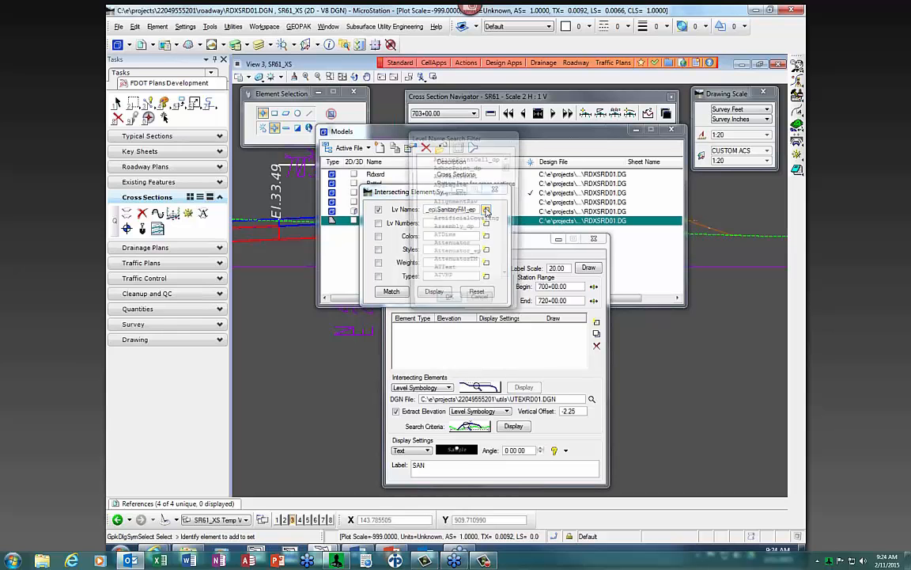
{"action": "left_click_drag", "start_coordinate": [508, 160], "coordinate": [507, 240]}
{"action": "scroll", "coordinate": [496, 258], "scroll_direction": "down", "scroll_amount": 8}
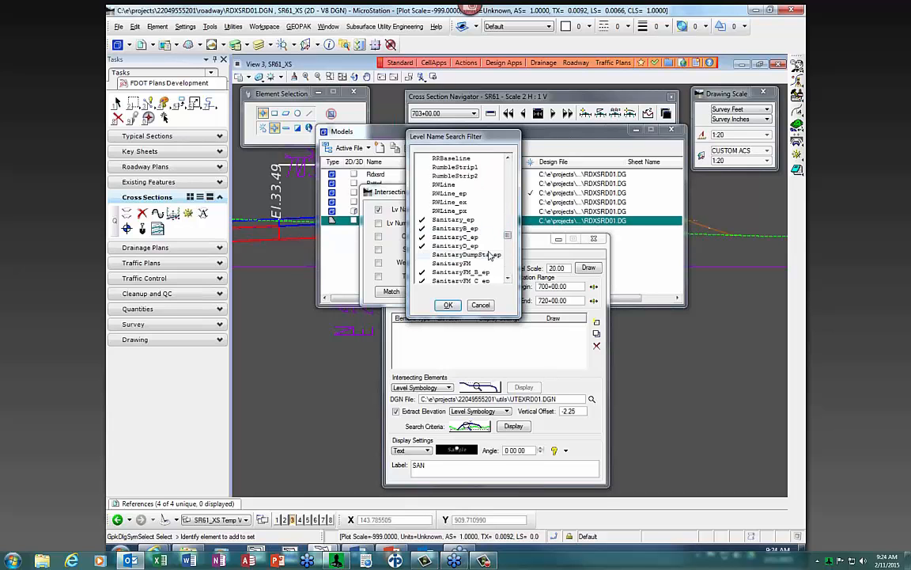
{"action": "scroll", "coordinate": [456, 224], "scroll_direction": "up", "scroll_amount": 1}
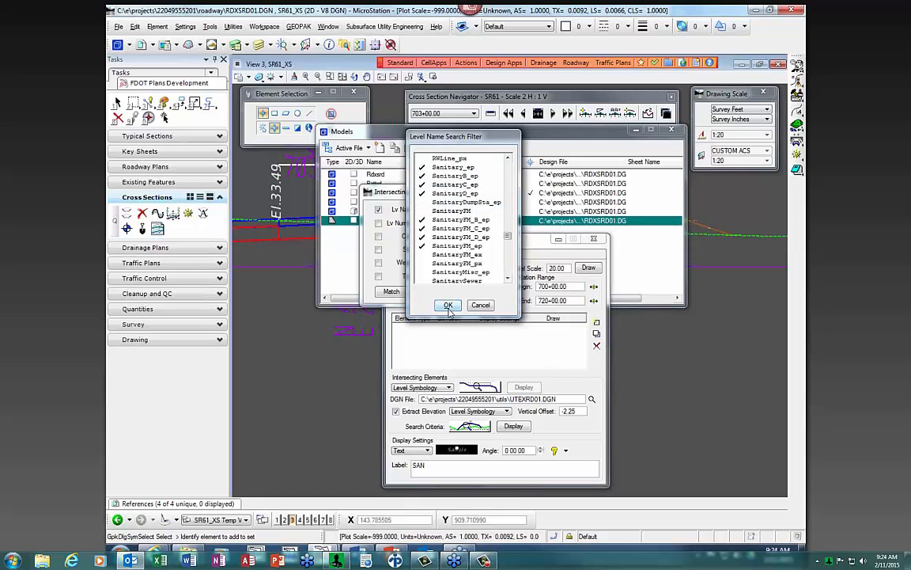
{"action": "left_click", "coordinate": [448, 305]}
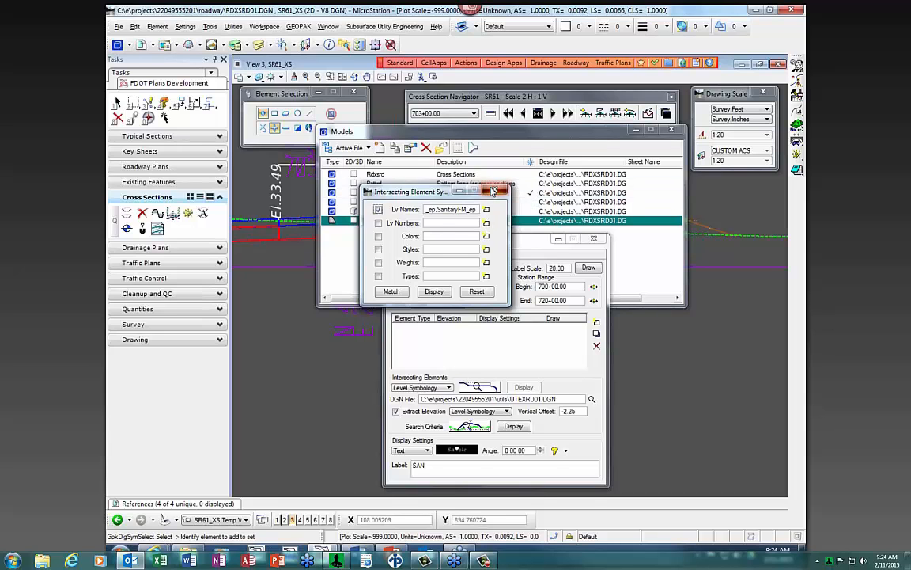
{"action": "left_click", "coordinate": [494, 192]}
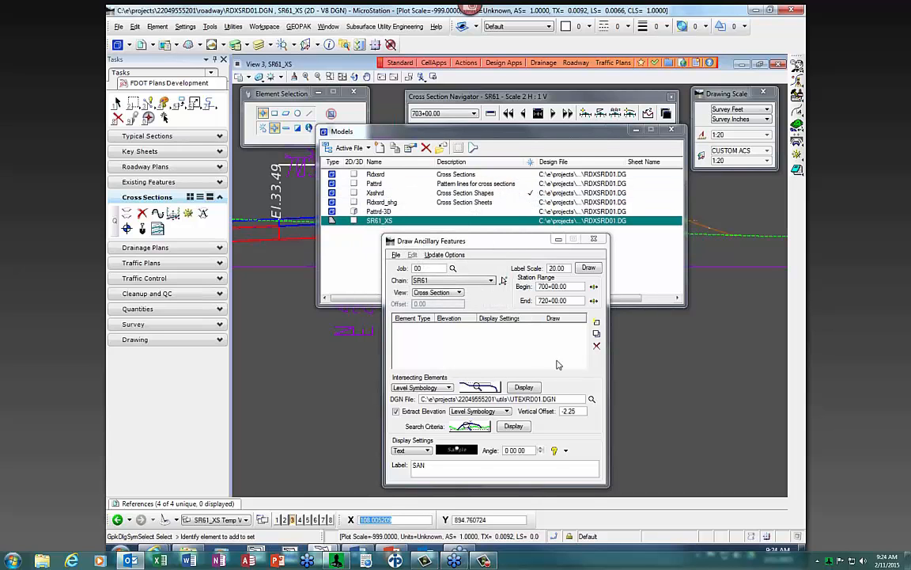
Keep UTEXRD01.DGN as the source file, minimize the Models dialog and move the remaining dialogs aside to uncover the cross section.
{"action": "left_click", "coordinate": [412, 400]}
{"action": "left_click", "coordinate": [430, 400]}
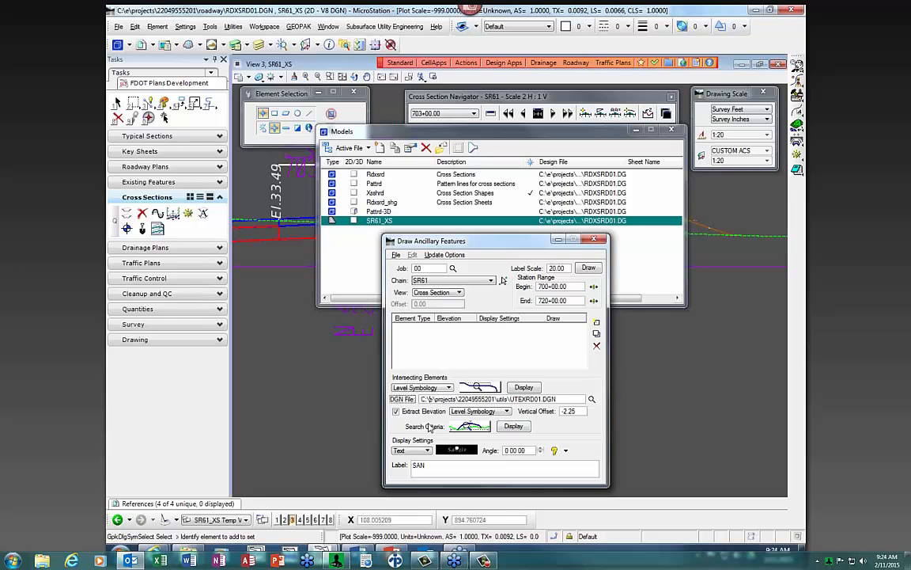
{"action": "scroll", "coordinate": [676, 377], "scroll_direction": "down", "scroll_amount": 1}
{"action": "scroll", "coordinate": [676, 377], "scroll_direction": "down", "scroll_amount": 2}
{"action": "scroll", "coordinate": [637, 364], "scroll_direction": "up", "scroll_amount": 2}
{"action": "left_click_drag", "start_coordinate": [487, 246], "coordinate": [366, 245]}
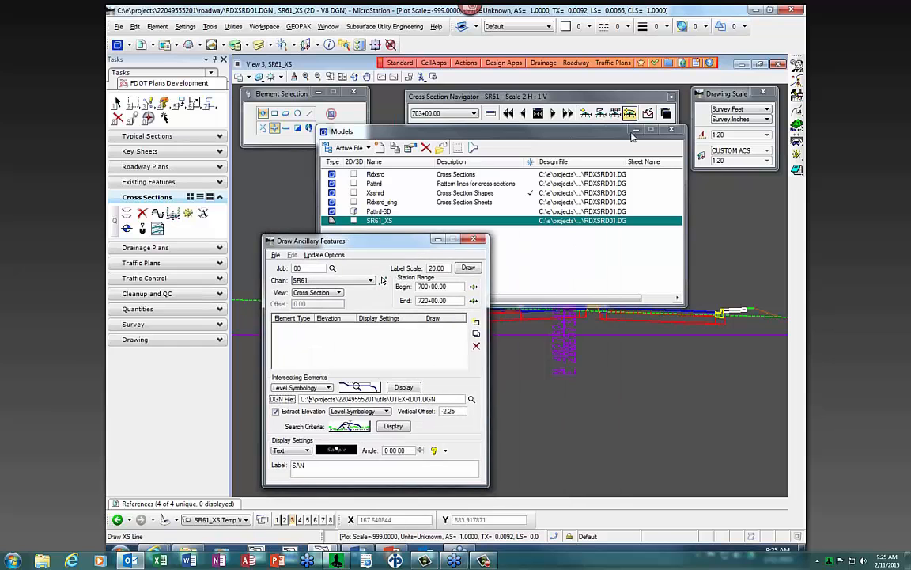
{"action": "left_click", "coordinate": [635, 130]}
{"action": "left_click_drag", "start_coordinate": [628, 98], "coordinate": [629, 91]}
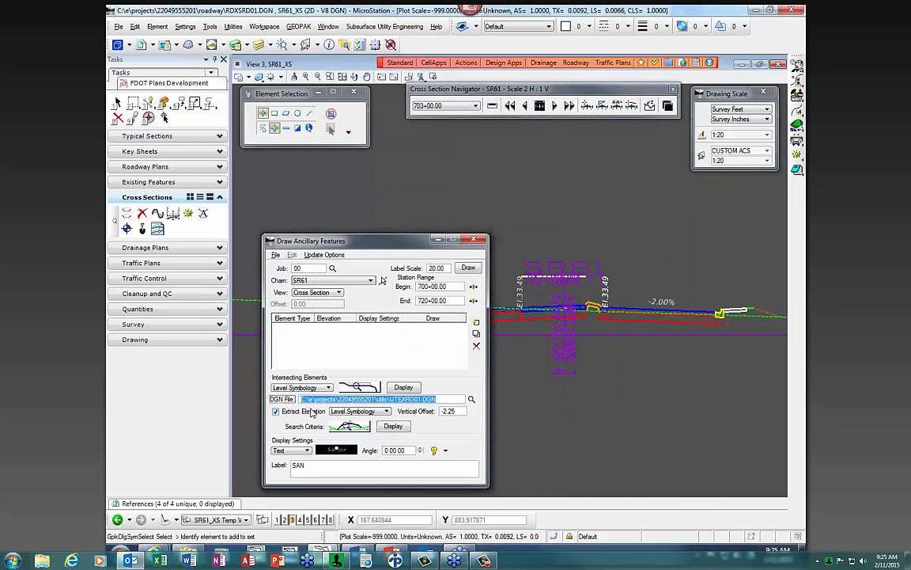
Set the elevation extraction method to Level Symbology.
{"action": "left_click", "coordinate": [386, 413]}
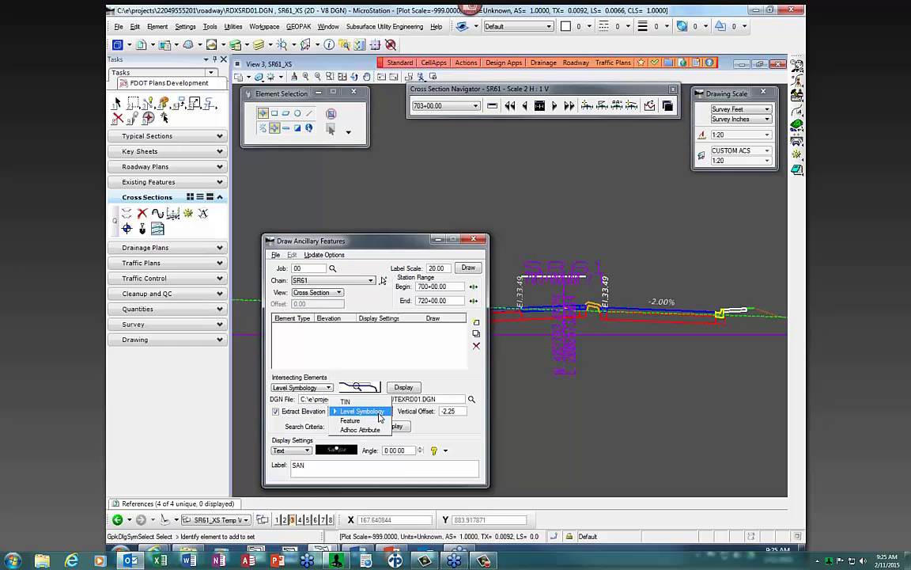
{"action": "left_click", "coordinate": [380, 412]}
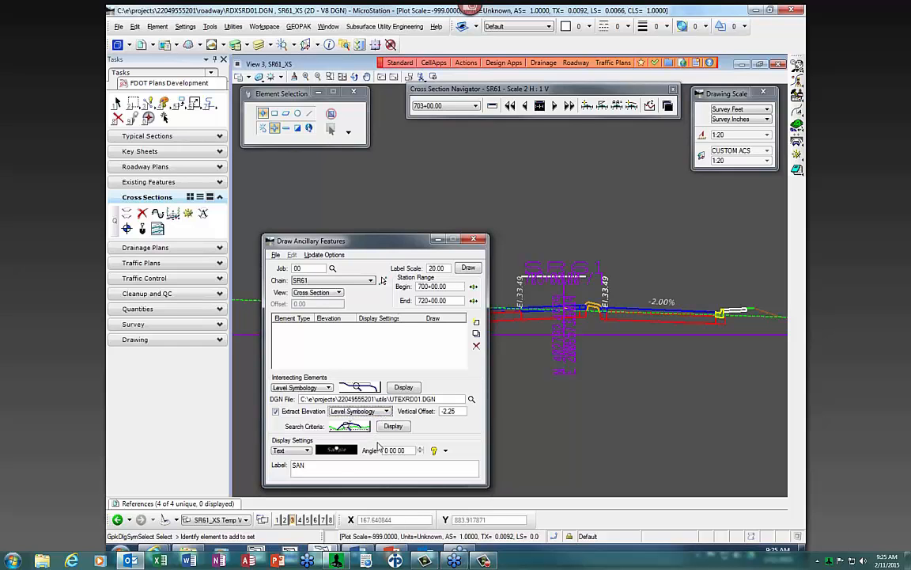
Match the elevation search criteria to the existing ground line on level XSGrdLine_ex, and toggle the highlight of matching elements on and off.
{"action": "left_click", "coordinate": [393, 426]}
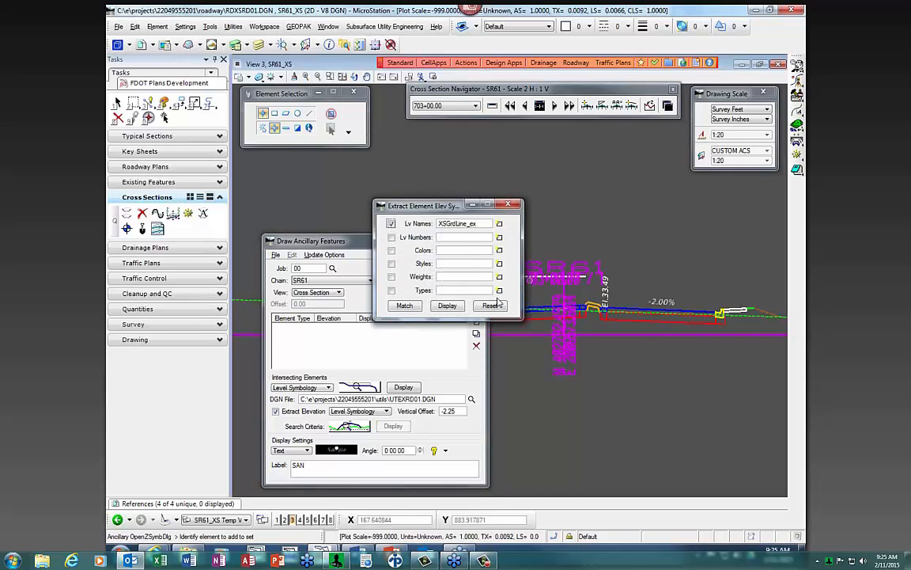
{"action": "left_click", "coordinate": [404, 306]}
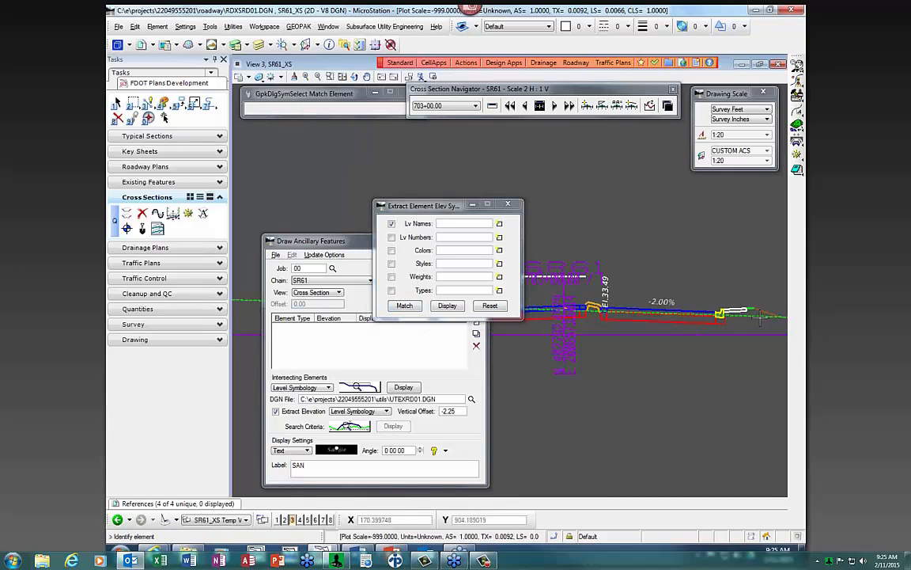
{"action": "left_click", "coordinate": [649, 321]}
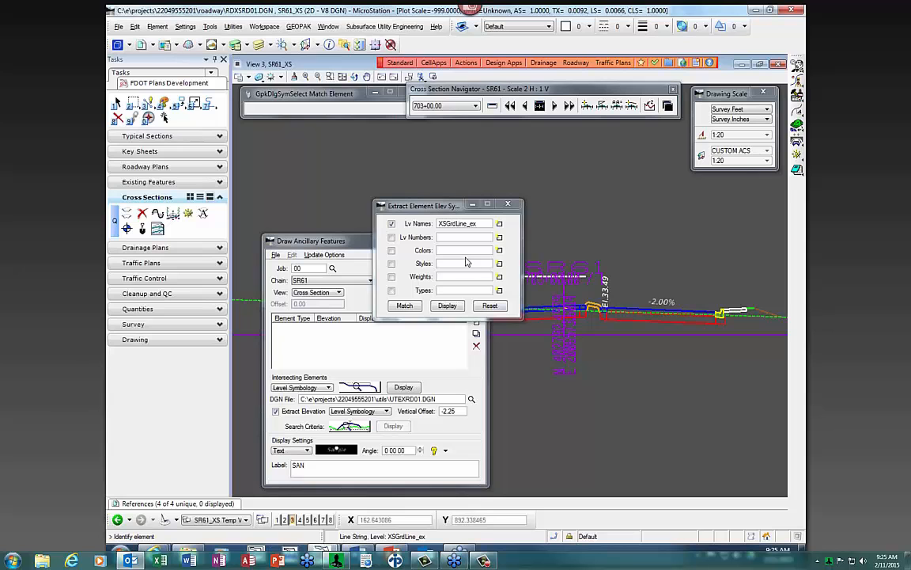
{"action": "left_click", "coordinate": [508, 204]}
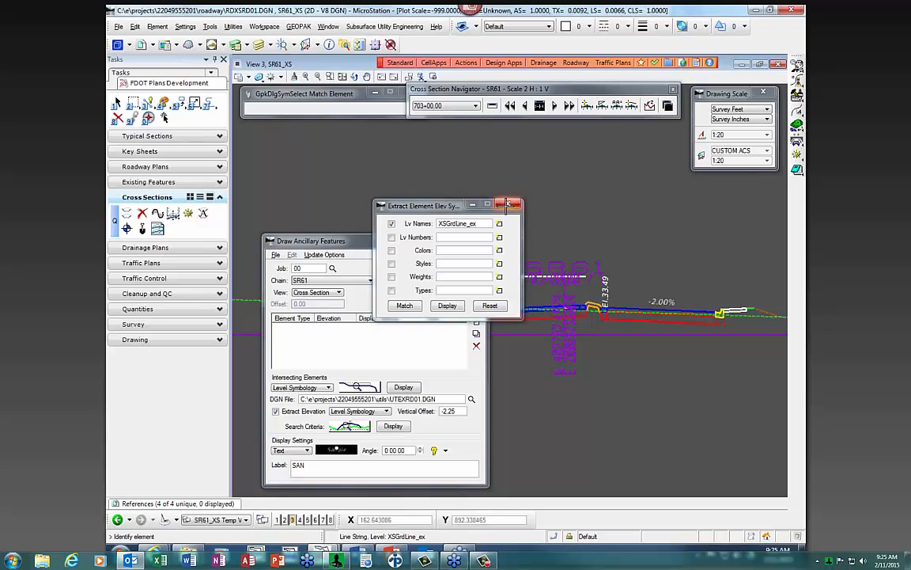
{"action": "left_click", "coordinate": [394, 425]}
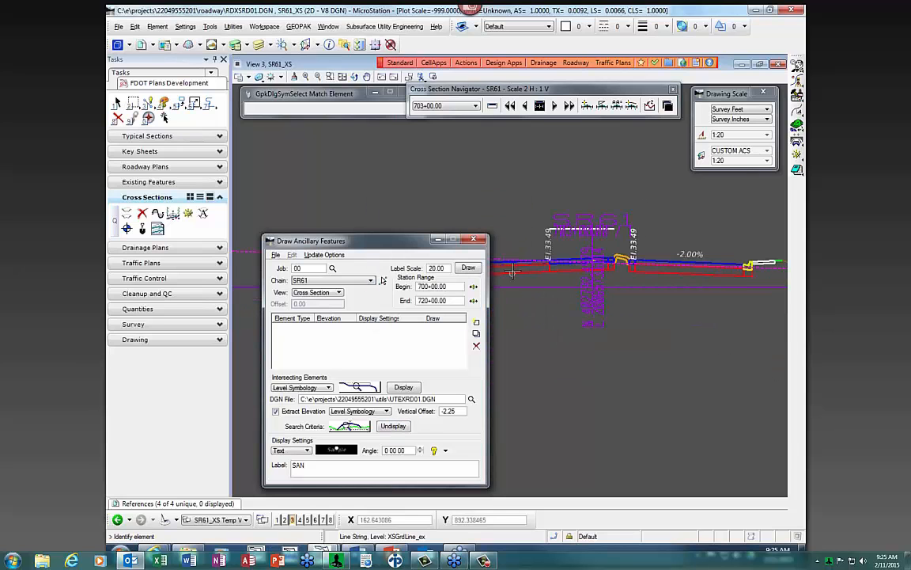
{"action": "left_click", "coordinate": [393, 426]}
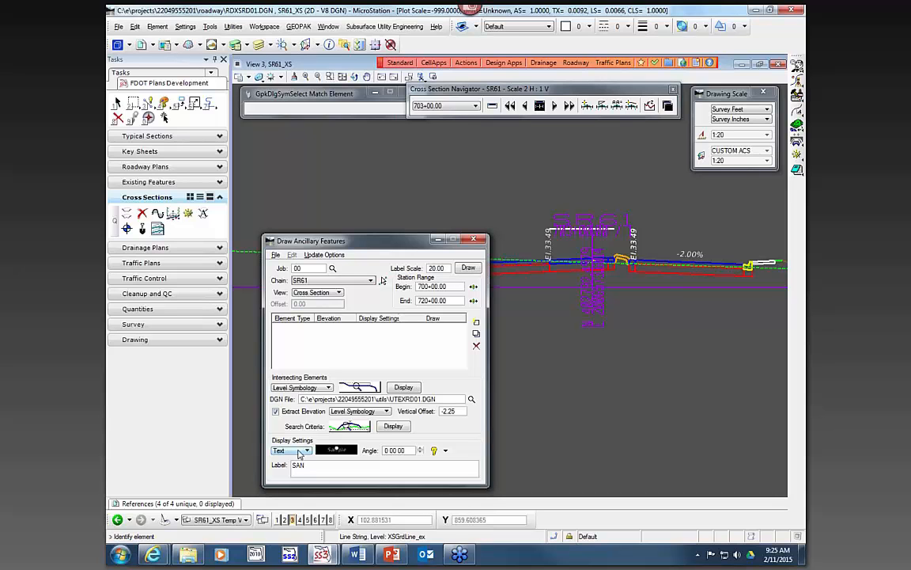
Set the feature display to a circle symbol and accept the SanitaryFM_ex level with ByLevel color, style and weight.
{"action": "left_click", "coordinate": [299, 450]}
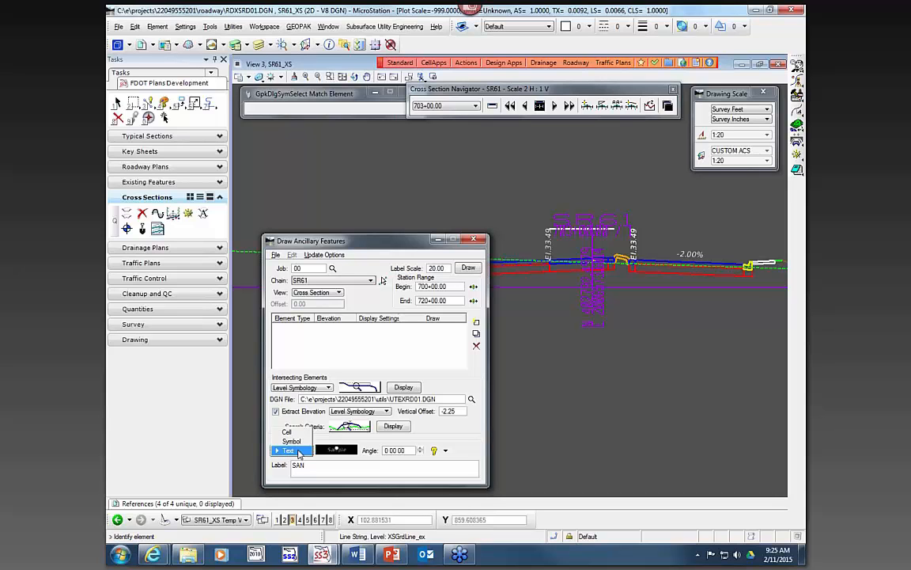
{"action": "left_click", "coordinate": [277, 398]}
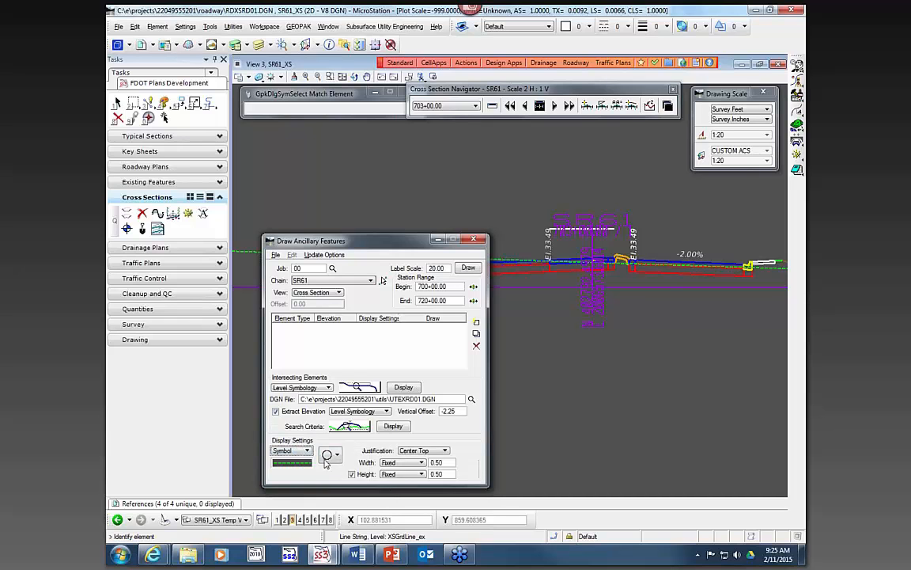
{"action": "left_click", "coordinate": [336, 459]}
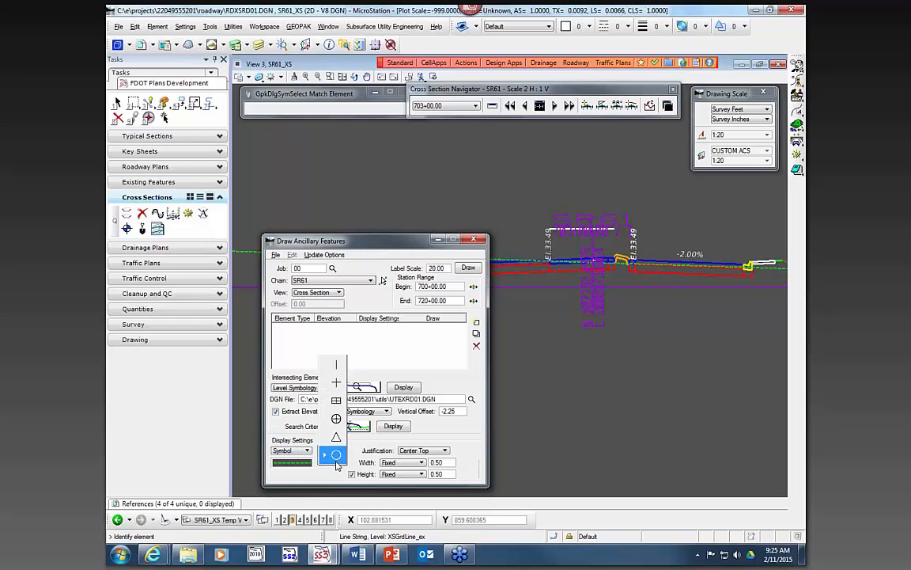
{"action": "left_click", "coordinate": [336, 457]}
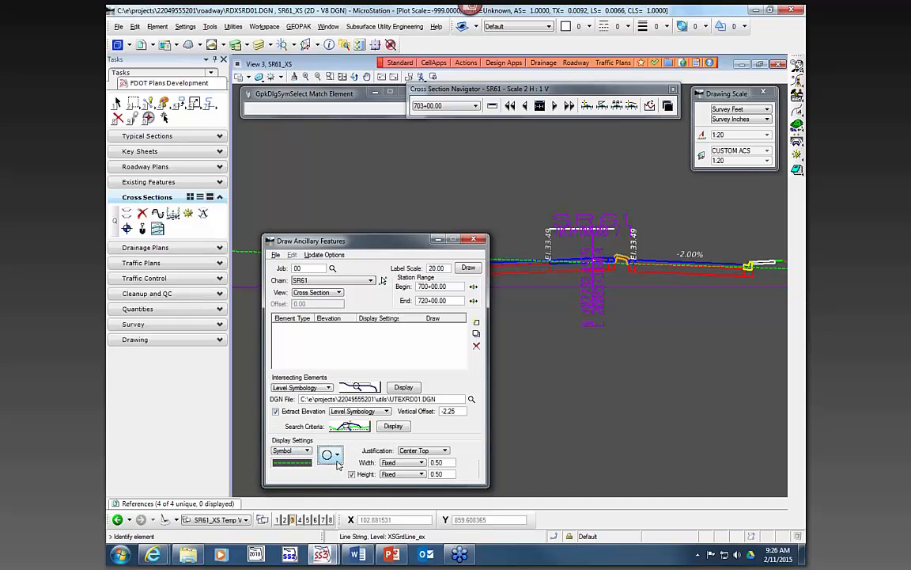
{"action": "left_click", "coordinate": [298, 466]}
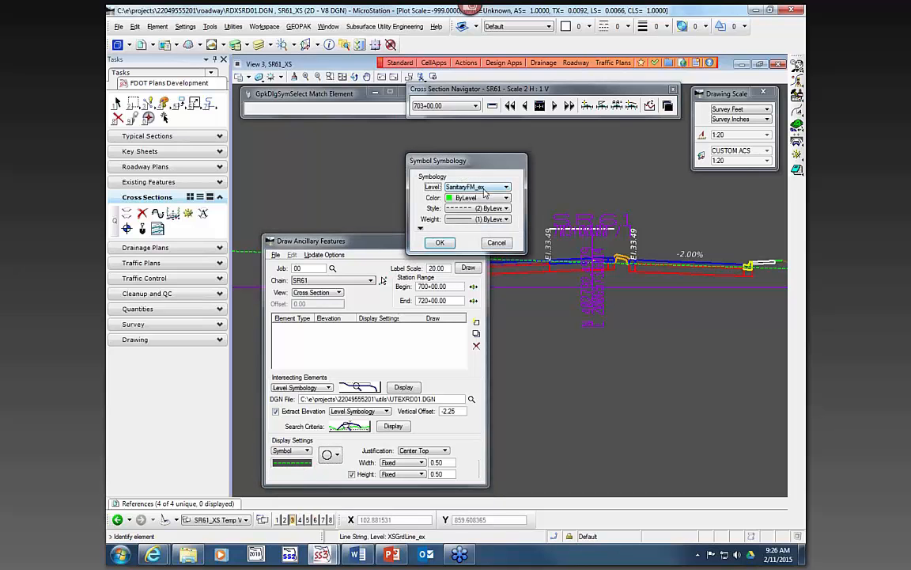
{"action": "left_click", "coordinate": [439, 242]}
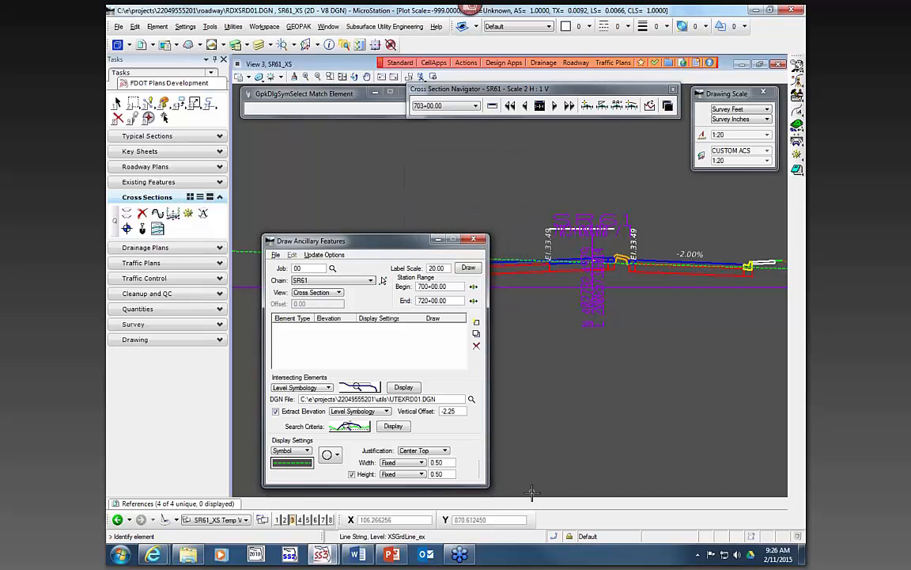
Keep the symbol justification at Center Top and move the Draw Ancillary Features dialog aside to uncover more of the cross section.
{"action": "left_click", "coordinate": [431, 453]}
{"action": "left_click", "coordinate": [431, 451]}
{"action": "left_click", "coordinate": [432, 451]}
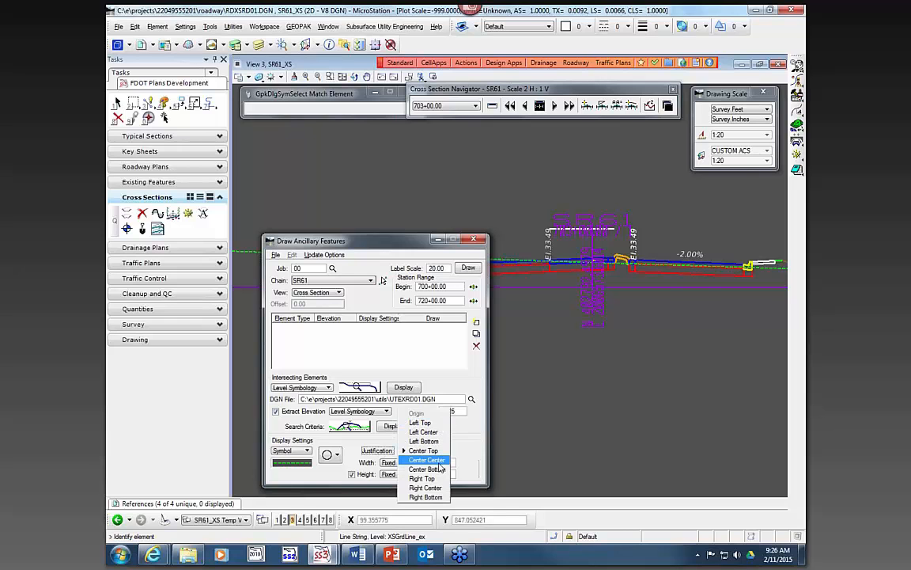
{"action": "left_click", "coordinate": [433, 451]}
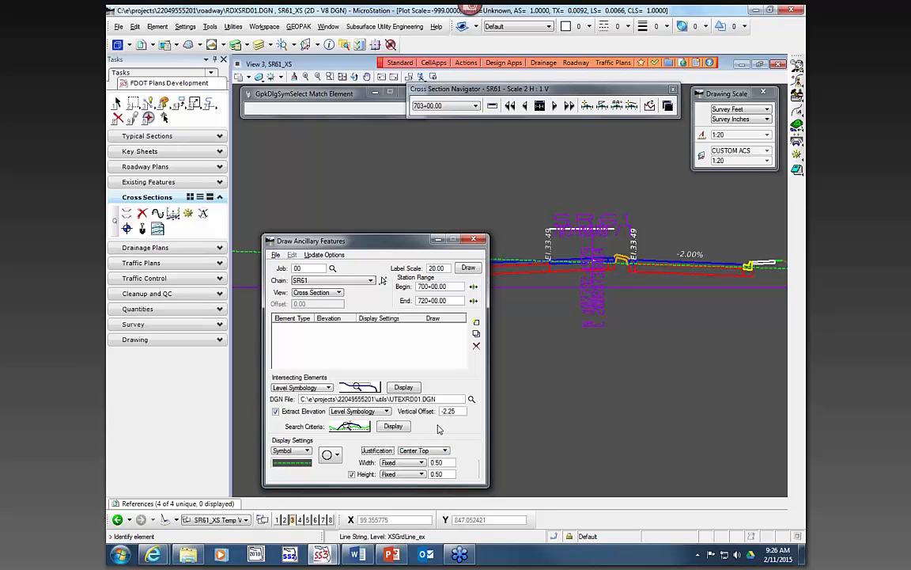
{"action": "left_click_drag", "start_coordinate": [401, 243], "coordinate": [368, 225]}
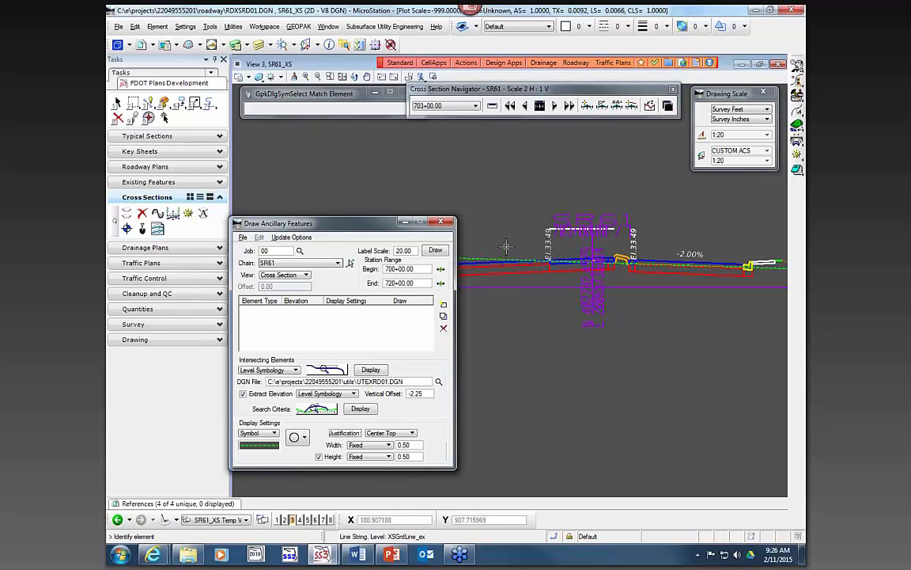
Set the vertical offset to -1.50 and add the sanitary circle symbol to the ancillary feature list.
{"action": "double_click", "coordinate": [428, 395]}
{"action": "type", "text": "-"}
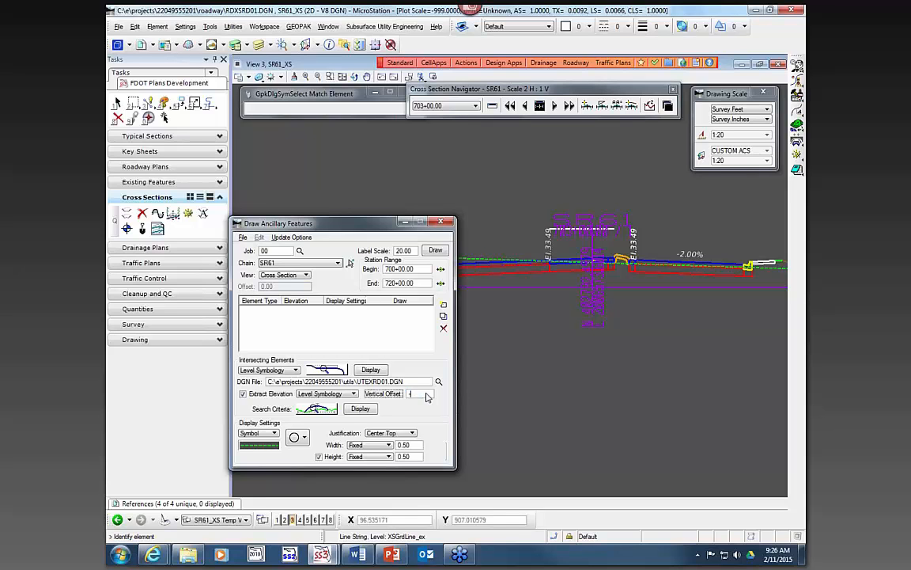
{"action": "key", "text": "Tab"}
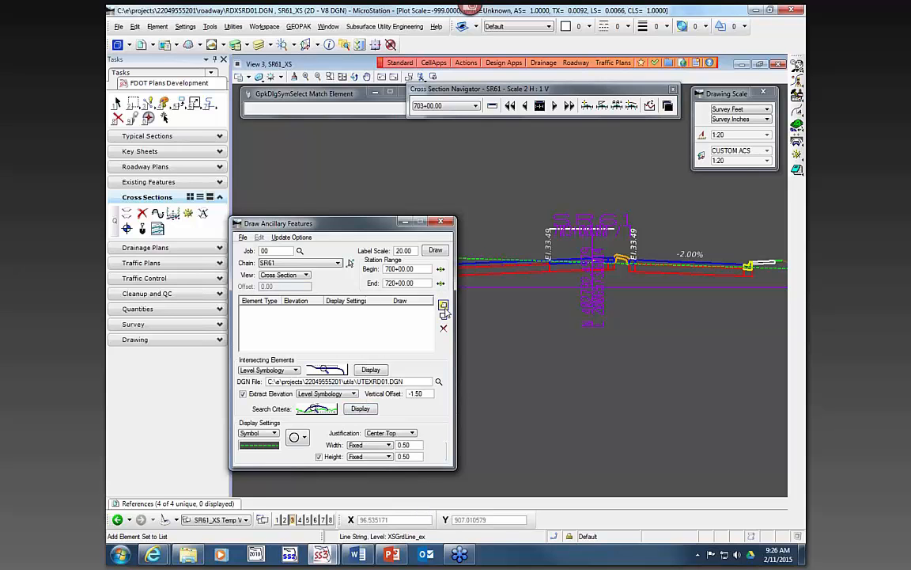
{"action": "left_click", "coordinate": [444, 311]}
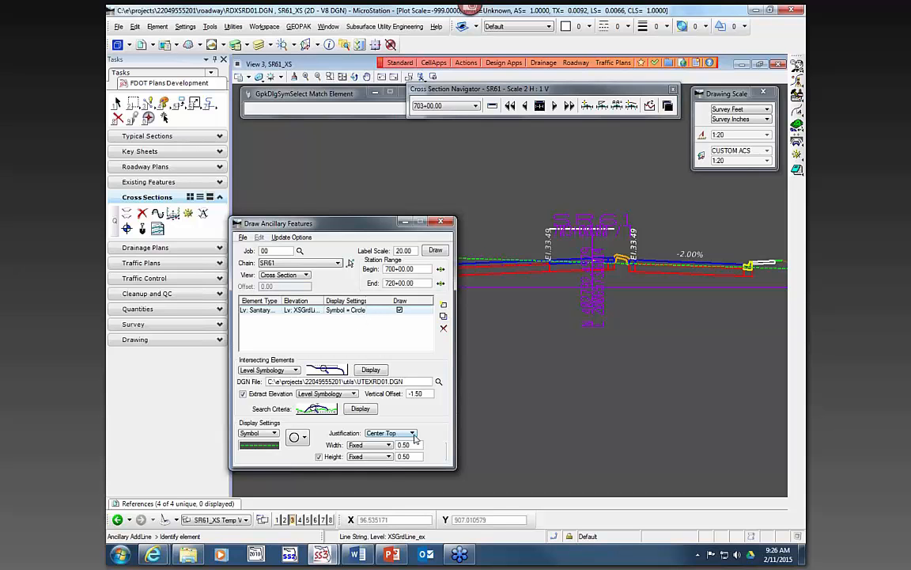
Switch the display settings to Text with the label SAN and accept the existing text symbology.
{"action": "left_click", "coordinate": [258, 433]}
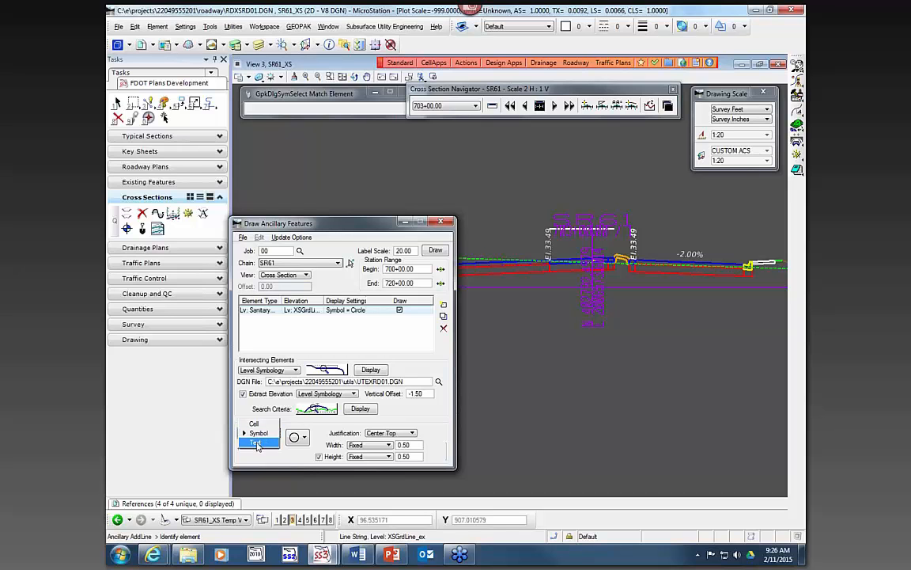
{"action": "left_click", "coordinate": [257, 444]}
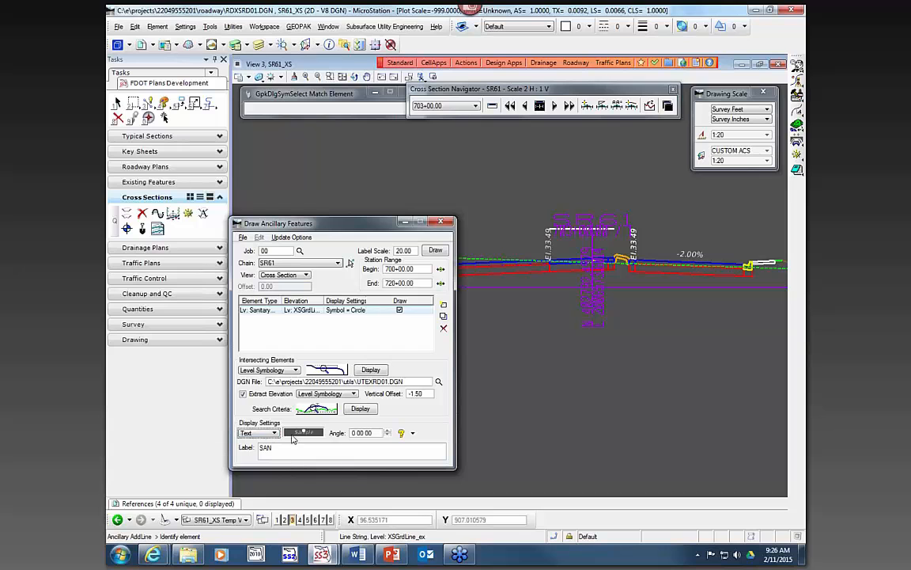
{"action": "double_click", "coordinate": [274, 451]}
{"action": "type", "text": "SAN"}
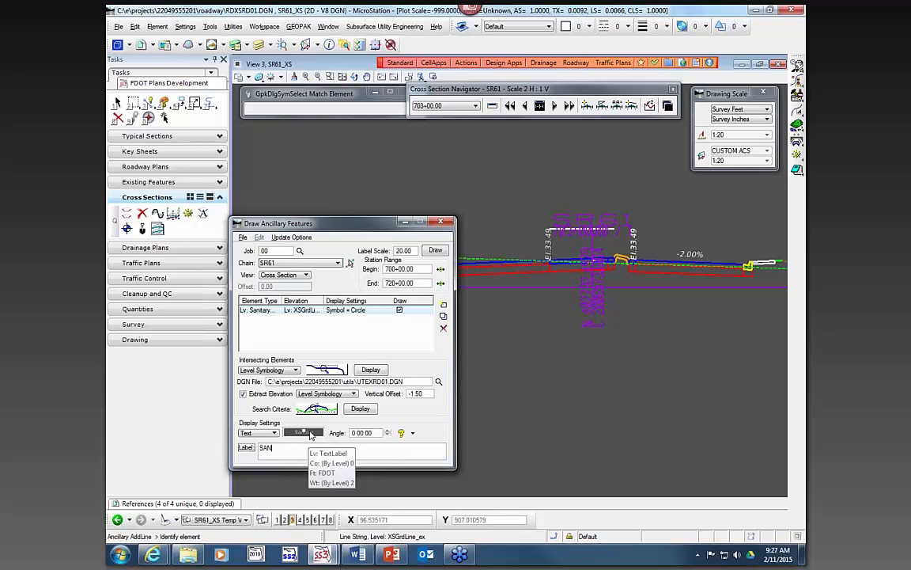
{"action": "left_click", "coordinate": [311, 434]}
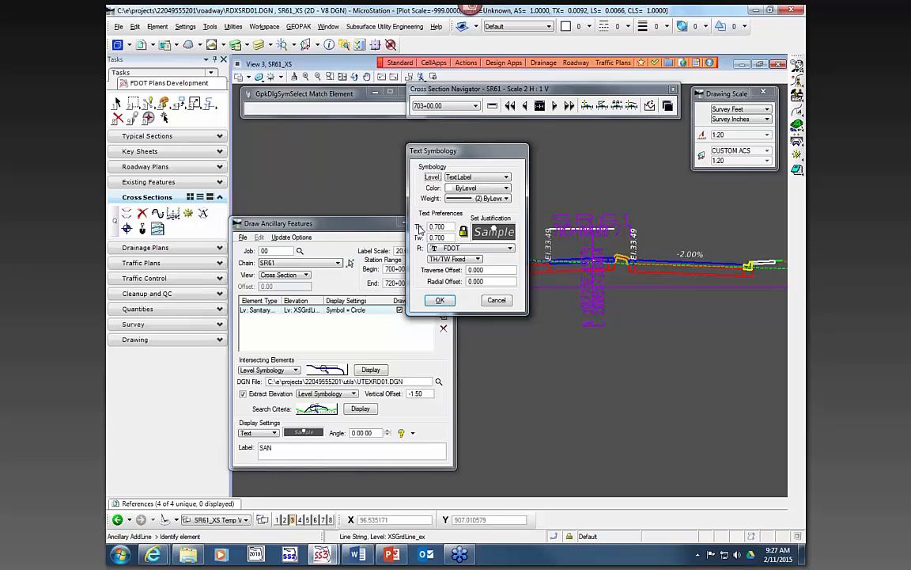
{"action": "left_click", "coordinate": [440, 301]}
Set the vertical offset to -2.25 and add the SAN text label as a second entry in the feature list.
{"action": "double_click", "coordinate": [426, 394]}
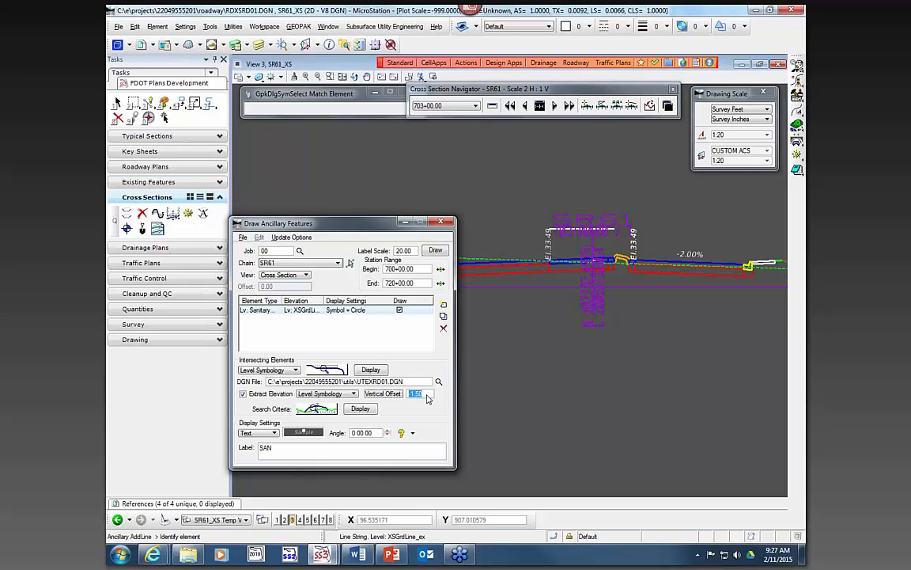
{"action": "type", "text": "-"}
{"action": "key", "text": "Tab"}
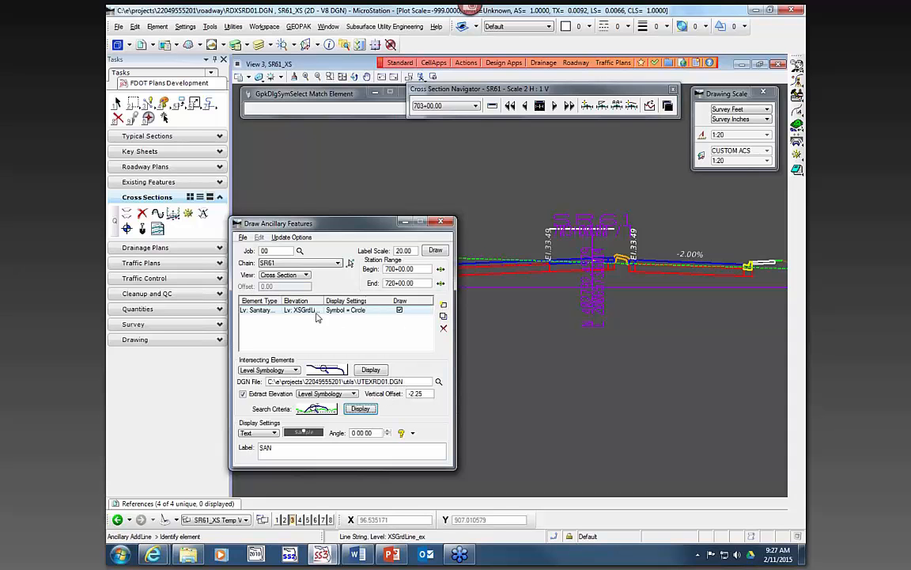
{"action": "left_click", "coordinate": [443, 304]}
{"action": "left_click", "coordinate": [357, 319]}
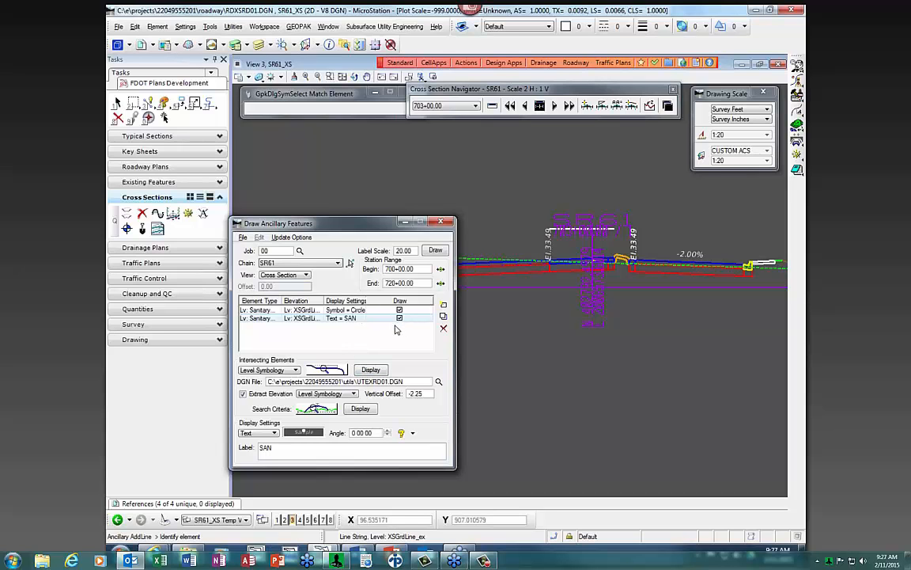
Draw the listed sanitary features on the cross sections on top of existing elements and check the drawn circle and label.
{"action": "left_click", "coordinate": [441, 285]}
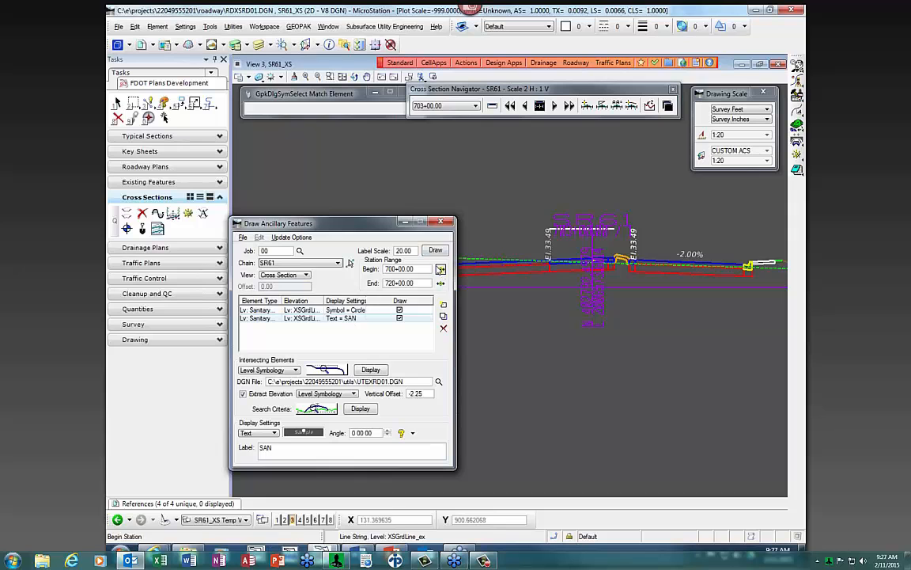
{"action": "left_click", "coordinate": [435, 250]}
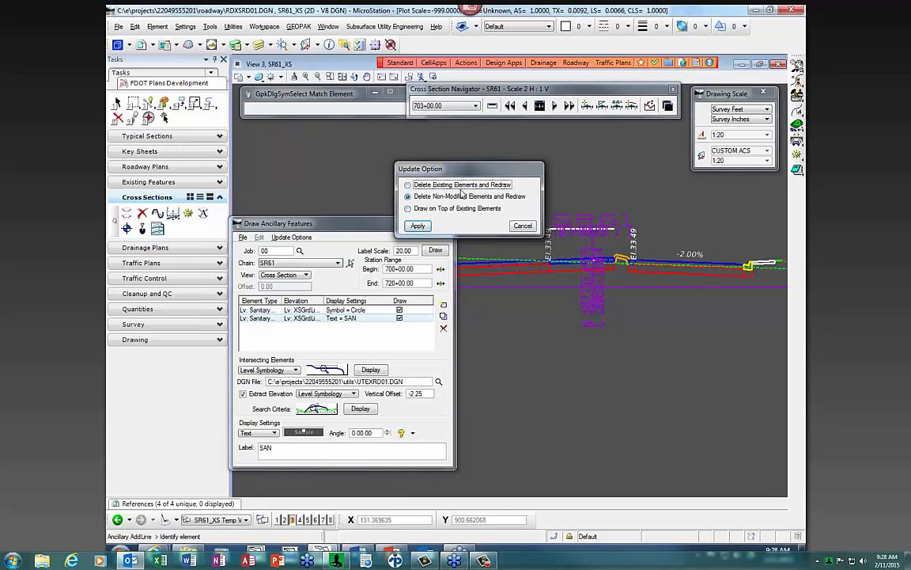
{"action": "left_click", "coordinate": [497, 208]}
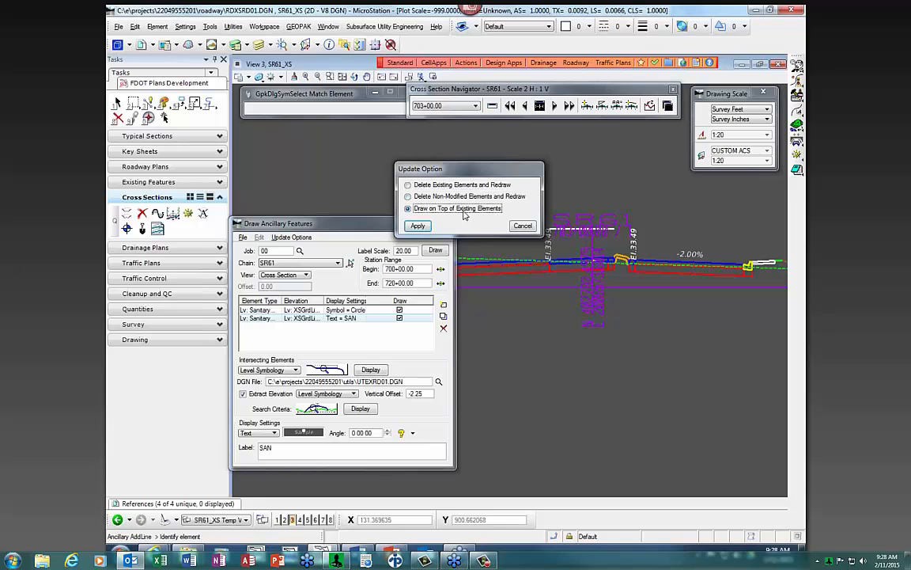
{"action": "left_click", "coordinate": [418, 227]}
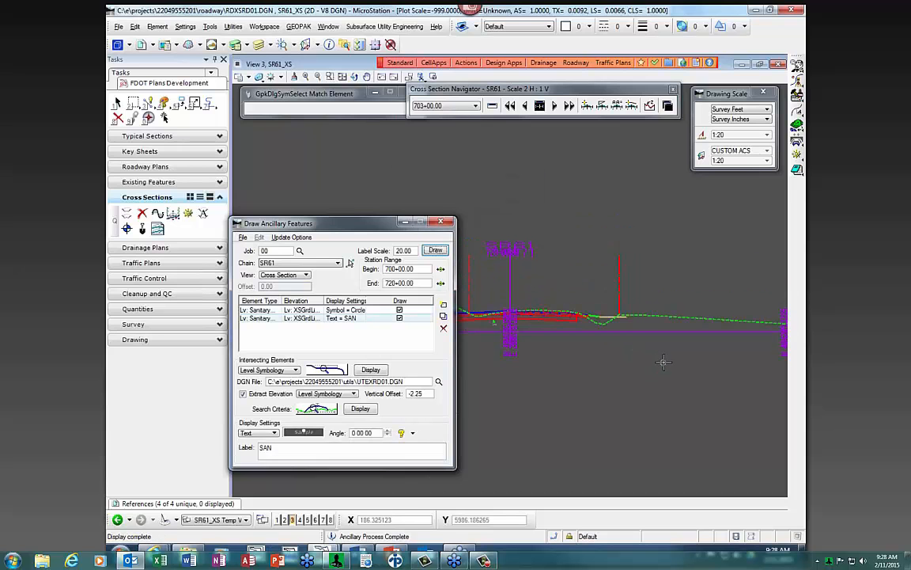
{"action": "scroll", "coordinate": [568, 280], "scroll_direction": "up", "scroll_amount": 5}
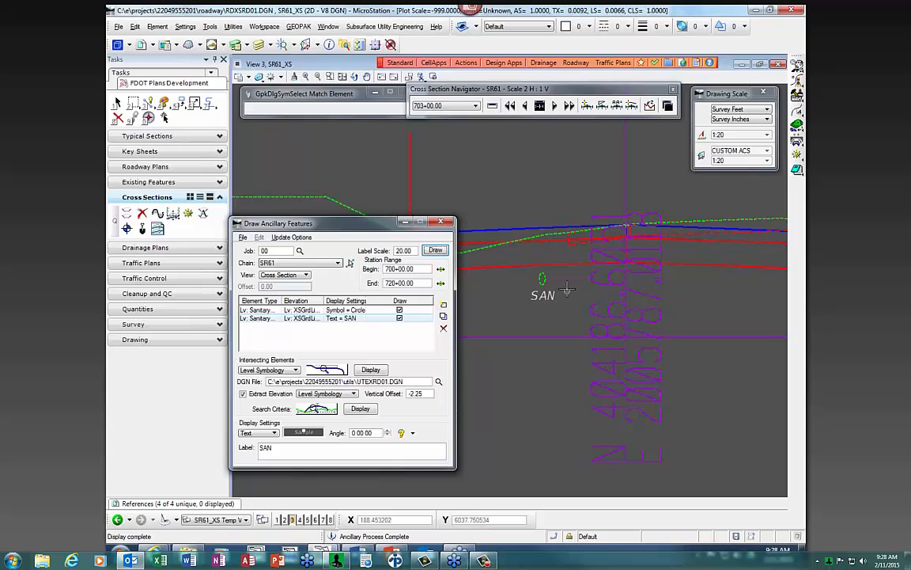
{"action": "scroll", "coordinate": [514, 315], "scroll_direction": "down", "scroll_amount": 2}
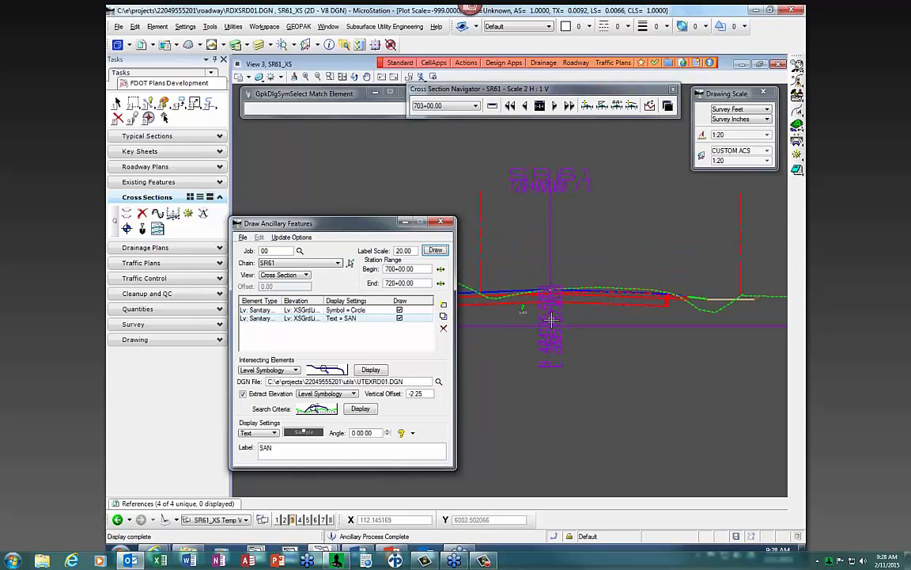
{"action": "scroll", "coordinate": [529, 294], "scroll_direction": "up", "scroll_amount": 1}
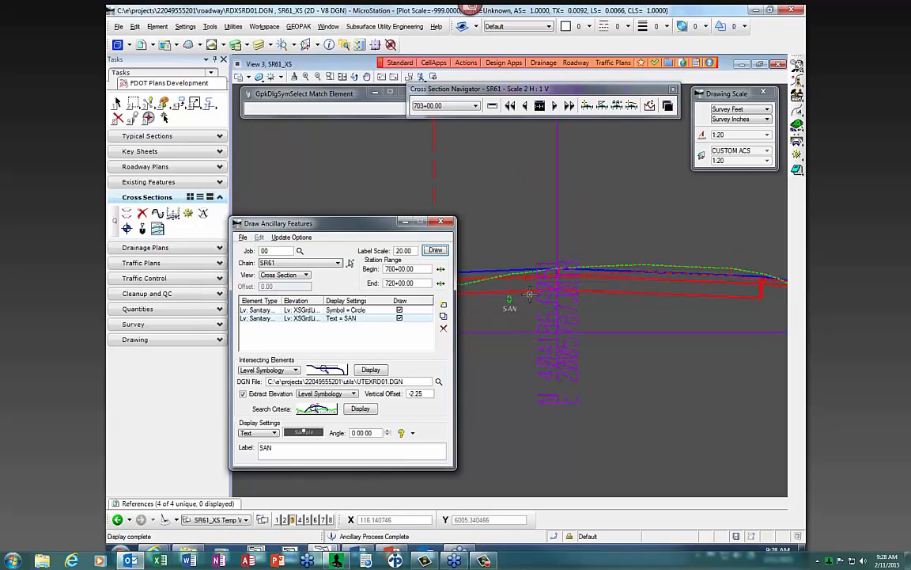
Save the ancillary feature settings as a new file named SR61_SAN.afd in the roadway folder.
{"action": "left_click_drag", "start_coordinate": [298, 226], "coordinate": [310, 221]}
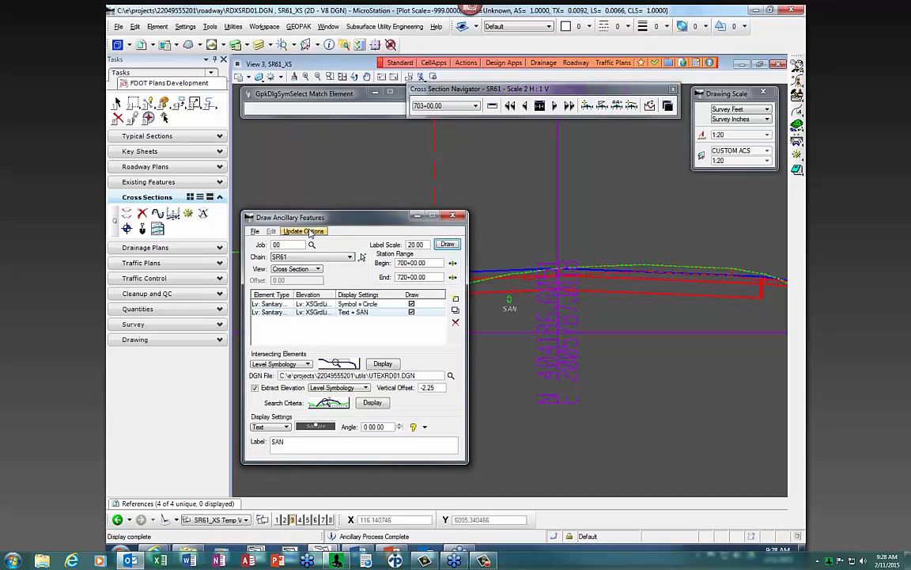
{"action": "left_click", "coordinate": [256, 232]}
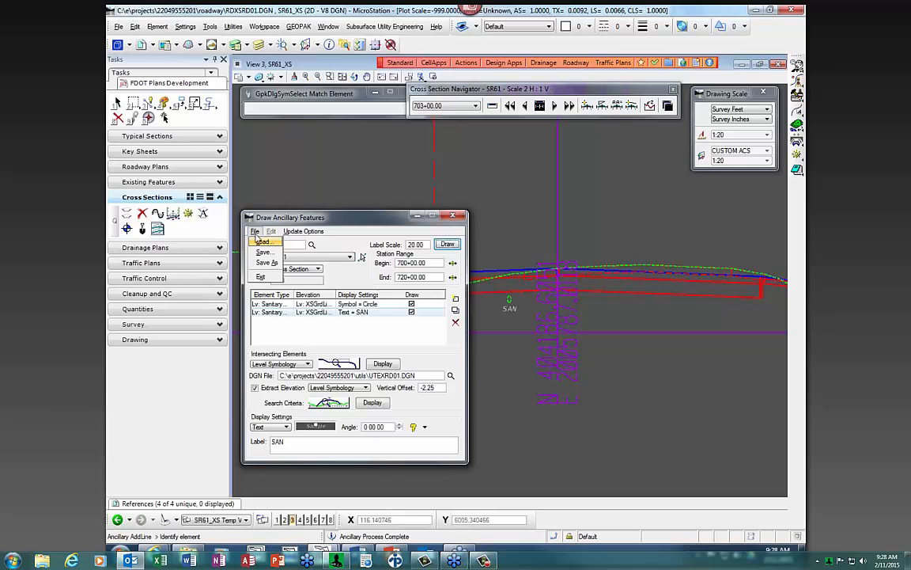
{"action": "left_click", "coordinate": [266, 262]}
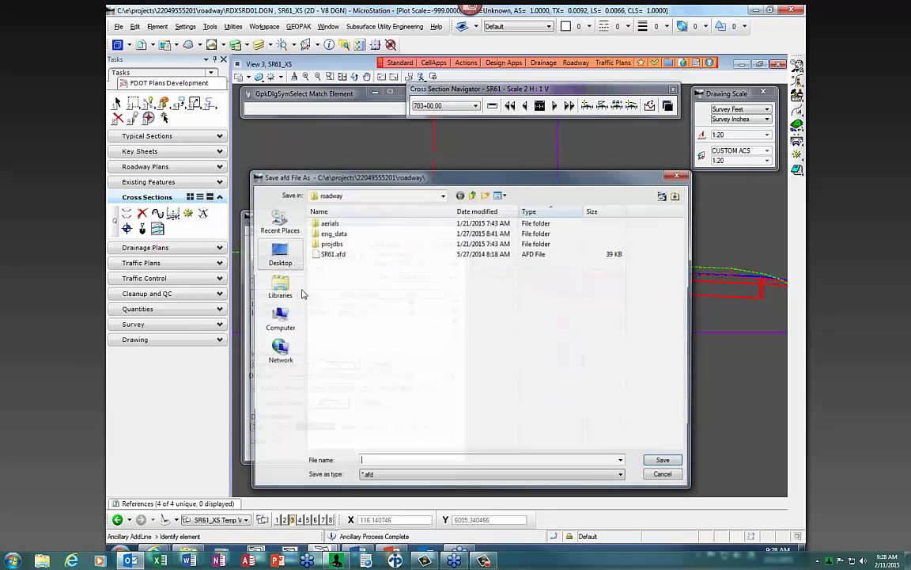
{"action": "left_click", "coordinate": [331, 254]}
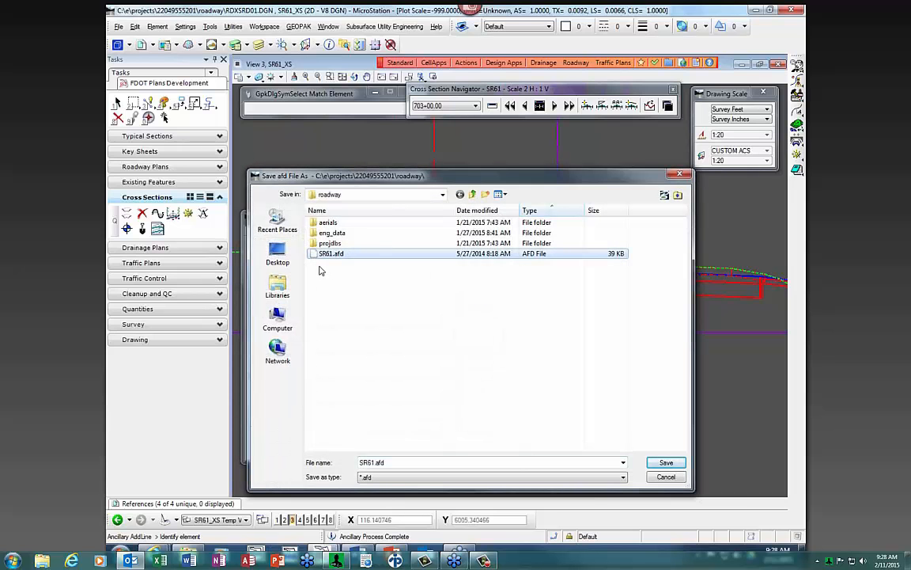
{"action": "left_click", "coordinate": [428, 461]}
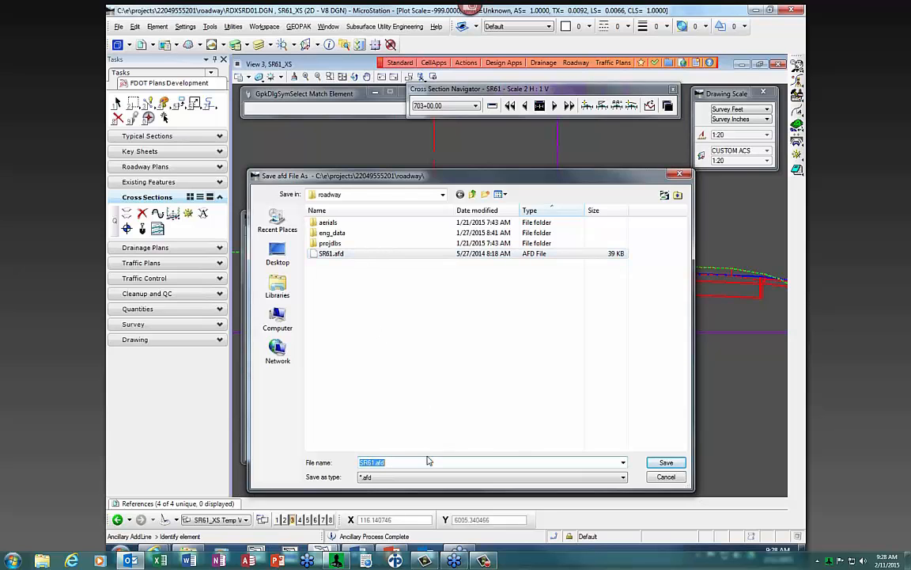
{"action": "left_click", "coordinate": [427, 461]}
{"action": "key", "text": "Left"}
{"action": "key", "text": "Left"}
{"action": "key", "text": "Left"}
{"action": "key", "text": "Left"}
{"action": "type", "text": "_SAN"}
{"action": "left_click", "coordinate": [676, 465]}
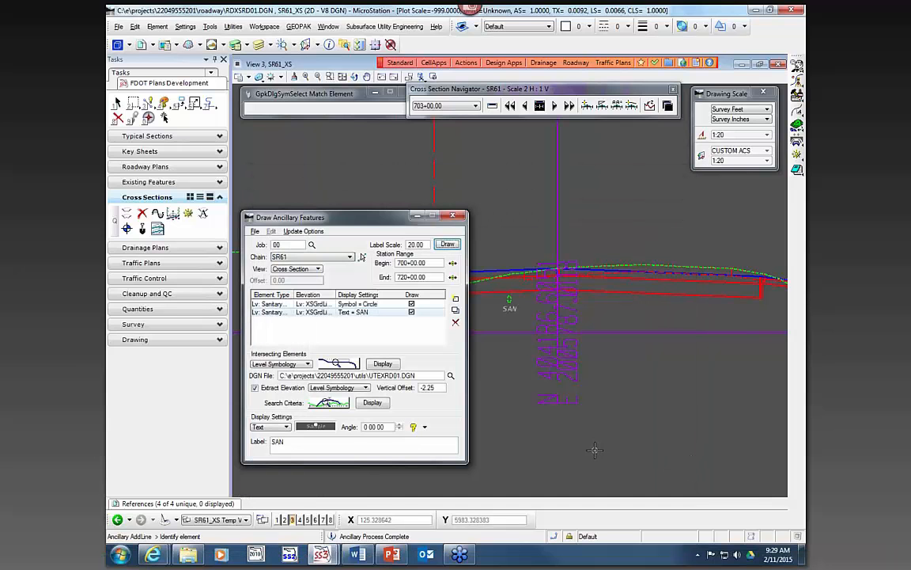
Identify the vertical dashed right-of-way line to the right of the cross section's centerline, then release it.
{"action": "scroll", "coordinate": [587, 202], "scroll_direction": "down", "scroll_amount": 4}
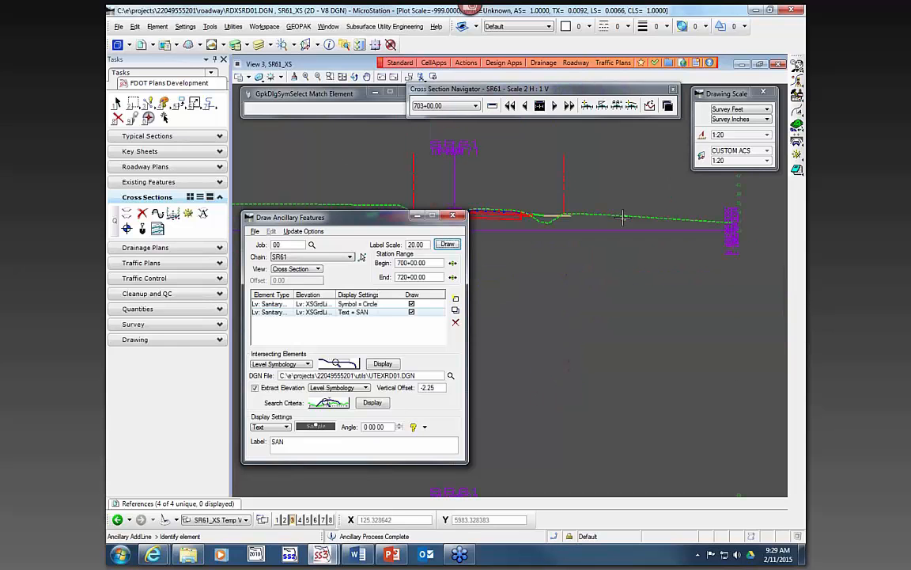
{"action": "scroll", "coordinate": [602, 207], "scroll_direction": "up", "scroll_amount": 5}
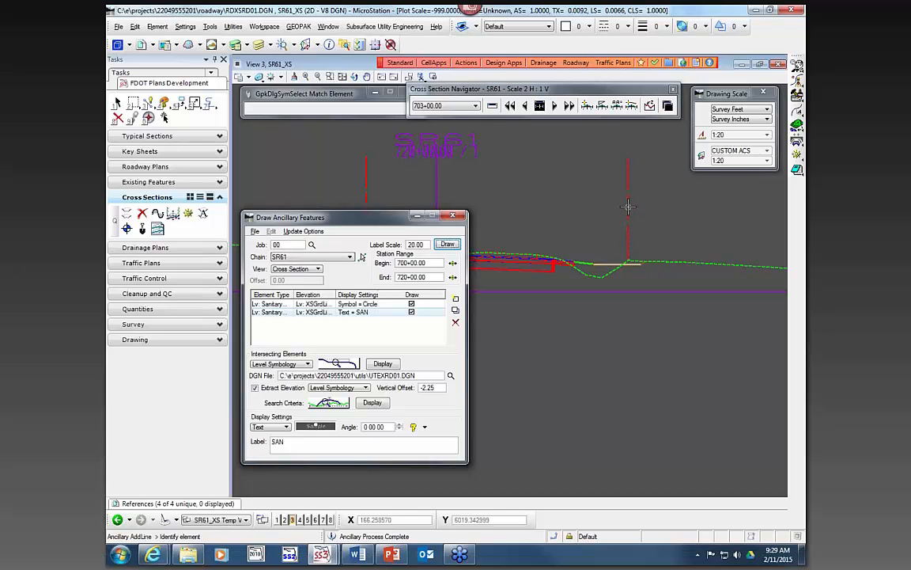
{"action": "left_click", "coordinate": [627, 209]}
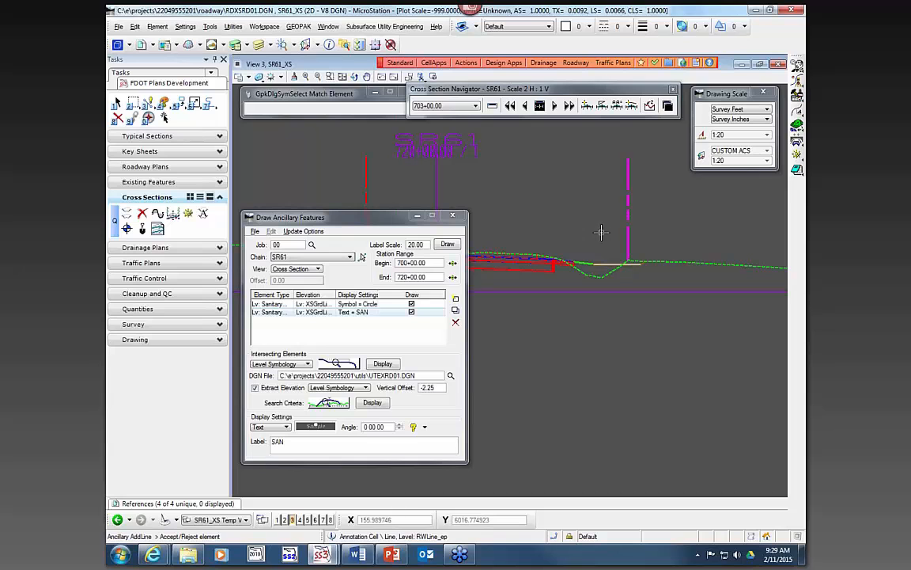
{"action": "right_click", "coordinate": [607, 233]}
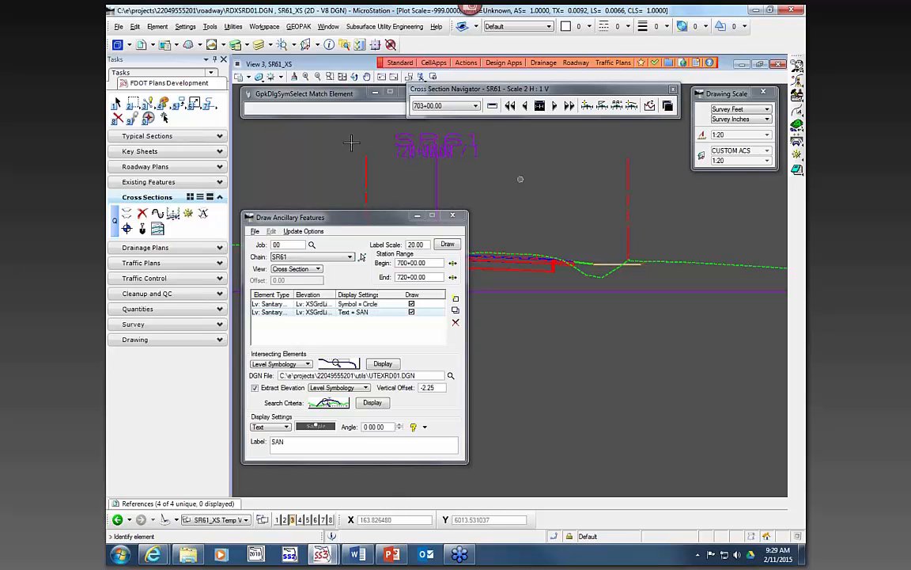
Close Draw Ancillary Features and open the Borehole Navigator over the cross section view.
{"action": "left_click_drag", "start_coordinate": [300, 216], "coordinate": [356, 249]}
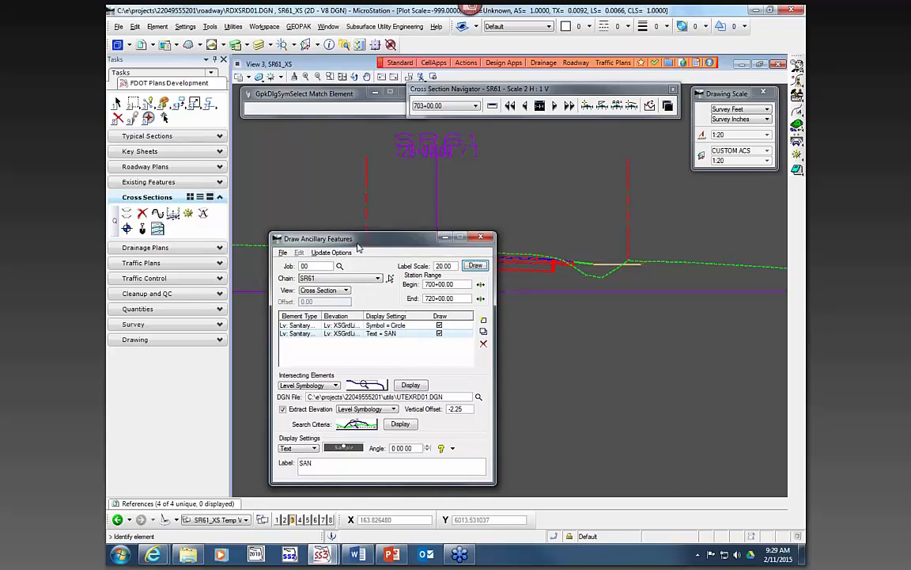
{"action": "left_click", "coordinate": [480, 237]}
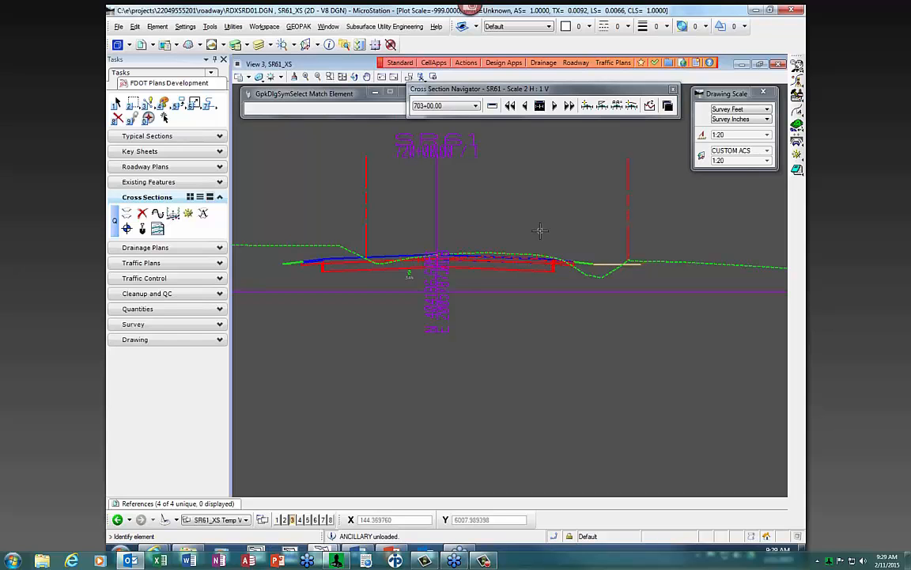
{"action": "left_click", "coordinate": [127, 229]}
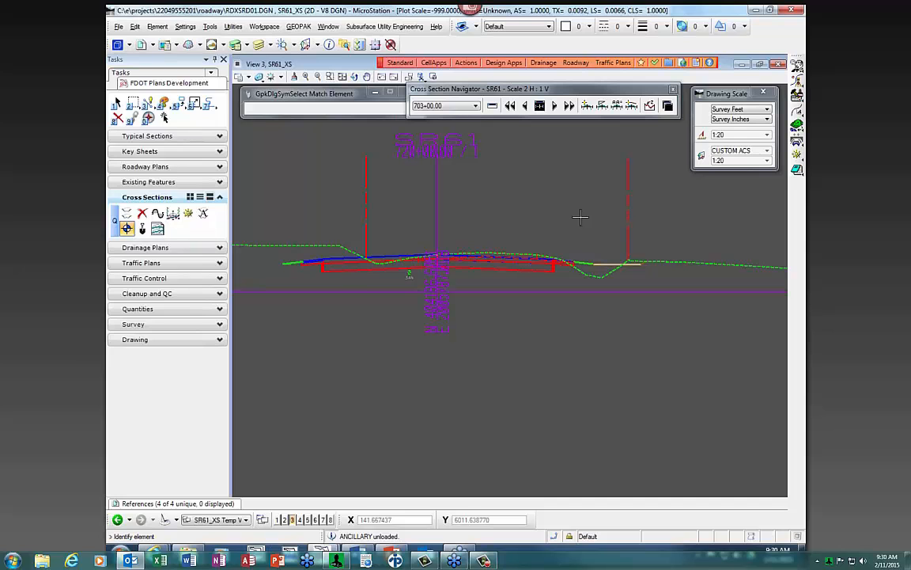
{"action": "left_click_drag", "start_coordinate": [150, 77], "coordinate": [436, 248]}
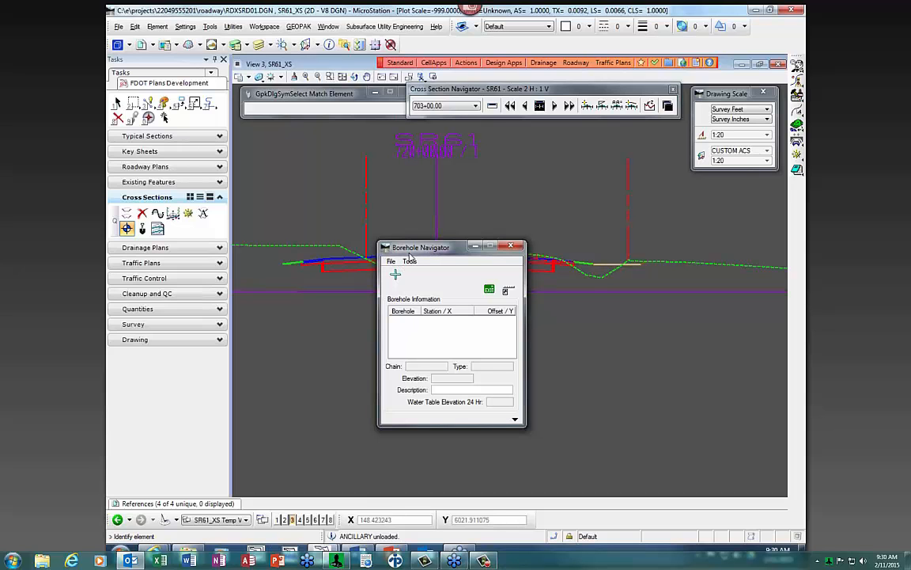
Create a new geotechnical .gtd file in the roadway folder, adding -1 to the SR61 file name.
{"action": "left_click_drag", "start_coordinate": [385, 246], "coordinate": [386, 231]}
{"action": "left_click", "coordinate": [393, 244]}
{"action": "left_click", "coordinate": [398, 257]}
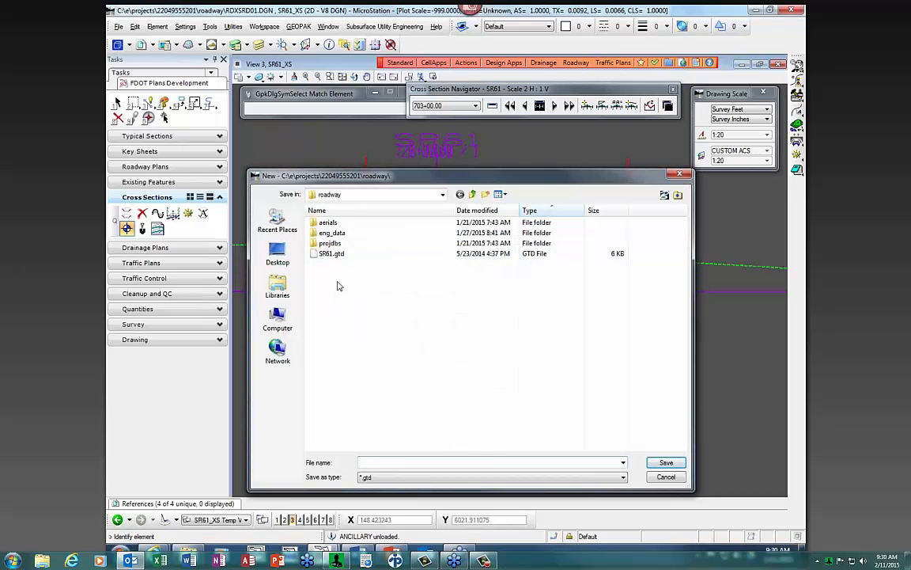
{"action": "left_click", "coordinate": [350, 254]}
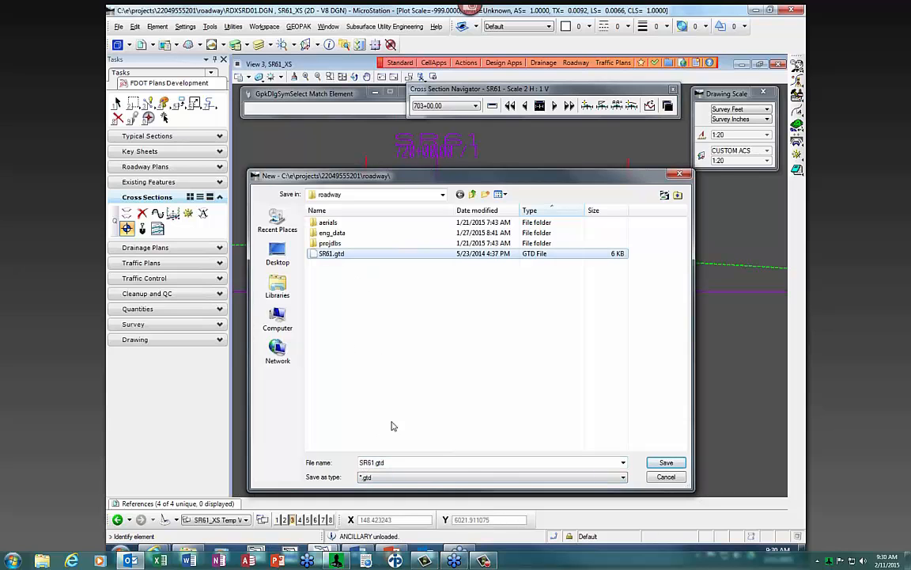
{"action": "double_click", "coordinate": [374, 462]}
{"action": "key", "text": "Left"}
{"action": "type", "text": "-1"}
{"action": "left_click", "coordinate": [667, 462]}
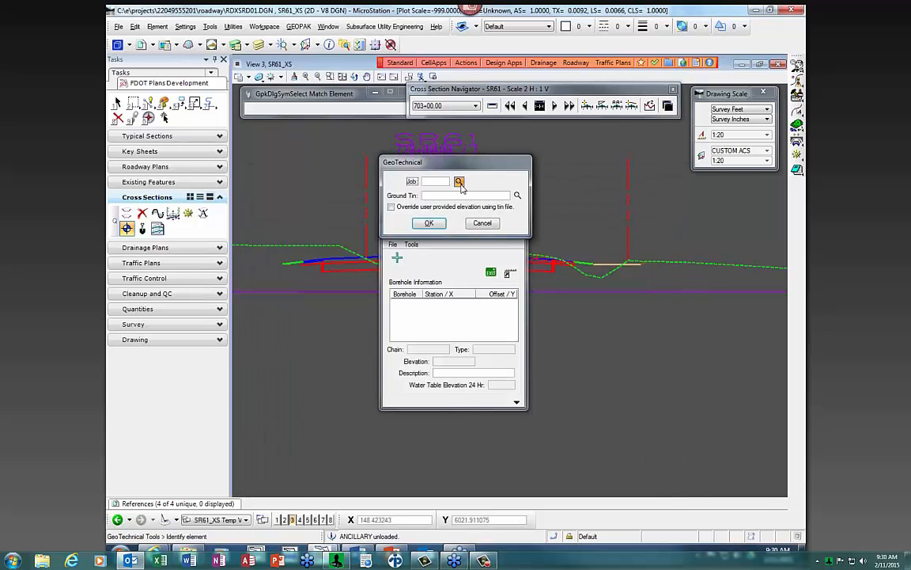
Set the job of the new geotechnical file to 00.
{"action": "left_click", "coordinate": [458, 182]}
{"action": "left_click", "coordinate": [455, 178]}
{"action": "left_click", "coordinate": [448, 261]}
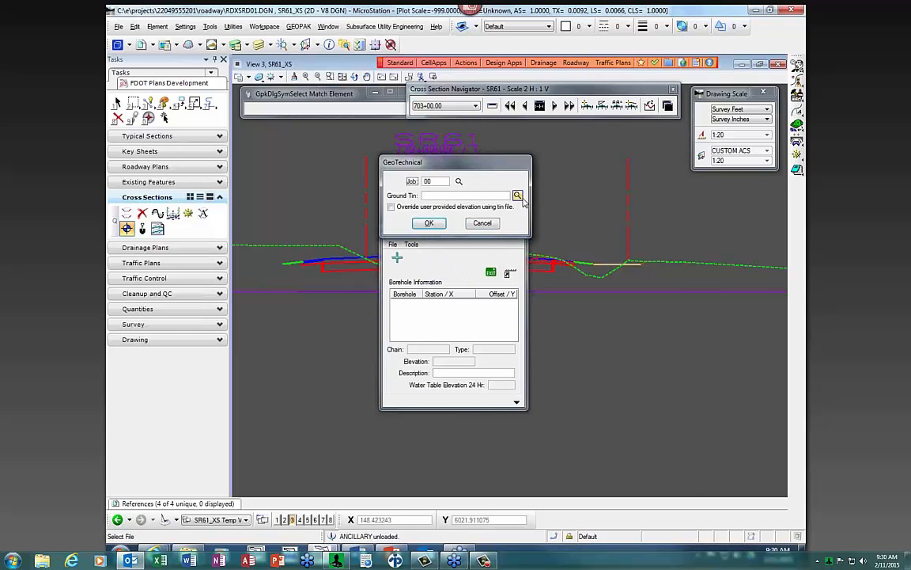
Set the ground TIN to GDTMRD01.tin from the project's survey folder and accept it with user-provided elevations overridden by the TIN file.
{"action": "left_click", "coordinate": [517, 196]}
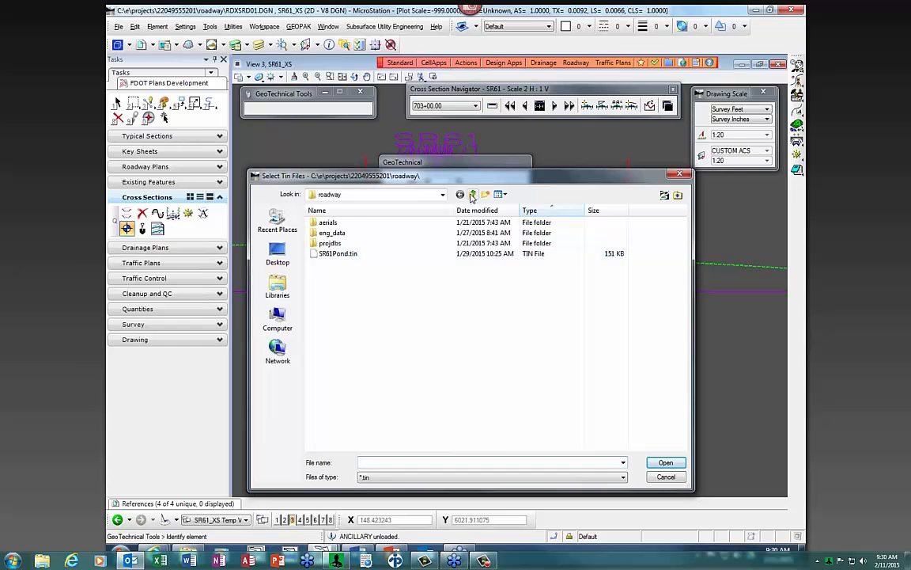
{"action": "left_click", "coordinate": [472, 197]}
{"action": "left_click", "coordinate": [332, 379]}
{"action": "scroll", "coordinate": [368, 392], "scroll_direction": "down", "scroll_amount": 3}
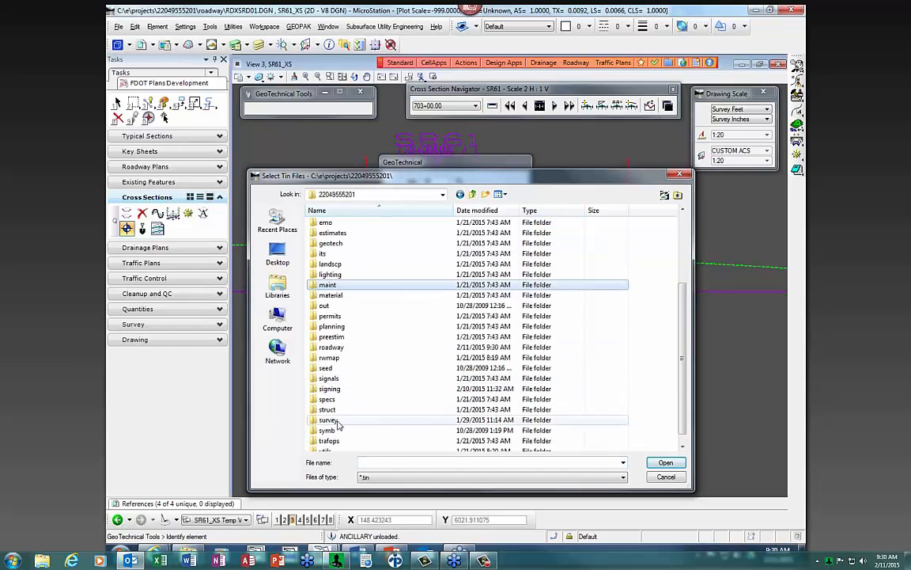
{"action": "double_click", "coordinate": [332, 421]}
{"action": "left_click", "coordinate": [349, 235]}
{"action": "left_click", "coordinate": [663, 462]}
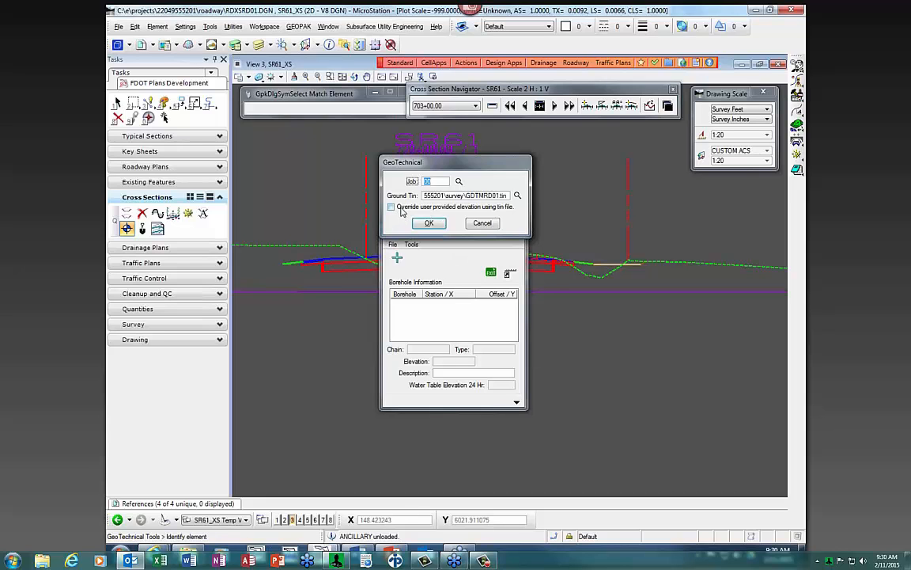
{"action": "left_click", "coordinate": [392, 207]}
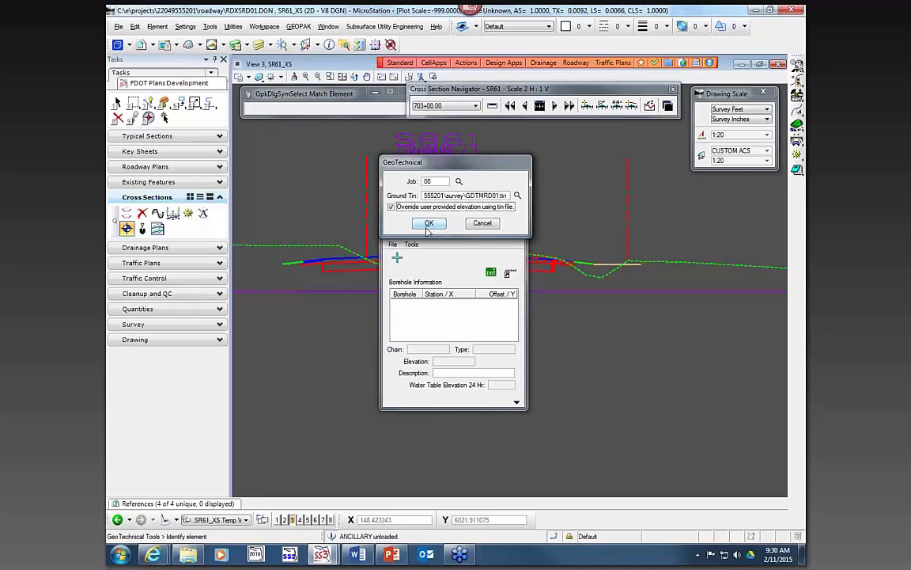
{"action": "left_click", "coordinate": [428, 224]}
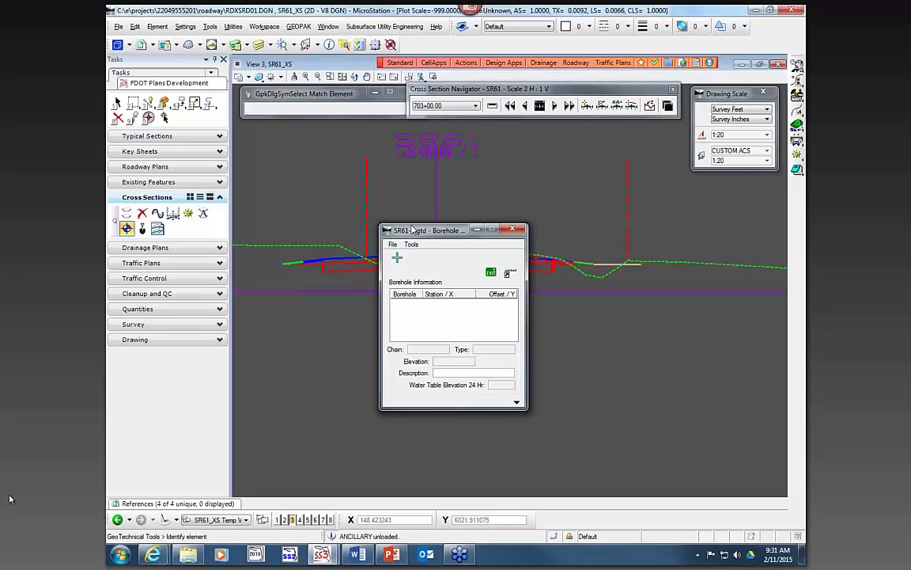
Import the borehole data from SR61_Boreholetpk.brh in the roadway folder as a CSV borehole import.
{"action": "left_click", "coordinate": [392, 245]}
{"action": "mouse_move", "coordinate": [415, 302]}
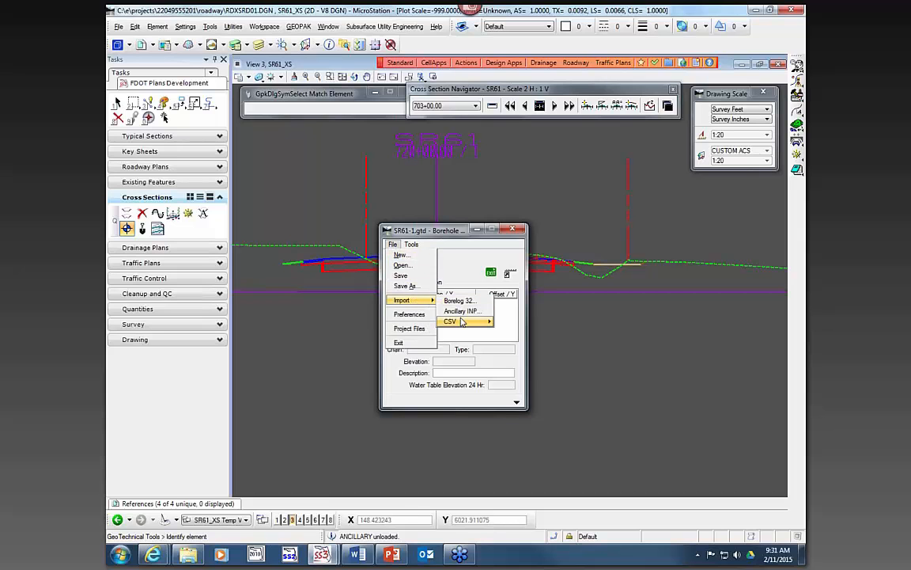
{"action": "mouse_move", "coordinate": [464, 322]}
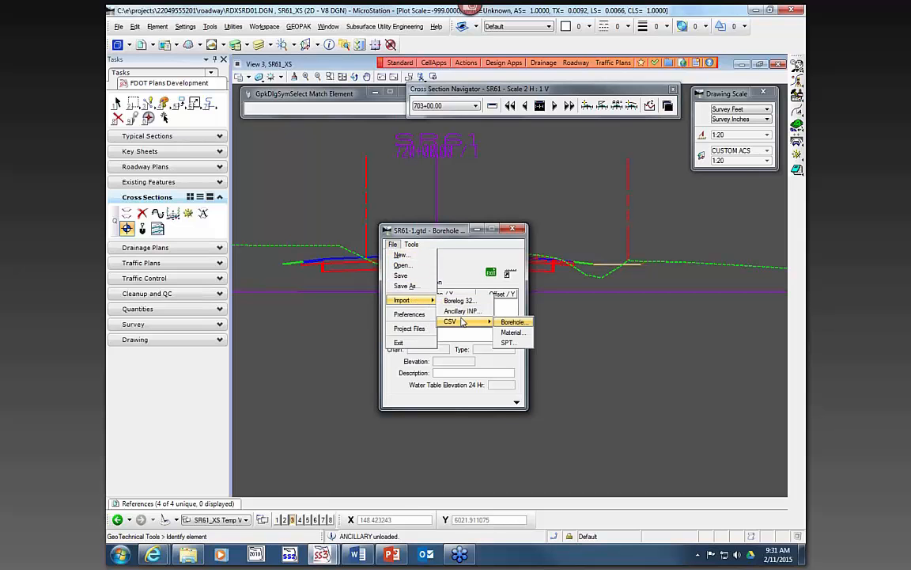
{"action": "left_click", "coordinate": [511, 321]}
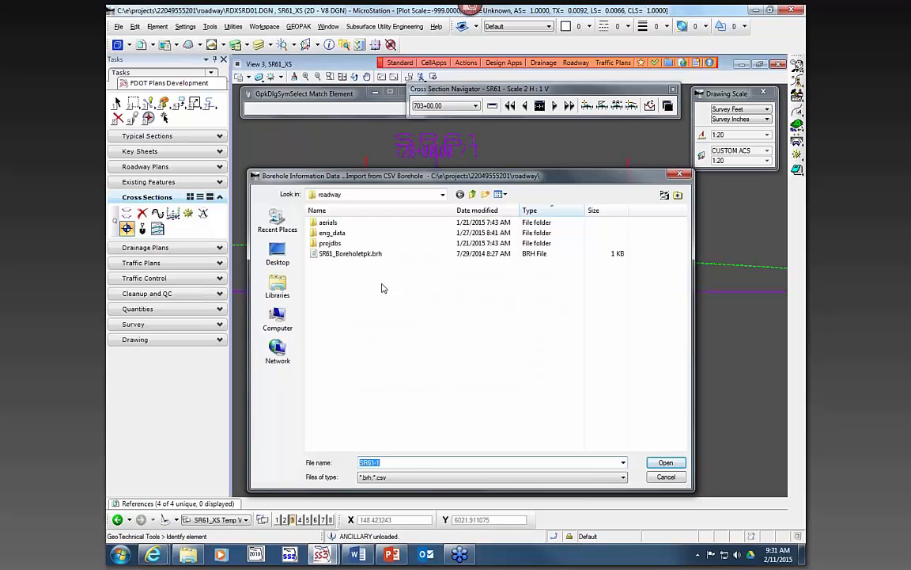
{"action": "left_click", "coordinate": [370, 253]}
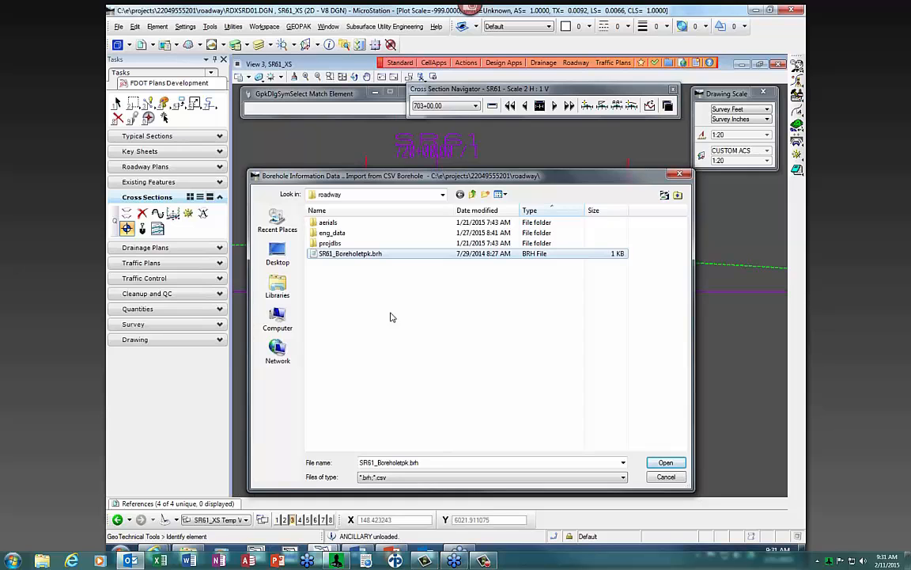
{"action": "left_click", "coordinate": [358, 250]}
{"action": "left_click", "coordinate": [667, 463]}
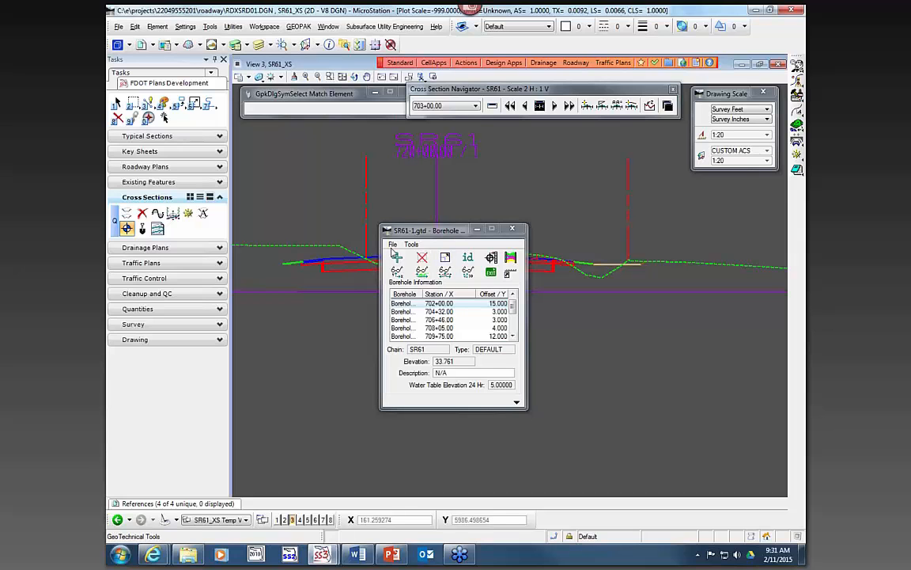
Import the material data from SR61_material.mtl in the roadway folder as a CSV material import.
{"action": "left_click", "coordinate": [393, 244]}
{"action": "mouse_move", "coordinate": [404, 302]}
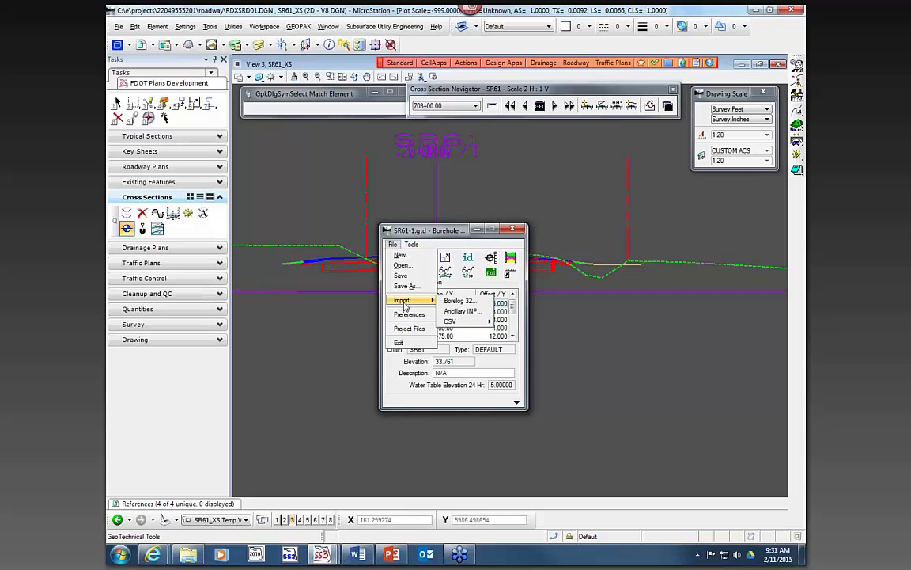
{"action": "mouse_move", "coordinate": [467, 321]}
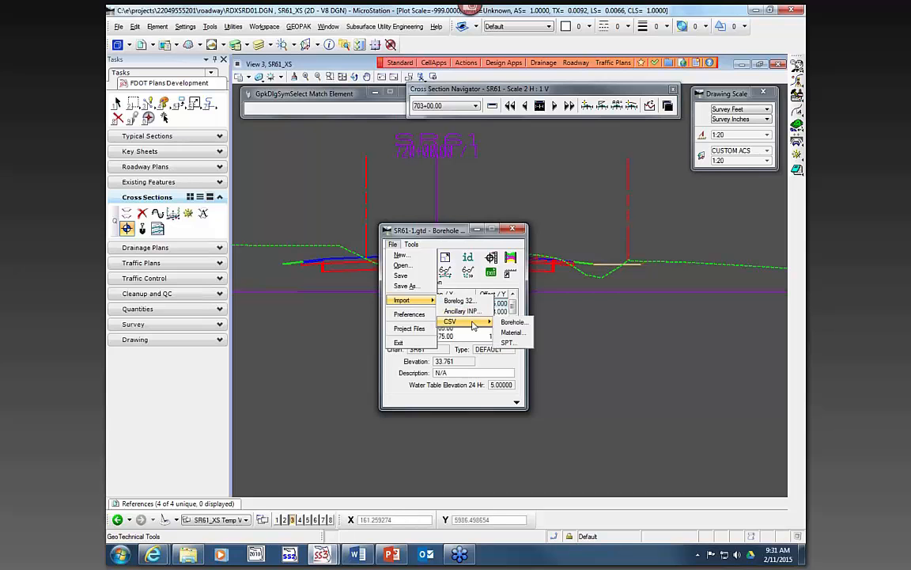
{"action": "left_click", "coordinate": [512, 333]}
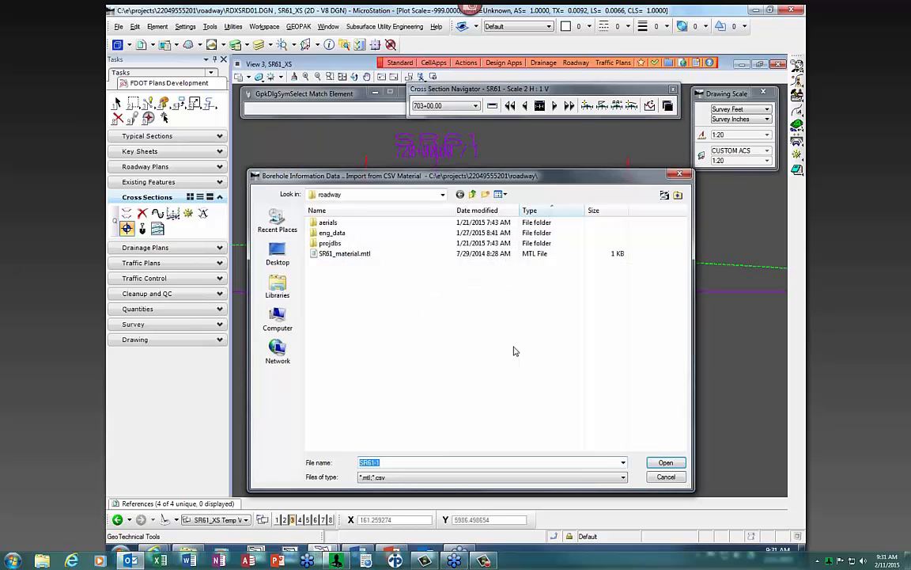
{"action": "left_click", "coordinate": [382, 254]}
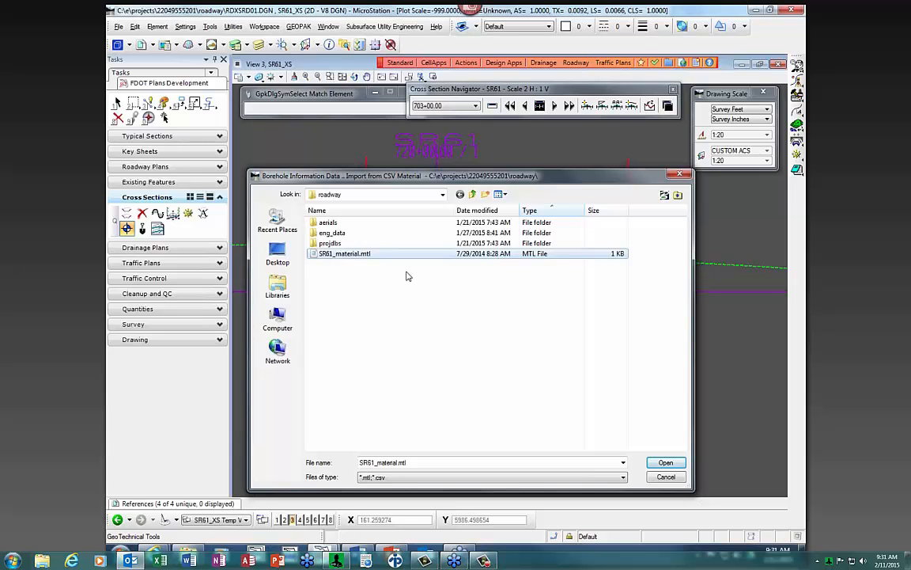
{"action": "left_click", "coordinate": [664, 462]}
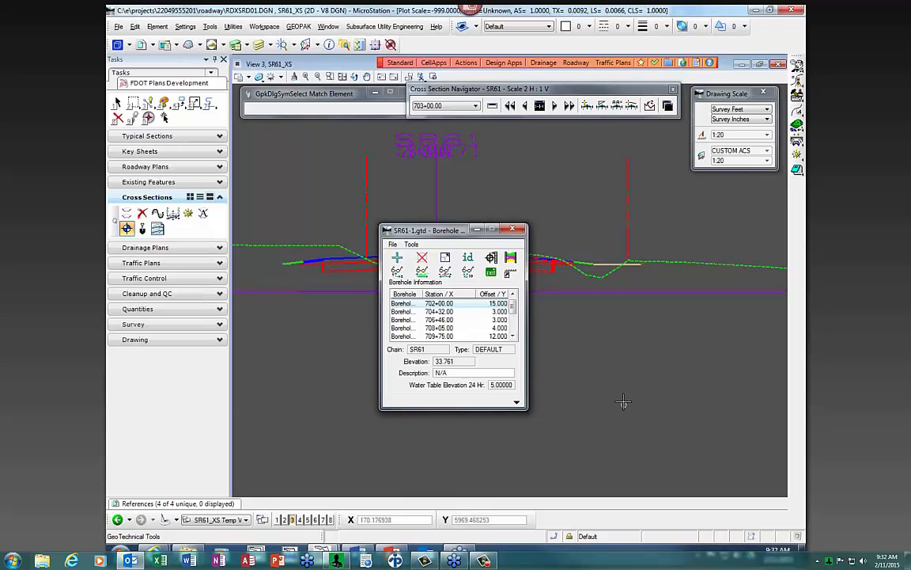
Expand the material information, check the boreholes at stations 704+32, 706+46 and 708+05, and save the geotechnical file.
{"action": "left_click", "coordinate": [516, 402]}
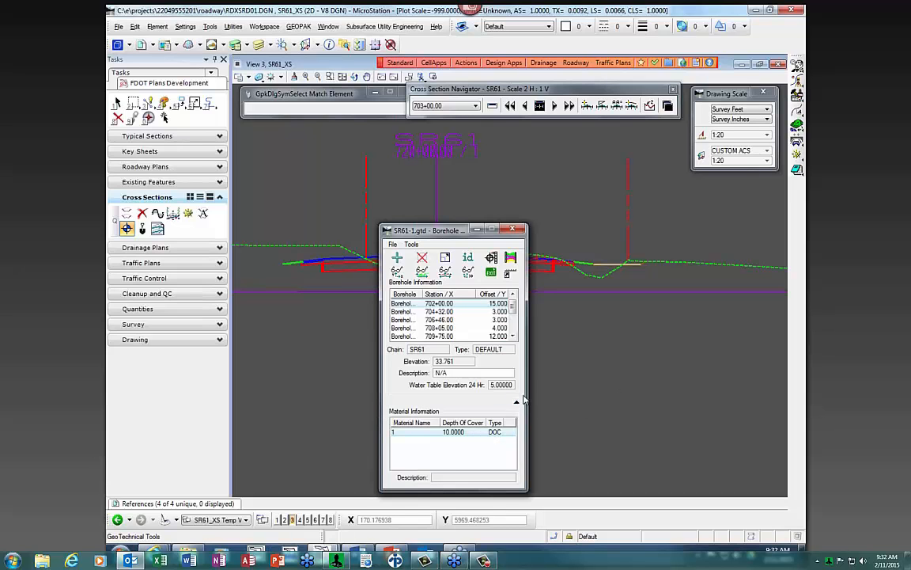
{"action": "left_click", "coordinate": [438, 313]}
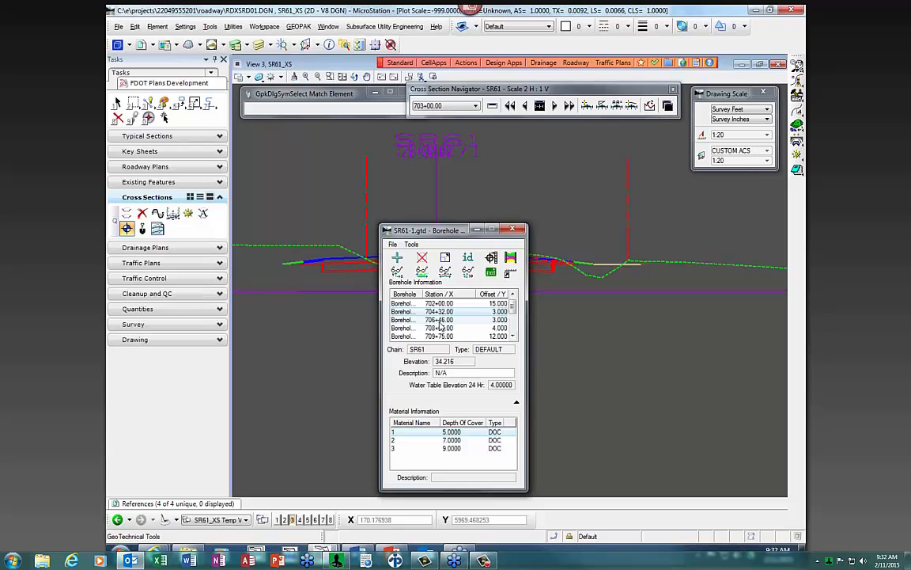
{"action": "left_click", "coordinate": [440, 321]}
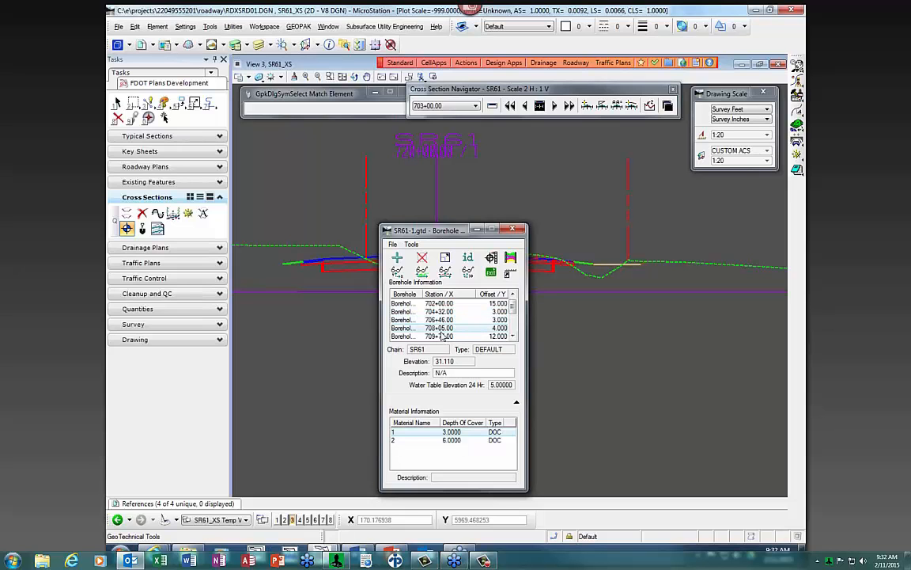
{"action": "left_click", "coordinate": [440, 328]}
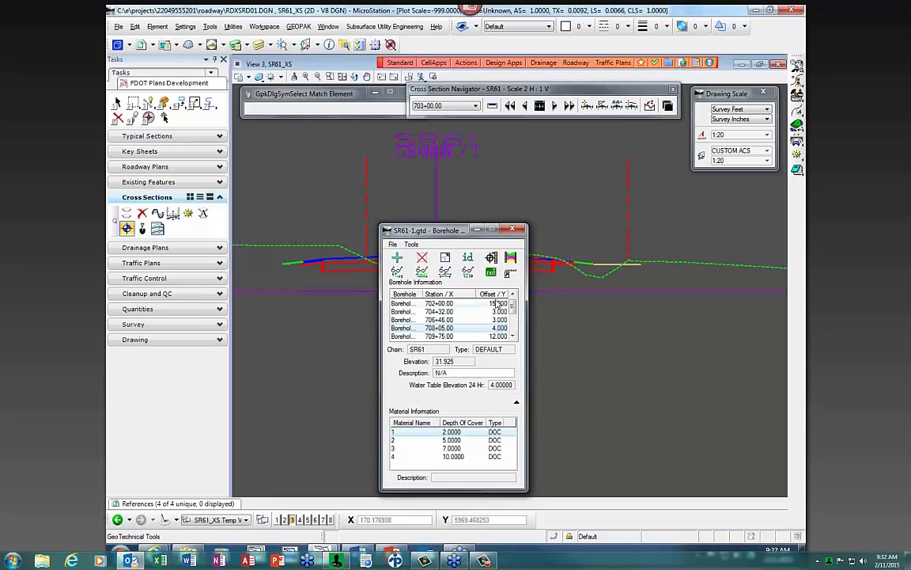
{"action": "left_click", "coordinate": [392, 245]}
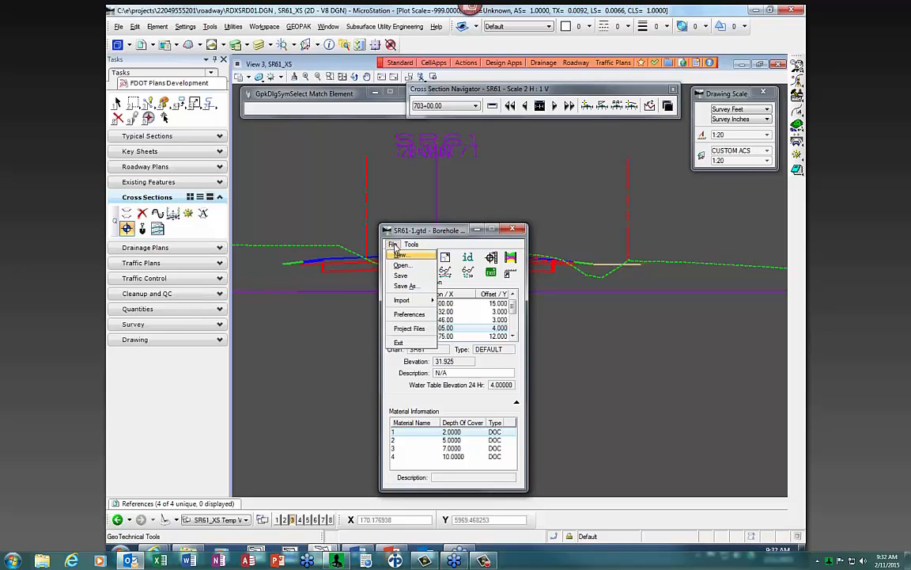
{"action": "left_click", "coordinate": [408, 281]}
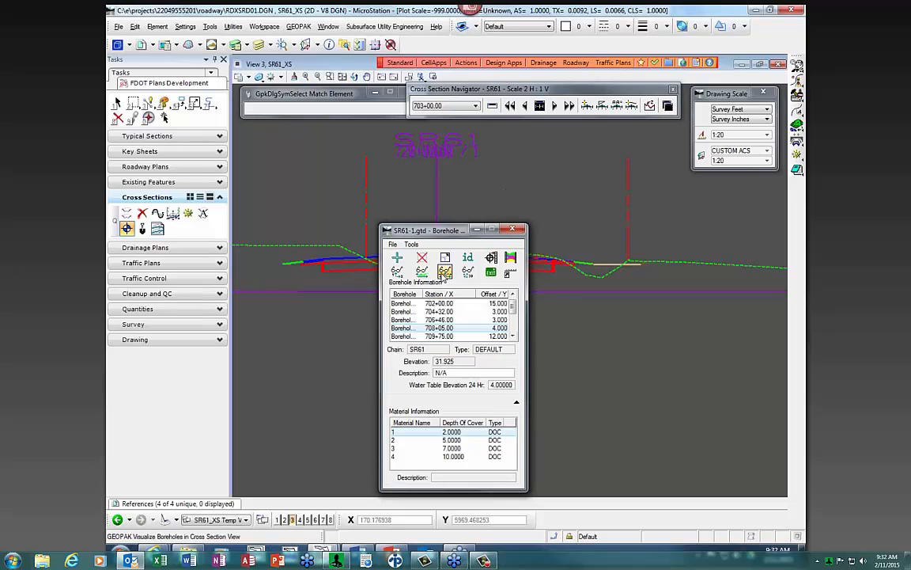
Open Visualize Boreholes in Cross Section View, set the chain to SR61, and look through its borehole list.
{"action": "left_click", "coordinate": [445, 272]}
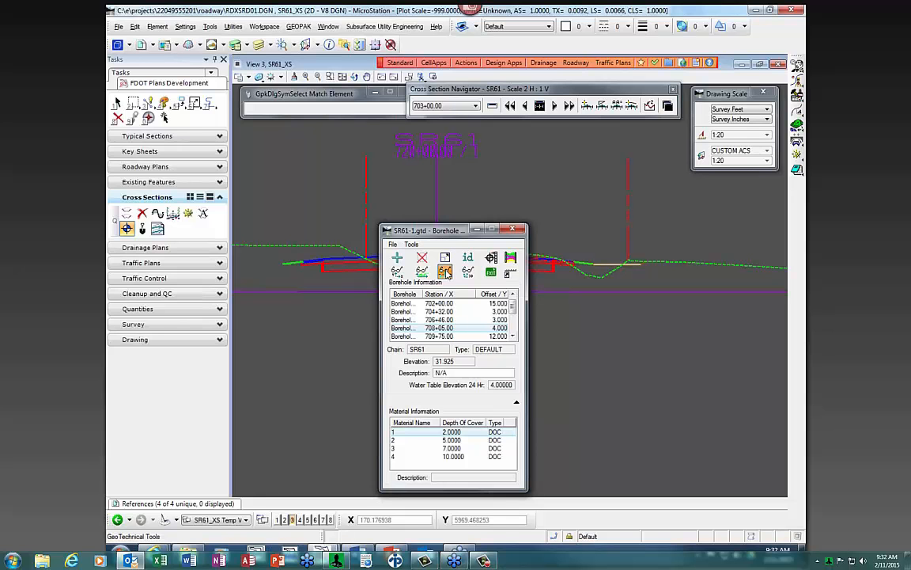
{"action": "left_click_drag", "start_coordinate": [225, 110], "coordinate": [353, 201]}
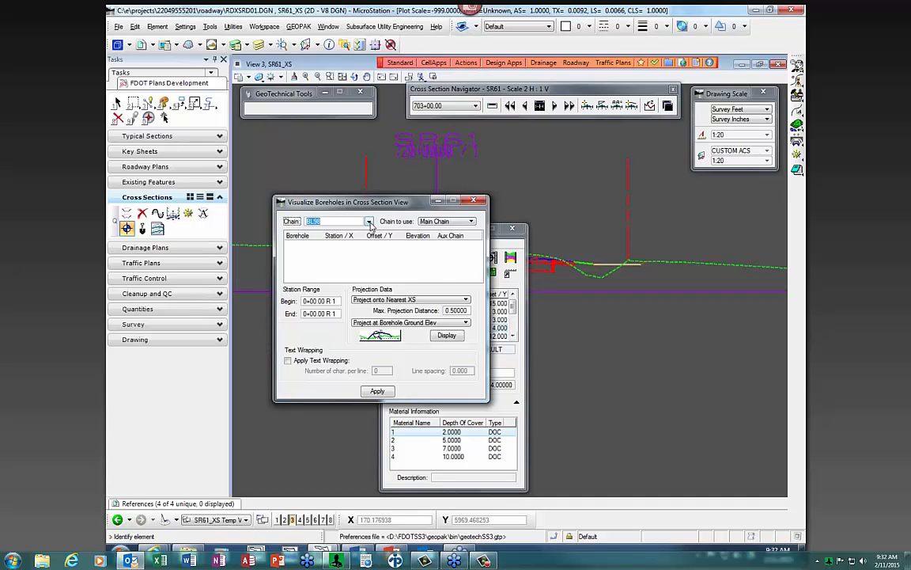
{"action": "left_click", "coordinate": [337, 221]}
{"action": "left_click", "coordinate": [326, 250]}
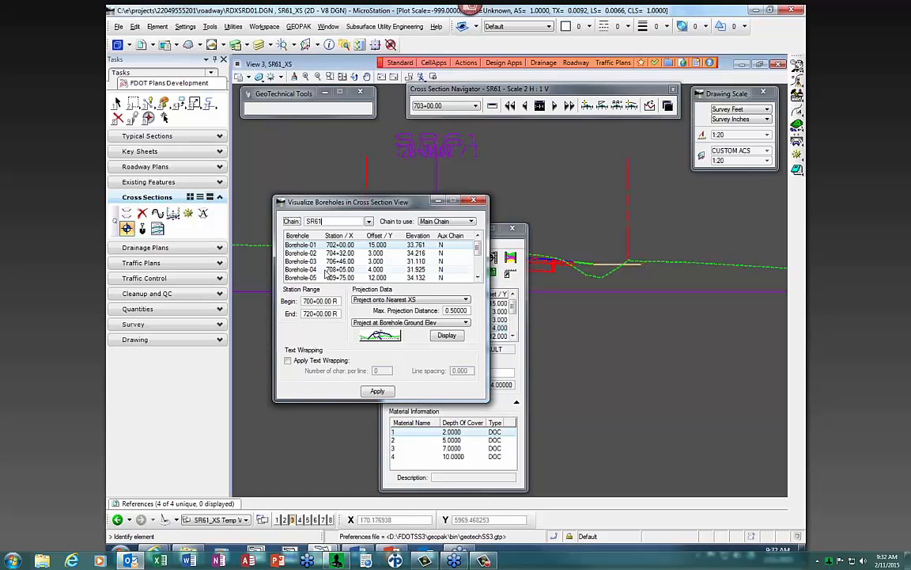
{"action": "left_click", "coordinate": [477, 277]}
{"action": "left_click", "coordinate": [477, 278]}
{"action": "left_click", "coordinate": [477, 278]}
{"action": "left_click", "coordinate": [477, 277]}
{"action": "left_click", "coordinate": [477, 278]}
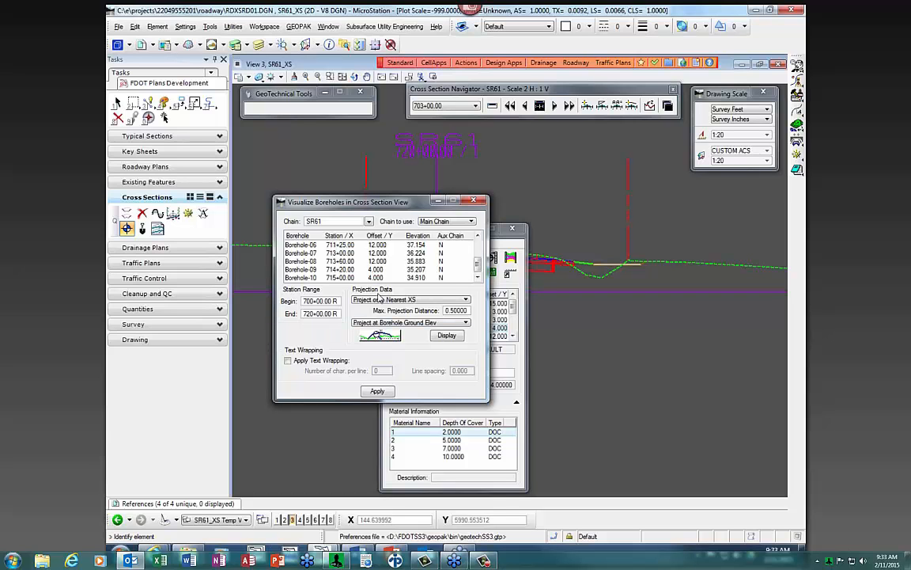
Set the projection to Project onto Nearest XS, with a maximum distance of 25.0, at Borehole Ground Elev.
{"action": "left_click", "coordinate": [388, 300]}
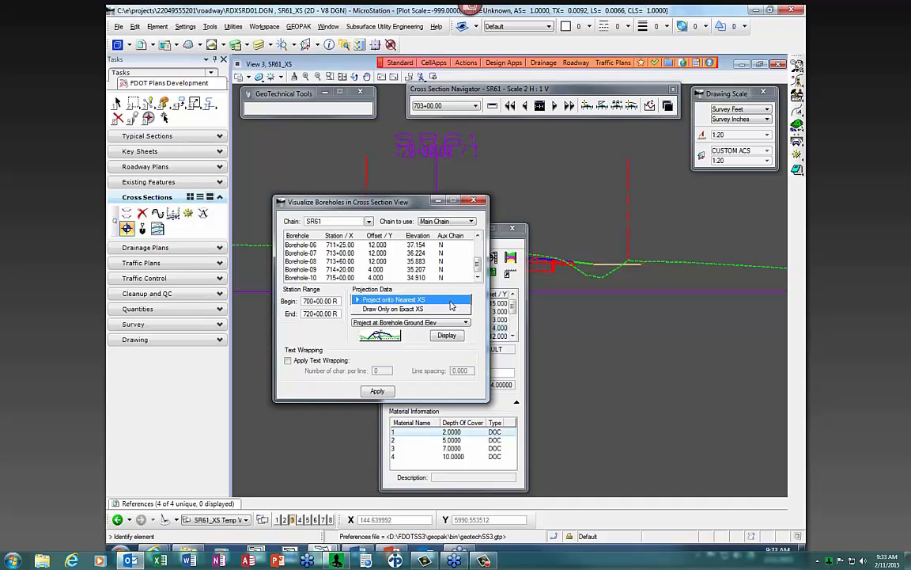
{"action": "left_click", "coordinate": [425, 300]}
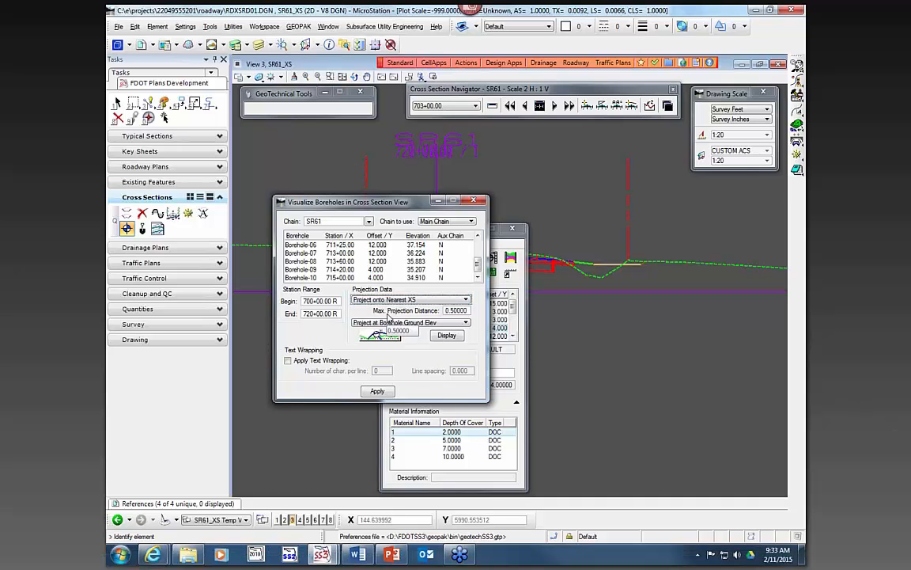
{"action": "left_click", "coordinate": [458, 314]}
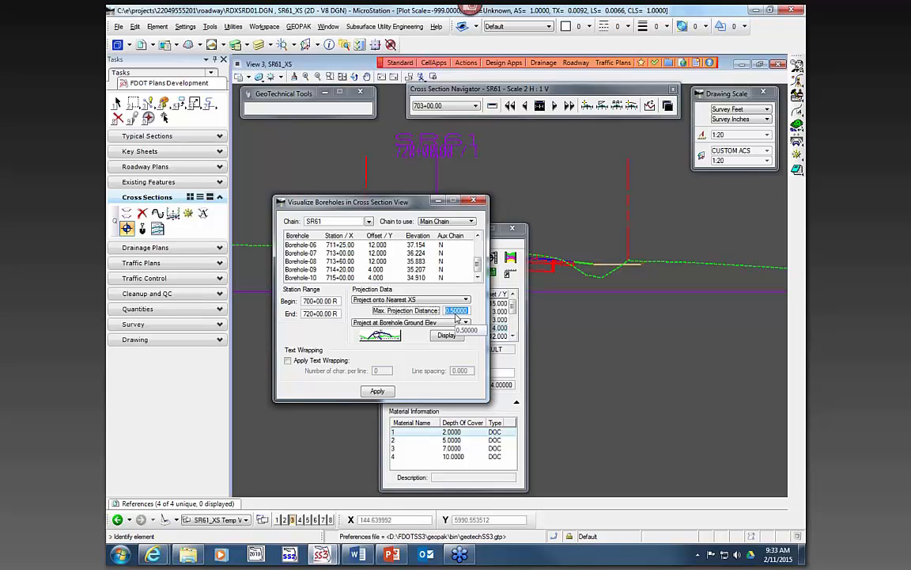
{"action": "type", "text": "25"}
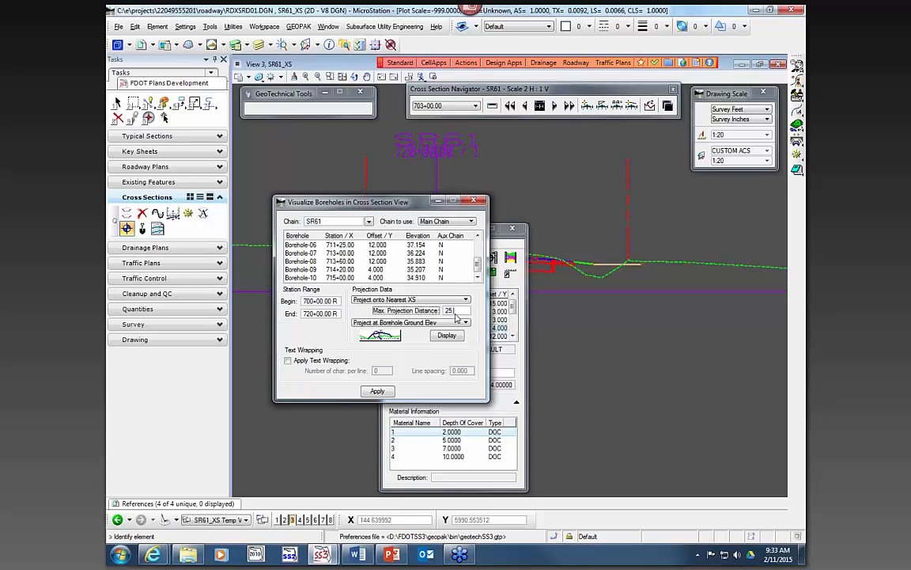
{"action": "type", "text": ".0"}
{"action": "key", "text": "Tab"}
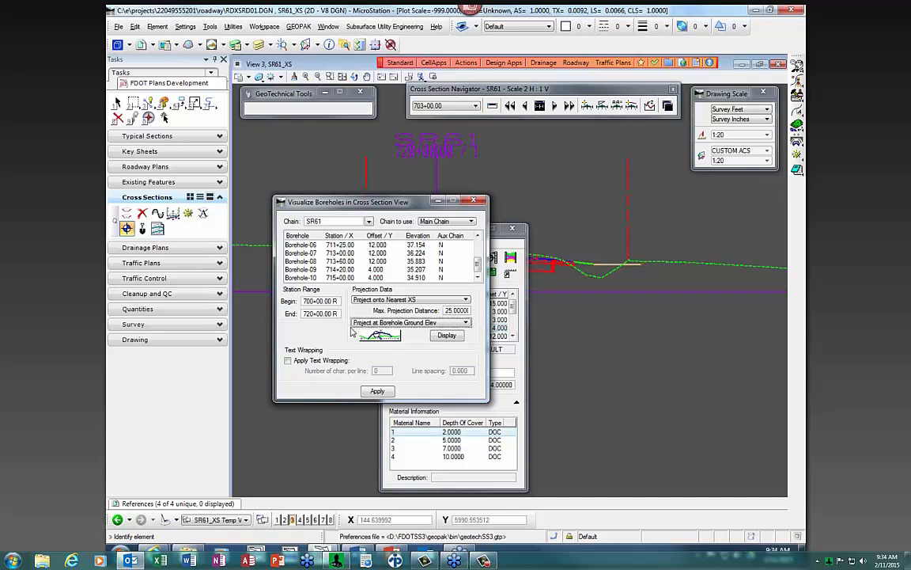
{"action": "left_click", "coordinate": [376, 324]}
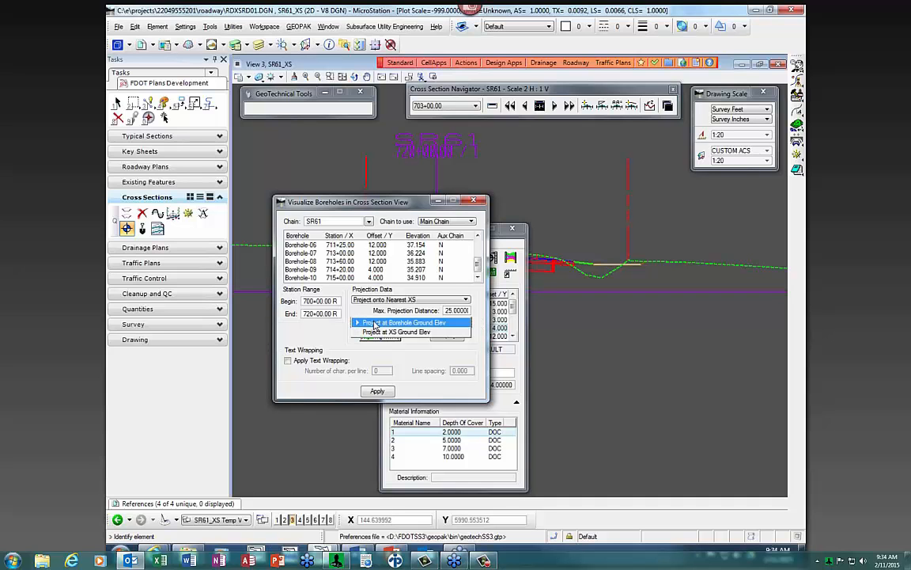
{"action": "left_click", "coordinate": [454, 324]}
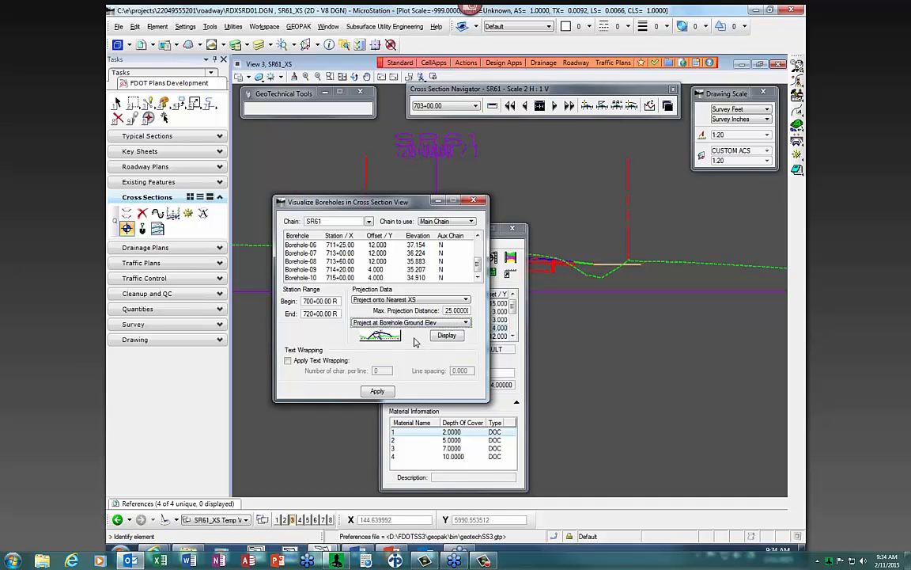
Define the existing ground line by level name XSGrdLine_ex, matching it from the existing ground line in the cross section.
{"action": "left_click", "coordinate": [381, 336]}
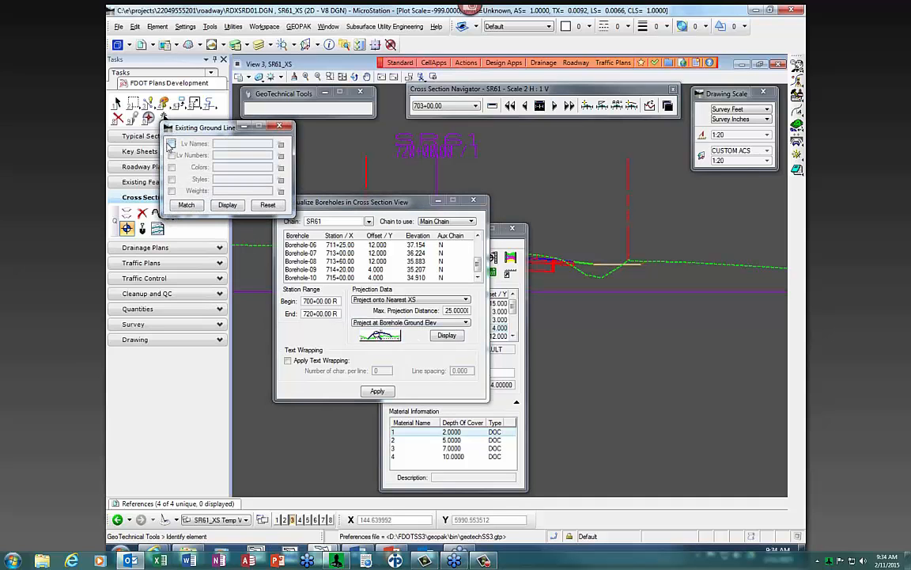
{"action": "left_click", "coordinate": [172, 144]}
{"action": "left_click", "coordinate": [280, 144]}
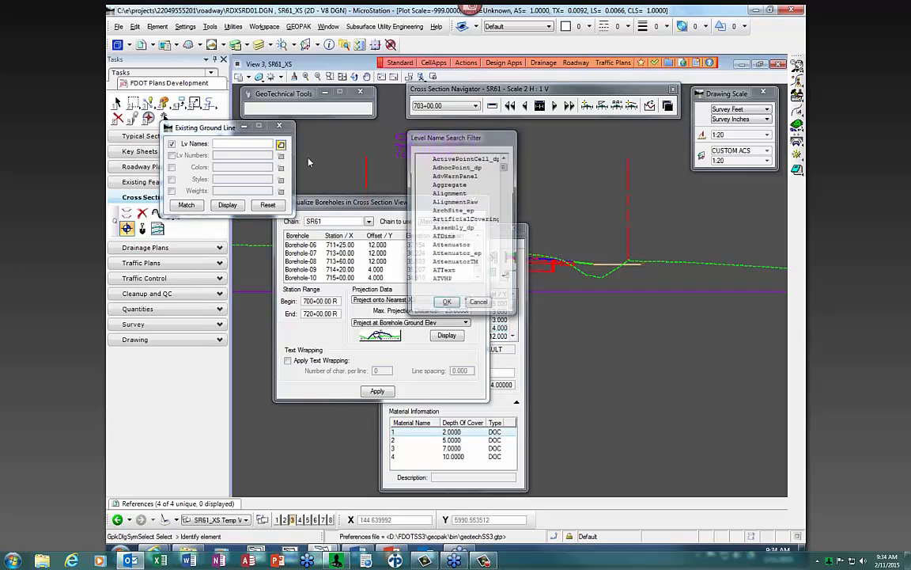
{"action": "left_click", "coordinate": [447, 301]}
{"action": "left_click", "coordinate": [186, 205]}
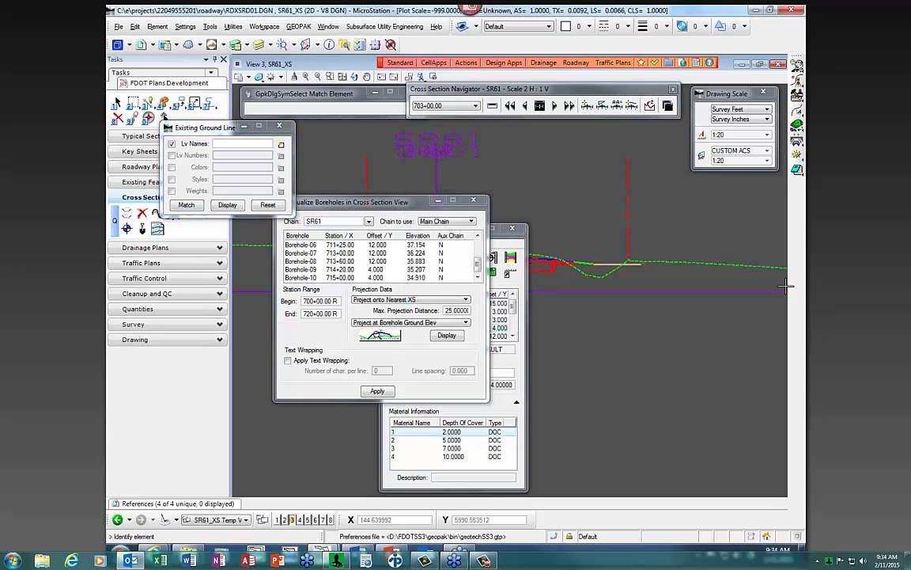
{"action": "left_click", "coordinate": [629, 237]}
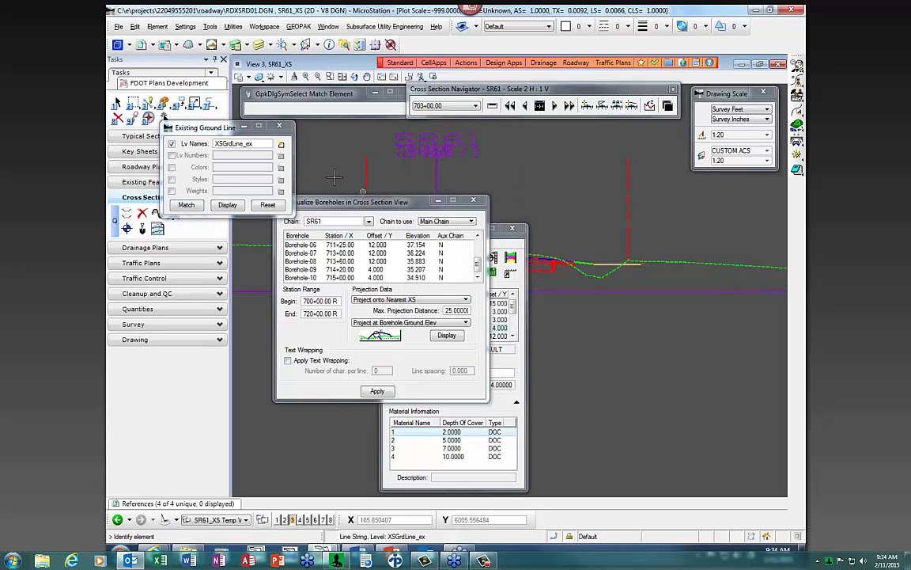
{"action": "left_click", "coordinate": [278, 125]}
Select all the SR61 boreholes in the list and draw them on the cross sections.
{"action": "left_click", "coordinate": [447, 335]}
{"action": "left_click", "coordinate": [446, 335]}
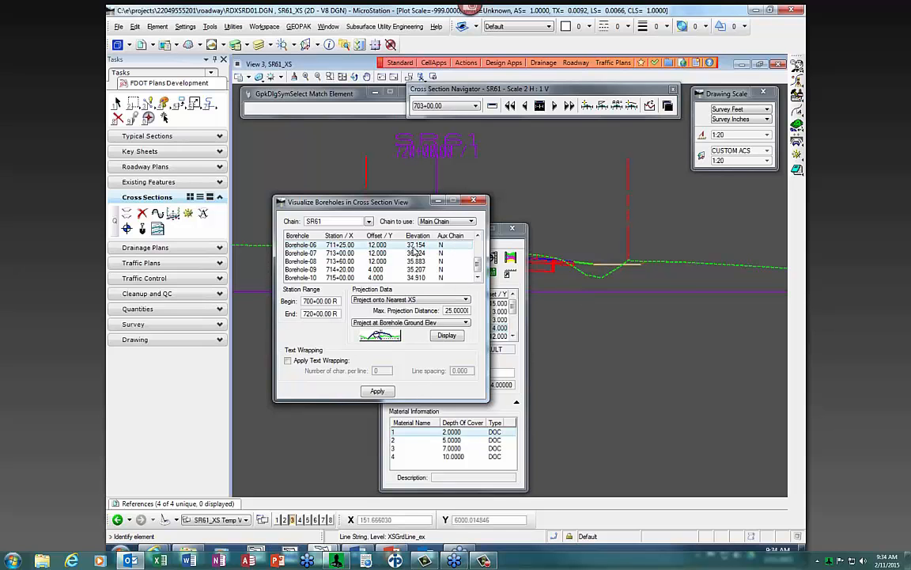
{"action": "scroll", "coordinate": [414, 252], "scroll_direction": "up", "scroll_amount": 2}
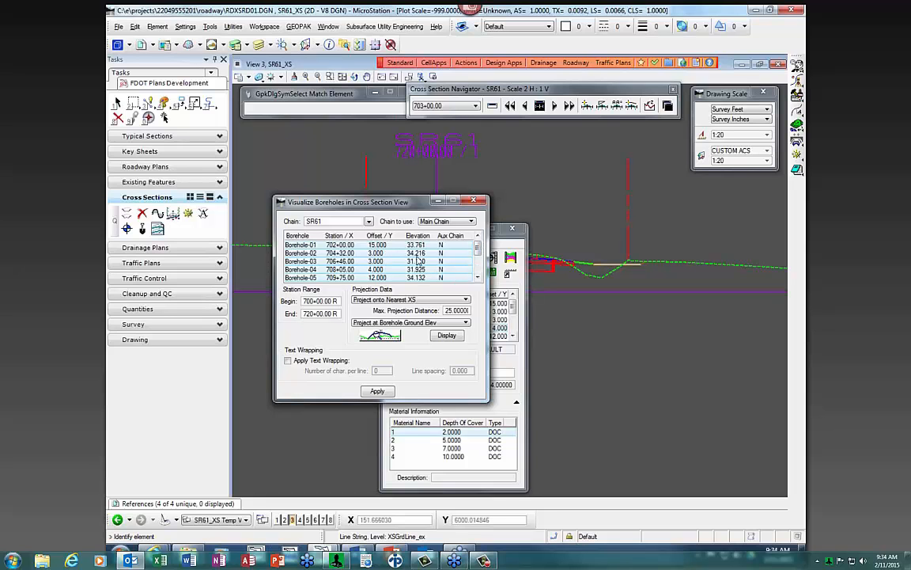
{"action": "left_click", "coordinate": [377, 391]}
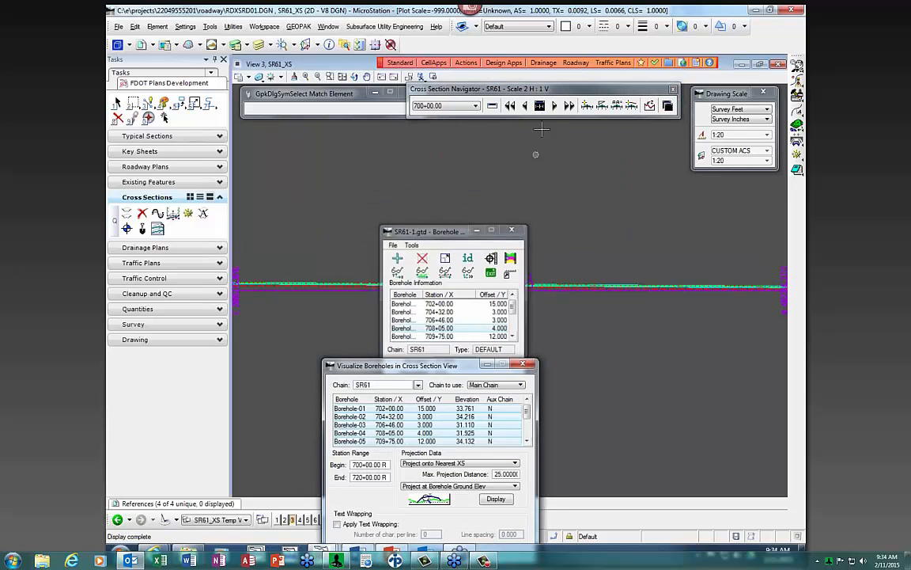
Step through the cross sections to examine the boreholes plotted at 702+00 and 704+50, and close the borehole visualization dialog.
{"action": "left_click", "coordinate": [554, 106]}
{"action": "left_click", "coordinate": [554, 106]}
{"action": "scroll", "coordinate": [576, 292], "scroll_direction": "up", "scroll_amount": 3}
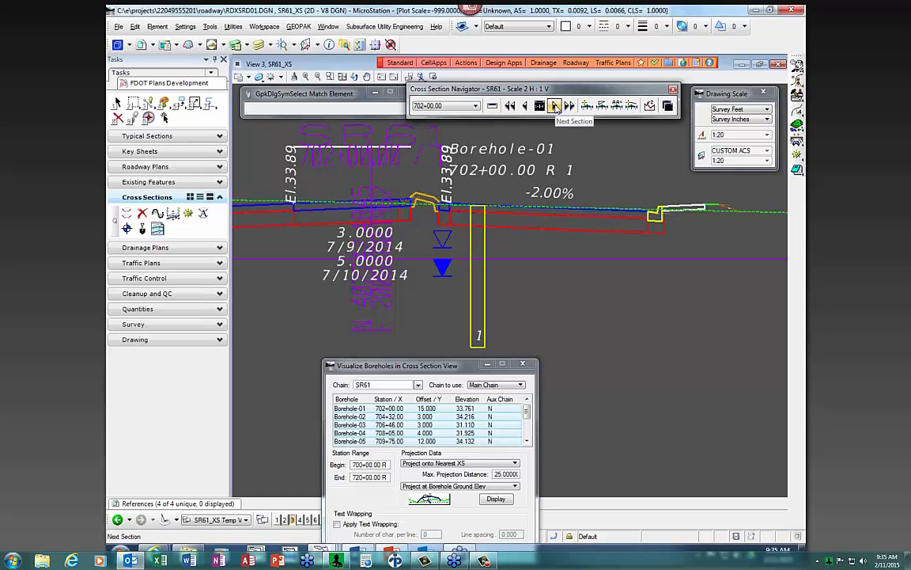
{"action": "left_click", "coordinate": [556, 106]}
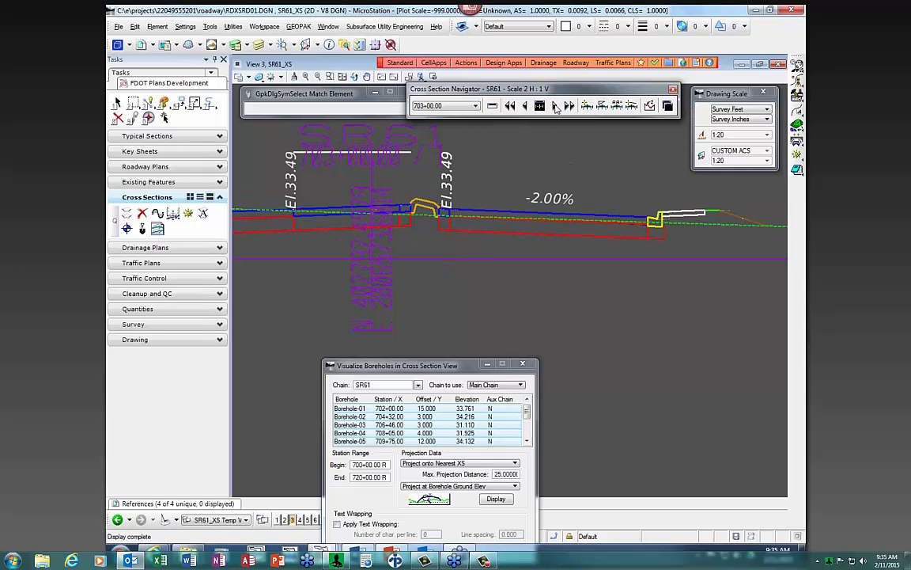
{"action": "left_click", "coordinate": [556, 106]}
{"action": "left_click", "coordinate": [555, 106]}
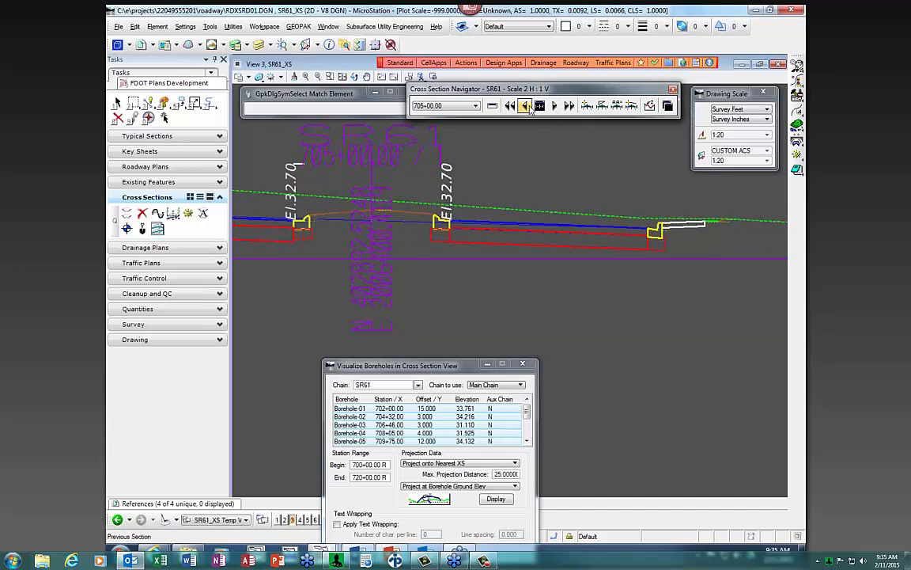
{"action": "left_click", "coordinate": [525, 106]}
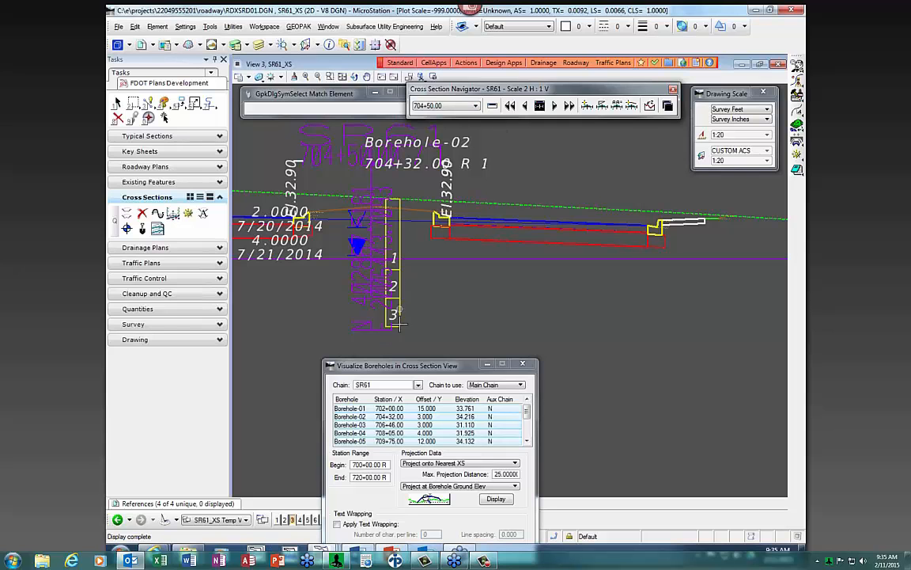
{"action": "scroll", "coordinate": [568, 273], "scroll_direction": "down", "scroll_amount": 1}
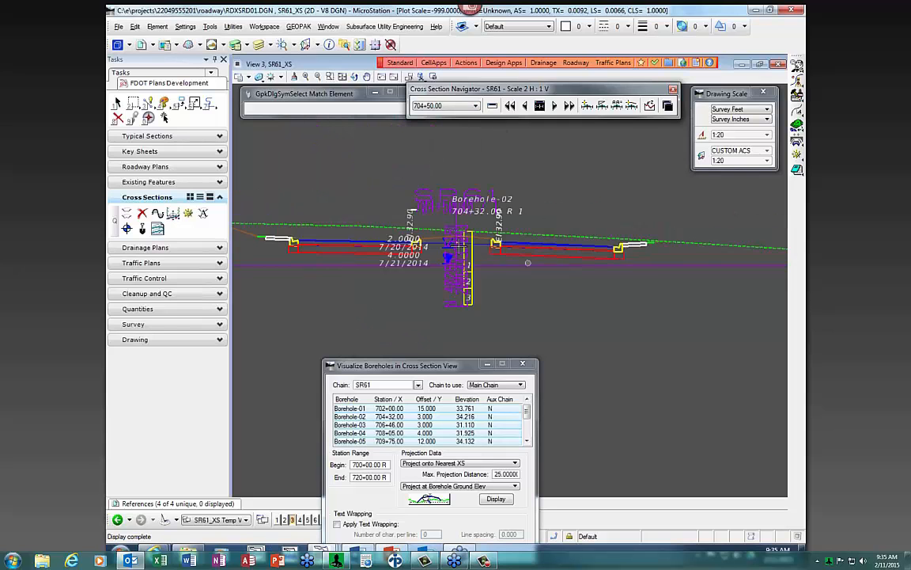
{"action": "scroll", "coordinate": [439, 245], "scroll_direction": "up", "scroll_amount": 1}
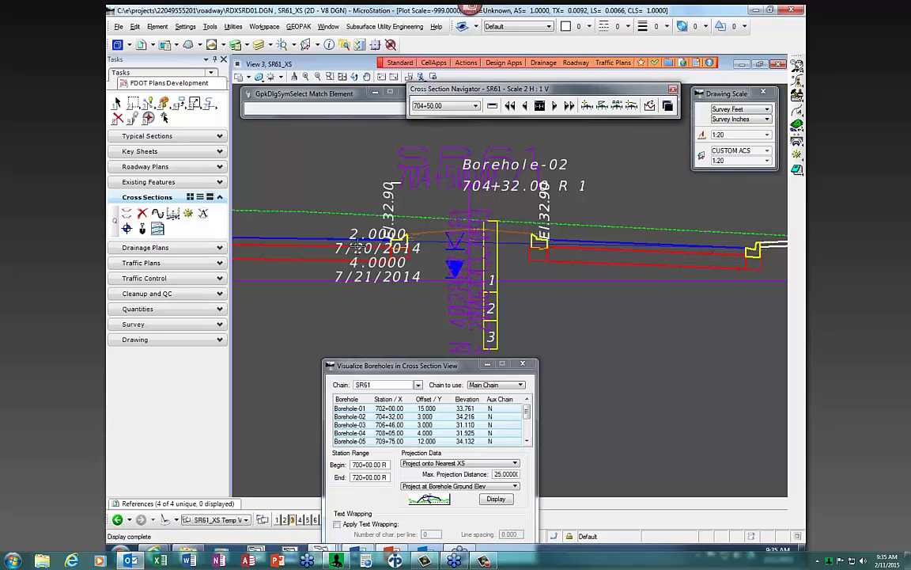
{"action": "left_click_drag", "start_coordinate": [455, 365], "coordinate": [420, 277]}
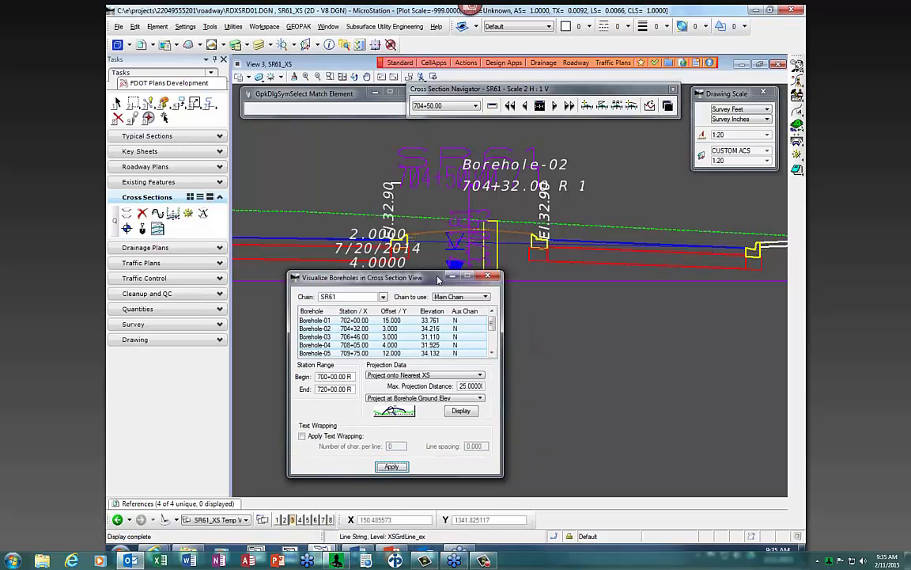
{"action": "left_click", "coordinate": [492, 276]}
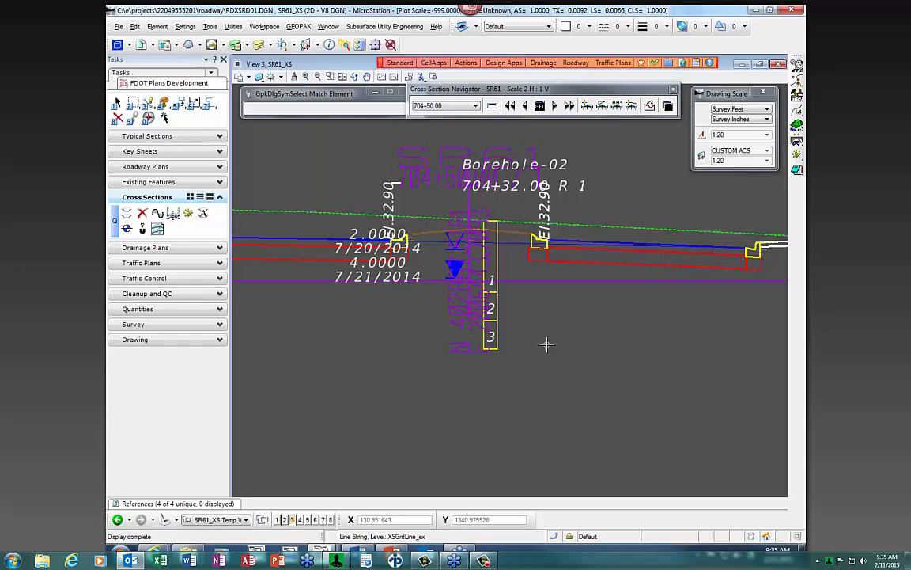
Open End-Area Volumes for the SR61_XS model and limit the station range to 700+00 through 720+00.
{"action": "left_click", "coordinate": [141, 228]}
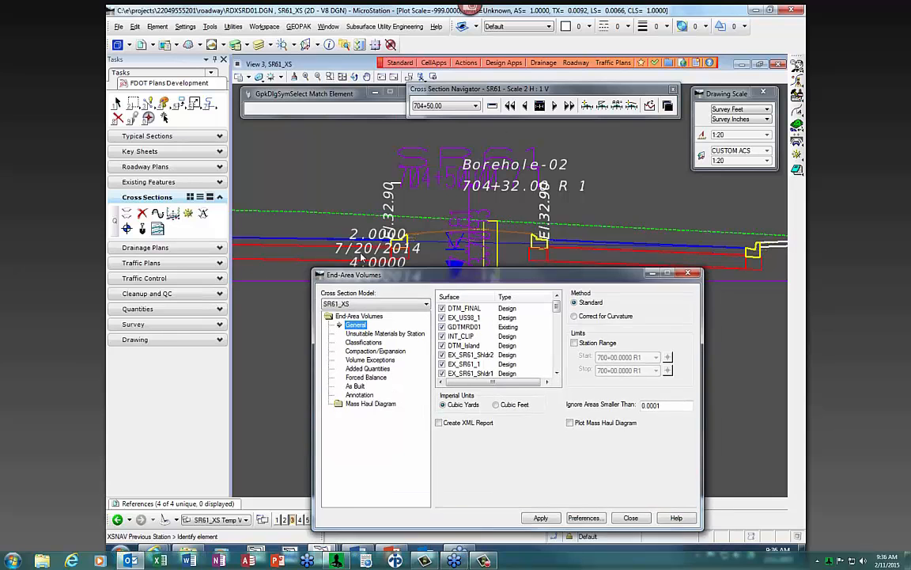
{"action": "left_click_drag", "start_coordinate": [372, 277], "coordinate": [348, 228]}
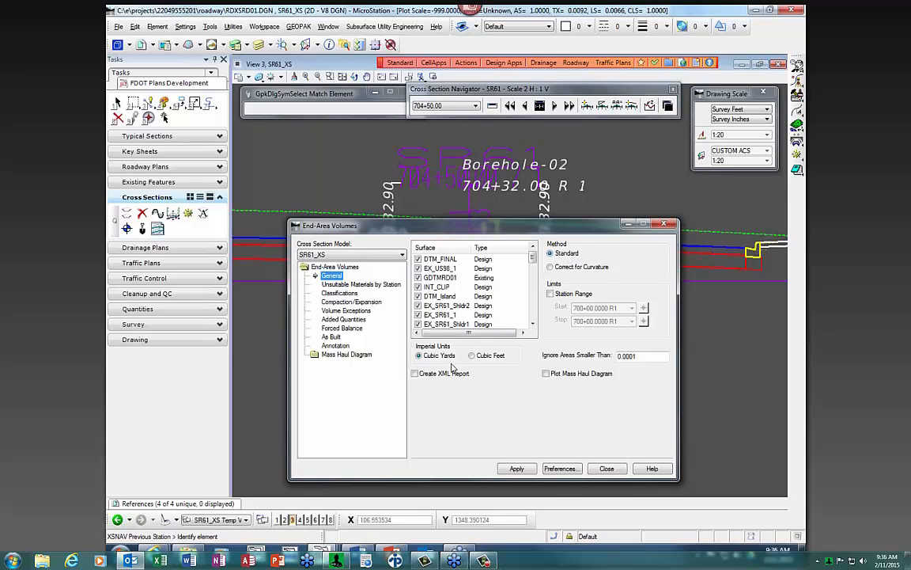
{"action": "left_click", "coordinate": [550, 293]}
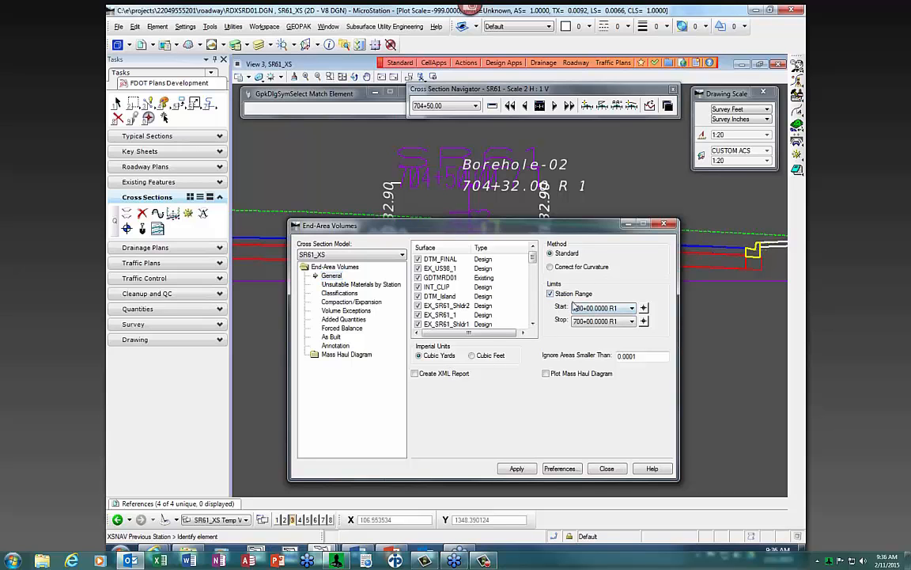
{"action": "left_click", "coordinate": [632, 321]}
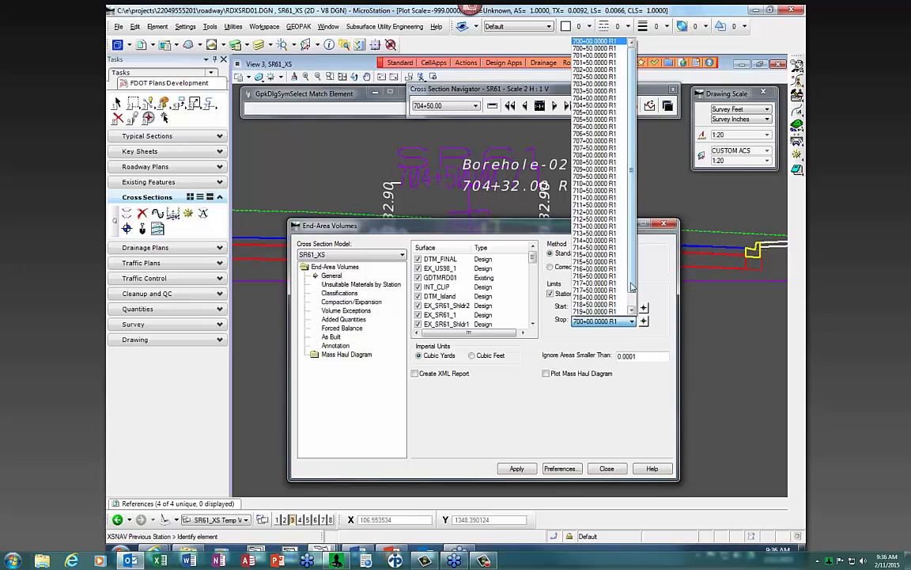
{"action": "left_click", "coordinate": [605, 314]}
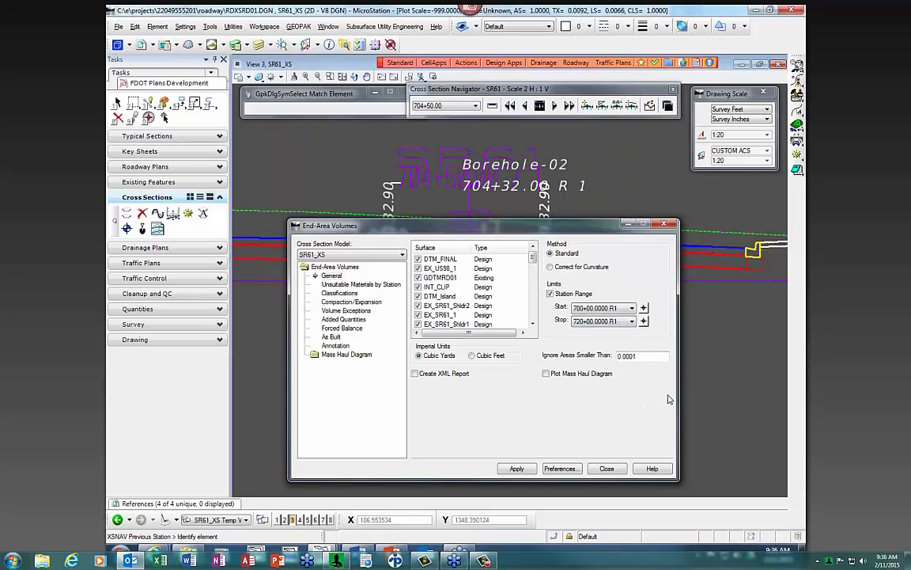
{"action": "left_click", "coordinate": [431, 375]}
Show the end-area volume classifications and widen the Object and Classification columns.
{"action": "left_click", "coordinate": [340, 293]}
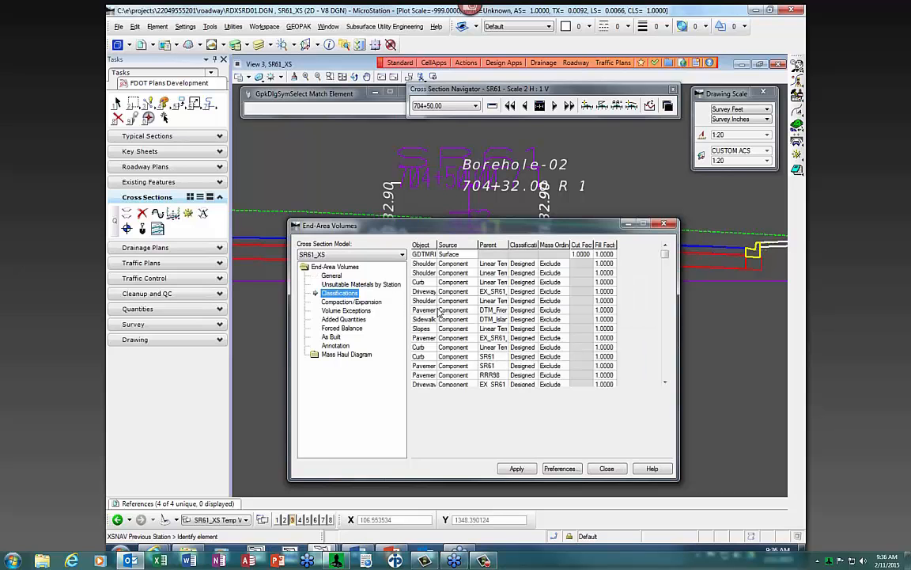
{"action": "left_click_drag", "start_coordinate": [437, 245], "coordinate": [468, 245]}
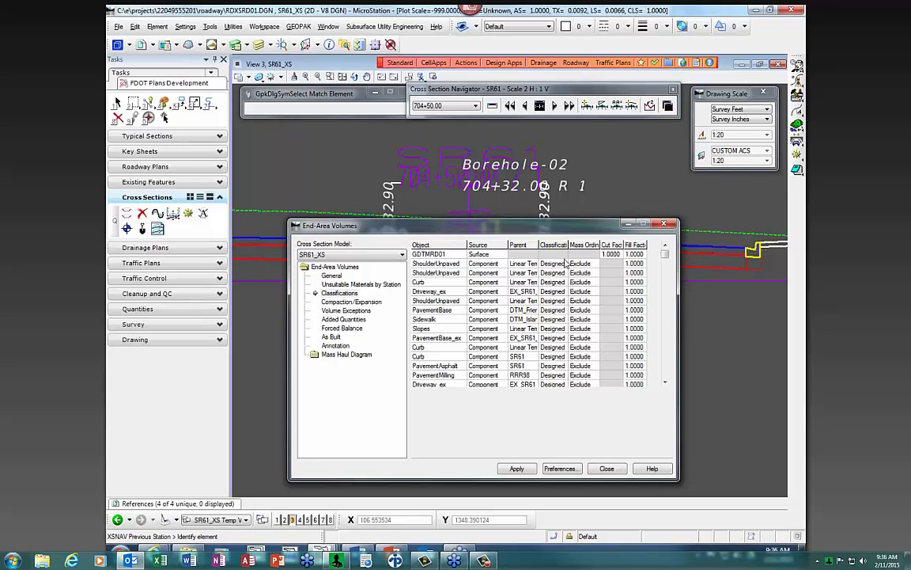
{"action": "left_click_drag", "start_coordinate": [566, 244], "coordinate": [585, 245]}
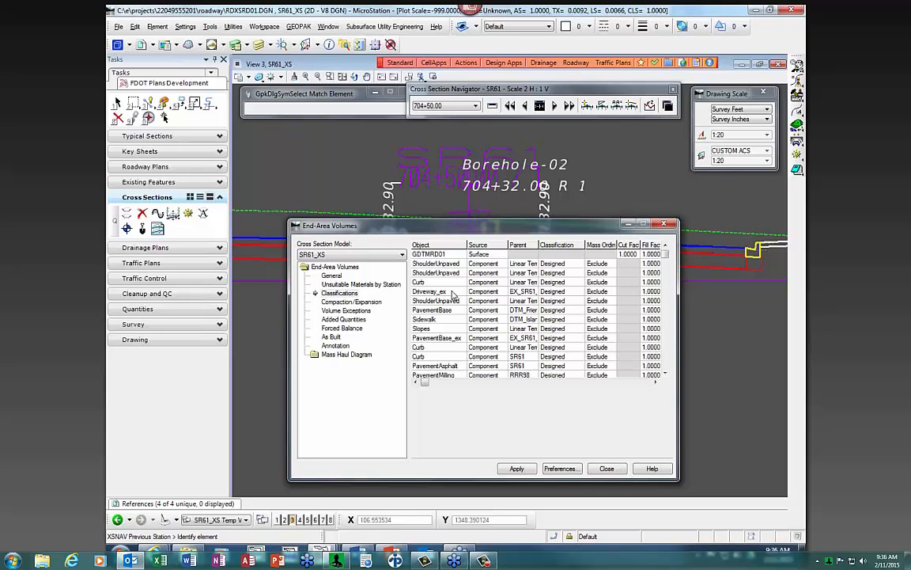
Classify the first Driveway_ex component and the PavementBase_ex component as Unsuitable.
{"action": "left_click", "coordinate": [457, 292]}
{"action": "left_click", "coordinate": [560, 292]}
{"action": "left_click", "coordinate": [579, 293]}
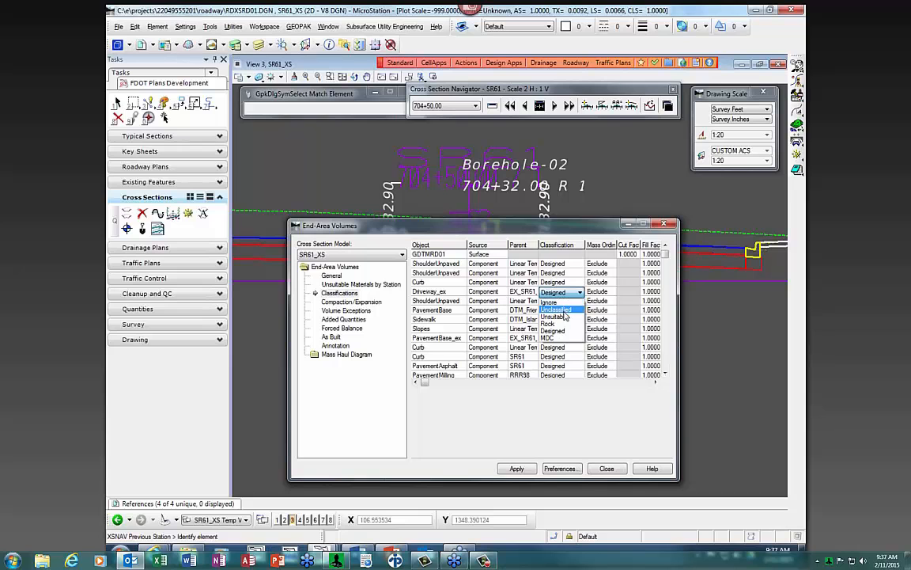
{"action": "left_click", "coordinate": [564, 316]}
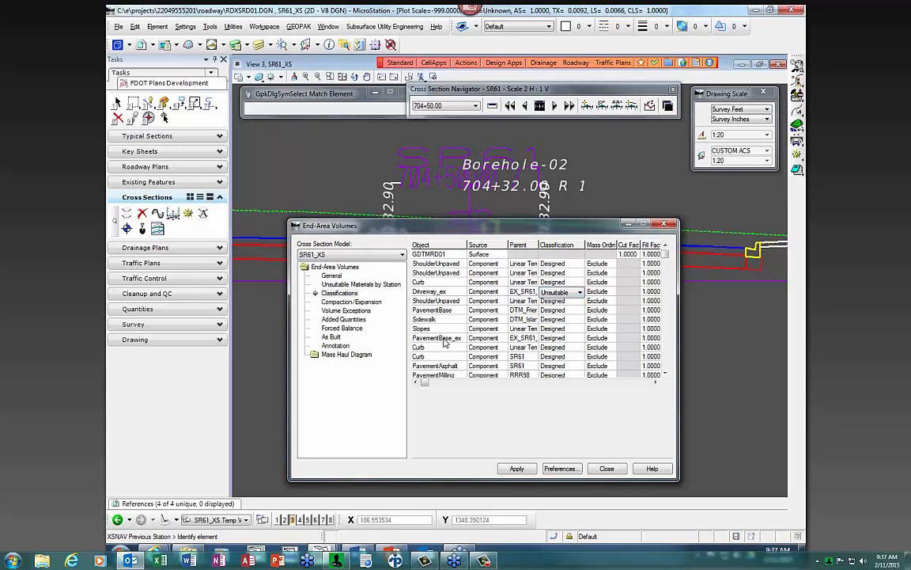
{"action": "left_click", "coordinate": [559, 338]}
{"action": "left_click", "coordinate": [579, 338]}
{"action": "left_click", "coordinate": [563, 363]}
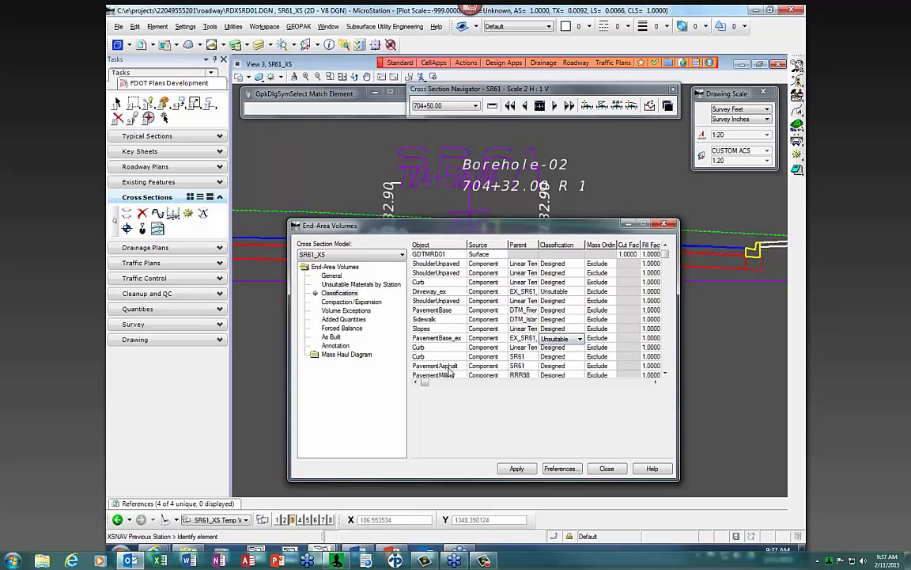
{"action": "left_click", "coordinate": [447, 359]}
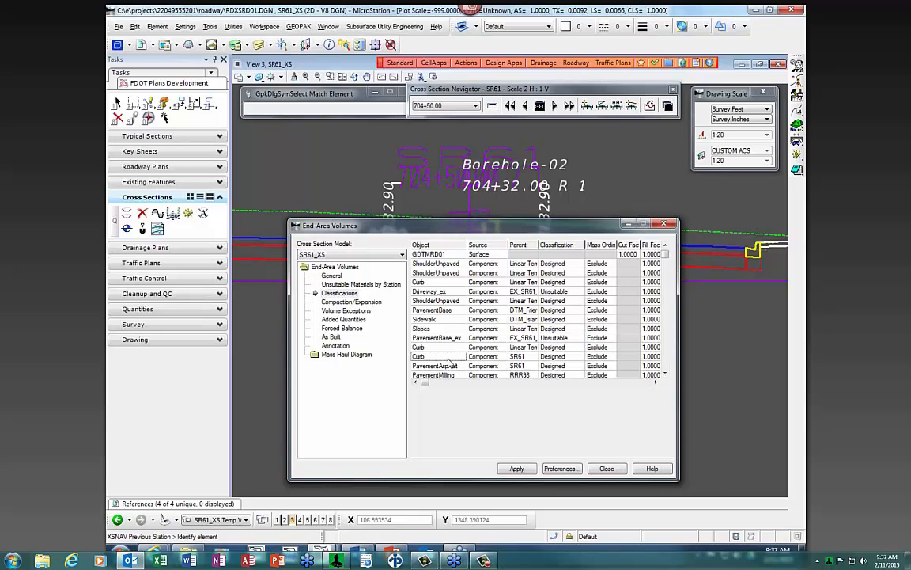
Classify the Driveway_ex component listed after PavementMilling as Unsuitable.
{"action": "left_click", "coordinate": [664, 375]}
{"action": "left_click", "coordinate": [665, 375]}
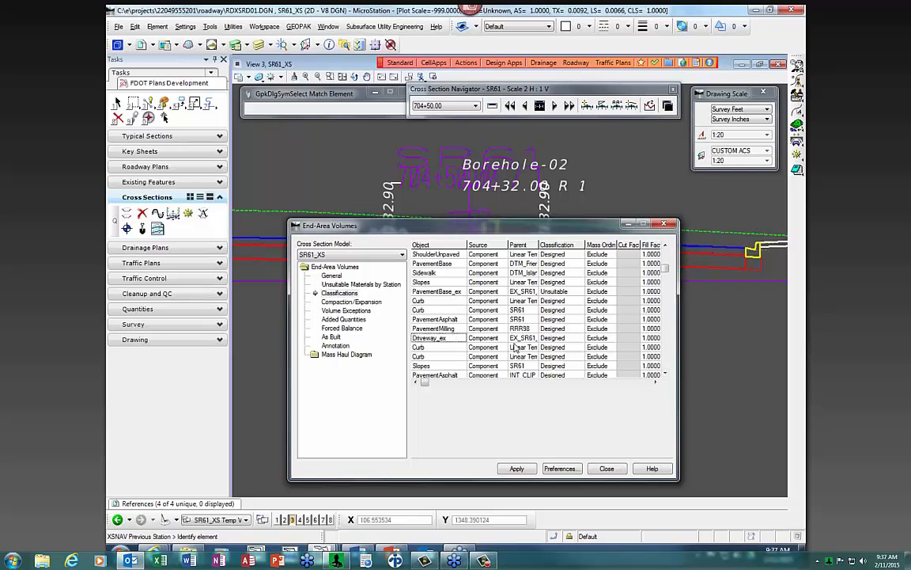
{"action": "left_click", "coordinate": [553, 339]}
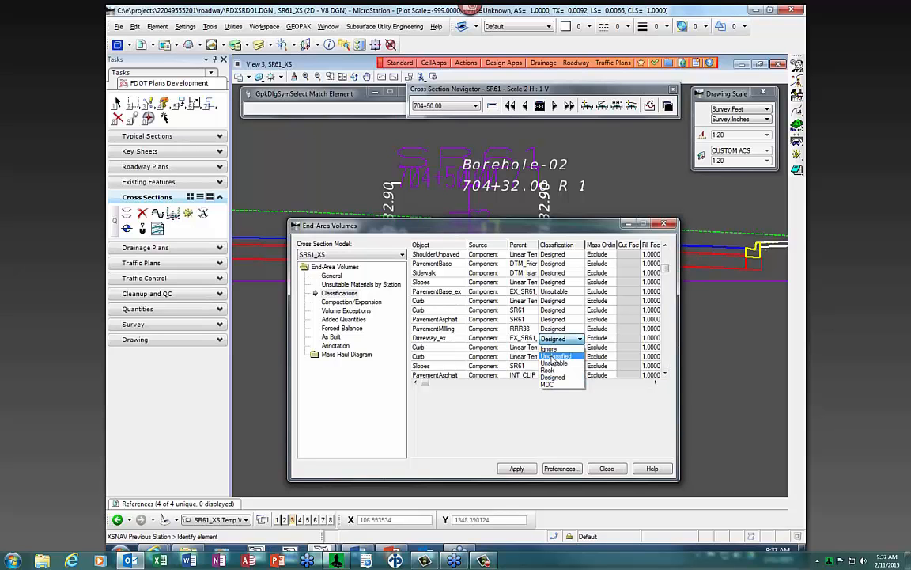
{"action": "left_click", "coordinate": [553, 363]}
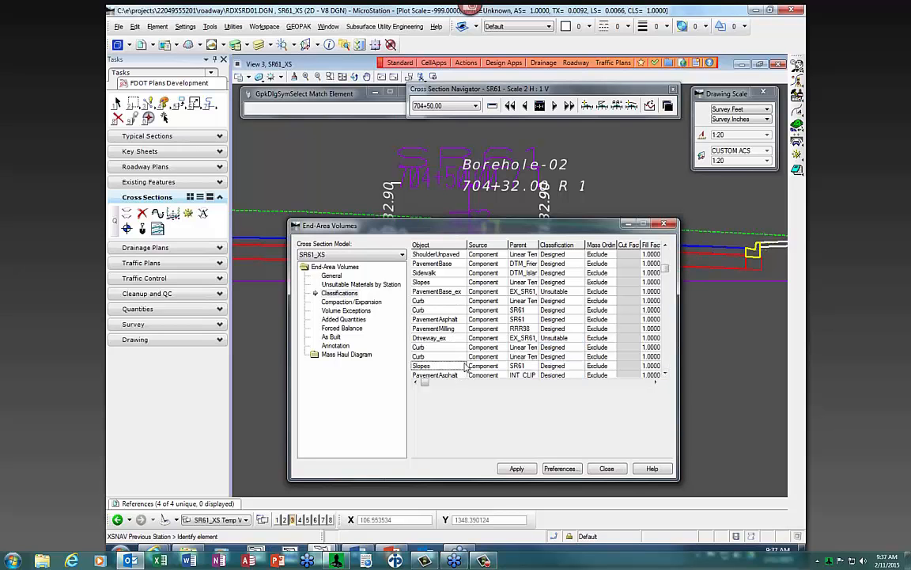
Classify the two consecutive Driveway_ex components listed after ShoulderUnpaved as Unsuitable.
{"action": "scroll", "coordinate": [666, 377], "scroll_direction": "down", "scroll_amount": 7}
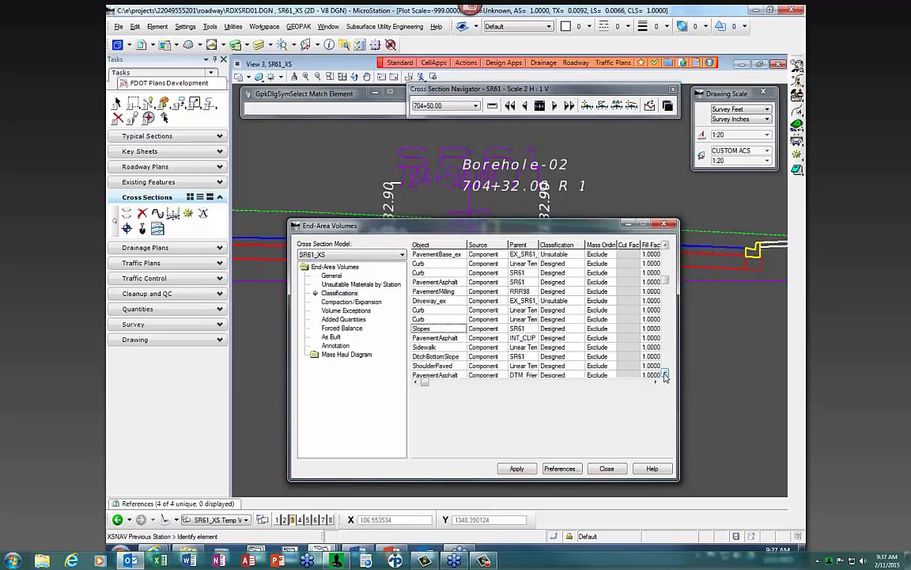
{"action": "scroll", "coordinate": [666, 376], "scroll_direction": "down", "scroll_amount": 3}
{"action": "left_click", "coordinate": [563, 339]}
{"action": "left_click", "coordinate": [561, 338]}
{"action": "left_click", "coordinate": [558, 364]}
{"action": "left_click", "coordinate": [560, 348]}
{"action": "left_click", "coordinate": [559, 348]}
{"action": "left_click", "coordinate": [559, 372]}
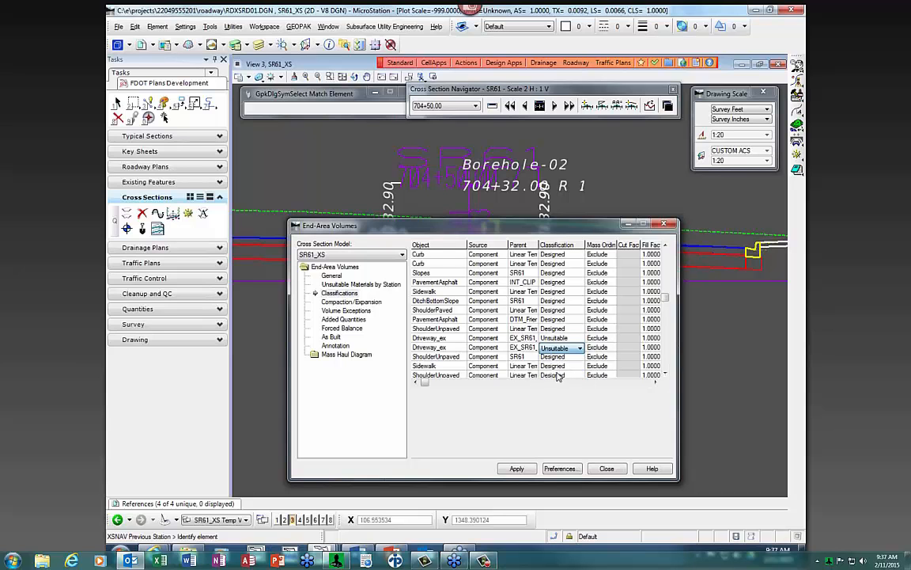
Widen the Object column further and classify the Driveway_ex component just before ShoulderBase_ex as Unsuitable.
{"action": "left_click", "coordinate": [665, 375]}
{"action": "left_click", "coordinate": [665, 375]}
{"action": "left_click", "coordinate": [666, 375]}
{"action": "left_click", "coordinate": [665, 375]}
{"action": "left_click", "coordinate": [665, 375]}
{"action": "left_click", "coordinate": [665, 375]}
{"action": "left_click", "coordinate": [665, 375]}
{"action": "left_click", "coordinate": [665, 375]}
{"action": "left_click", "coordinate": [666, 374]}
{"action": "left_click_drag", "start_coordinate": [468, 244], "coordinate": [490, 244]}
{"action": "left_click", "coordinate": [585, 375]}
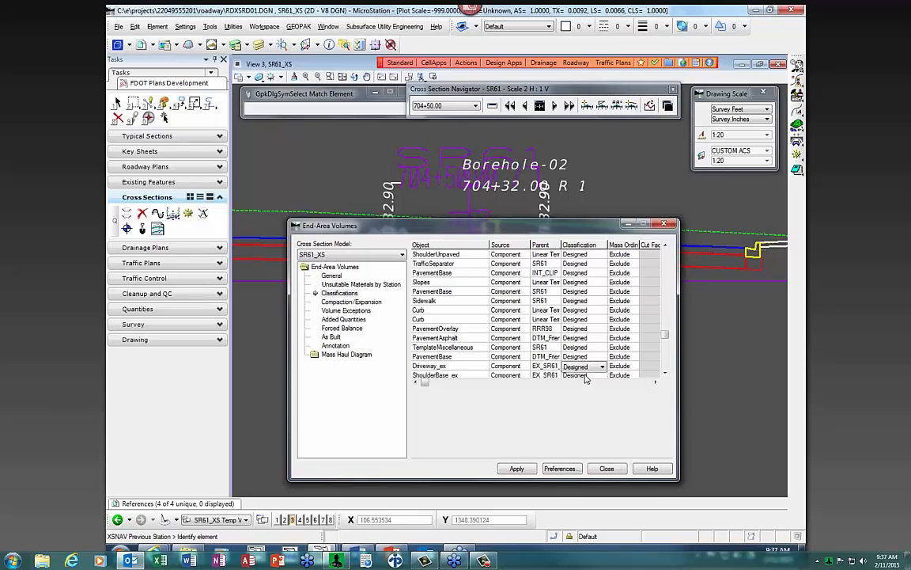
{"action": "left_click", "coordinate": [585, 370]}
{"action": "left_click", "coordinate": [582, 379]}
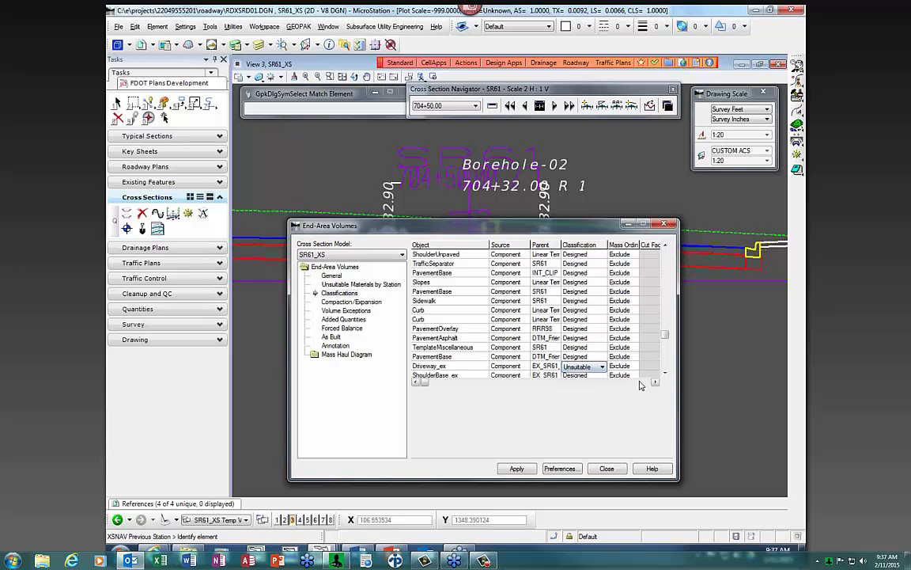
Classify the two consecutive ShoulderBase_ex components listed after Driveway_ex as Unsuitable.
{"action": "scroll", "coordinate": [665, 378], "scroll_direction": "down", "scroll_amount": 1}
{"action": "left_click", "coordinate": [576, 349]}
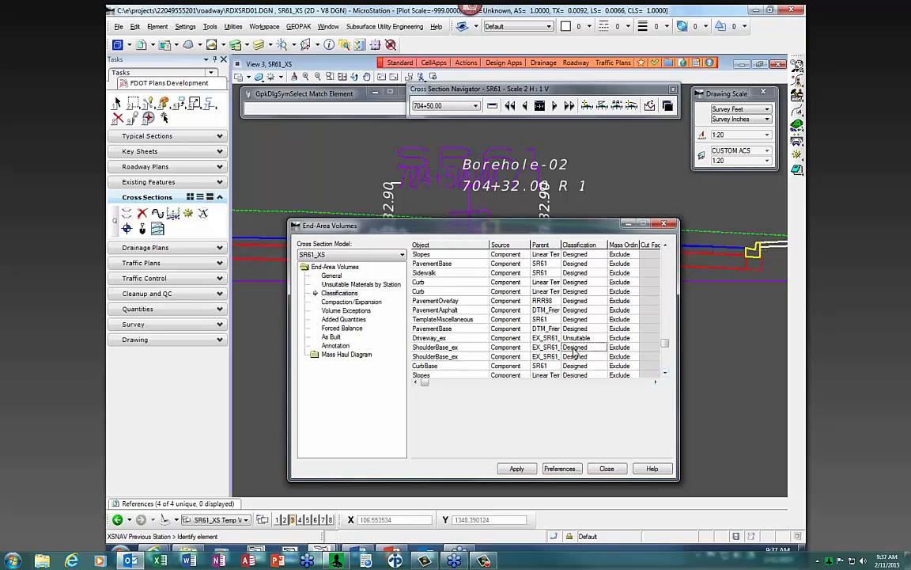
{"action": "left_click", "coordinate": [578, 349]}
{"action": "left_click", "coordinate": [578, 372]}
{"action": "left_click", "coordinate": [578, 357]}
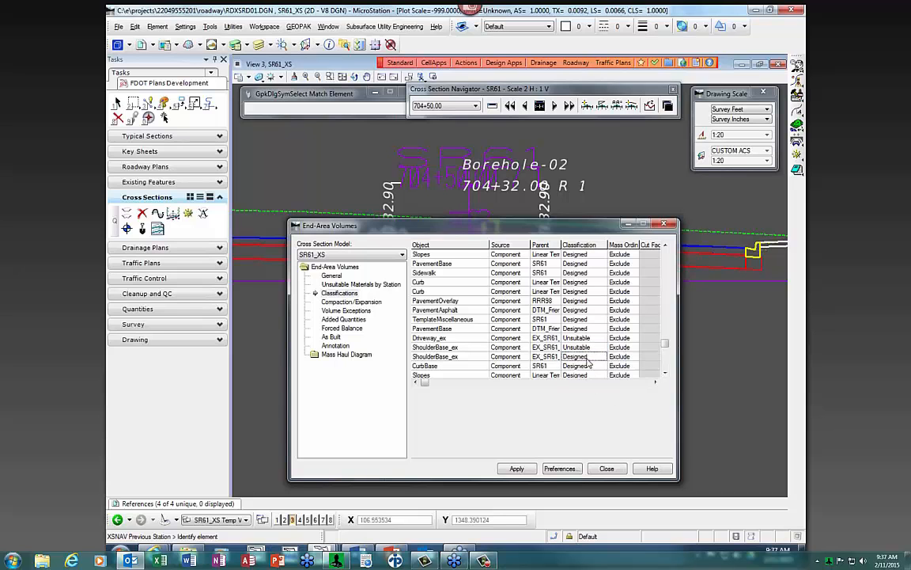
{"action": "left_click", "coordinate": [586, 357]}
{"action": "left_click", "coordinate": [578, 381]}
{"action": "left_click", "coordinate": [586, 358]}
{"action": "left_click", "coordinate": [577, 359]}
{"action": "left_click", "coordinate": [584, 366]}
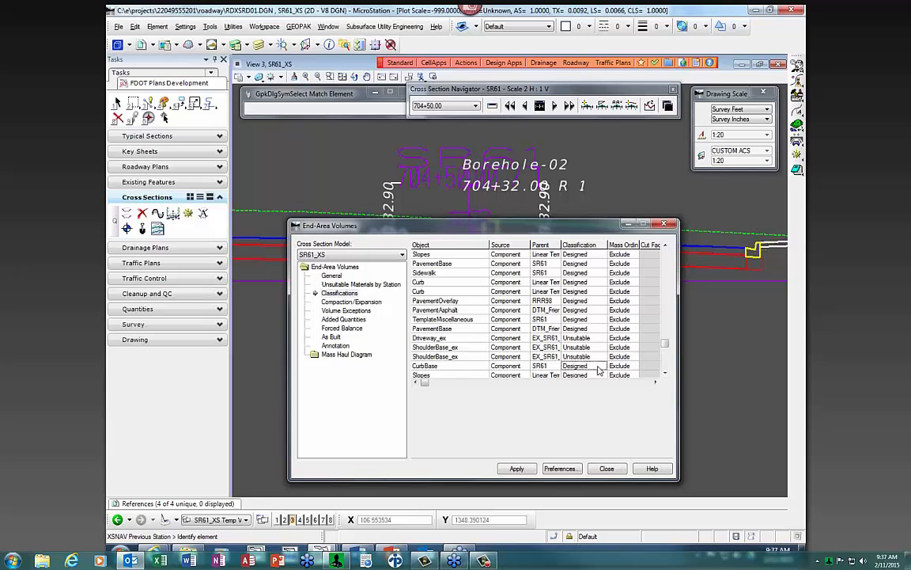
Classify the PavementBase_ex component listed between Slopes and PavementOverbuild as Unsuitable.
{"action": "left_click", "coordinate": [665, 375]}
{"action": "left_click", "coordinate": [665, 375]}
{"action": "left_click", "coordinate": [664, 375]}
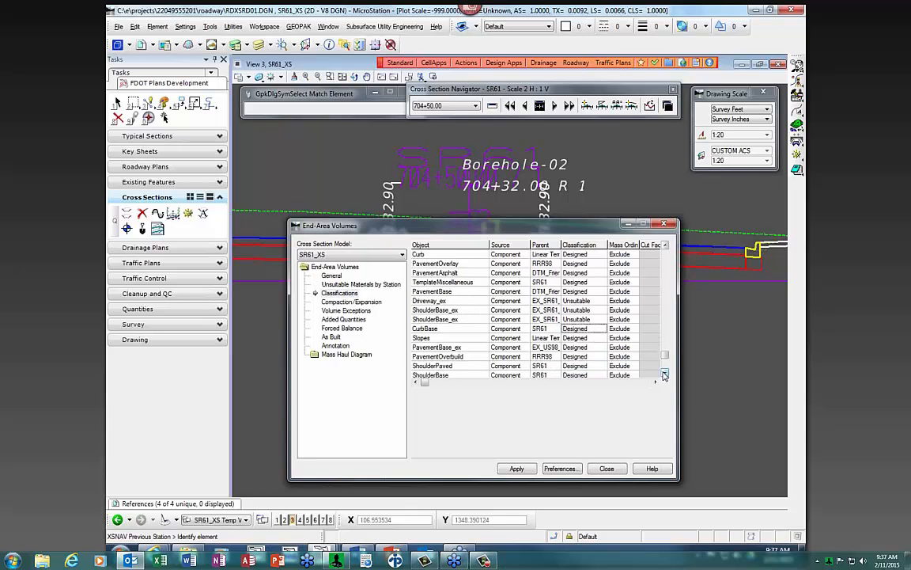
{"action": "left_click", "coordinate": [665, 375]}
{"action": "left_click", "coordinate": [581, 319]}
{"action": "left_click", "coordinate": [602, 319]}
{"action": "left_click", "coordinate": [587, 358]}
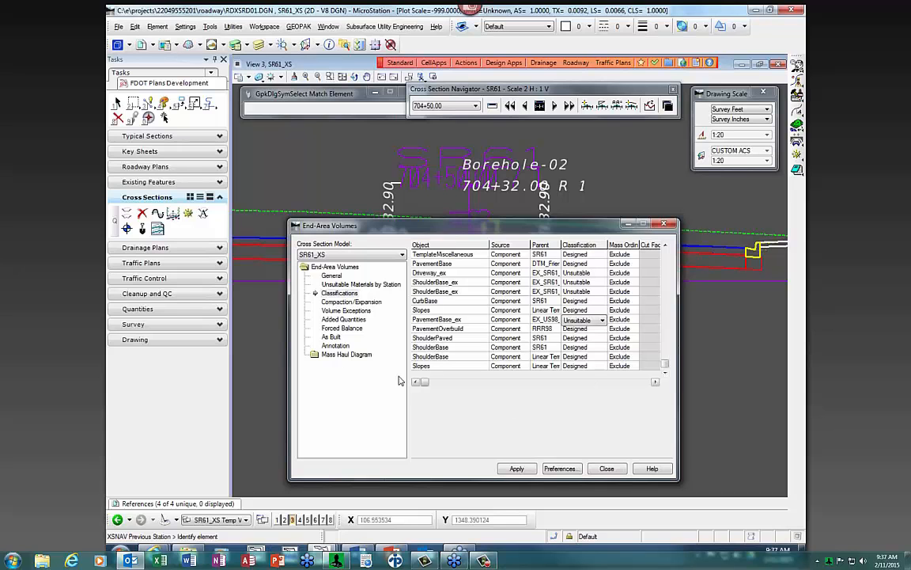
Show the end-area volume annotation settings and load the Earthwork preference.
{"action": "left_click", "coordinate": [336, 345]}
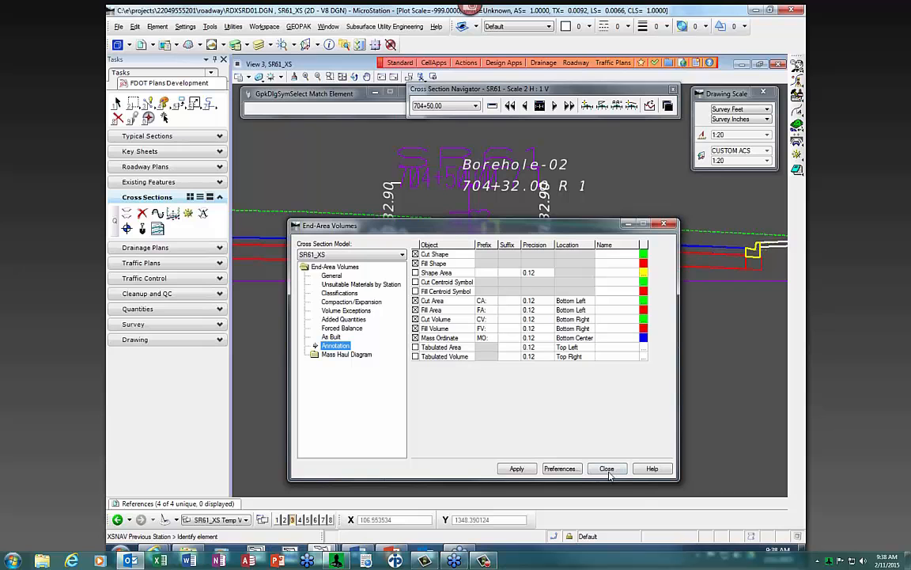
{"action": "left_click", "coordinate": [561, 468]}
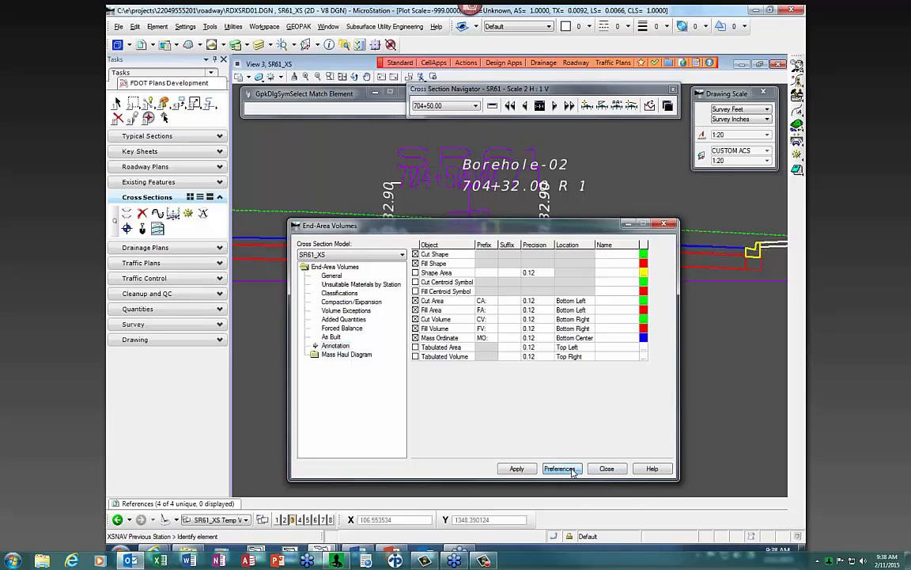
{"action": "left_click", "coordinate": [372, 347]}
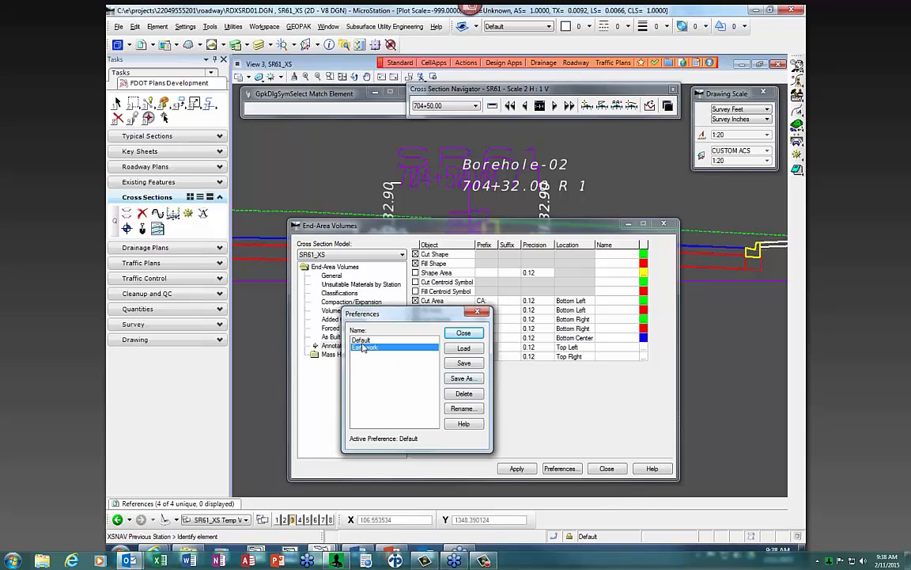
{"action": "left_click", "coordinate": [465, 348]}
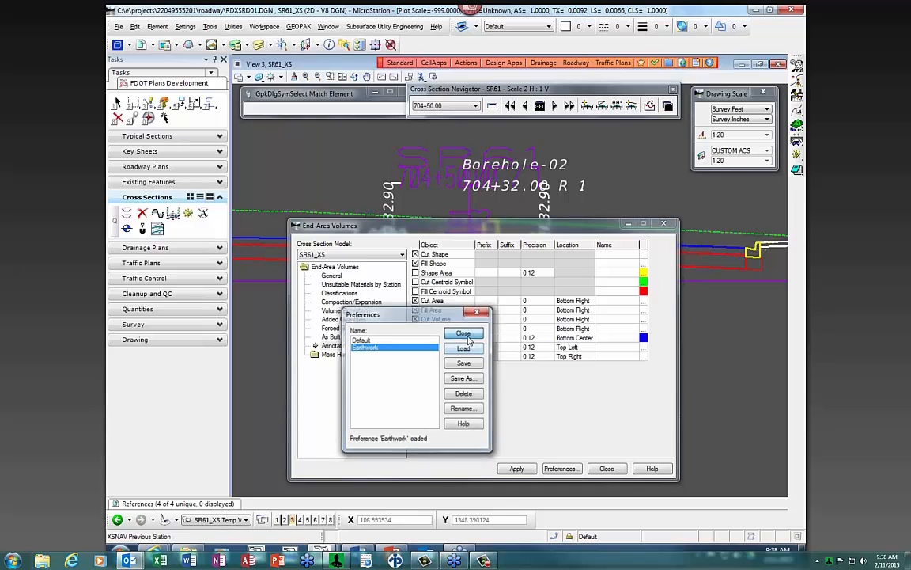
{"action": "left_click", "coordinate": [463, 333]}
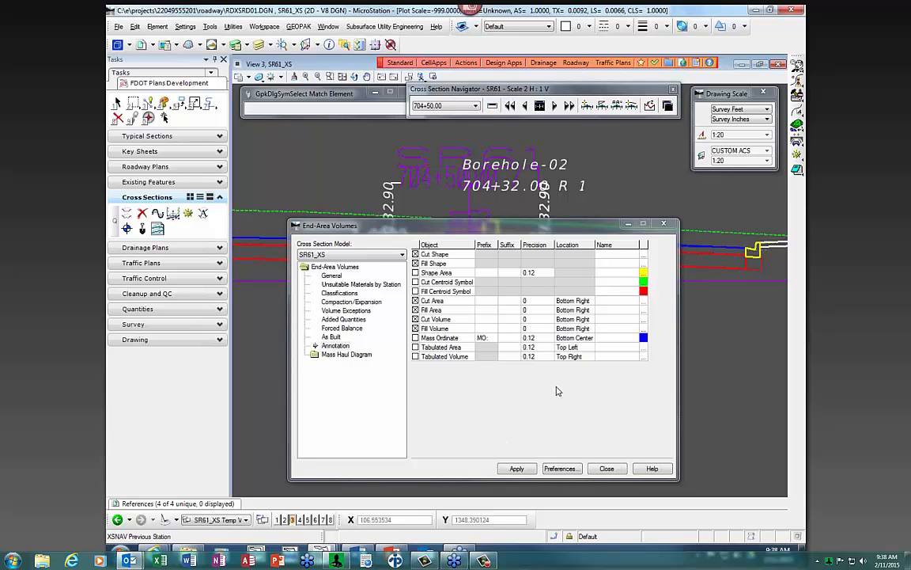
Compute the end-area volumes for SR61_XS and review the cut and fill station quantities in the report.
{"action": "left_click", "coordinate": [516, 469]}
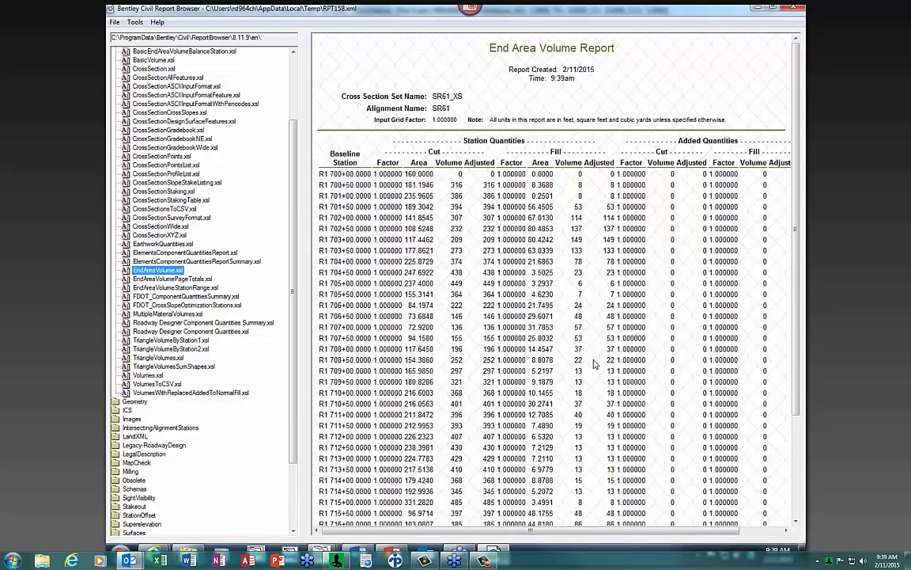
{"action": "left_click", "coordinate": [504, 234]}
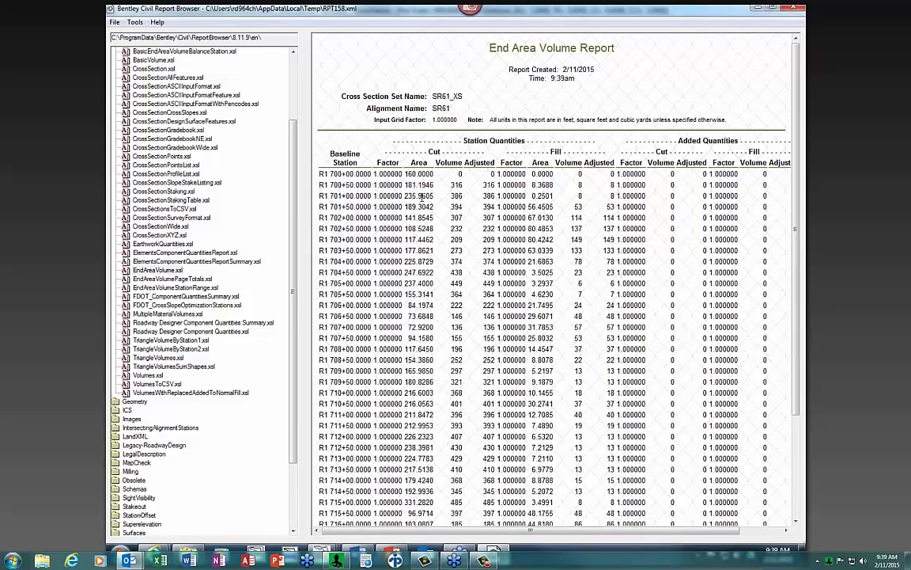
{"action": "scroll", "coordinate": [433, 194], "scroll_direction": "down", "scroll_amount": 5}
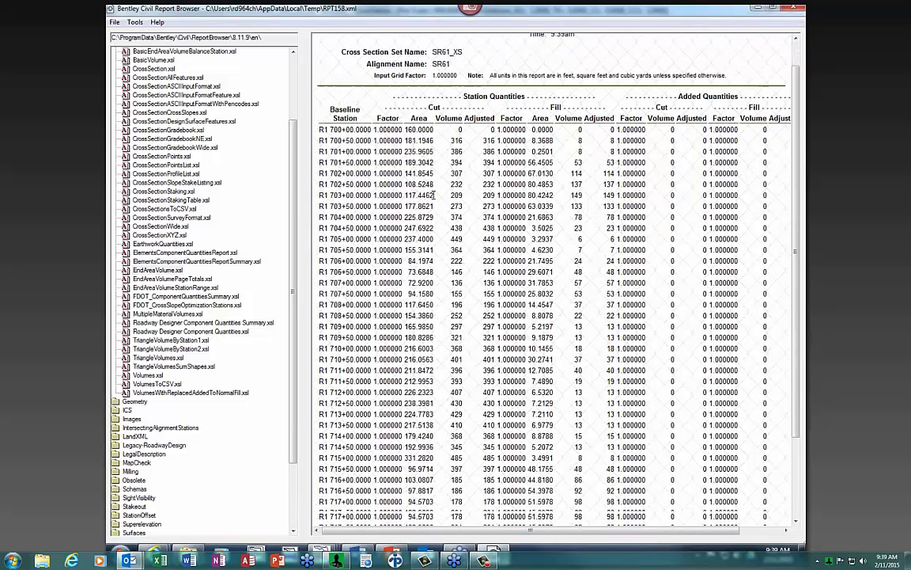
{"action": "scroll", "coordinate": [542, 413], "scroll_direction": "up", "scroll_amount": 5}
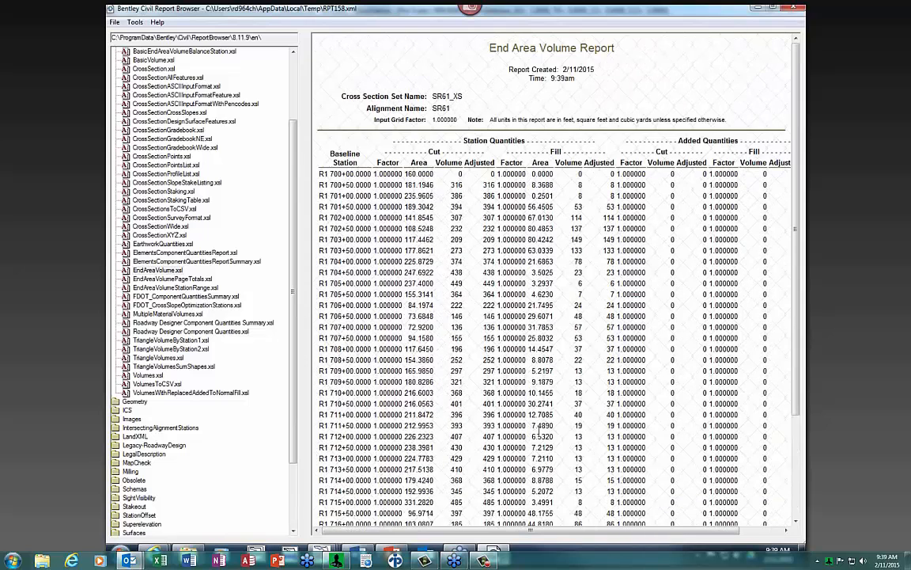
Start saving the End Area Volume Report under a new name and browse to the projects folder.
{"action": "left_click", "coordinate": [115, 22]}
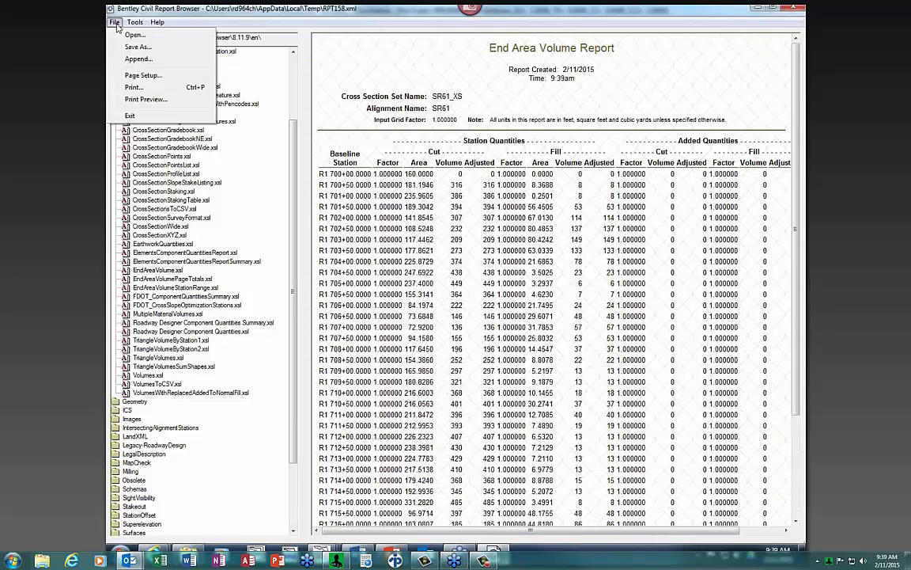
{"action": "left_click", "coordinate": [119, 46]}
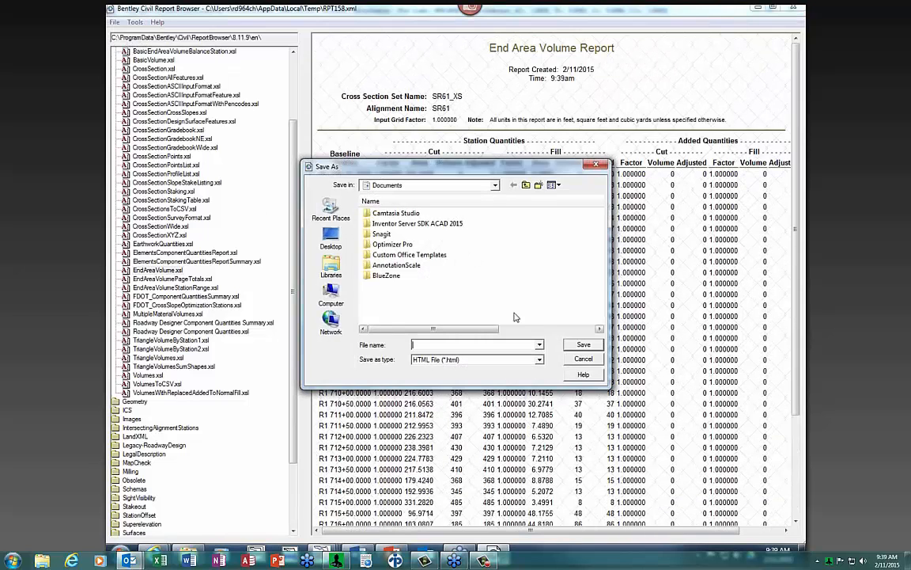
{"action": "left_click", "coordinate": [408, 185]}
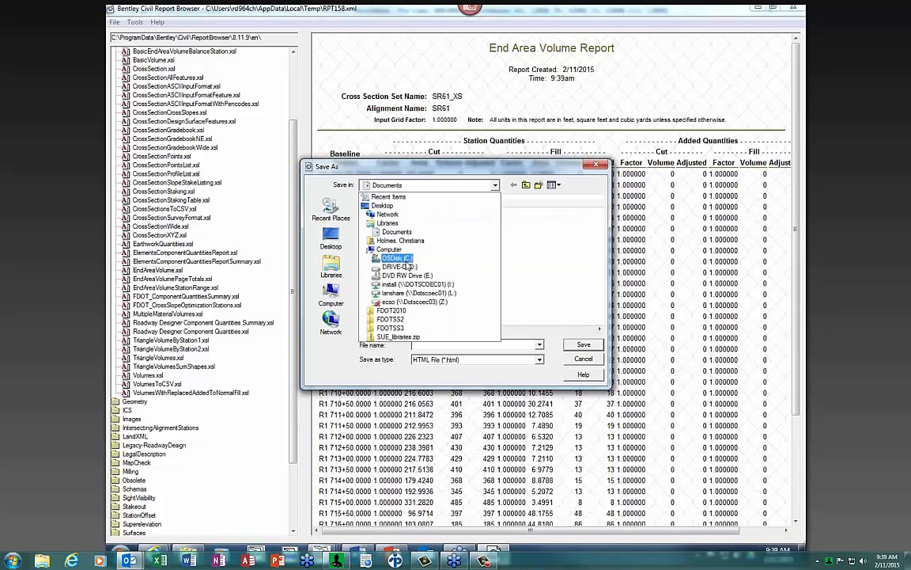
{"action": "left_click", "coordinate": [404, 240]}
{"action": "double_click", "coordinate": [389, 224]}
{"action": "double_click", "coordinate": [389, 224]}
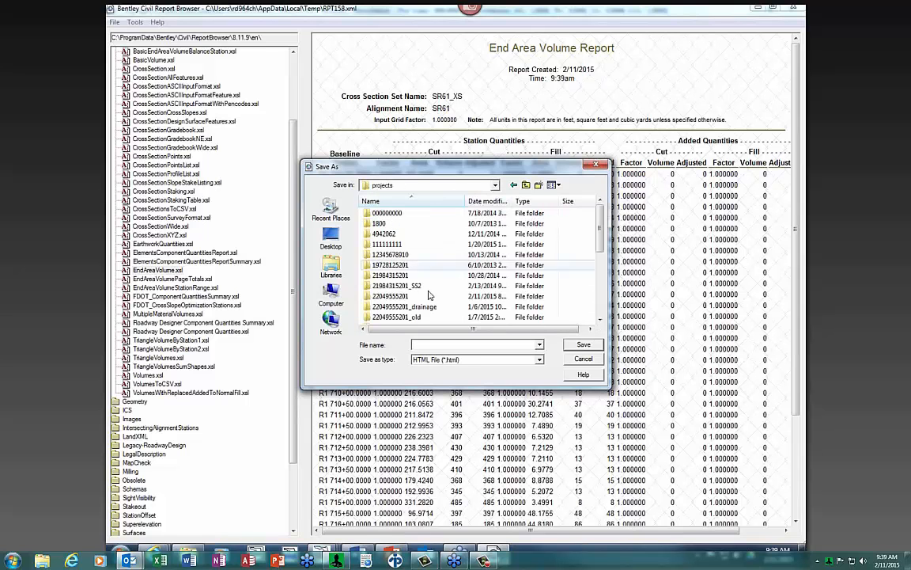
{"action": "left_click", "coordinate": [478, 359]}
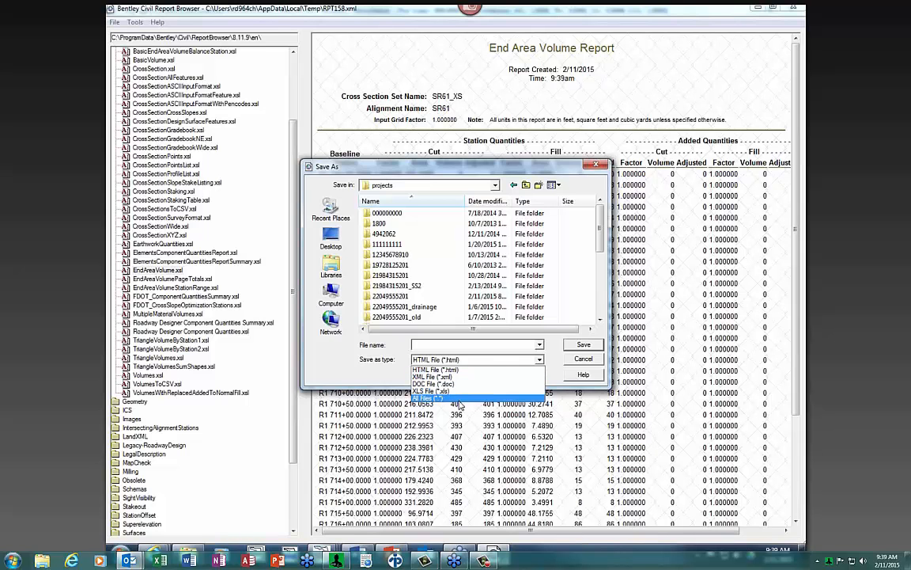
{"action": "left_click", "coordinate": [435, 370]}
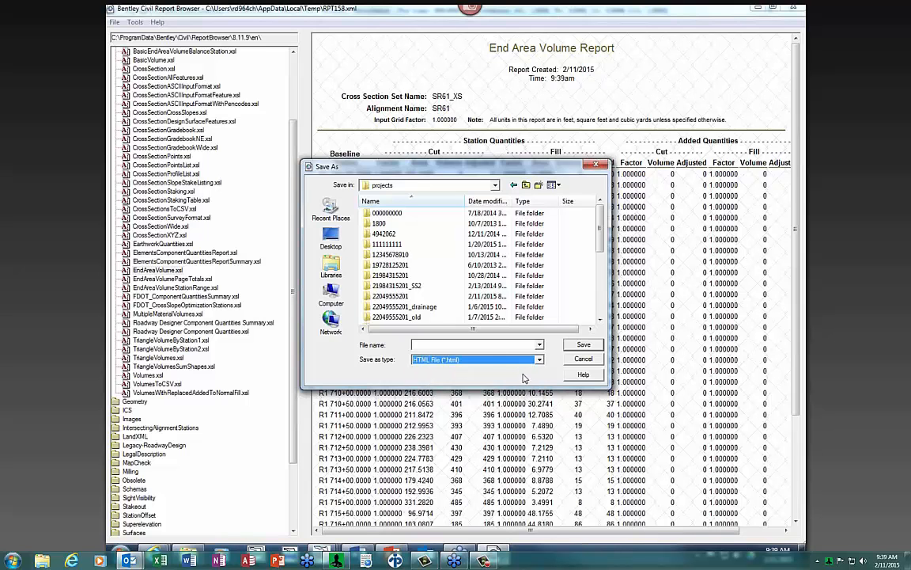
{"action": "left_click", "coordinate": [443, 359]}
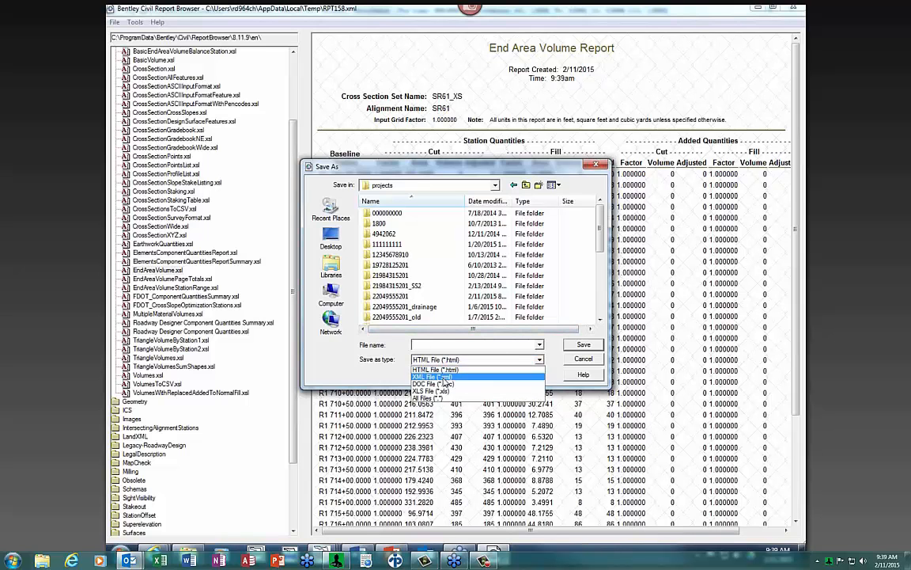
{"action": "left_click", "coordinate": [436, 376]}
{"action": "left_click", "coordinate": [391, 274]}
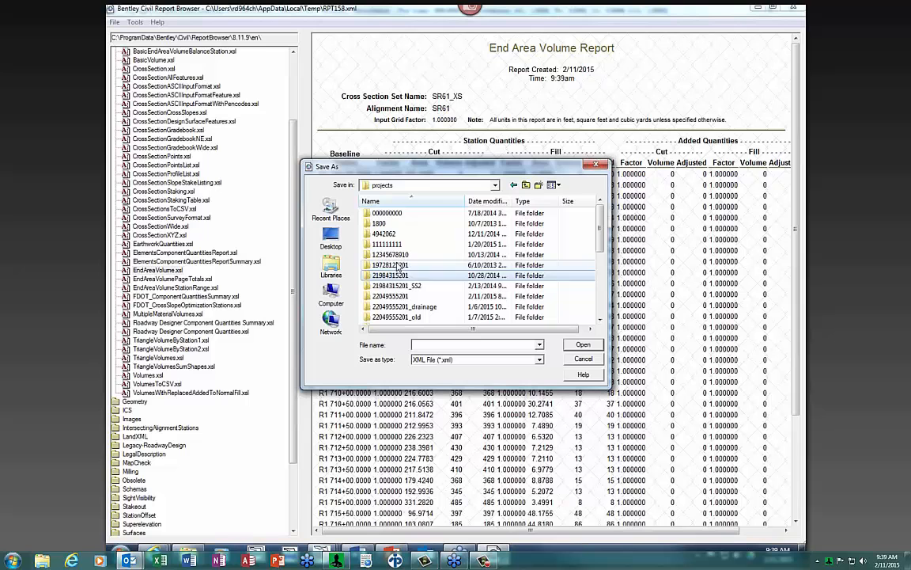
{"action": "double_click", "coordinate": [390, 295]}
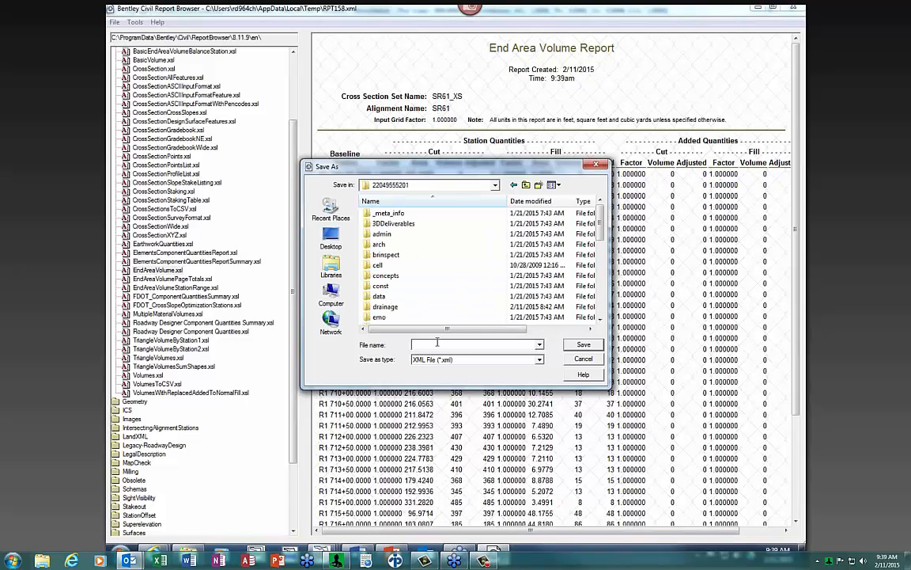
{"action": "type", "text": "SR61_earthwork"}
{"action": "left_click", "coordinate": [584, 346]}
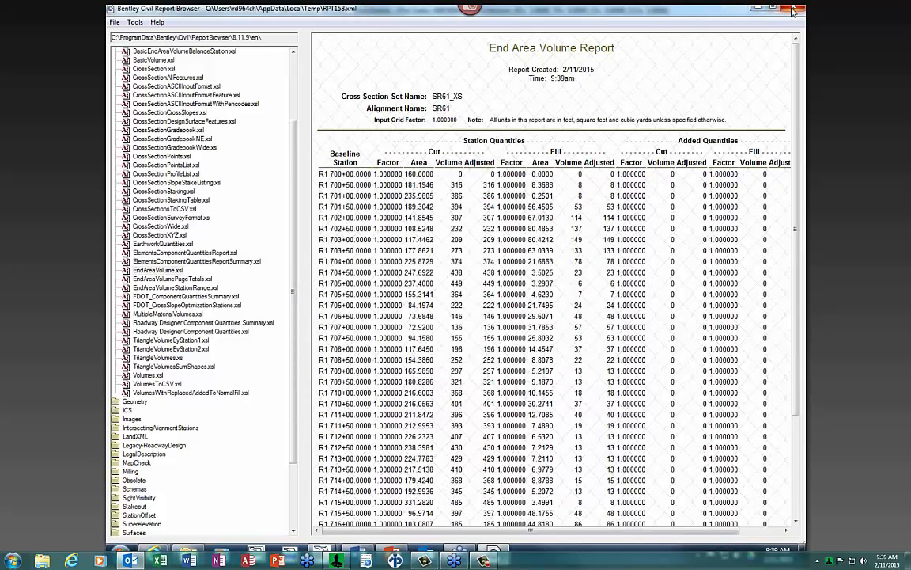
{"action": "left_click", "coordinate": [794, 10]}
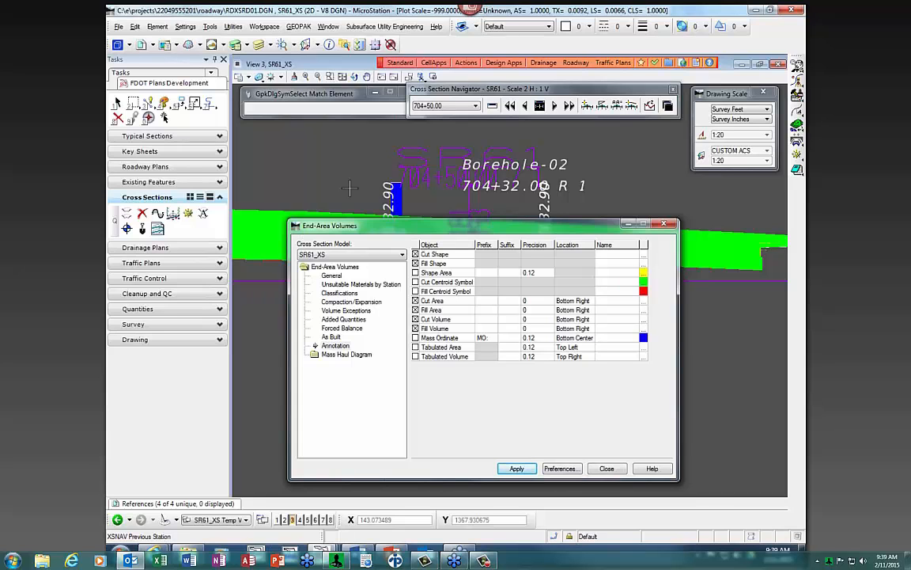
Examine the cut and fill shapes and the area and volume annotations on the SR61 cross sections, closing End-Area Volumes.
{"action": "scroll", "coordinate": [347, 187], "scroll_direction": "down", "scroll_amount": 3}
{"action": "scroll", "coordinate": [405, 198], "scroll_direction": "down", "scroll_amount": 3}
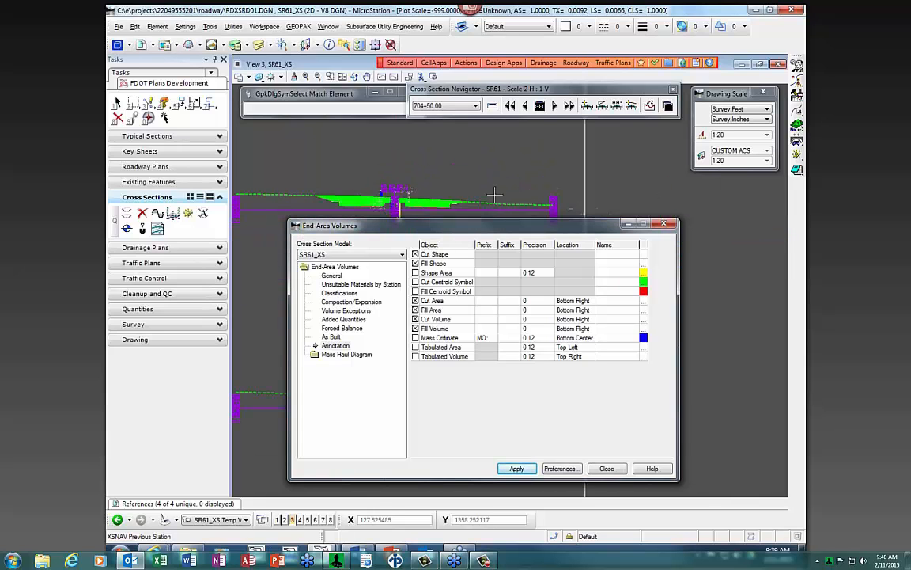
{"action": "scroll", "coordinate": [549, 205], "scroll_direction": "up", "scroll_amount": 3}
{"action": "scroll", "coordinate": [556, 185], "scroll_direction": "up", "scroll_amount": 2}
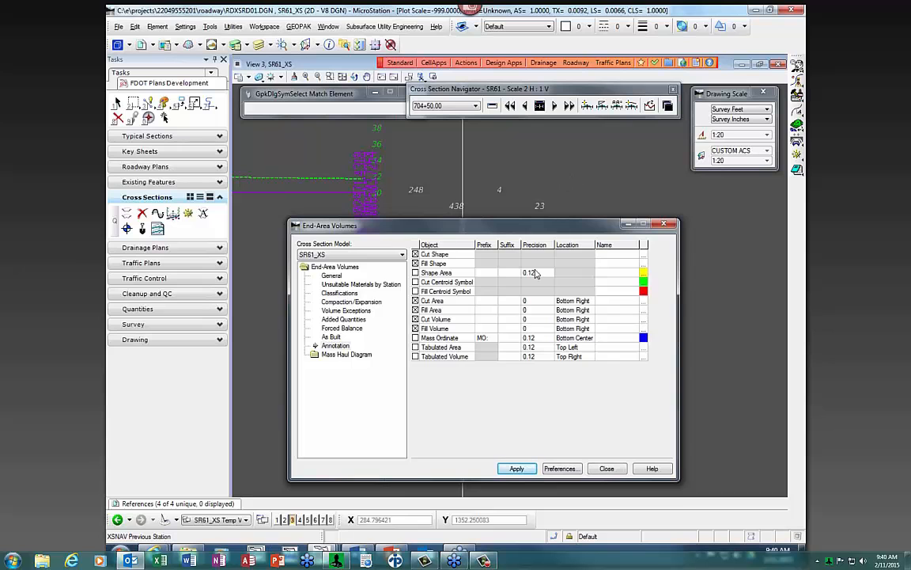
{"action": "left_click_drag", "start_coordinate": [474, 225], "coordinate": [506, 276]}
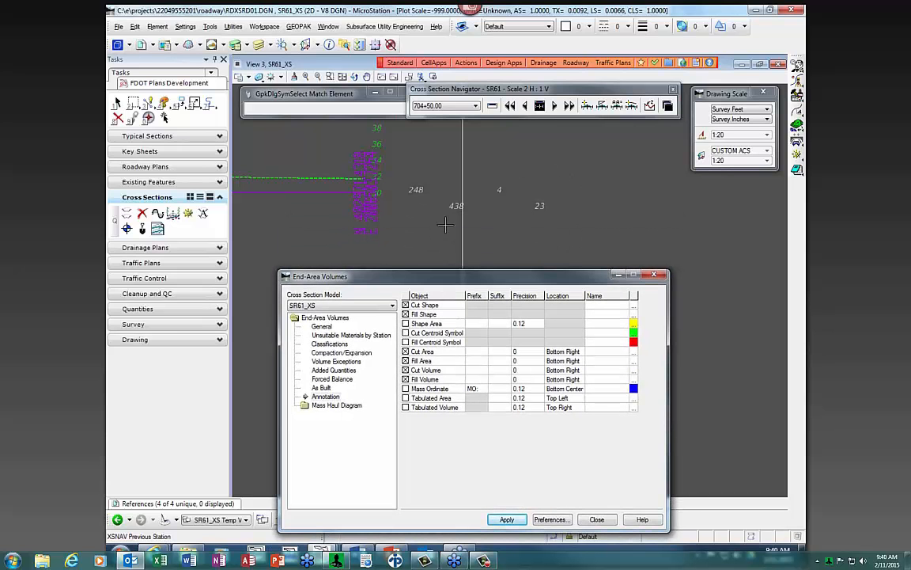
{"action": "scroll", "coordinate": [558, 212], "scroll_direction": "down", "scroll_amount": 5}
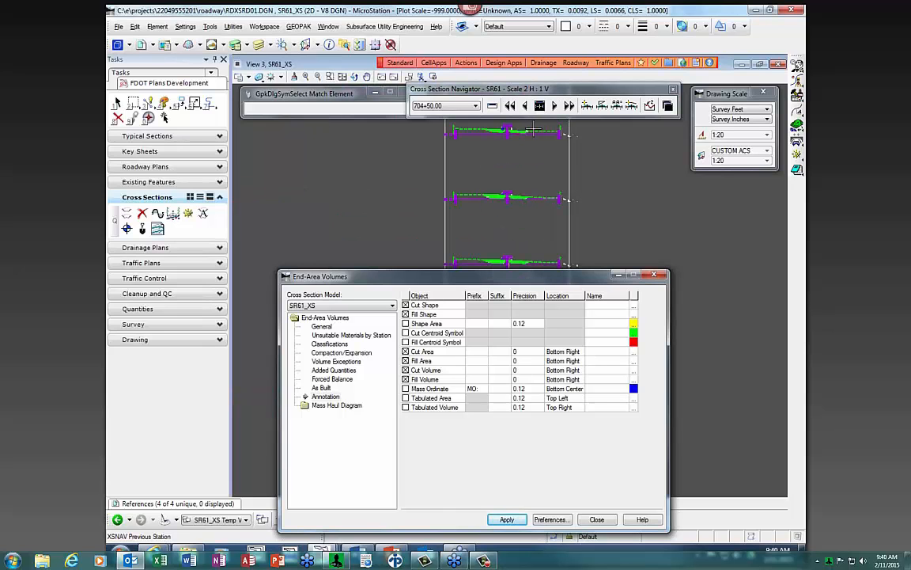
{"action": "scroll", "coordinate": [542, 158], "scroll_direction": "up", "scroll_amount": 3}
{"action": "scroll", "coordinate": [542, 175], "scroll_direction": "up", "scroll_amount": 1}
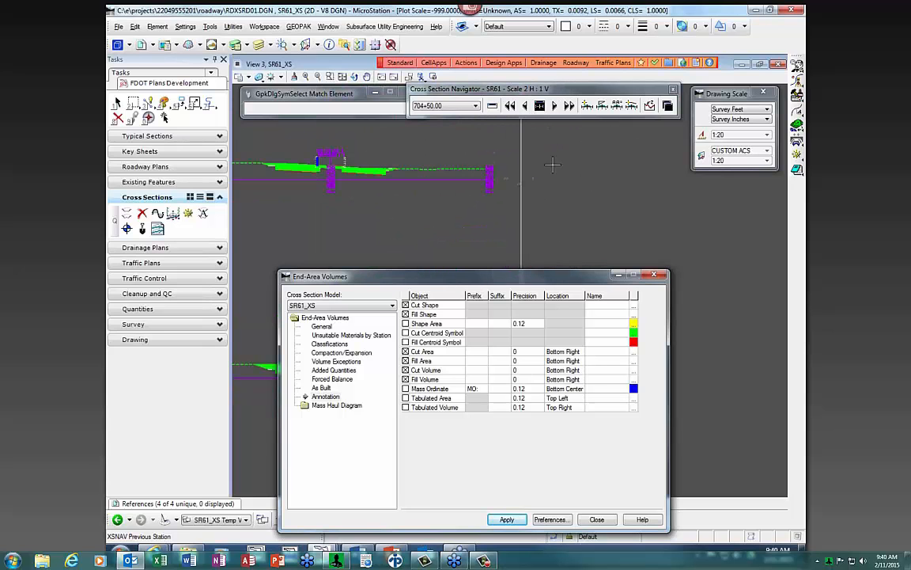
{"action": "scroll", "coordinate": [528, 136], "scroll_direction": "down", "scroll_amount": 3}
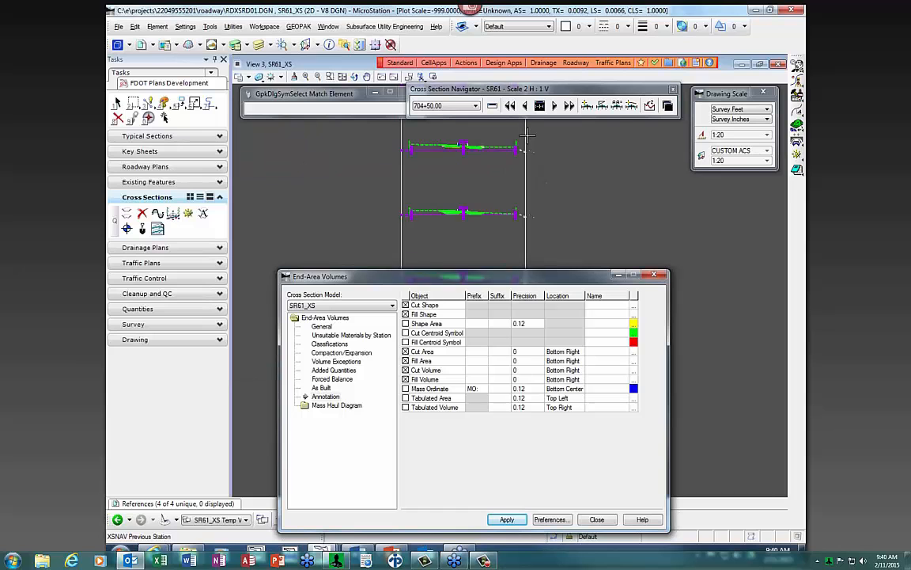
{"action": "scroll", "coordinate": [512, 253], "scroll_direction": "up", "scroll_amount": 1}
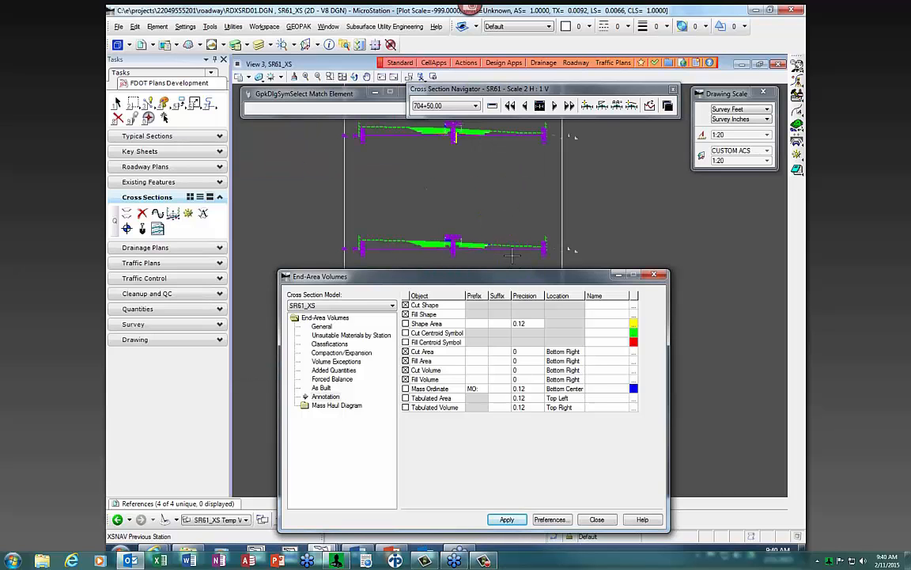
{"action": "scroll", "coordinate": [595, 250], "scroll_direction": "up", "scroll_amount": 2}
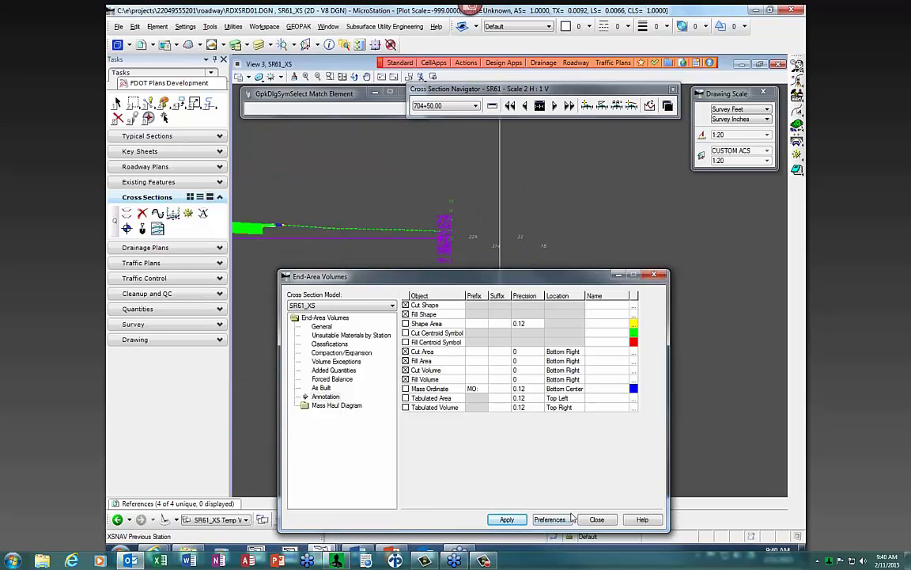
{"action": "left_click", "coordinate": [597, 519]}
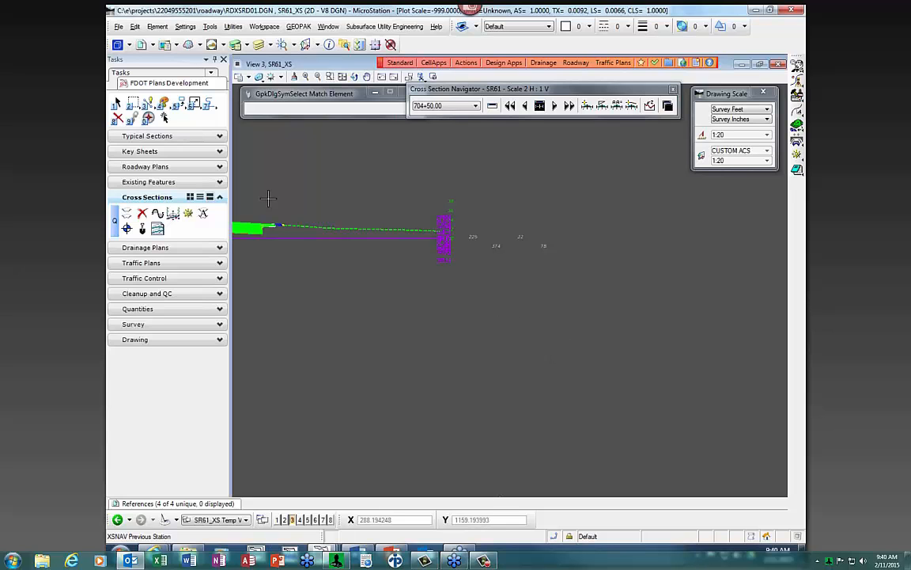
{"action": "scroll", "coordinate": [603, 237], "scroll_direction": "down", "scroll_amount": 3}
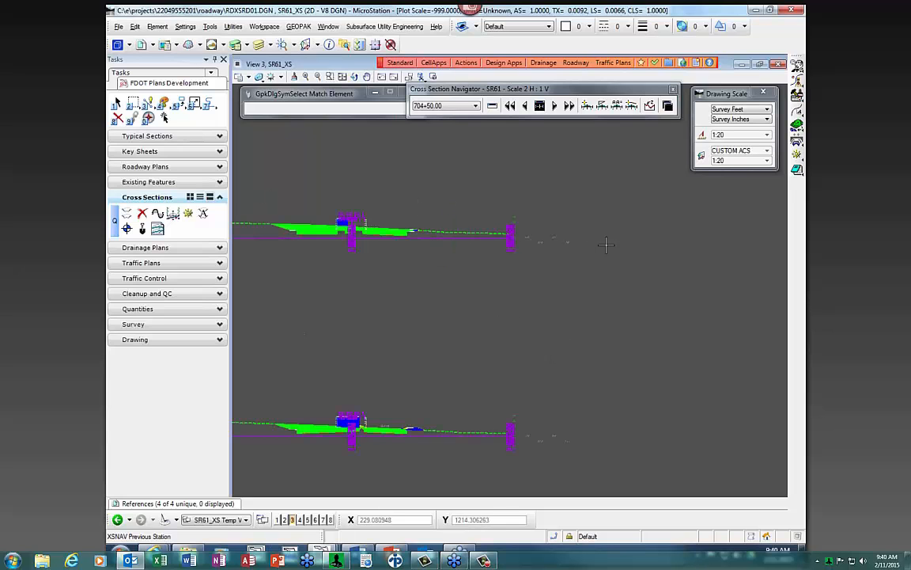
Open the cross section sheet composition tool and make the Rdxsrd_shg cross section sheets model active.
{"action": "left_click", "coordinate": [157, 228]}
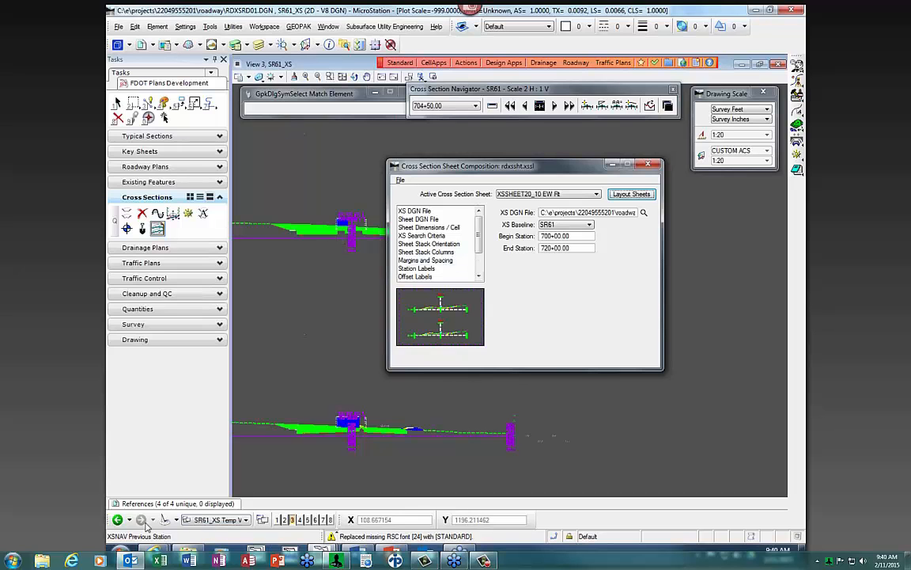
{"action": "left_click", "coordinate": [118, 44]}
{"action": "double_click", "coordinate": [377, 203]}
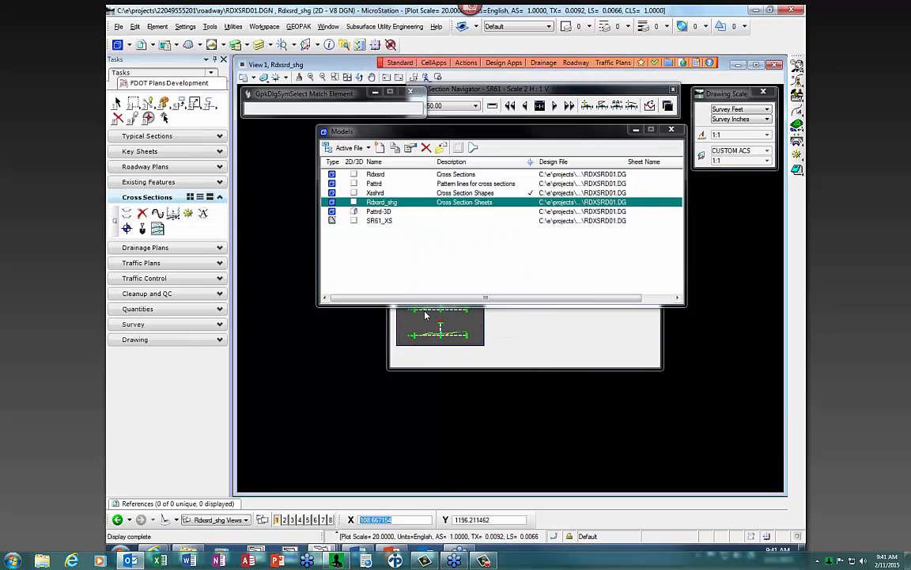
{"action": "left_click", "coordinate": [636, 129]}
Choose XSSHEET20_10 EW Rt as the active cross section sheet.
{"action": "left_click_drag", "start_coordinate": [544, 167], "coordinate": [594, 174]}
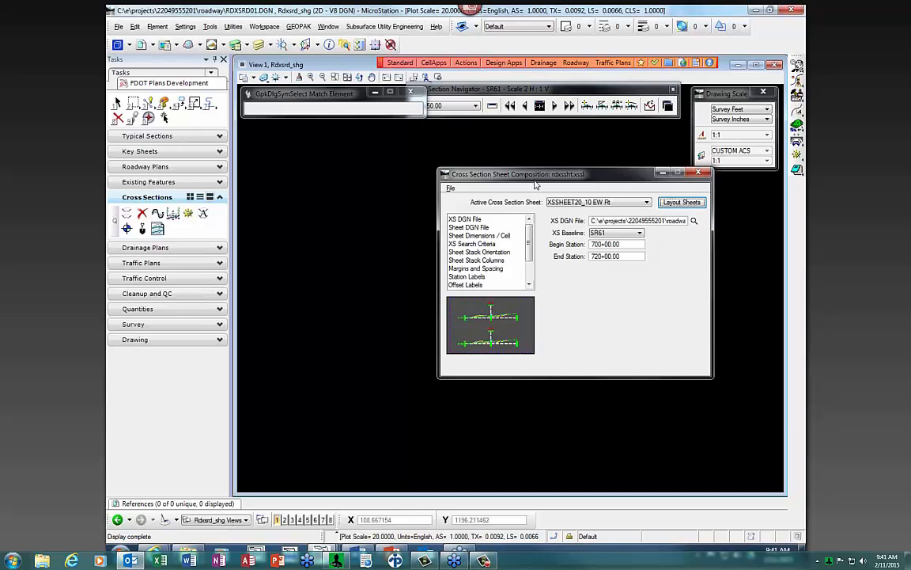
{"action": "left_click_drag", "start_coordinate": [482, 174], "coordinate": [420, 167]}
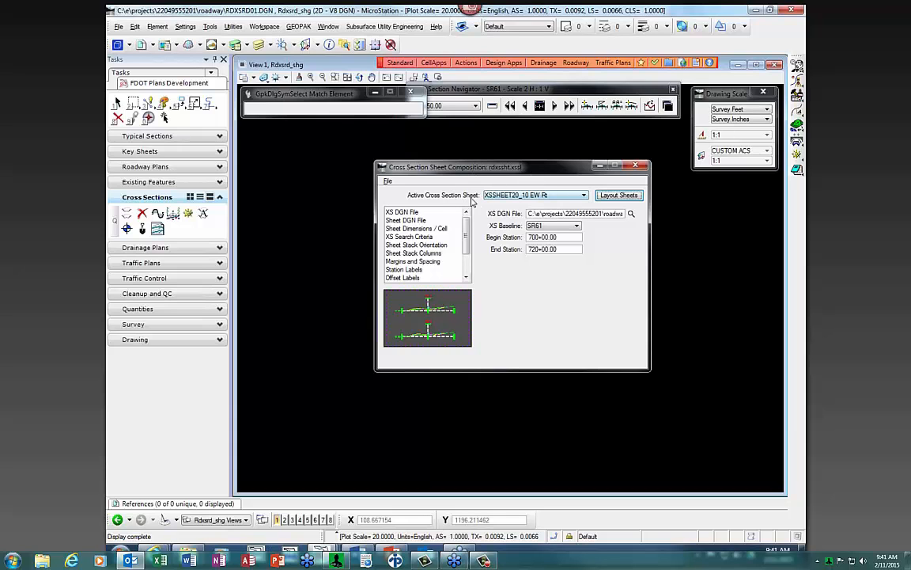
{"action": "left_click", "coordinate": [529, 196]}
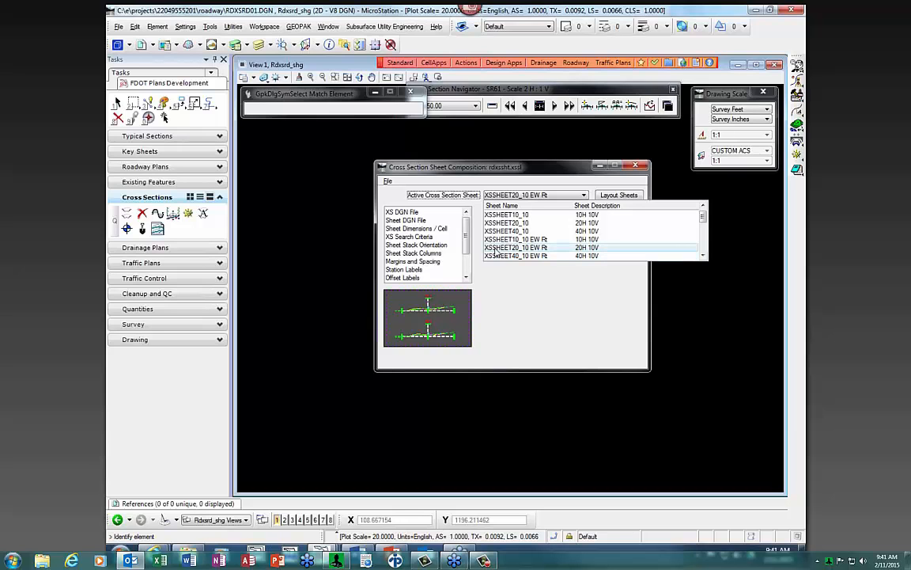
{"action": "left_click", "coordinate": [531, 249]}
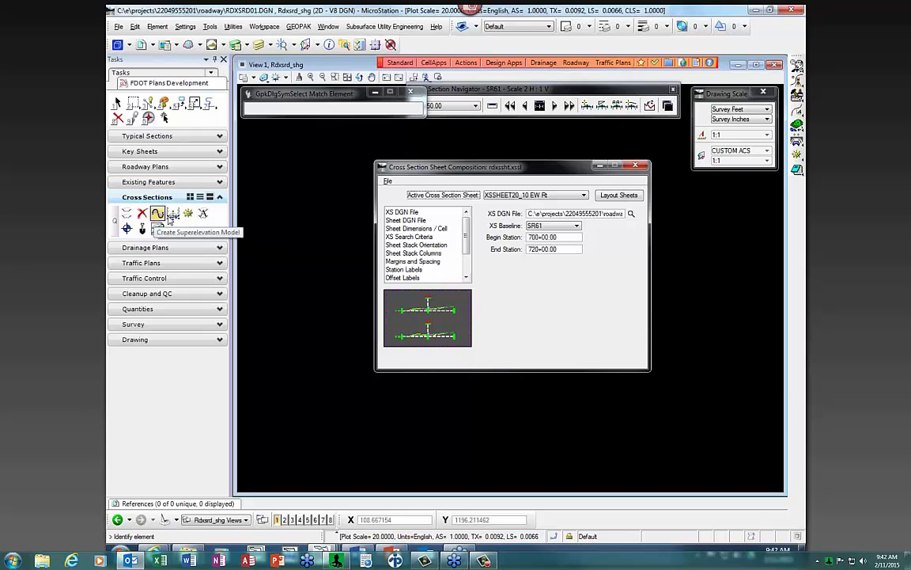
Set RDXSRD01.DGN from the roadway folder as the cross section DGN file, with SR61 as the baseline.
{"action": "left_click_drag", "start_coordinate": [503, 166], "coordinate": [396, 182]}
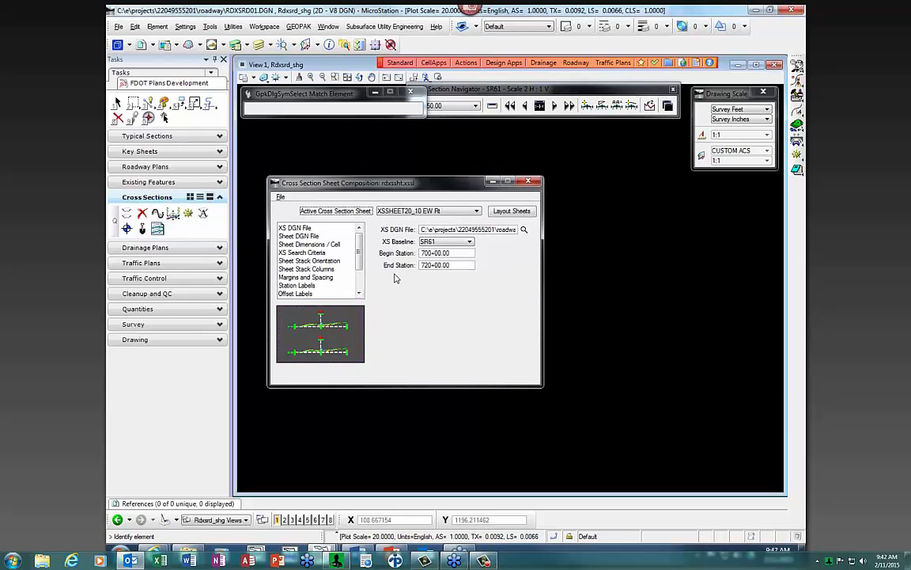
{"action": "left_click", "coordinate": [301, 229]}
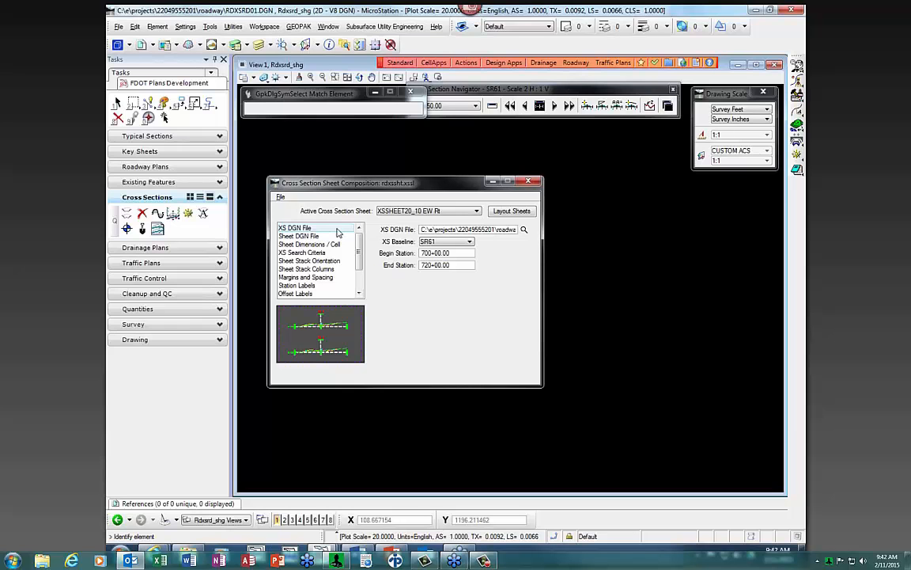
{"action": "left_click", "coordinate": [524, 229]}
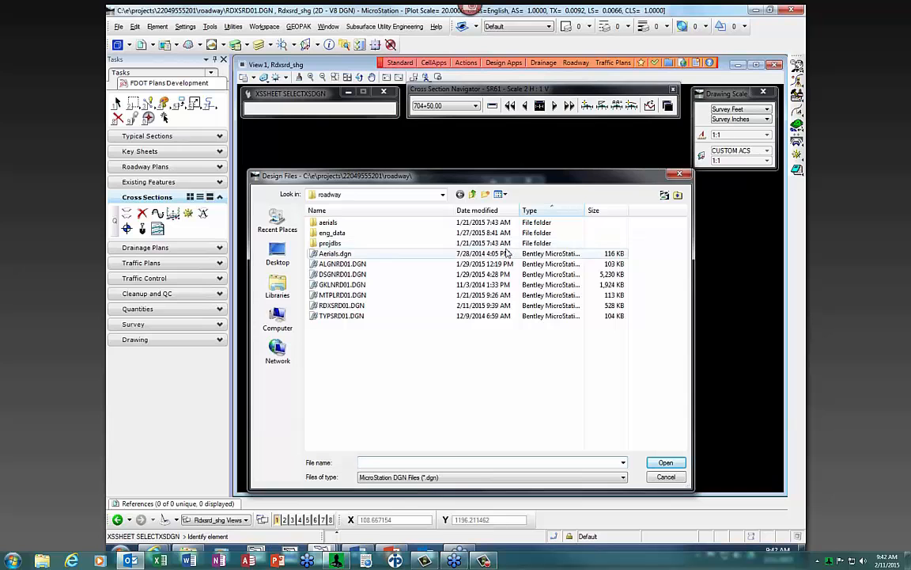
{"action": "left_click", "coordinate": [341, 306]}
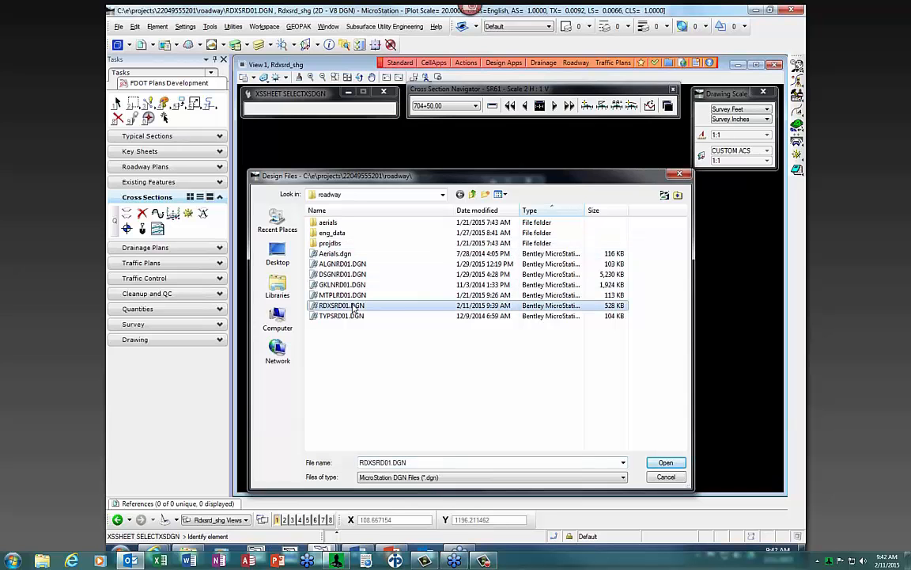
{"action": "double_click", "coordinate": [335, 307]}
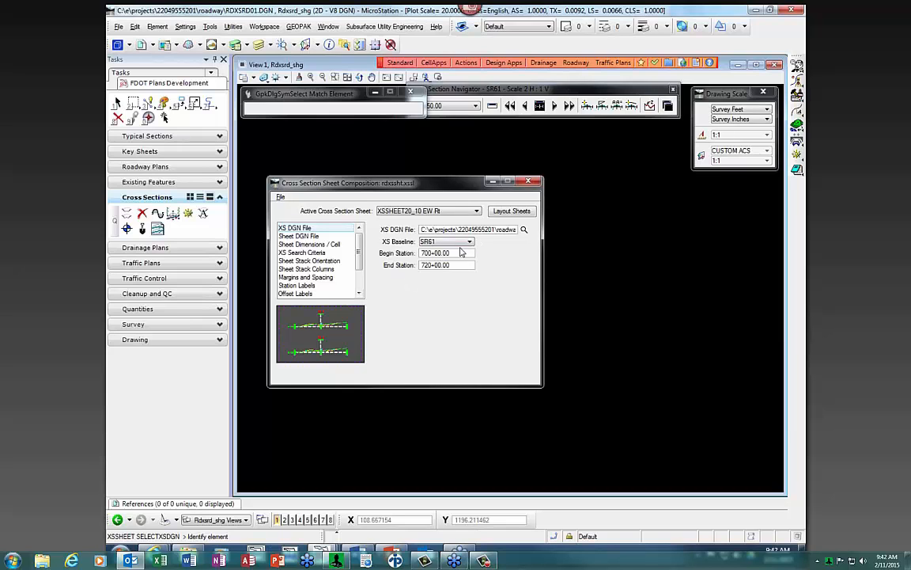
{"action": "left_click", "coordinate": [470, 241]}
{"action": "left_click", "coordinate": [451, 251]}
Set RDXSRD01.DGN from the roadway folder as the sheet DGN file.
{"action": "left_click", "coordinate": [317, 237]}
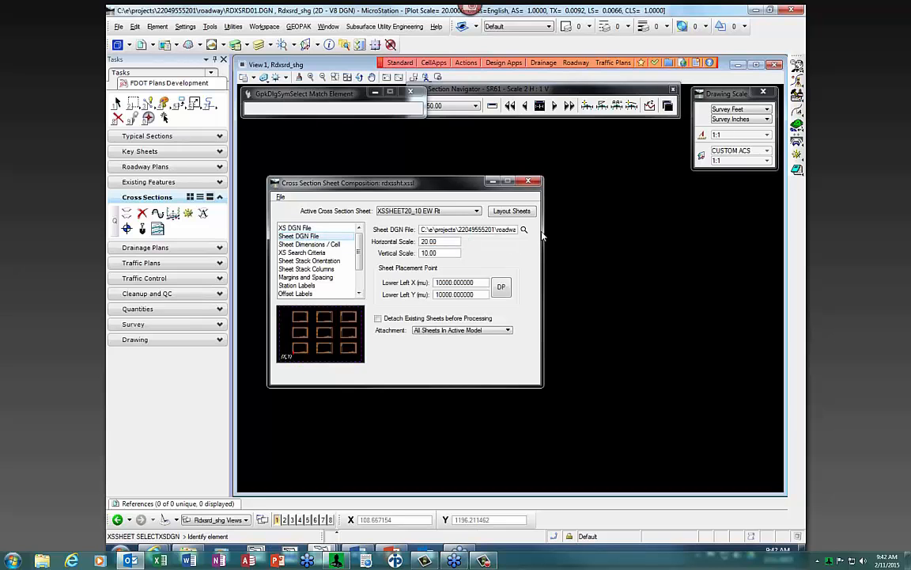
{"action": "left_click", "coordinate": [523, 230]}
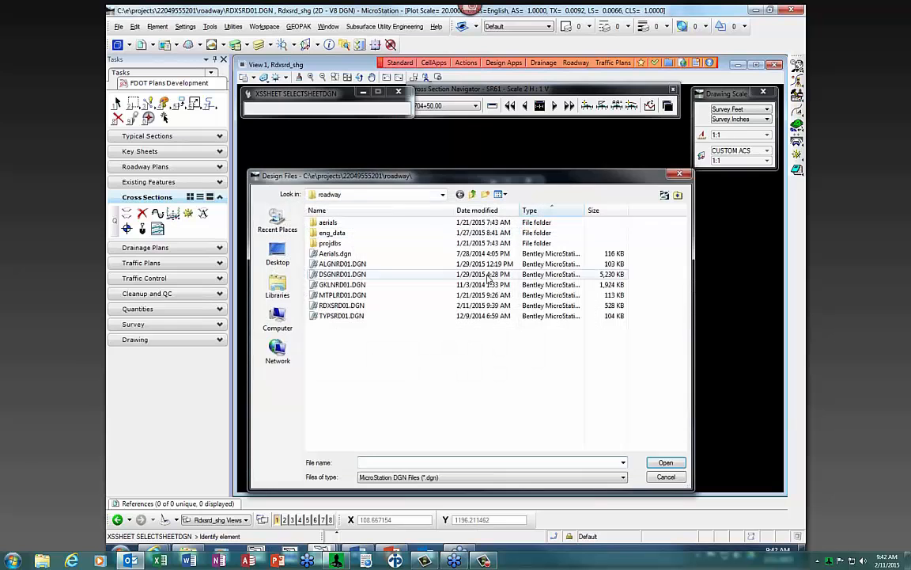
{"action": "left_click", "coordinate": [339, 307]}
{"action": "double_click", "coordinate": [340, 307]}
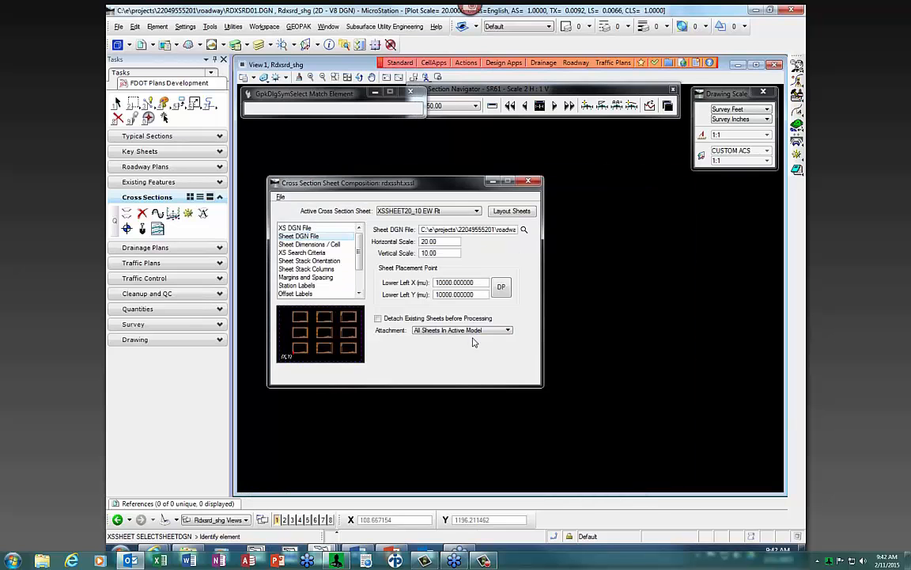
Review the sheet dimensions, search criteria and stack orientation settings, and lay out the cross section sheets.
{"action": "left_click", "coordinate": [327, 245]}
{"action": "left_click", "coordinate": [324, 253]}
{"action": "left_click", "coordinate": [323, 262]}
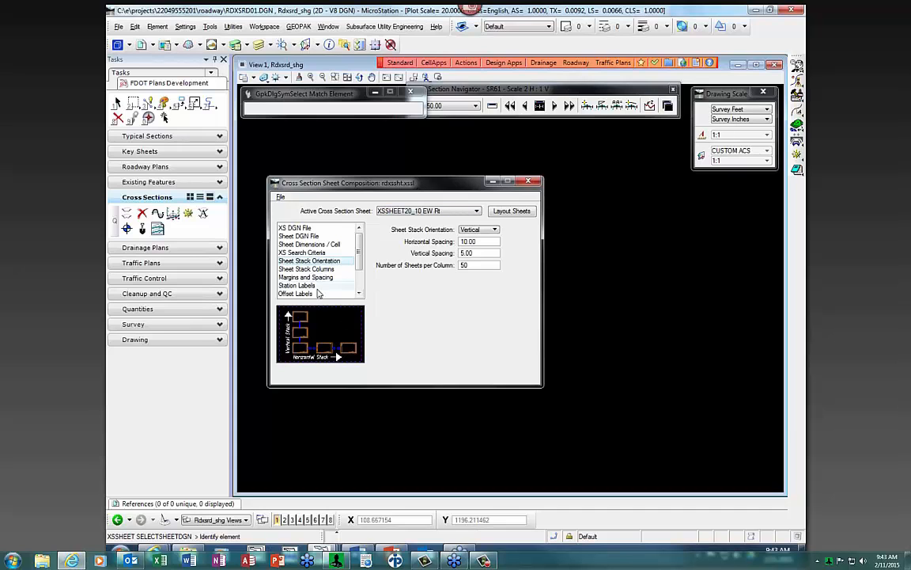
{"action": "left_click", "coordinate": [507, 212]}
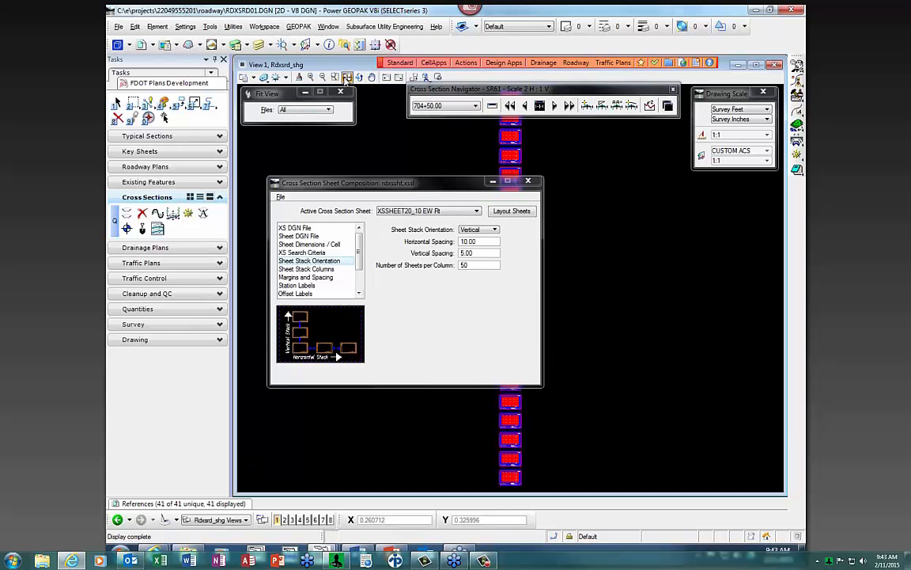
Examine the stacked cross section sheets, checking the sections, earthwork quantity columns and title block on the first sheet.
{"action": "left_click_drag", "start_coordinate": [418, 182], "coordinate": [341, 192]}
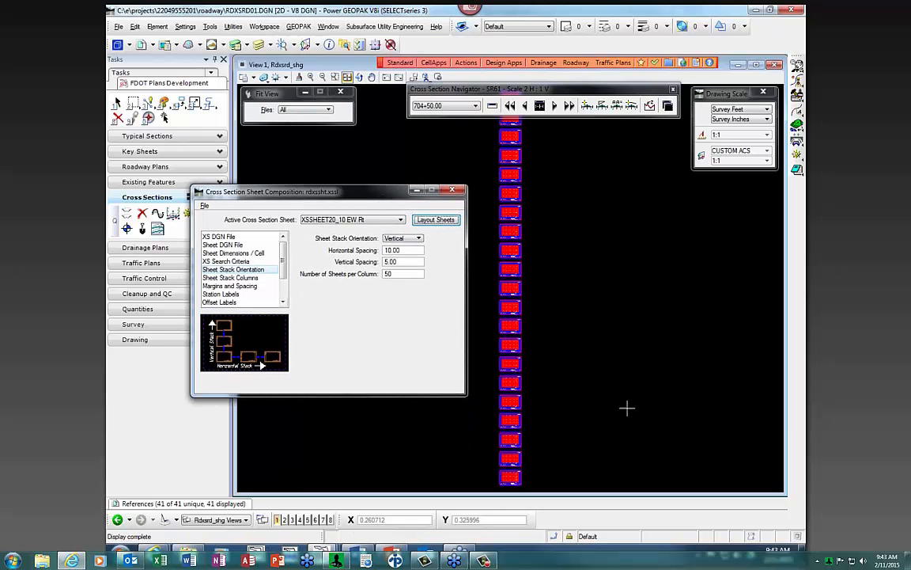
{"action": "scroll", "coordinate": [576, 277], "scroll_direction": "down", "scroll_amount": 2}
{"action": "scroll", "coordinate": [532, 388], "scroll_direction": "up", "scroll_amount": 2}
{"action": "scroll", "coordinate": [532, 387], "scroll_direction": "up", "scroll_amount": 8}
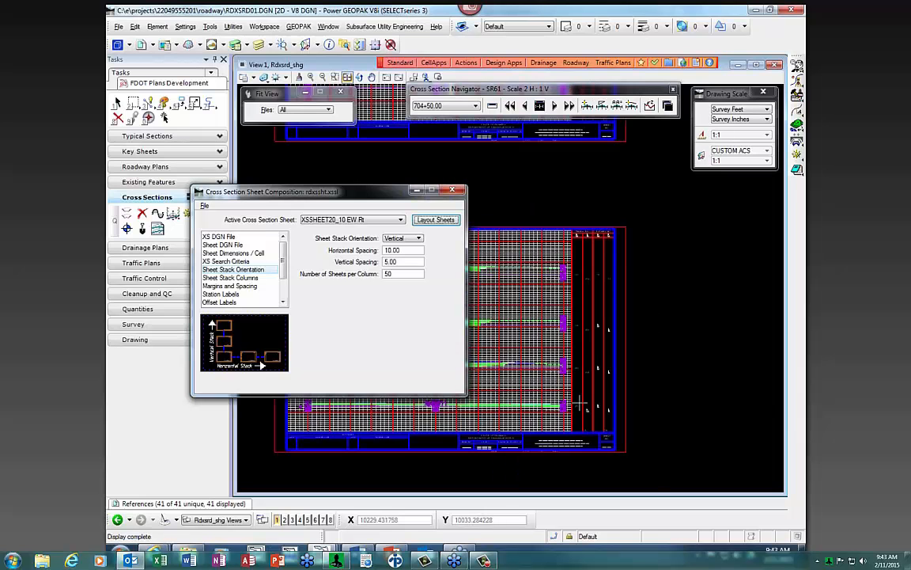
{"action": "scroll", "coordinate": [681, 291], "scroll_direction": "down", "scroll_amount": 1}
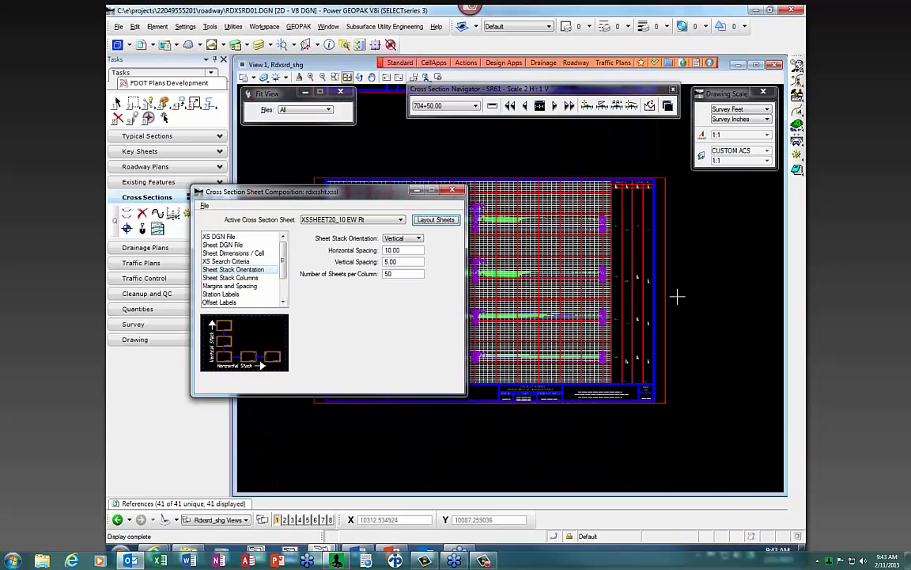
{"action": "scroll", "coordinate": [676, 335], "scroll_direction": "up", "scroll_amount": 1}
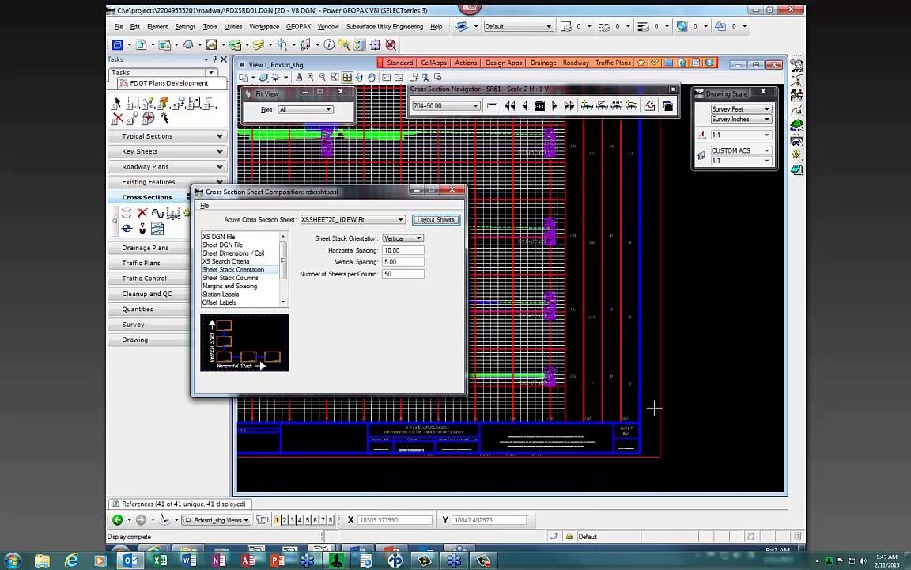
{"action": "scroll", "coordinate": [657, 324], "scroll_direction": "up", "scroll_amount": 2}
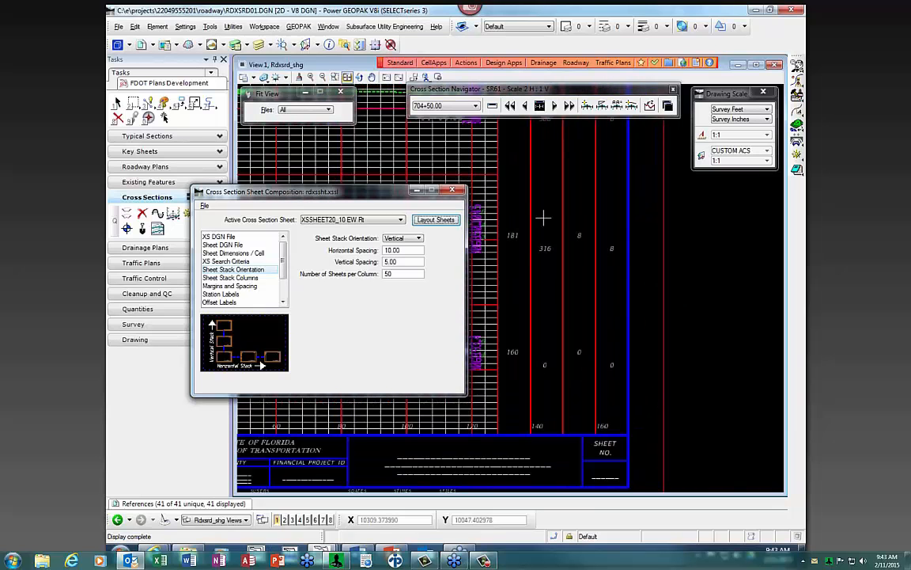
{"action": "scroll", "coordinate": [575, 358], "scroll_direction": "down", "scroll_amount": 1}
{"action": "scroll", "coordinate": [585, 163], "scroll_direction": "up", "scroll_amount": 1}
{"action": "scroll", "coordinate": [687, 346], "scroll_direction": "down", "scroll_amount": 2}
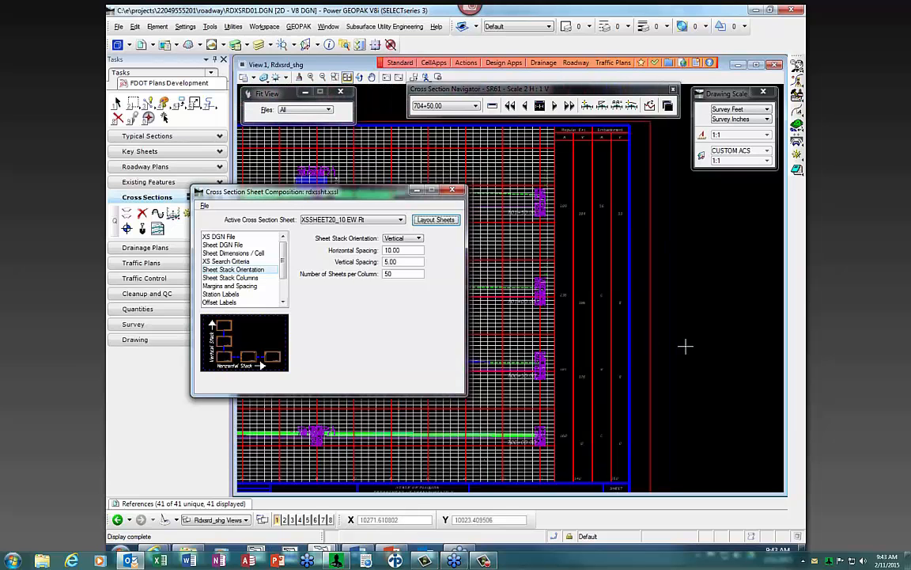
{"action": "scroll", "coordinate": [675, 215], "scroll_direction": "up", "scroll_amount": 1}
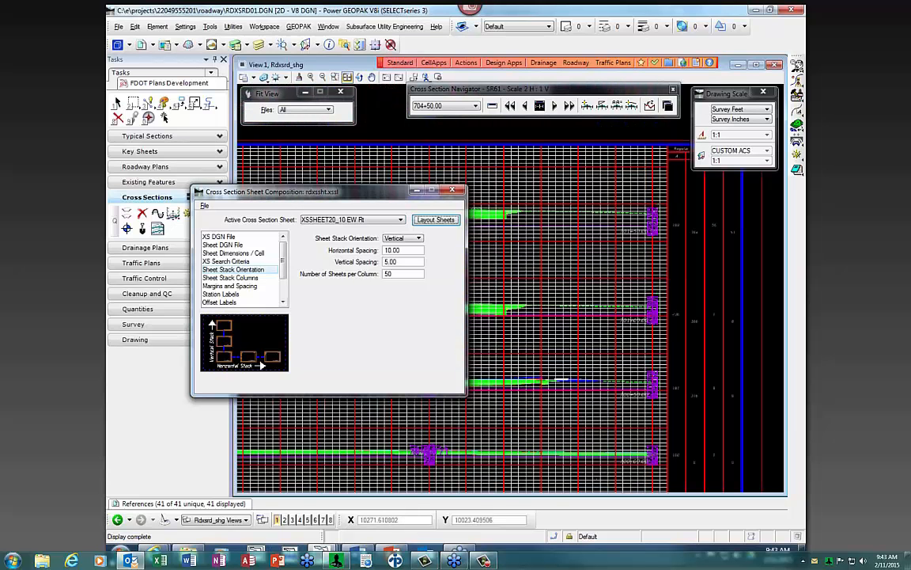
Turn off the display of the XSCell, Earthwork3_px and Earthwork2_px levels in View 1.
{"action": "left_click", "coordinate": [116, 503]}
{"action": "left_click", "coordinate": [183, 27]}
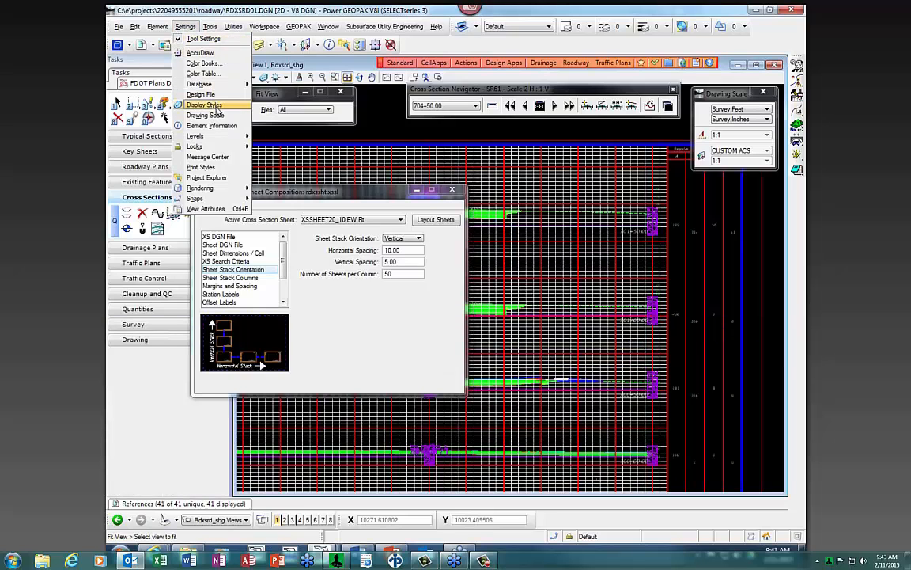
{"action": "mouse_move", "coordinate": [197, 135]}
{"action": "left_click", "coordinate": [265, 143]}
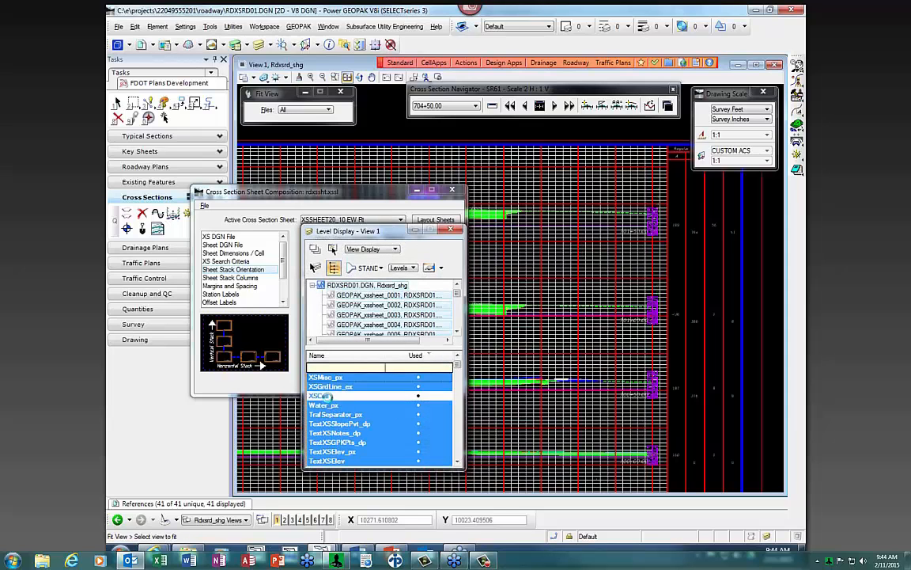
{"action": "scroll", "coordinate": [342, 412], "scroll_direction": "down", "scroll_amount": 2}
{"action": "scroll", "coordinate": [374, 456], "scroll_direction": "down", "scroll_amount": 3}
{"action": "scroll", "coordinate": [369, 453], "scroll_direction": "down", "scroll_amount": 5}
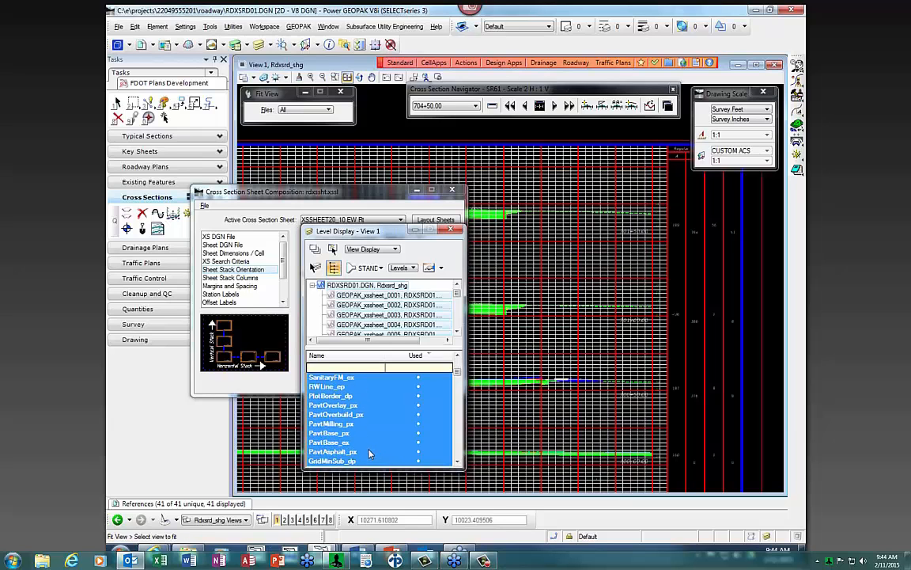
{"action": "left_click_drag", "start_coordinate": [348, 434], "coordinate": [349, 443]}
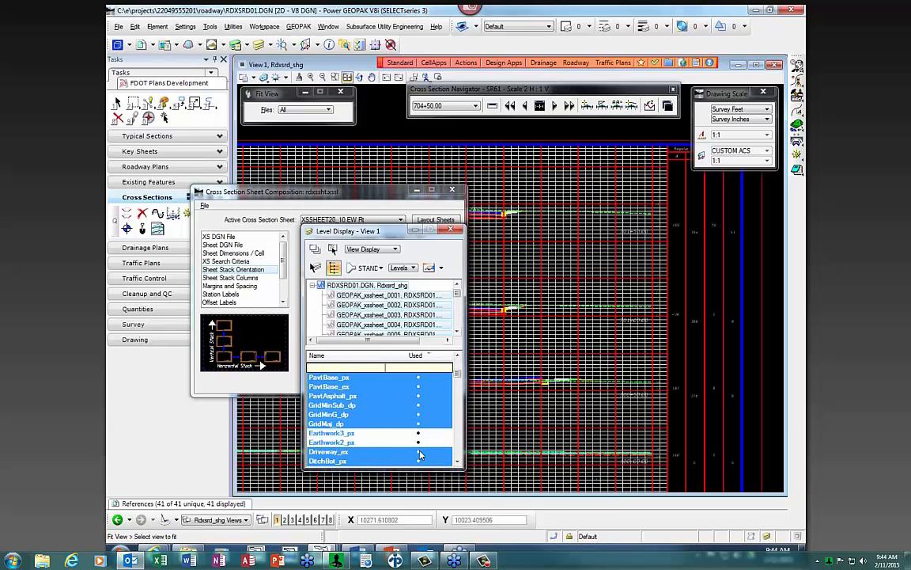
Turn off the display of the ConstLines_pm level and check the resulting cross section sheets.
{"action": "left_click", "coordinate": [560, 329]}
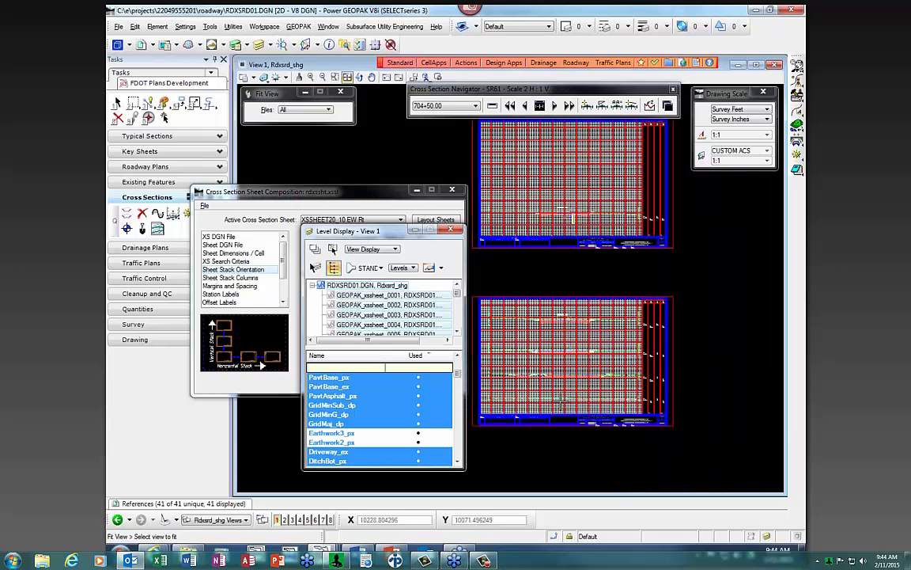
{"action": "scroll", "coordinate": [341, 413], "scroll_direction": "down", "scroll_amount": 2}
{"action": "left_click", "coordinate": [348, 413]}
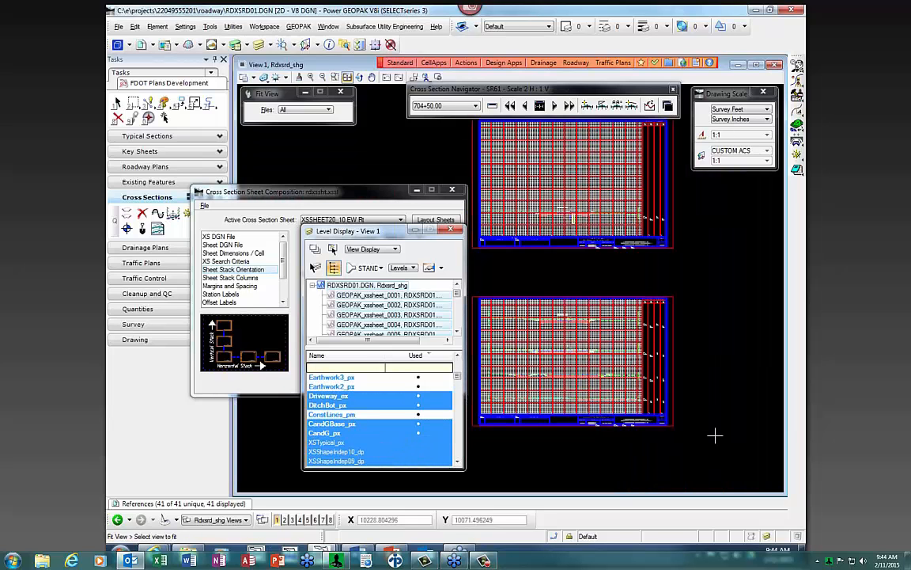
{"action": "left_click", "coordinate": [671, 383]}
{"action": "scroll", "coordinate": [685, 313], "scroll_direction": "up", "scroll_amount": 2}
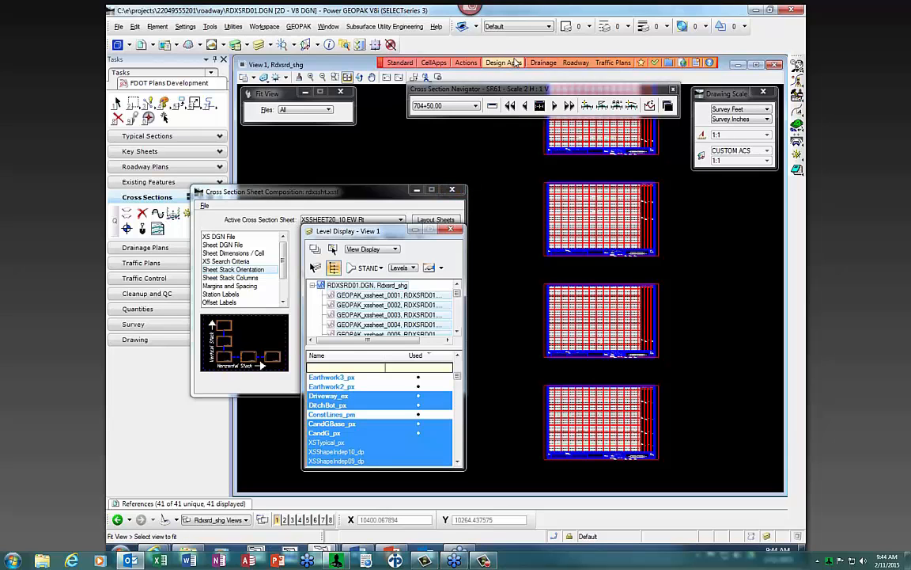
Open the Sheet Navigator for labeling sheets and select the first undefined sheet.
{"action": "left_click", "coordinate": [466, 62]}
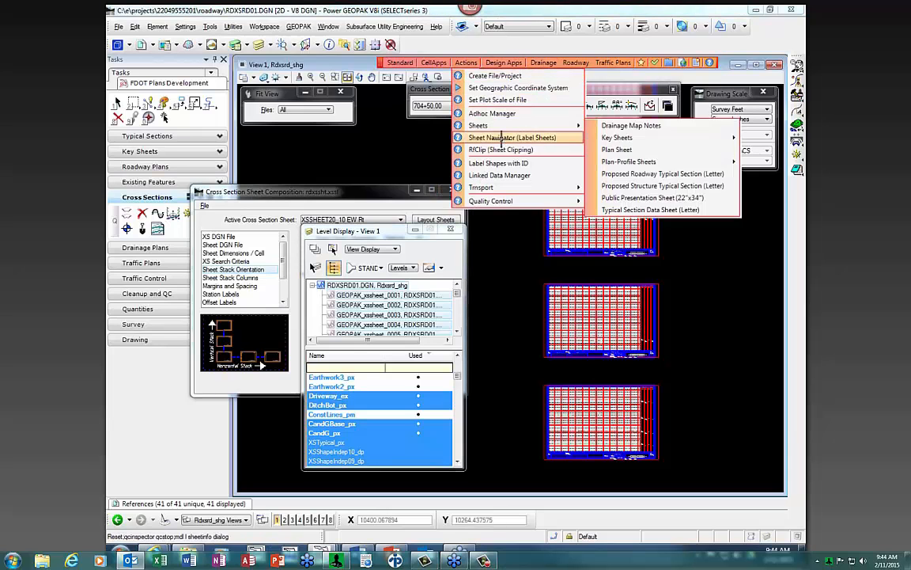
{"action": "left_click", "coordinate": [496, 138]}
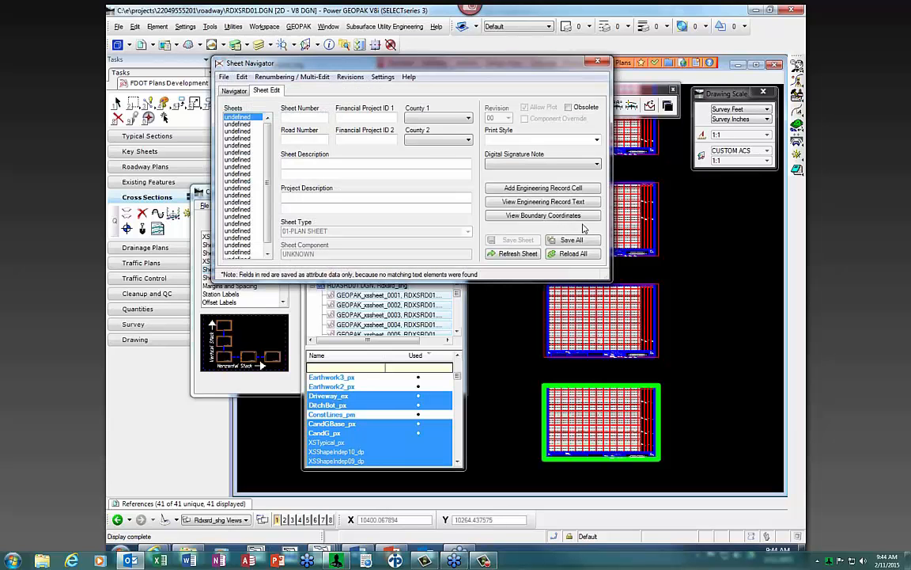
{"action": "left_click", "coordinate": [242, 124]}
{"action": "left_click", "coordinate": [235, 117]}
{"action": "key", "text": "Tab"}
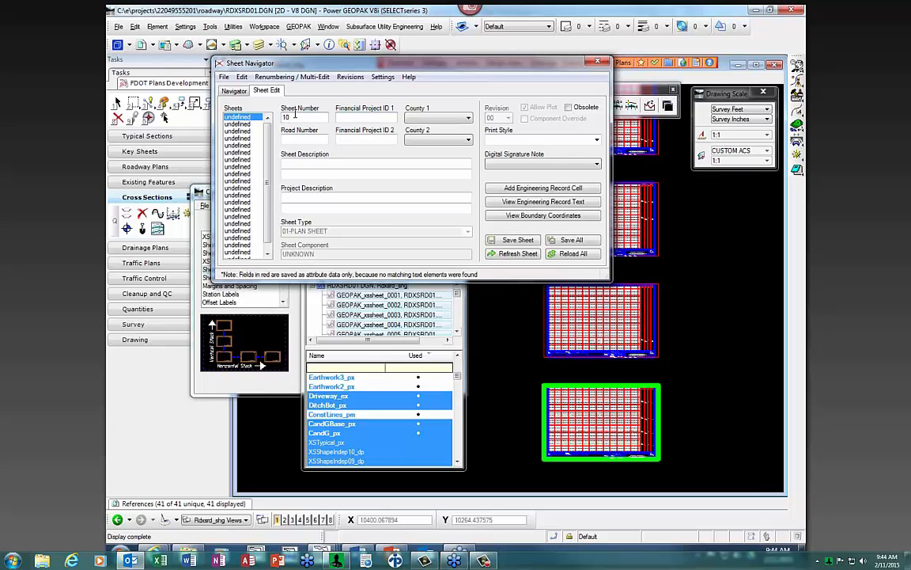
{"action": "type", "text": "220495-5-52-01"}
{"action": "key", "text": "Tab"}
{"action": "type", "text": "w"}
{"action": "key", "text": "Tab"}
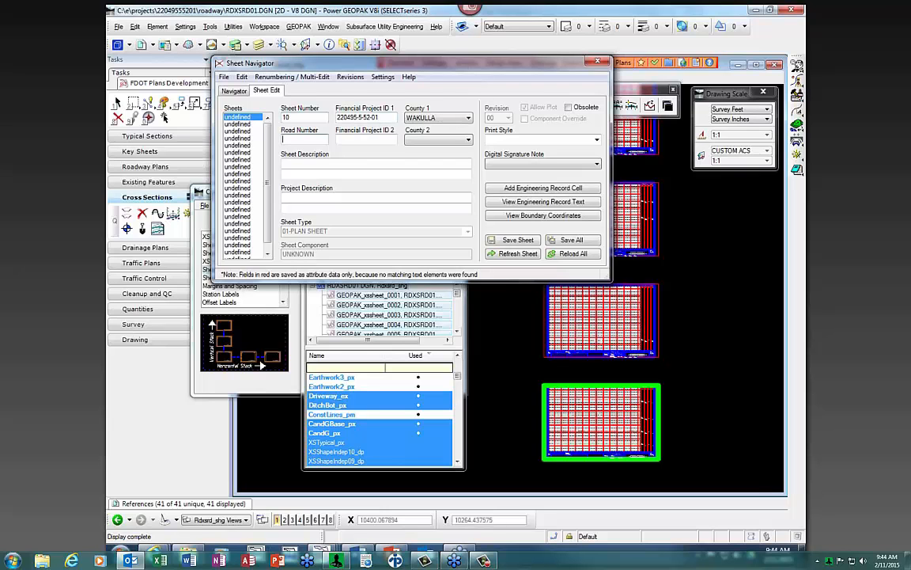
{"action": "type", "text": "61"}
{"action": "key", "text": "Tab"}
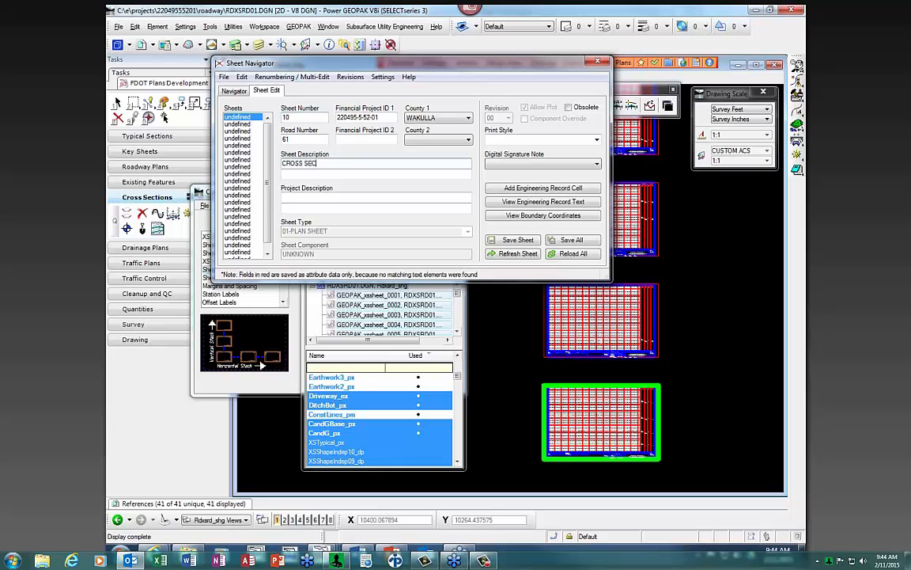
{"action": "left_click", "coordinate": [515, 239]}
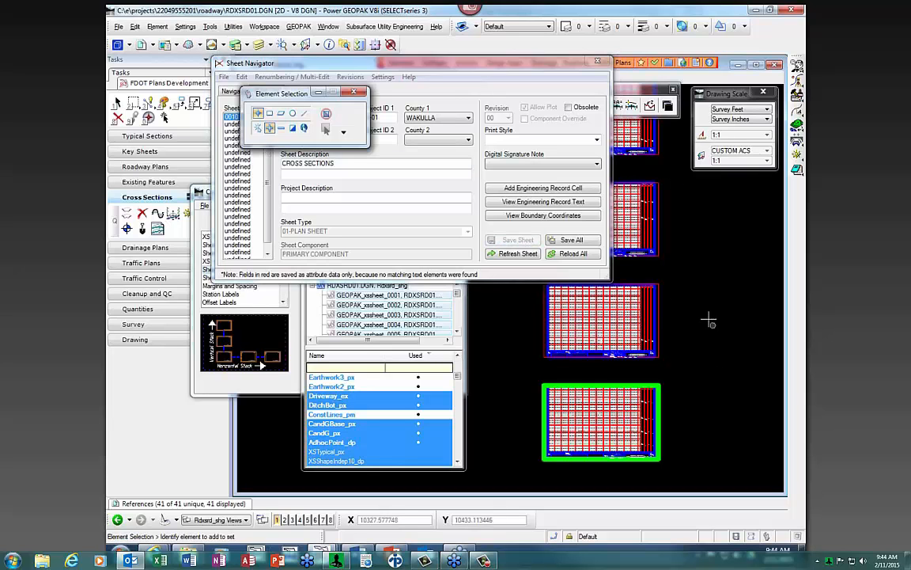
Close the Sheet Navigator and save the settings of the cross section sheet file.
{"action": "scroll", "coordinate": [667, 392], "scroll_direction": "up", "scroll_amount": 2}
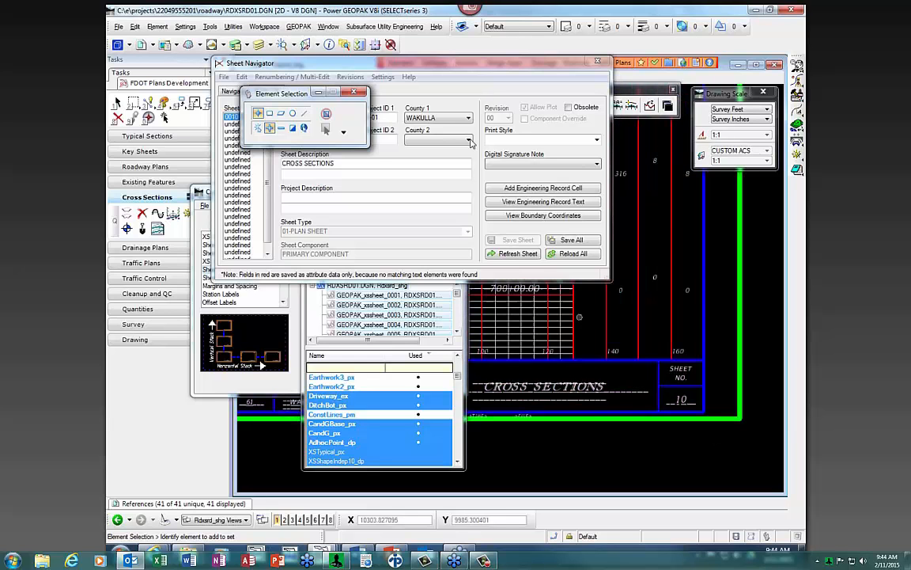
{"action": "left_click", "coordinate": [596, 62]}
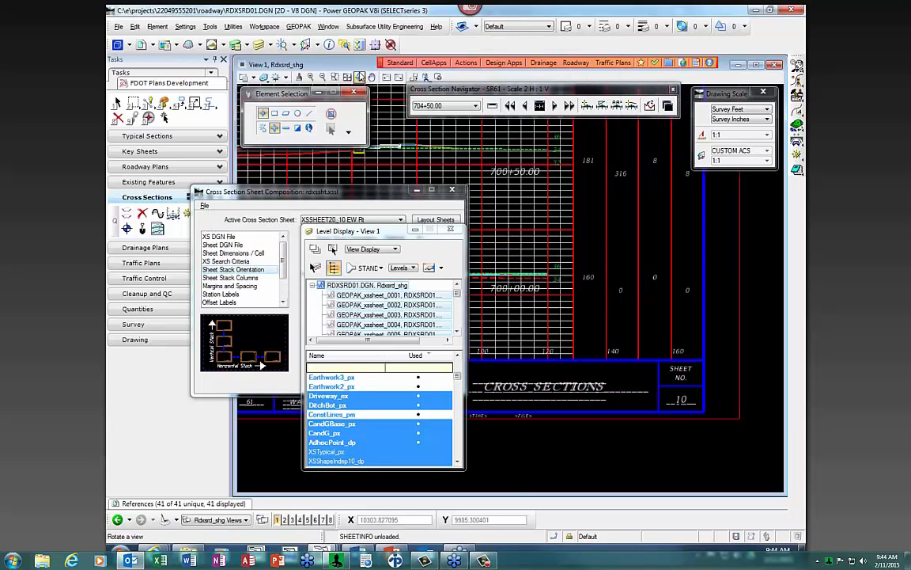
{"action": "left_click", "coordinate": [346, 77]}
{"action": "left_click", "coordinate": [118, 26]}
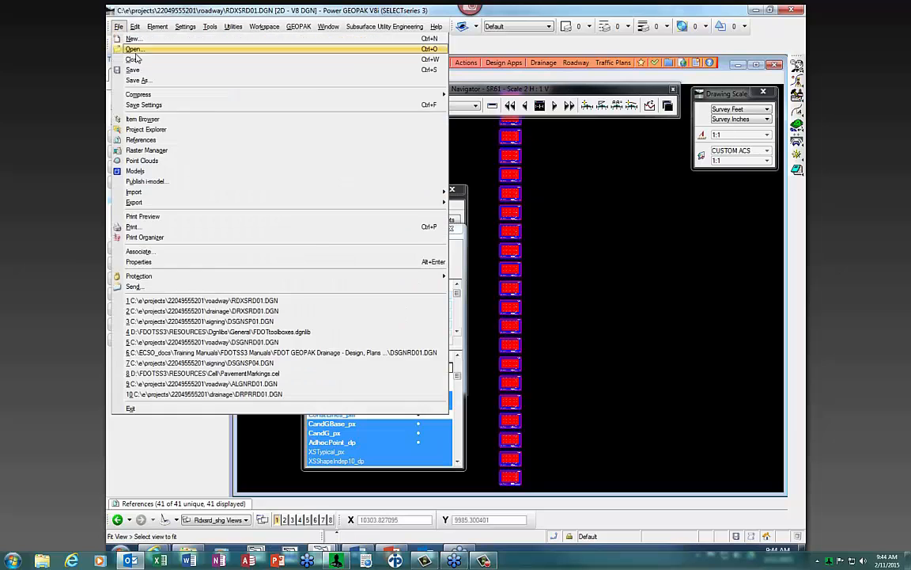
{"action": "left_click", "coordinate": [148, 100]}
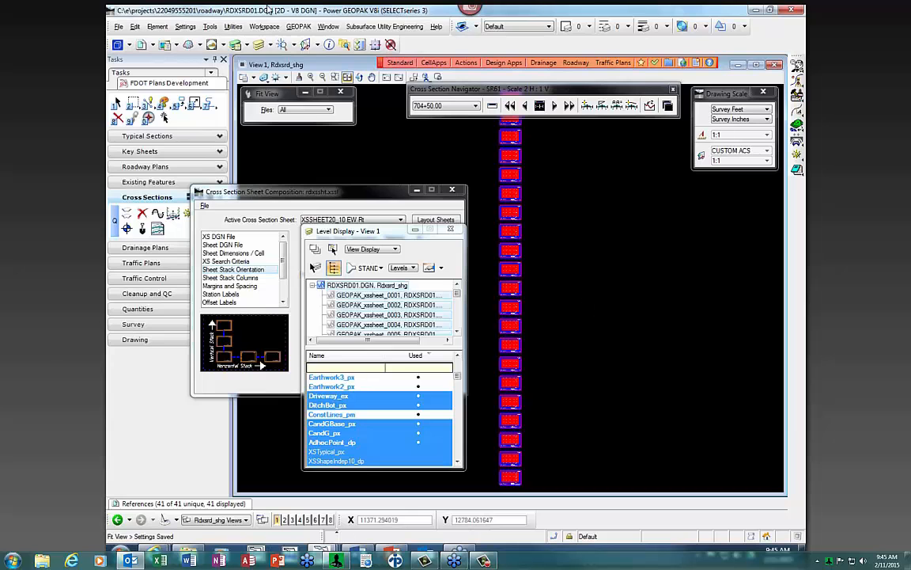
Open DRXSRD01.DGN from the project's drainage folder without saving the current cross section sheet settings.
{"action": "left_click", "coordinate": [119, 26]}
{"action": "left_click", "coordinate": [134, 49]}
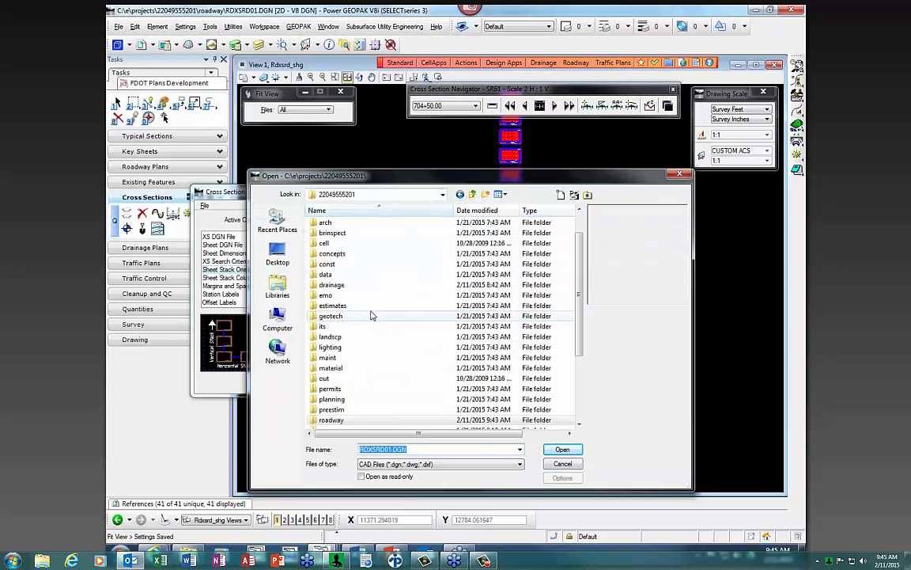
{"action": "double_click", "coordinate": [340, 285]}
{"action": "left_click", "coordinate": [343, 275]}
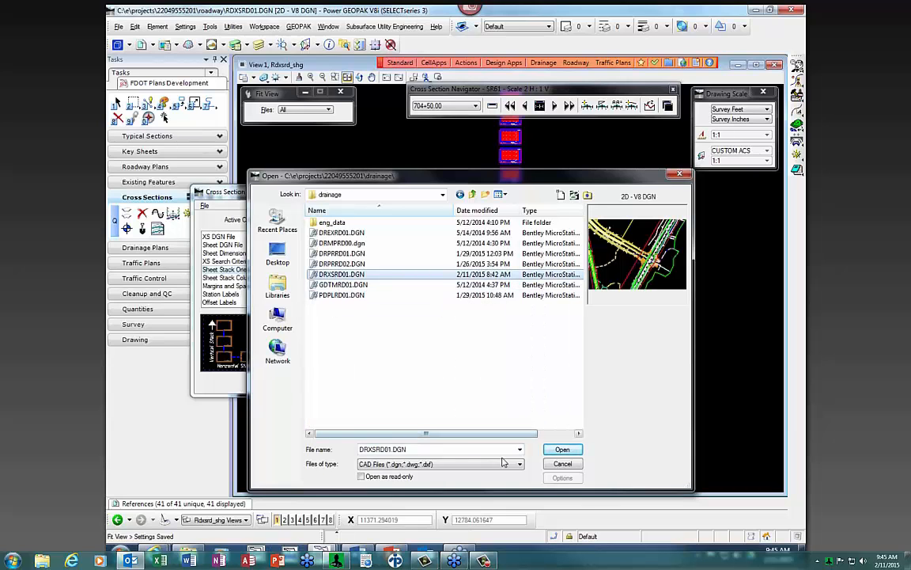
{"action": "left_click", "coordinate": [562, 450]}
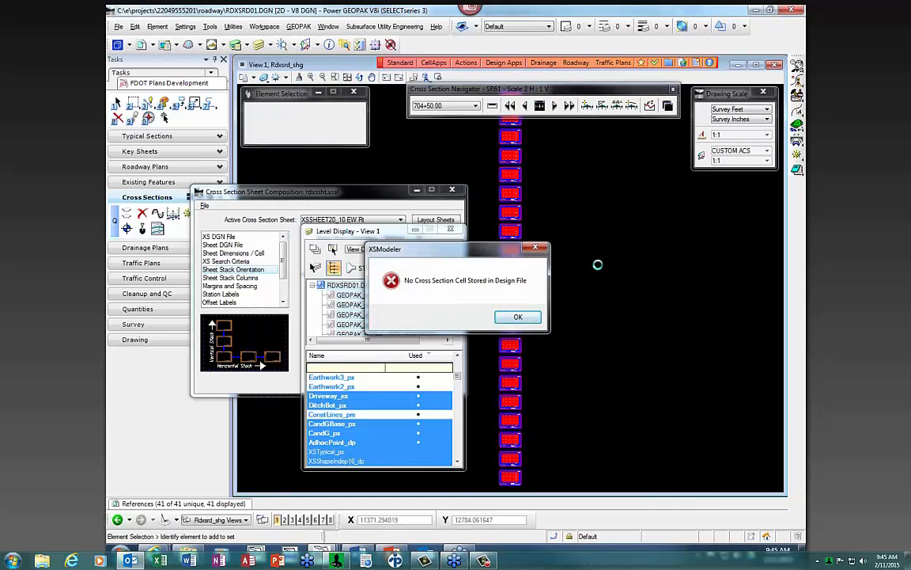
{"action": "left_click", "coordinate": [518, 316]}
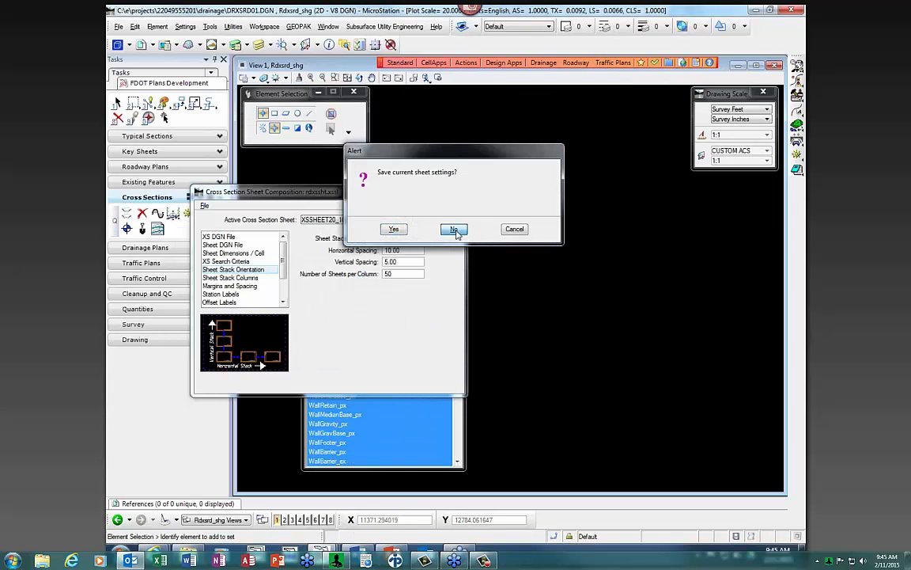
{"action": "left_click", "coordinate": [454, 229]}
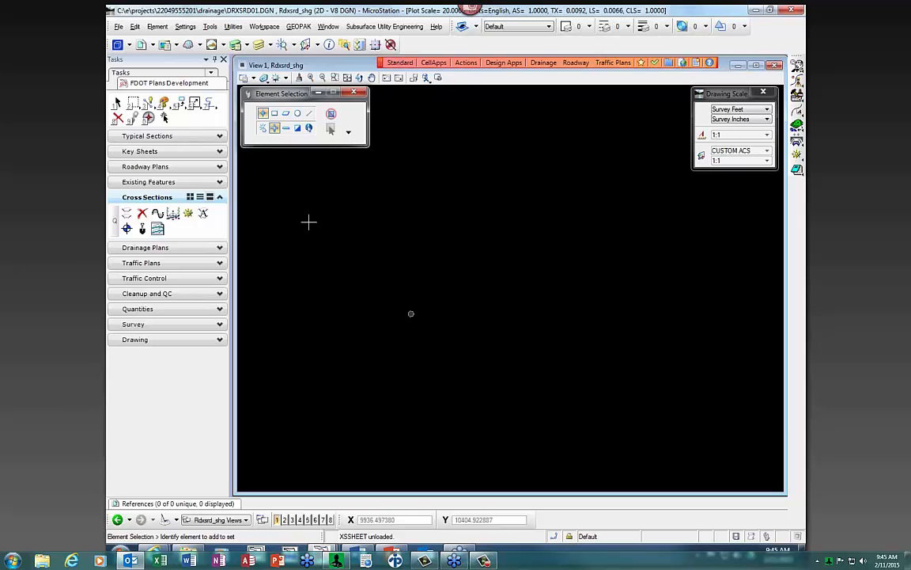
Activate the Pattrd model containing the pattern lines for cross sections.
{"action": "left_click", "coordinate": [117, 44]}
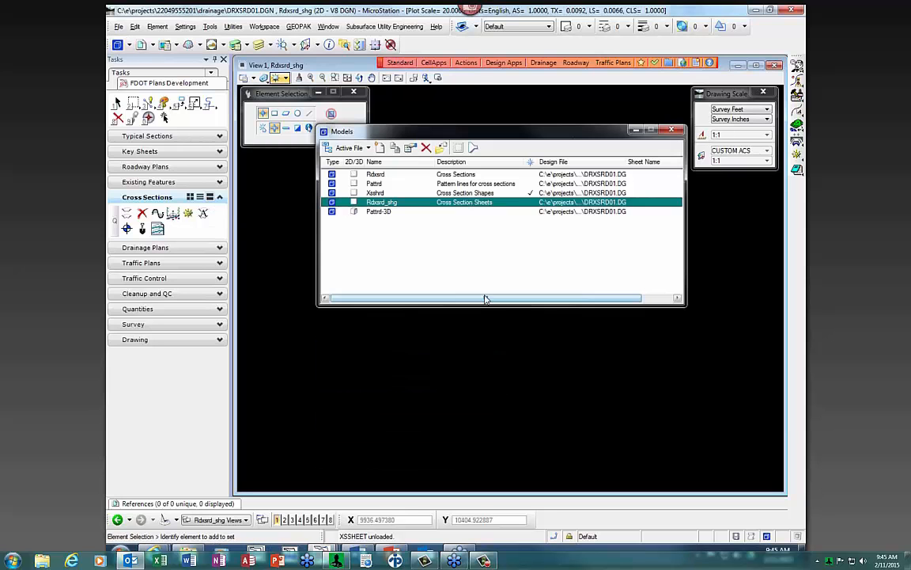
{"action": "double_click", "coordinate": [388, 183]}
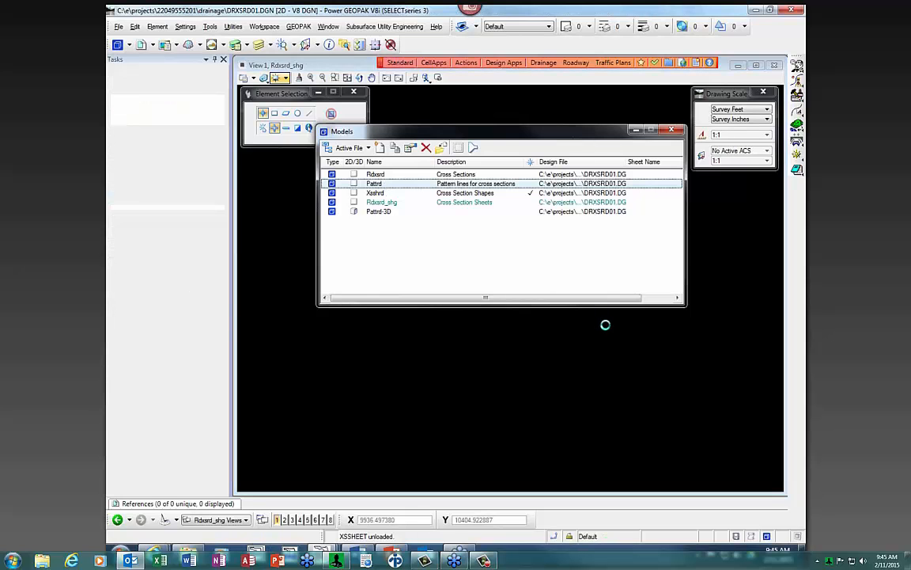
{"action": "left_click", "coordinate": [636, 130]}
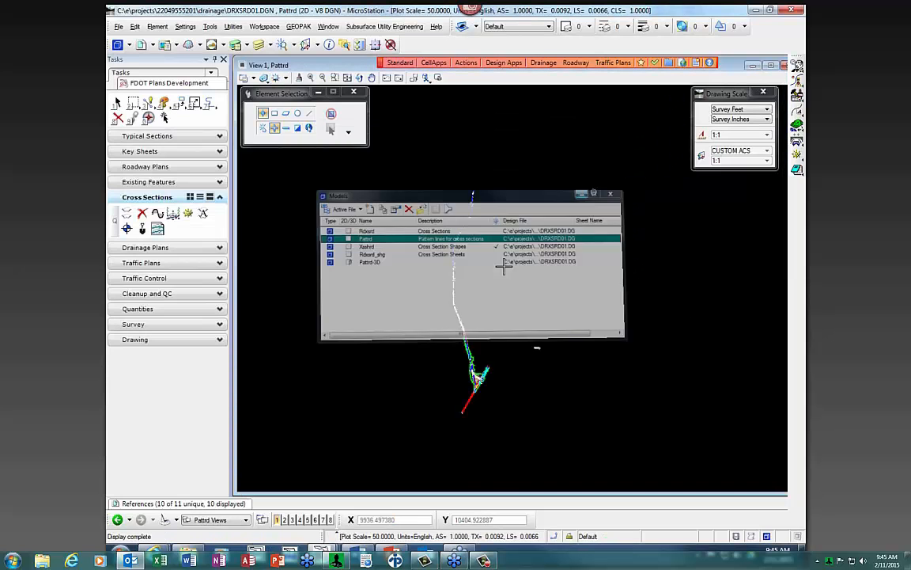
Examine the reference files attached to the Pattrd model and the proposed drainage along the roadway near the intersection.
{"action": "scroll", "coordinate": [485, 372], "scroll_direction": "up", "scroll_amount": 10}
{"action": "scroll", "coordinate": [491, 388], "scroll_direction": "up", "scroll_amount": 3}
{"action": "mouse_move", "coordinate": [169, 509]}
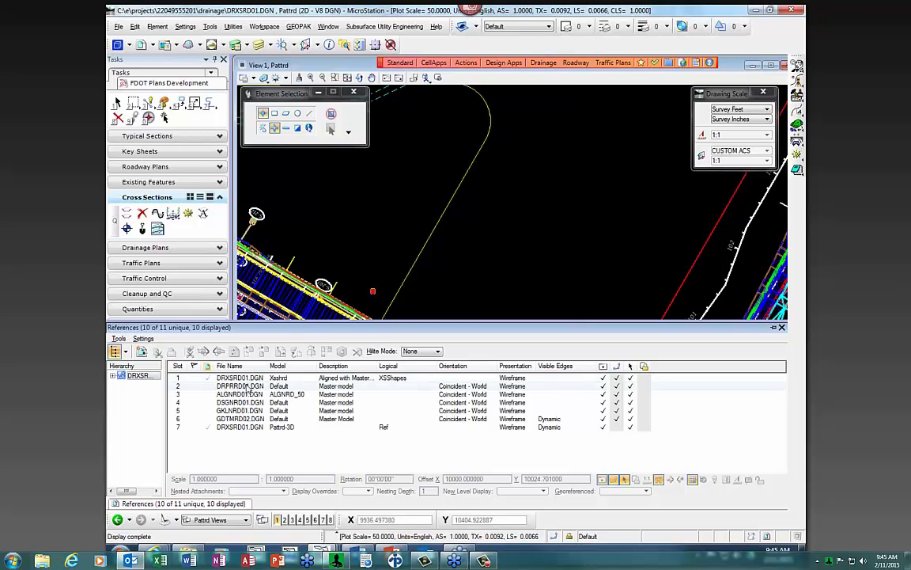
{"action": "left_click", "coordinate": [250, 411]}
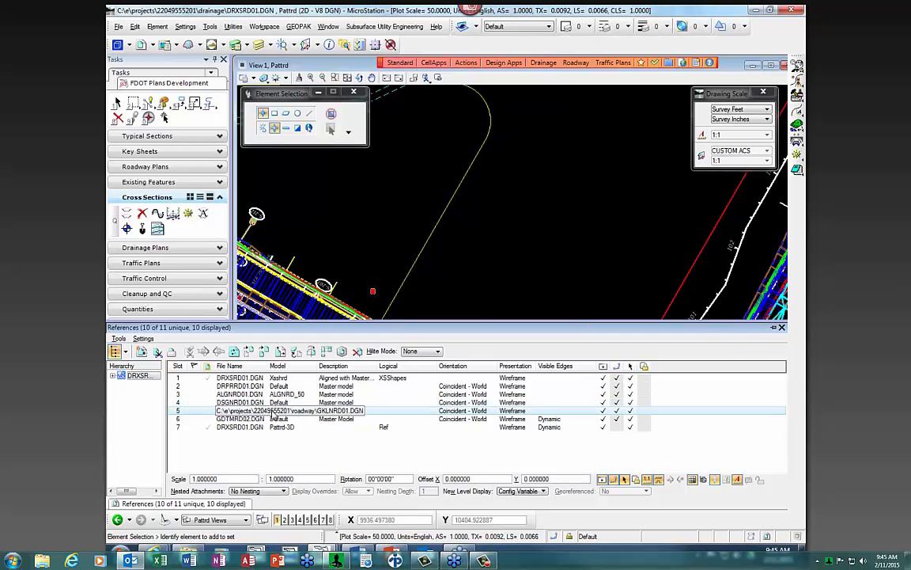
{"action": "left_click", "coordinate": [253, 419]}
{"action": "left_click", "coordinate": [232, 385]}
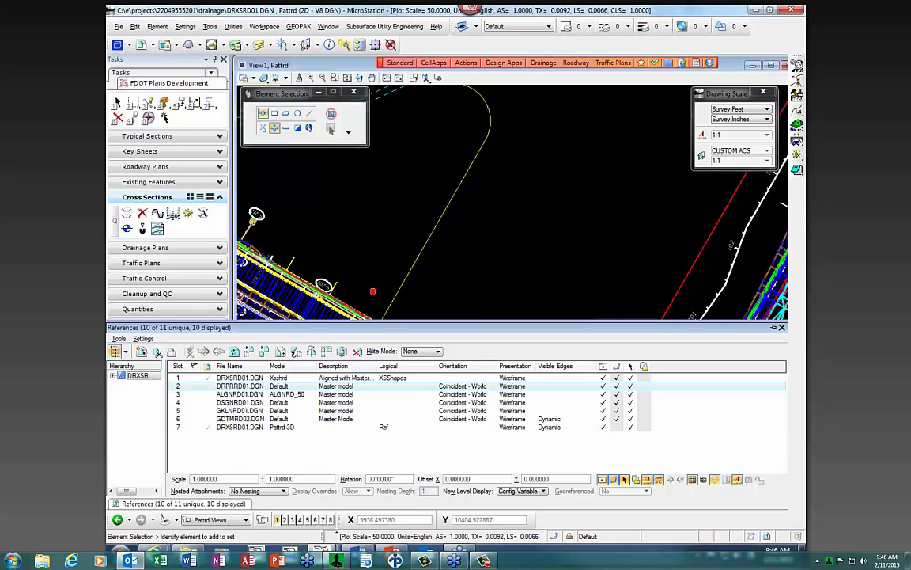
{"action": "scroll", "coordinate": [522, 268], "scroll_direction": "down", "scroll_amount": 2}
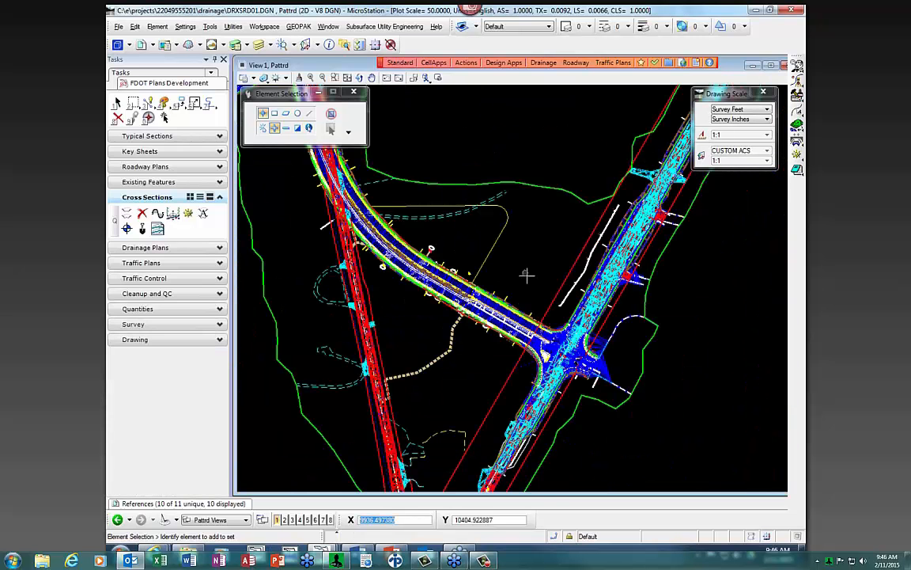
{"action": "scroll", "coordinate": [524, 283], "scroll_direction": "up", "scroll_amount": 1}
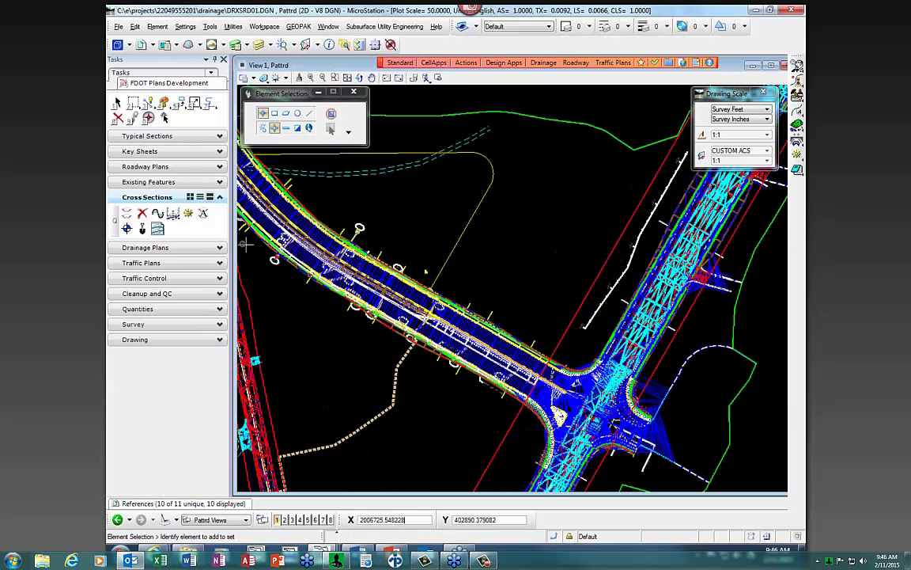
Set up Drainage Pattern Lines for chain SR61 with a search distance of 200, using the Pattrd model of drainage file DRXSRD01.DGN.
{"action": "left_click", "coordinate": [179, 249]}
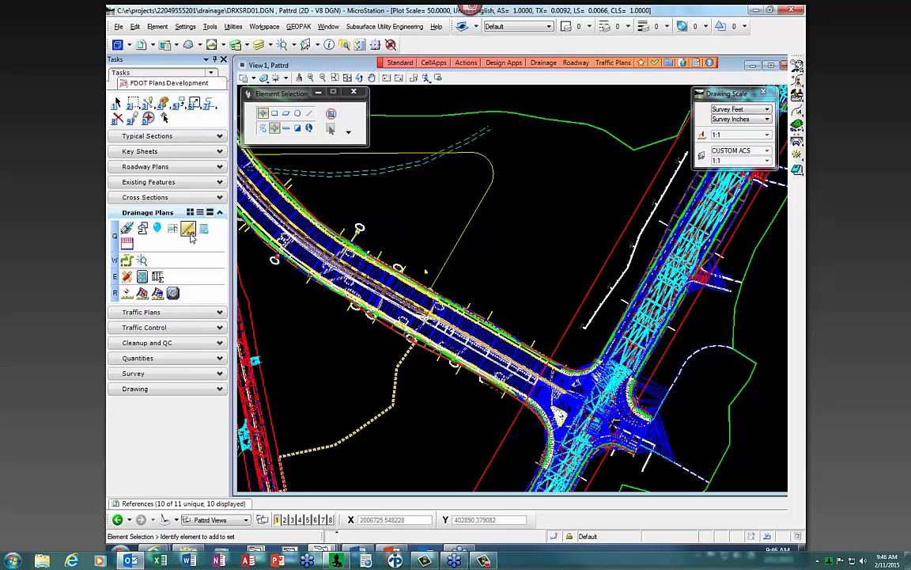
{"action": "left_click", "coordinate": [188, 230]}
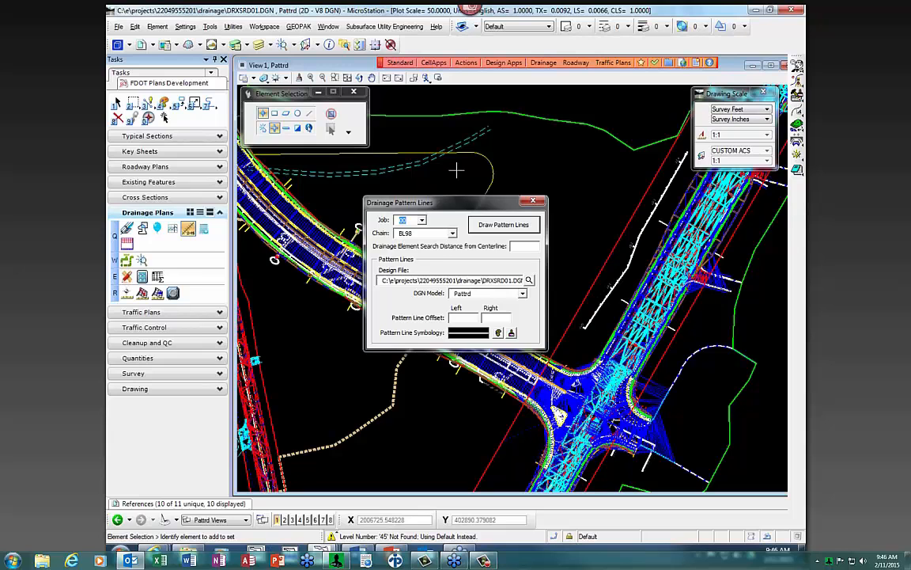
{"action": "left_click", "coordinate": [426, 233]}
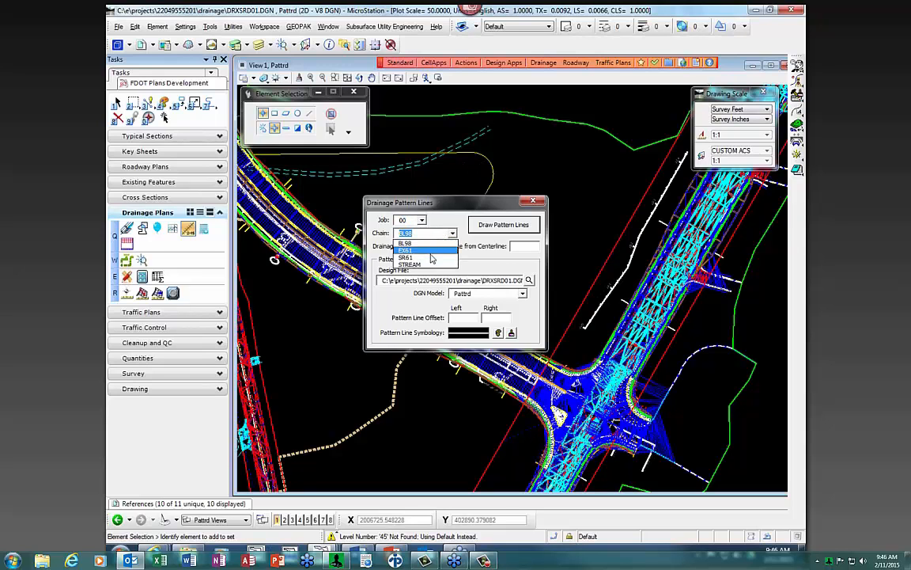
{"action": "left_click", "coordinate": [431, 257]}
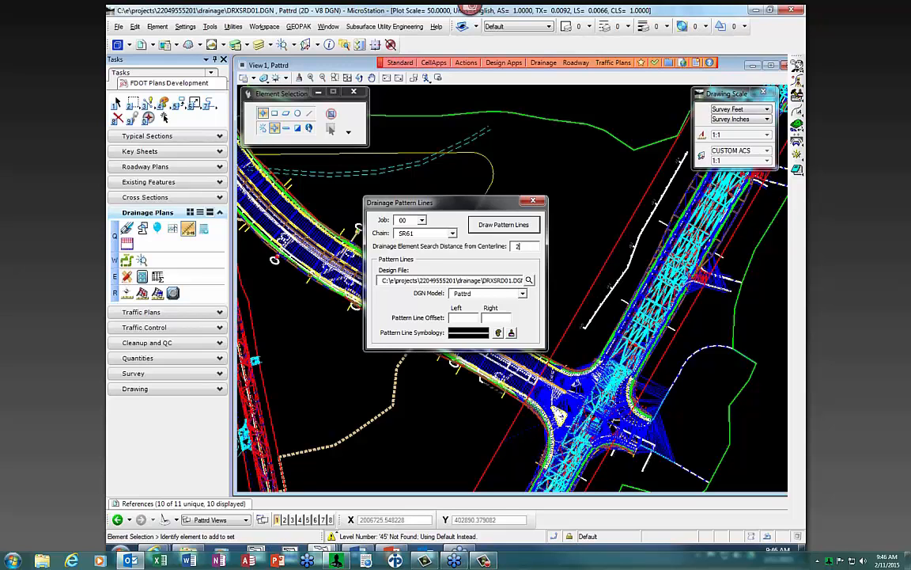
{"action": "key", "text": "Tab"}
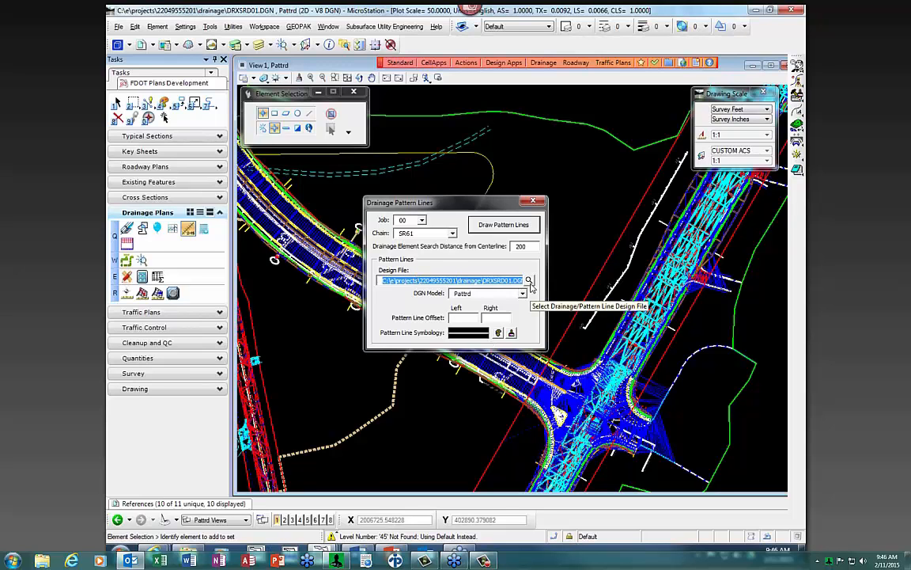
{"action": "left_click", "coordinate": [529, 281]}
{"action": "double_click", "coordinate": [420, 315]}
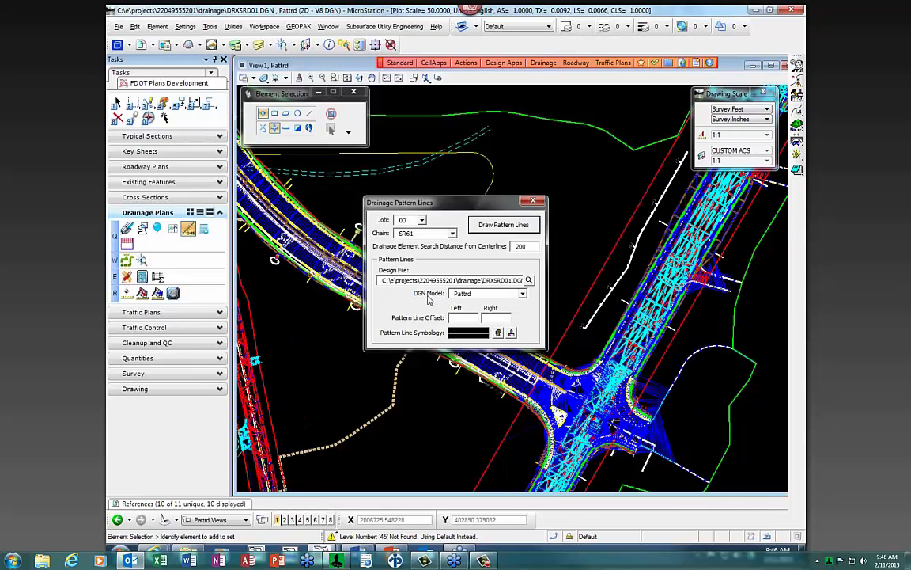
{"action": "left_click", "coordinate": [487, 294]}
{"action": "left_click", "coordinate": [484, 301]}
Set the pattern line offsets to 150 left and 150 right, and assign the PatternLines1_dp level to the line symbology.
{"action": "left_click", "coordinate": [458, 319]}
{"action": "key", "text": "Tab"}
{"action": "key", "text": "Return"}
{"action": "left_click", "coordinate": [489, 258]}
{"action": "left_click", "coordinate": [489, 317]}
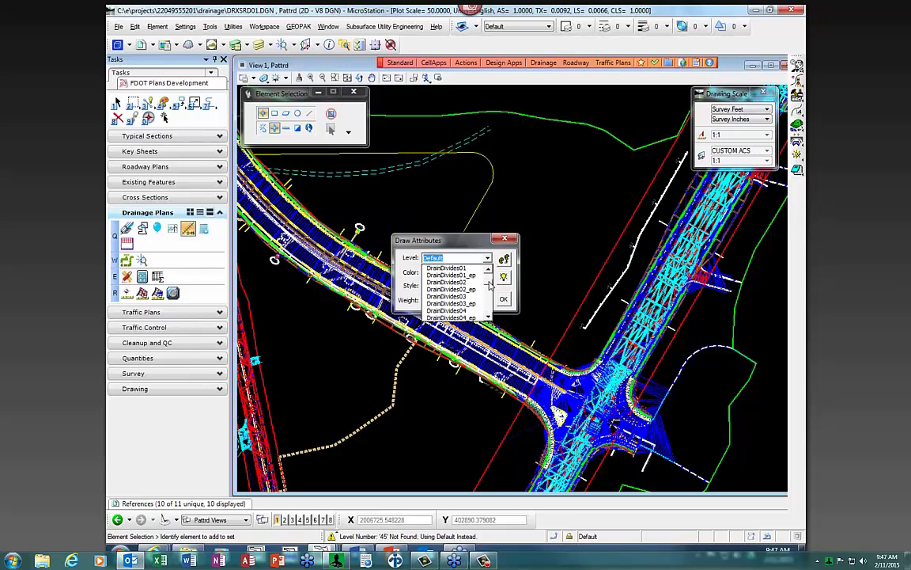
{"action": "key", "text": "p"}
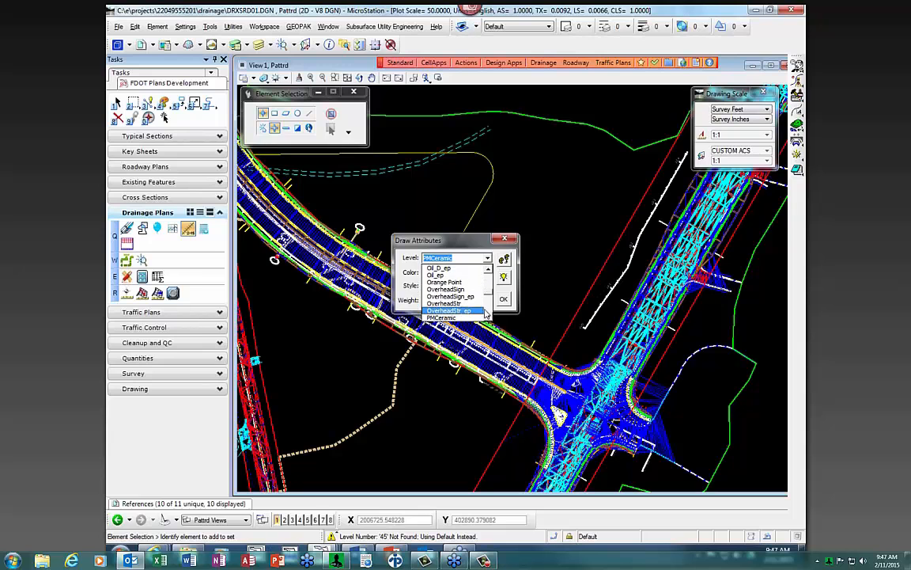
{"action": "left_click", "coordinate": [488, 317]}
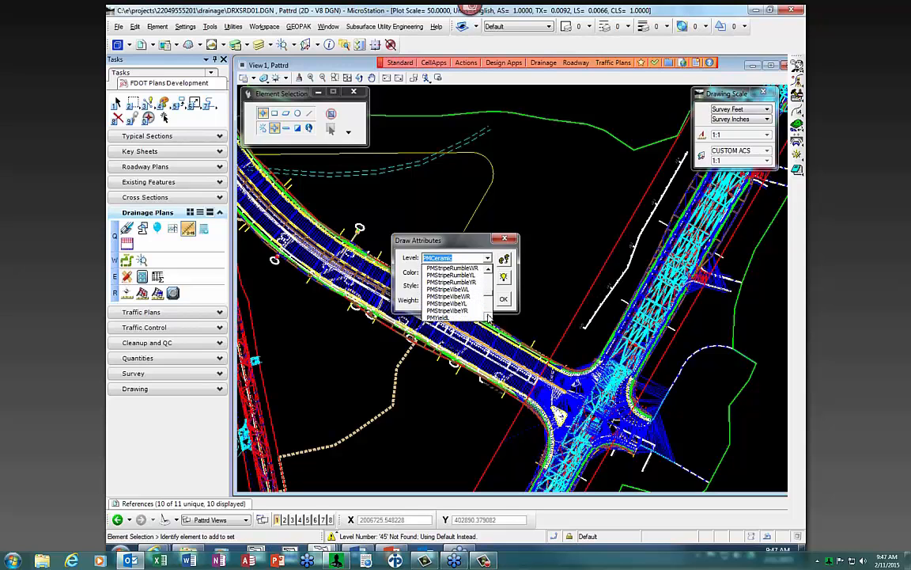
{"action": "left_click", "coordinate": [451, 289]}
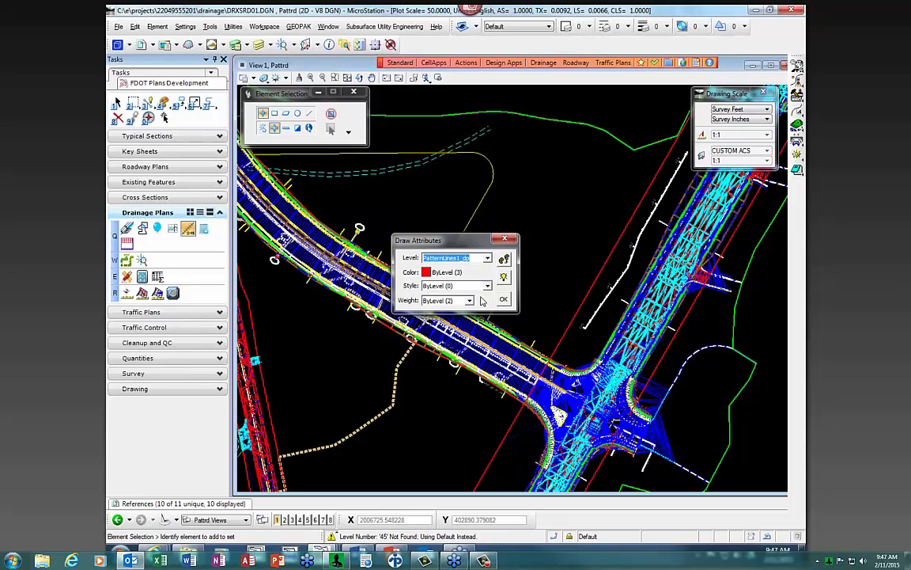
{"action": "left_click", "coordinate": [505, 299]}
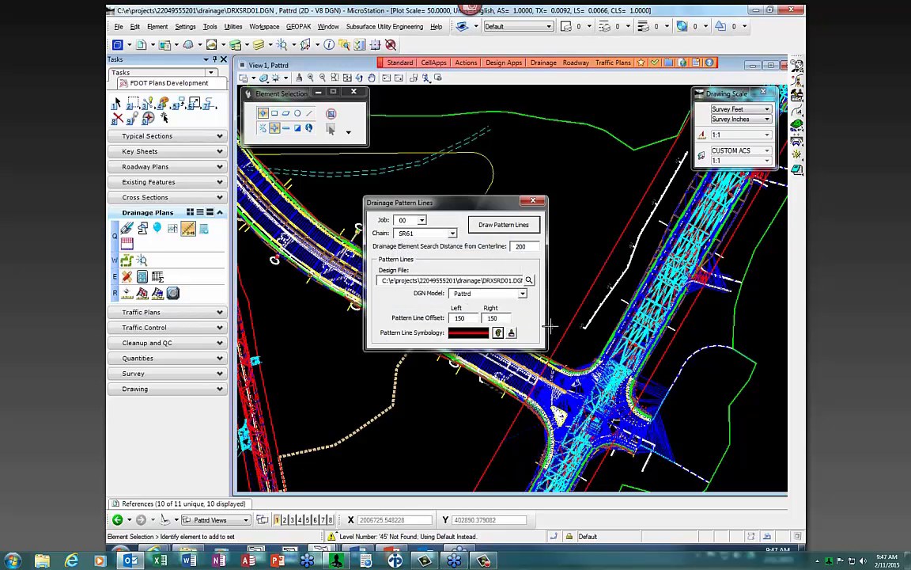
Draw the drainage pattern lines along SR61 and inspect them at the drainage structures.
{"action": "left_click", "coordinate": [504, 225]}
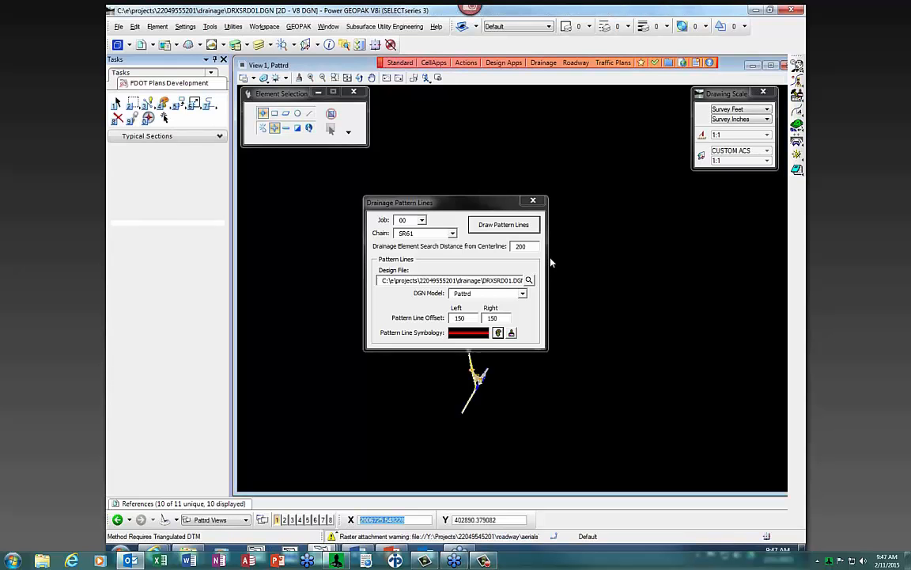
{"action": "left_click", "coordinate": [492, 317]}
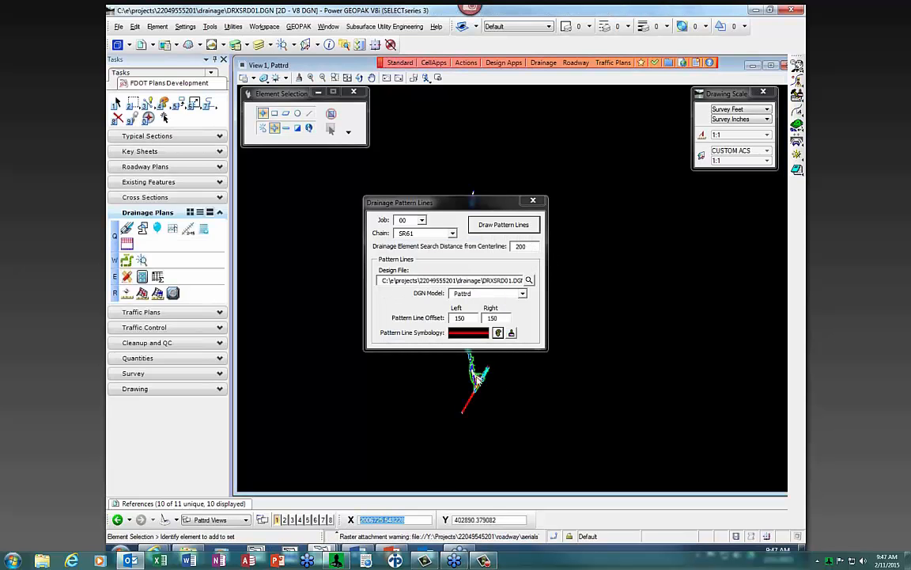
{"action": "scroll", "coordinate": [476, 377], "scroll_direction": "up", "scroll_amount": 6}
{"action": "left_click_drag", "start_coordinate": [485, 197], "coordinate": [598, 77]}
{"action": "scroll", "coordinate": [538, 393], "scroll_direction": "up", "scroll_amount": 5}
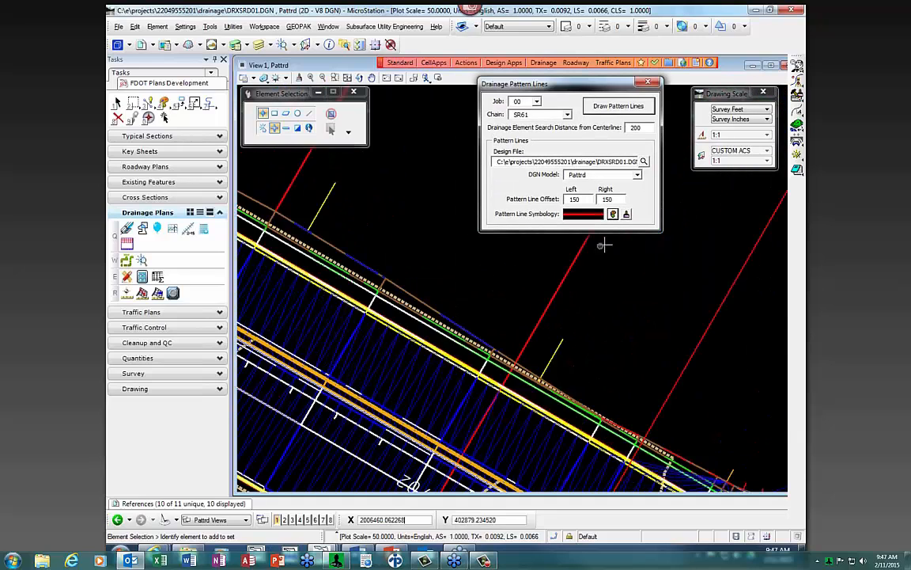
Start creating cross sections and pick the SR61 centerline in the plan view as the horizontal alignment.
{"action": "scroll", "coordinate": [538, 393], "scroll_direction": "up", "scroll_amount": 4}
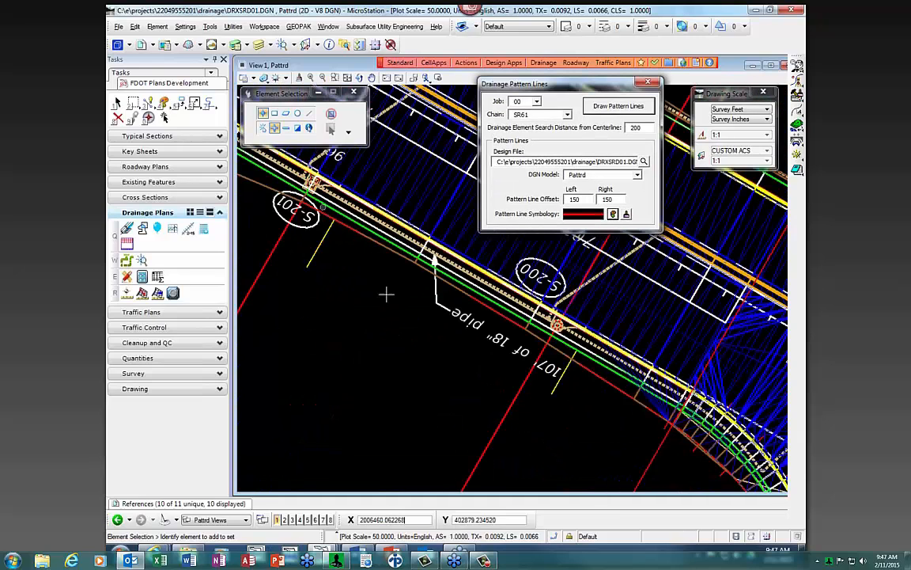
{"action": "scroll", "coordinate": [503, 448], "scroll_direction": "down", "scroll_amount": 3}
{"action": "scroll", "coordinate": [312, 293], "scroll_direction": "up", "scroll_amount": 3}
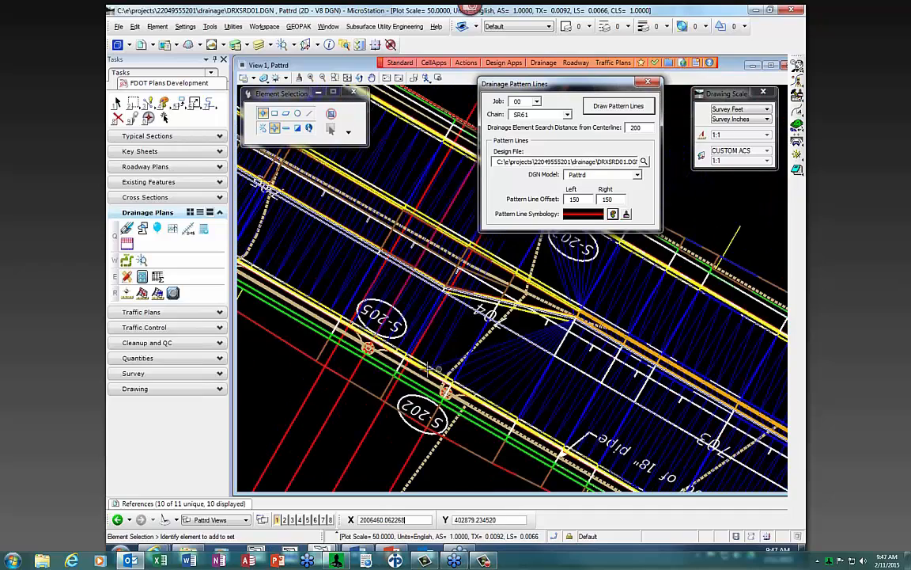
{"action": "scroll", "coordinate": [506, 370], "scroll_direction": "down", "scroll_amount": 4}
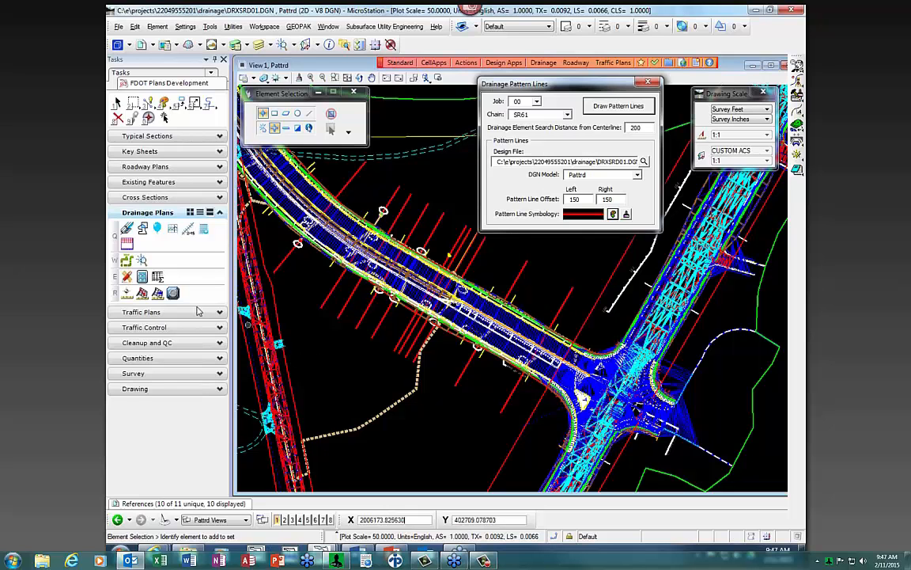
{"action": "left_click", "coordinate": [151, 198]}
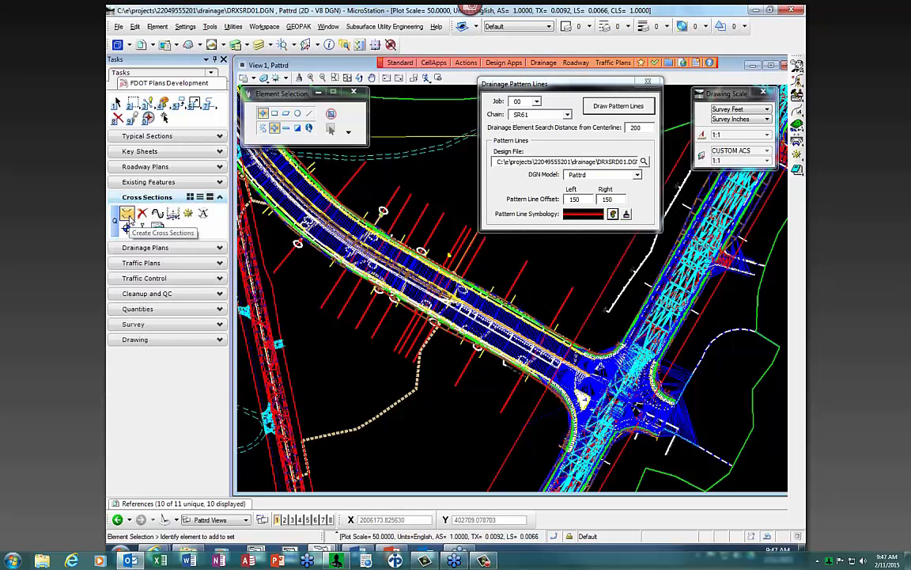
{"action": "left_click", "coordinate": [126, 214]}
{"action": "scroll", "coordinate": [513, 338], "scroll_direction": "up", "scroll_amount": 3}
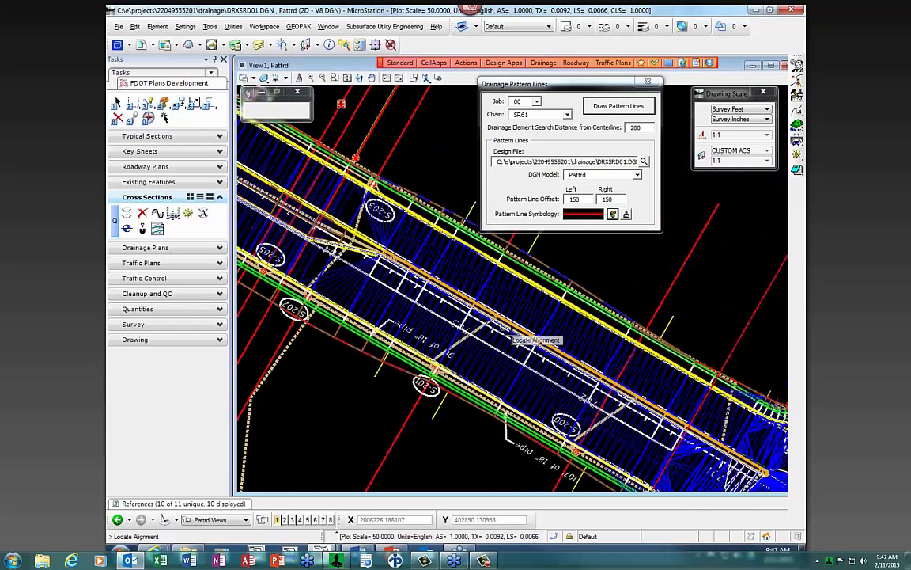
{"action": "scroll", "coordinate": [349, 249], "scroll_direction": "up", "scroll_amount": 2}
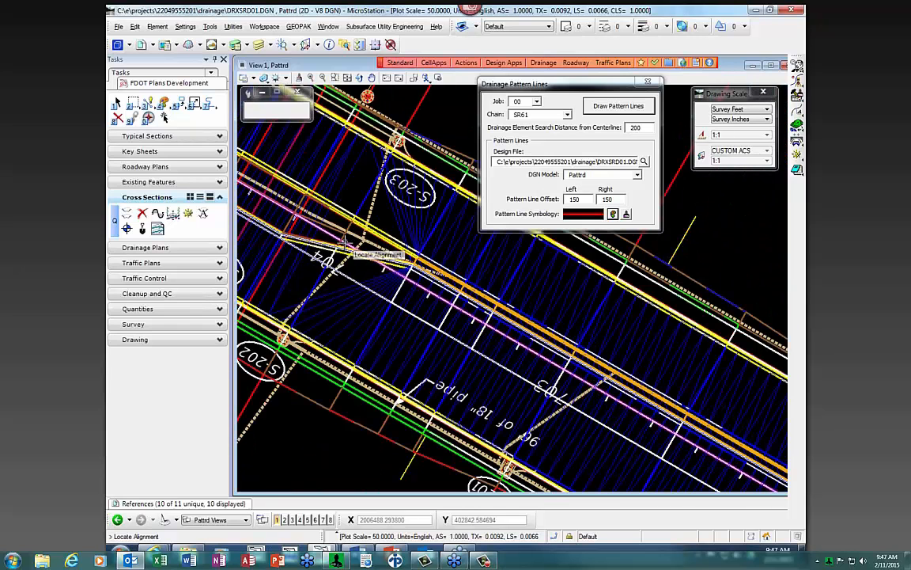
{"action": "mouse_move", "coordinate": [346, 248]}
{"action": "left_click", "coordinate": [346, 248]}
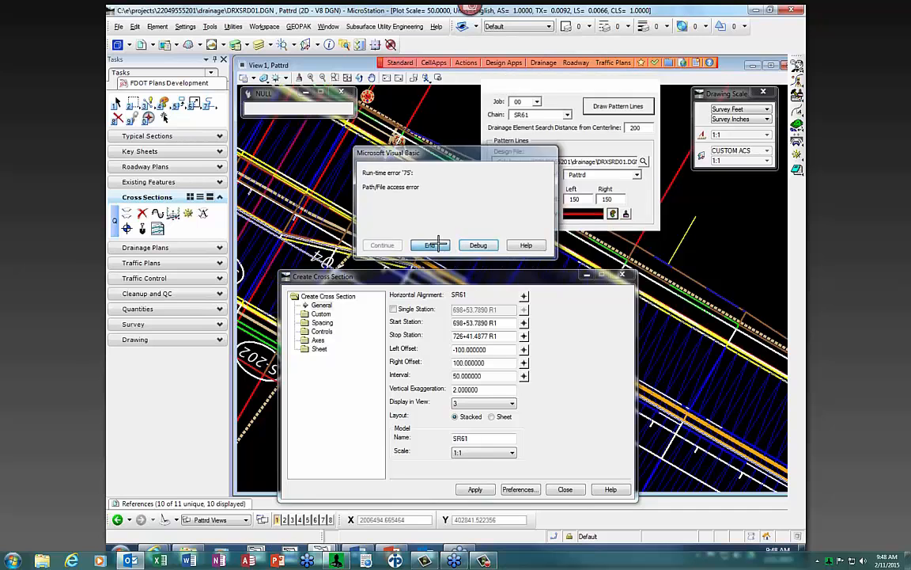
{"action": "left_click", "coordinate": [430, 245]}
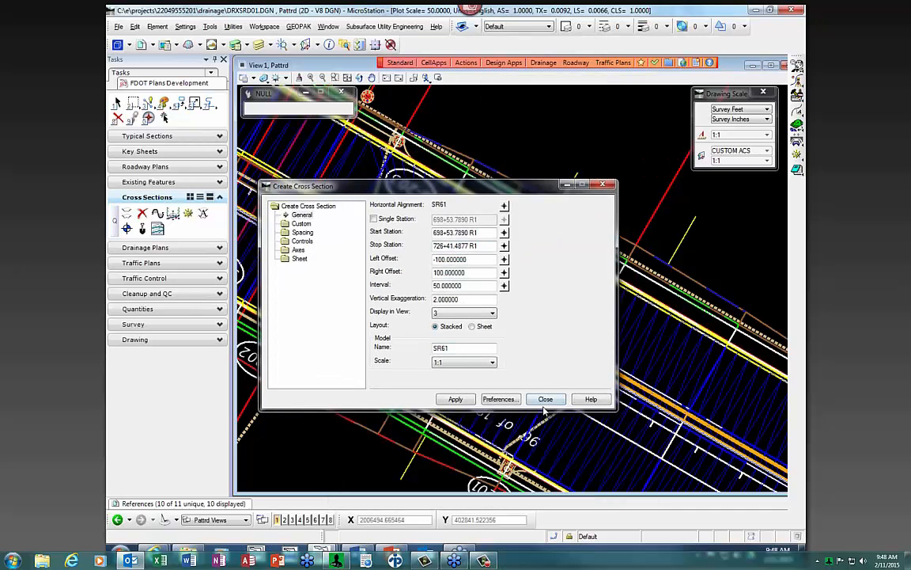
Load the XS_20_10 preference for the new cross sections.
{"action": "left_click", "coordinate": [500, 399]}
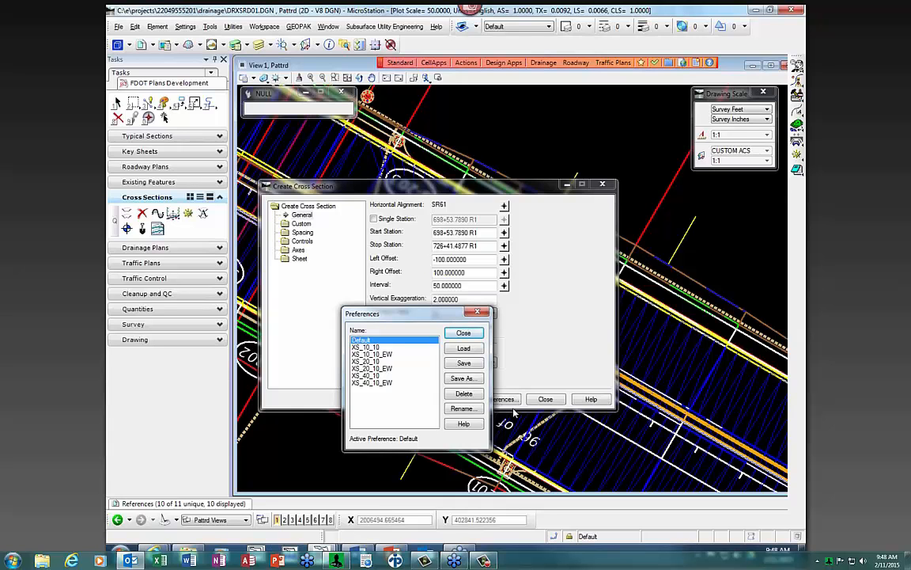
{"action": "left_click", "coordinate": [363, 362]}
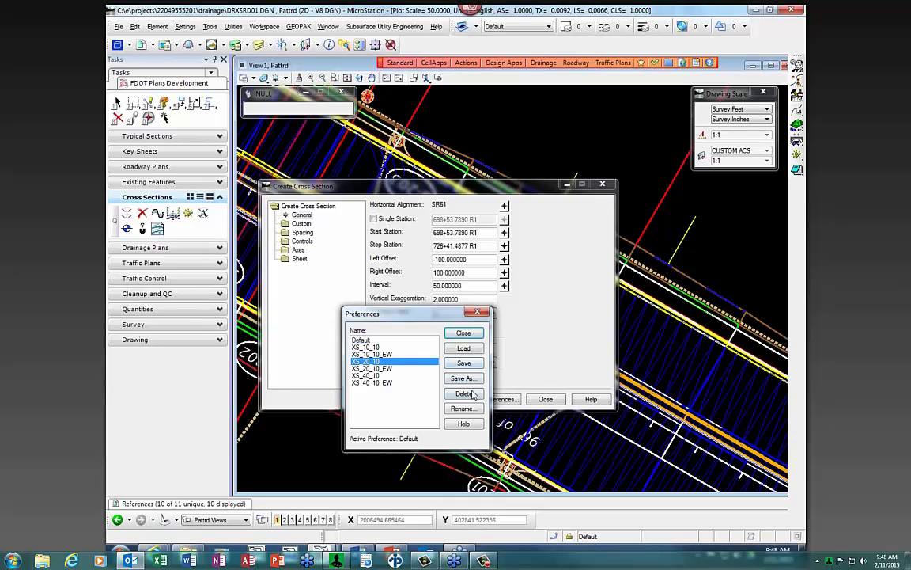
{"action": "left_click", "coordinate": [472, 350]}
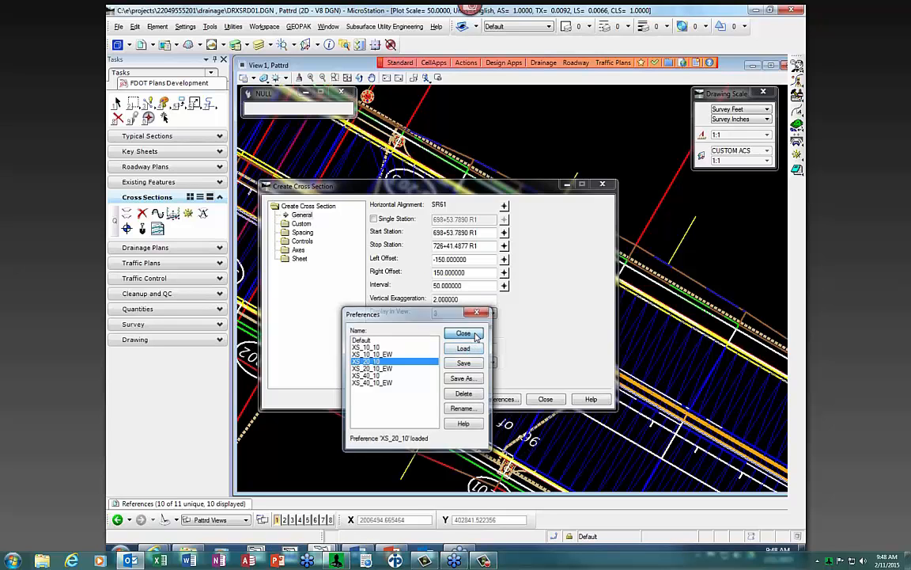
{"action": "left_click", "coordinate": [466, 333]}
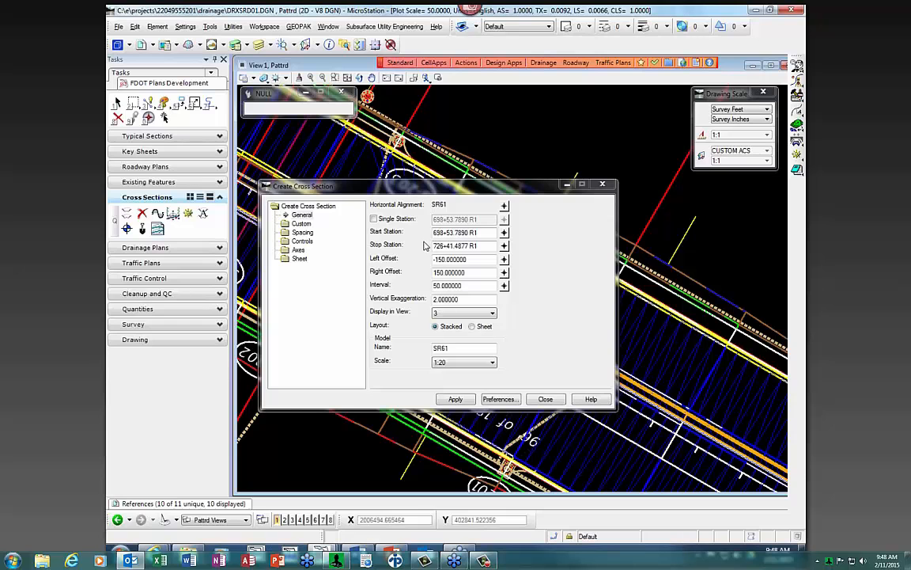
Bring up the custom cross section settings and select the 11 drainage pattern lines crossing SR61 in the plan view.
{"action": "left_click", "coordinate": [302, 224]}
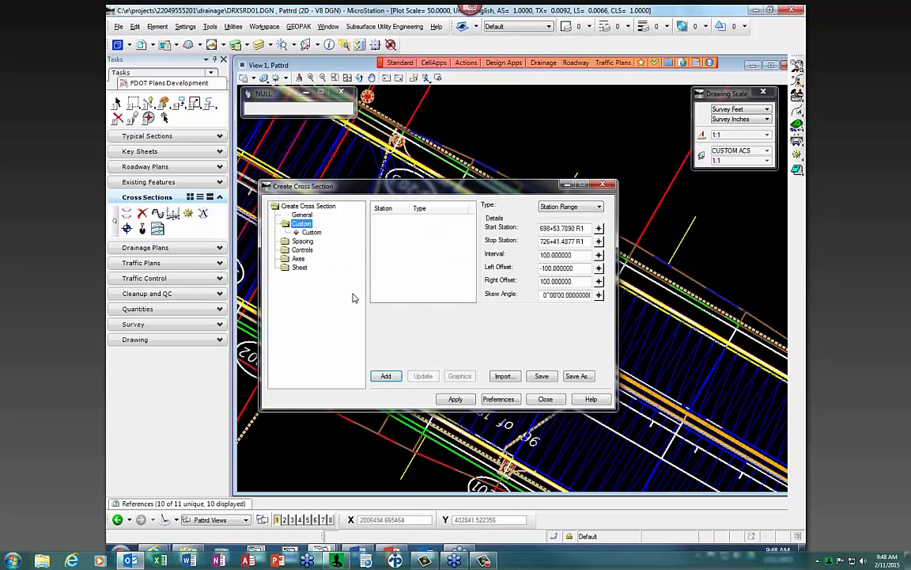
{"action": "scroll", "coordinate": [498, 148], "scroll_direction": "down", "scroll_amount": 2}
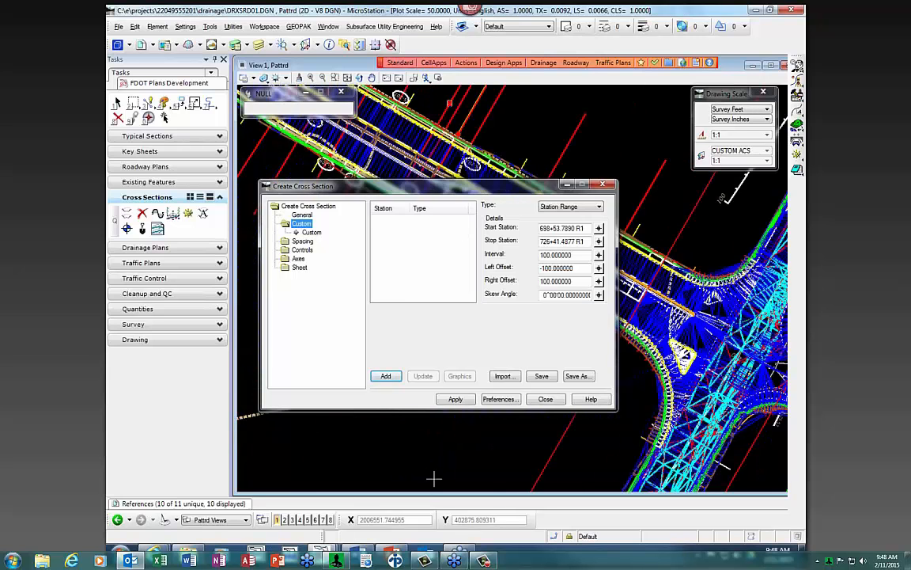
{"action": "scroll", "coordinate": [434, 478], "scroll_direction": "up", "scroll_amount": 3}
{"action": "left_click_drag", "start_coordinate": [496, 185], "coordinate": [676, 28]}
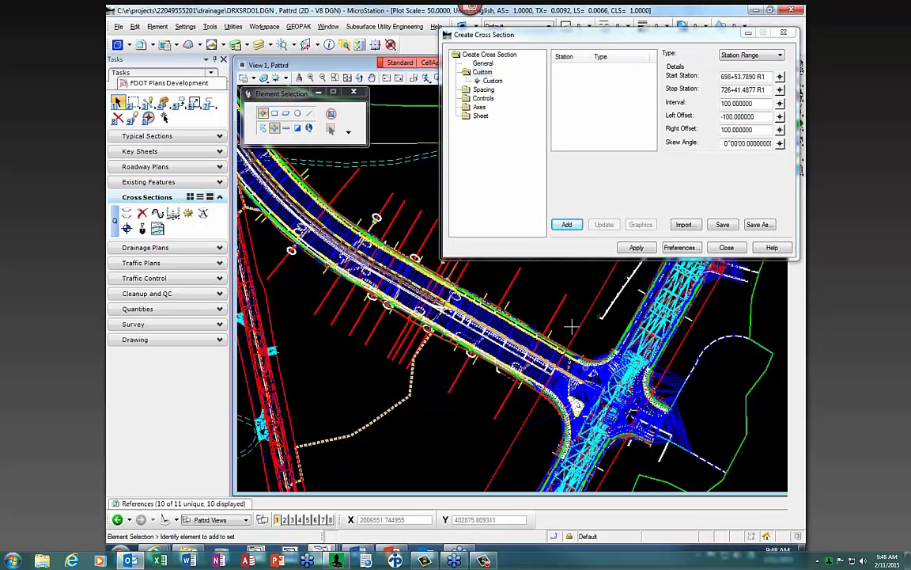
{"action": "left_click", "coordinate": [514, 285]}
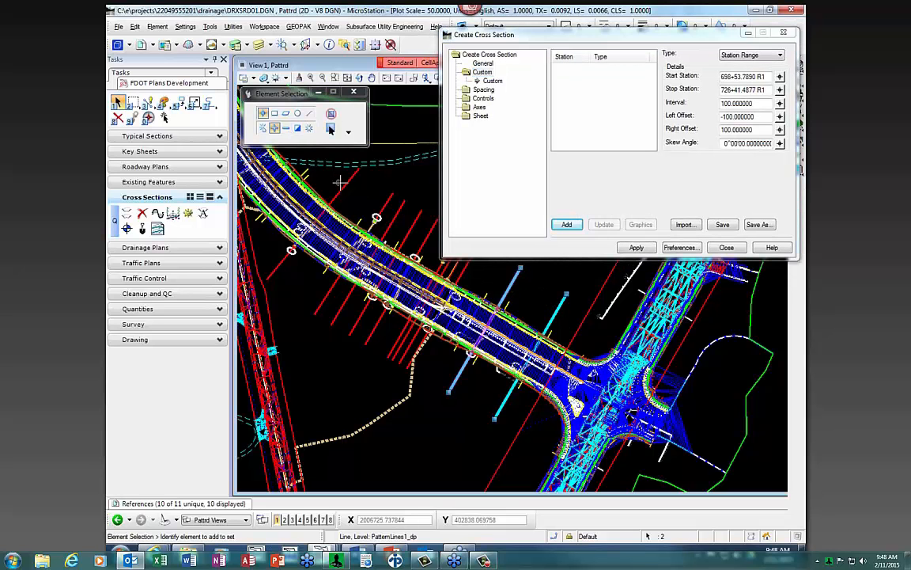
{"action": "left_click", "coordinate": [351, 183]}
{"action": "left_click", "coordinate": [387, 203]}
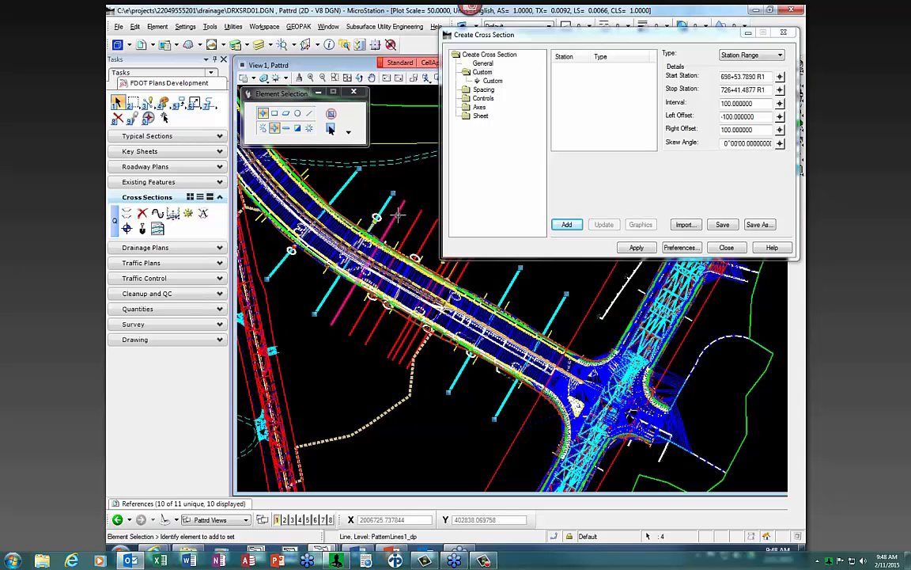
{"action": "left_click", "coordinate": [398, 213]}
{"action": "left_click", "coordinate": [411, 226]}
{"action": "left_click", "coordinate": [427, 239]}
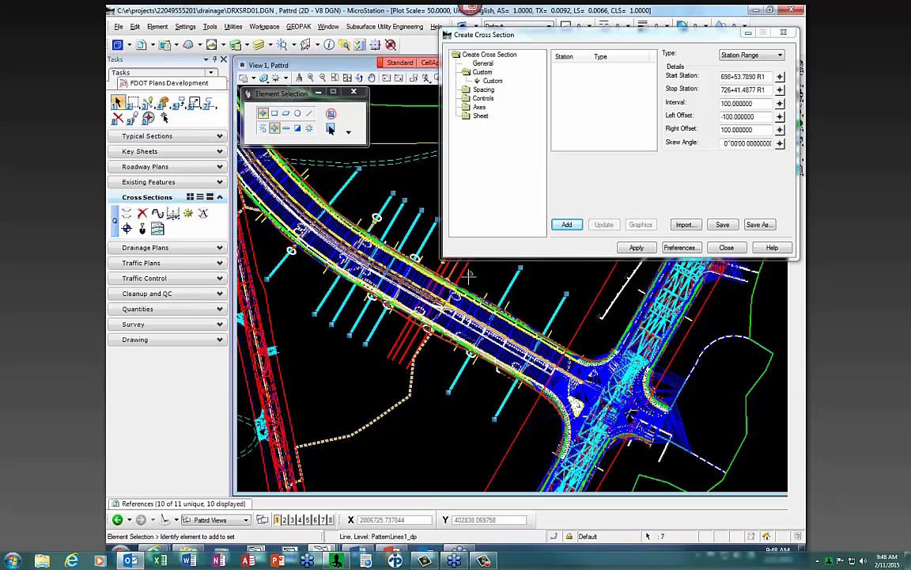
{"action": "left_click", "coordinate": [391, 353]}
{"action": "left_click", "coordinate": [392, 363]}
{"action": "left_click", "coordinate": [397, 367]}
{"action": "left_click", "coordinate": [403, 371]}
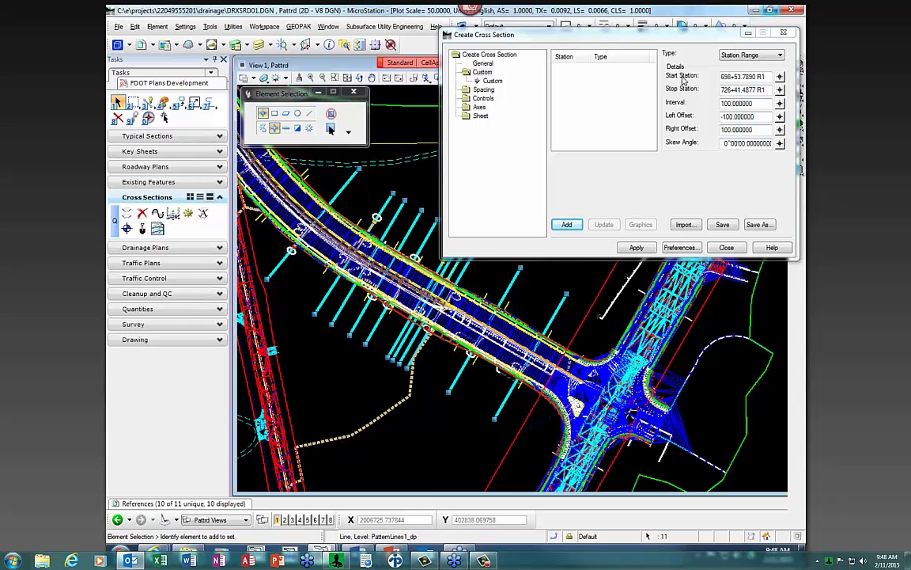
Set the custom cross section type to Linestring and add the selected pattern lines to the station list from the graphics.
{"action": "left_click", "coordinate": [671, 34]}
{"action": "left_click_drag", "start_coordinate": [671, 37], "coordinate": [648, 49]}
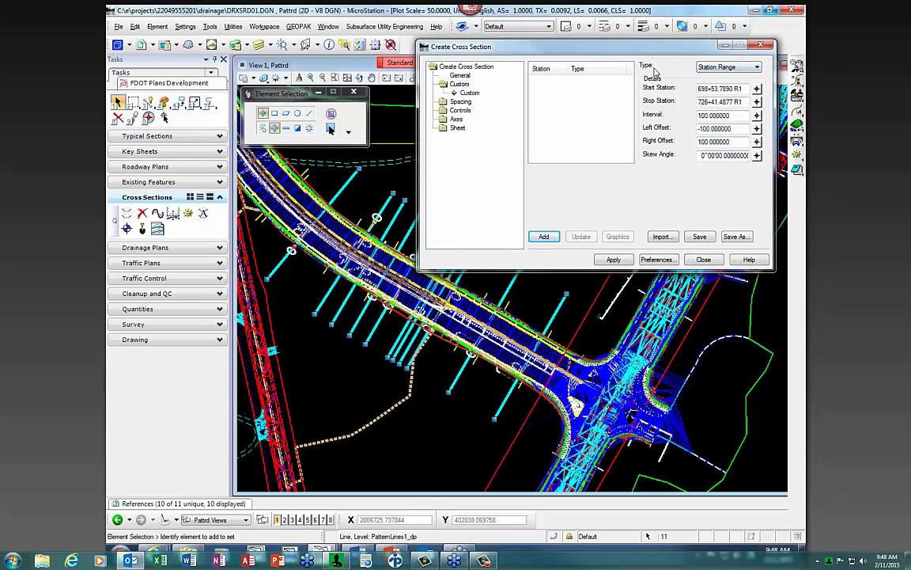
{"action": "left_click", "coordinate": [744, 70]}
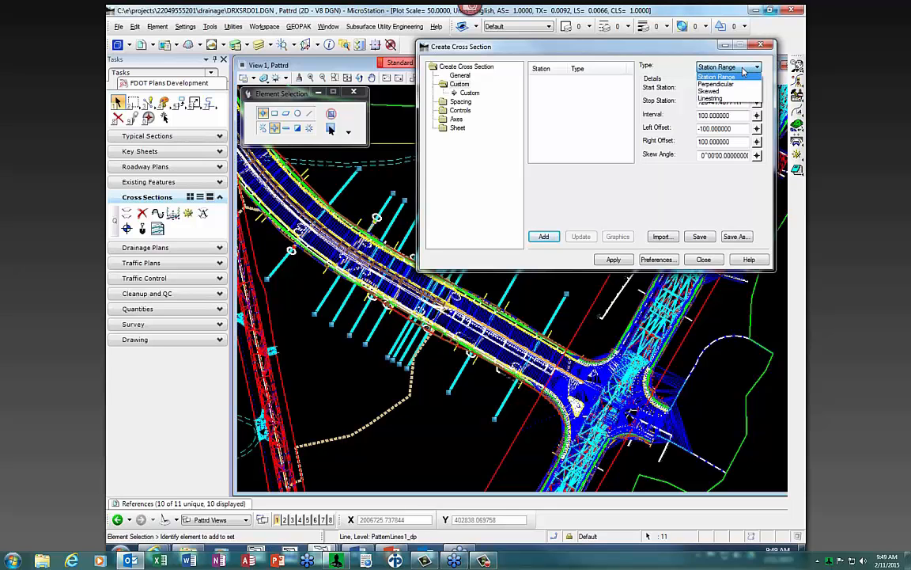
{"action": "left_click", "coordinate": [713, 99]}
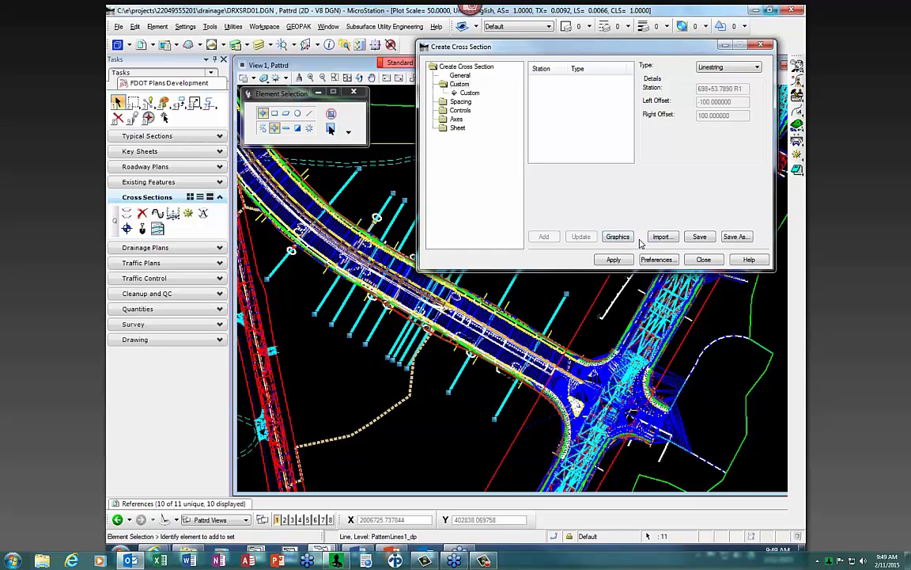
{"action": "left_click", "coordinate": [622, 238]}
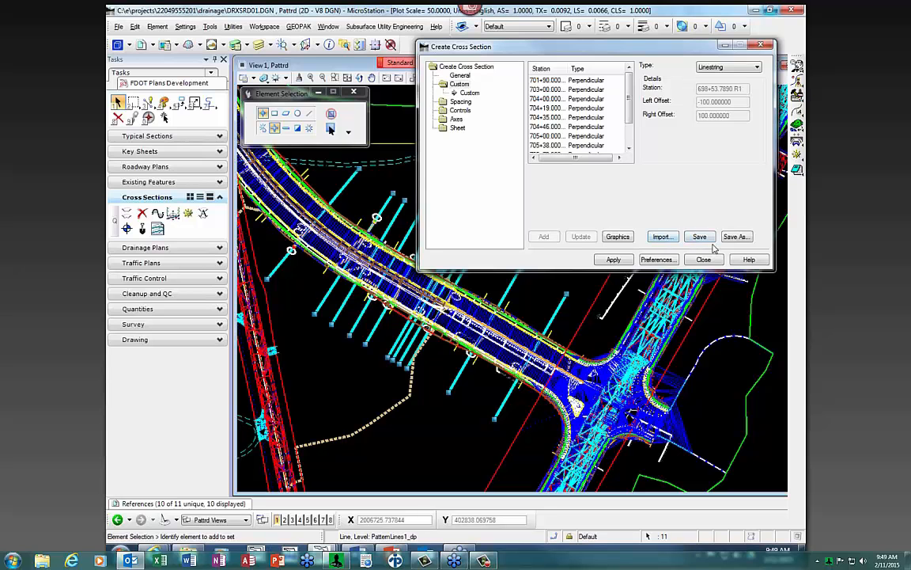
Save the custom cross section list in the drainage folder as SR61_DR.
{"action": "left_click", "coordinate": [700, 237]}
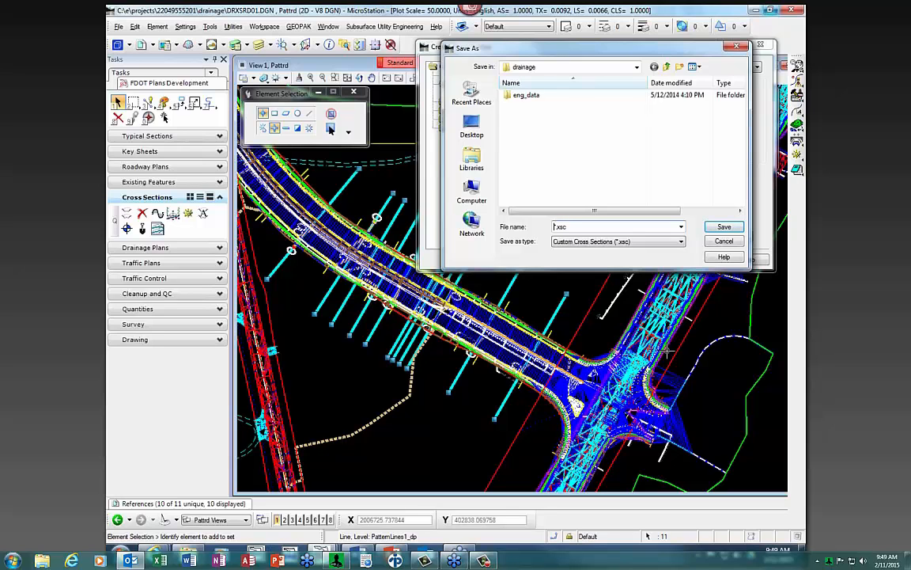
{"action": "type", "text": "SR61_DR"}
{"action": "left_click", "coordinate": [722, 227]}
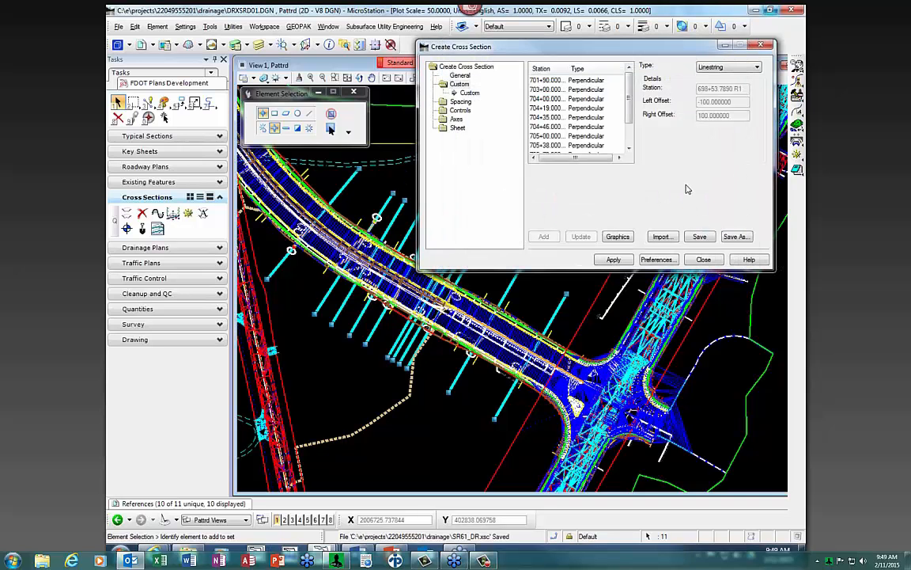
Name the cross section model SR61_DR in the general settings and create the cross sections.
{"action": "left_click", "coordinate": [459, 75]}
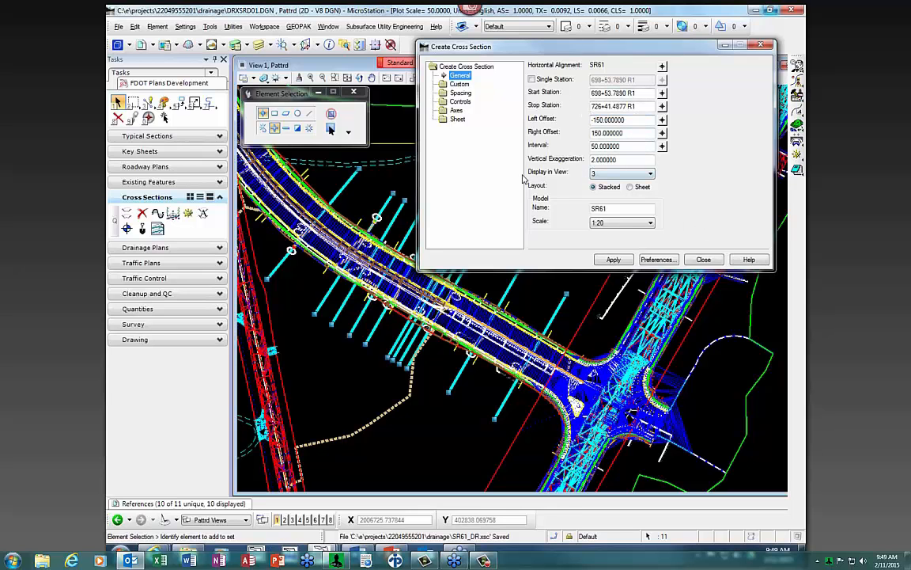
{"action": "left_click", "coordinate": [621, 209]}
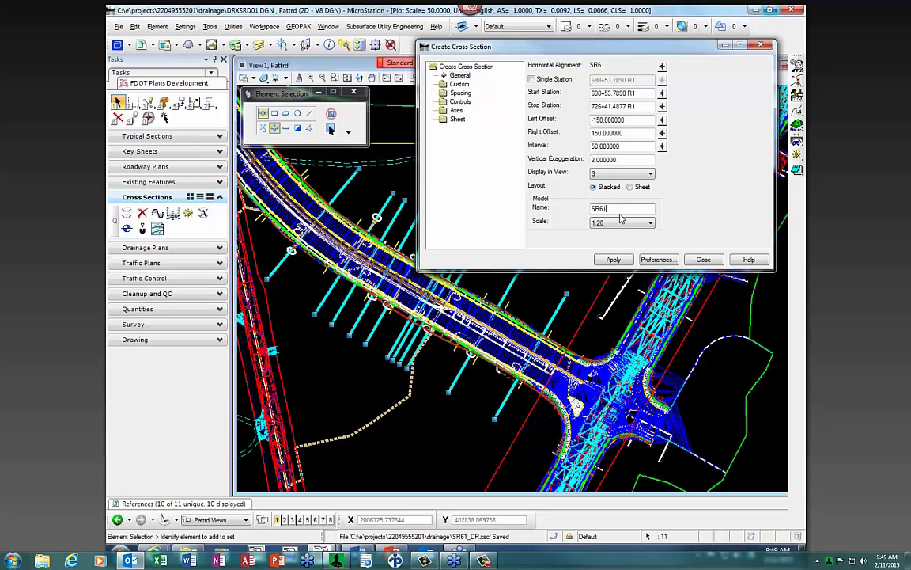
{"action": "type", "text": "_DR"}
{"action": "left_click", "coordinate": [625, 261]}
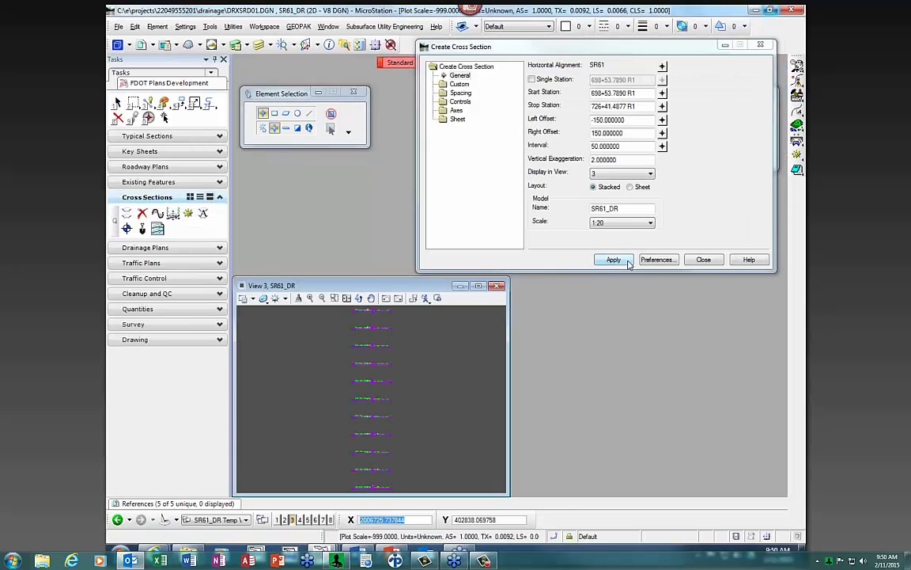
Examine the new SR61 drainage cross sections station by station with the Cross Section Navigator and compare them with the custom station list.
{"action": "double_click", "coordinate": [358, 285]}
{"action": "left_click_drag", "start_coordinate": [694, 48], "coordinate": [808, 45]}
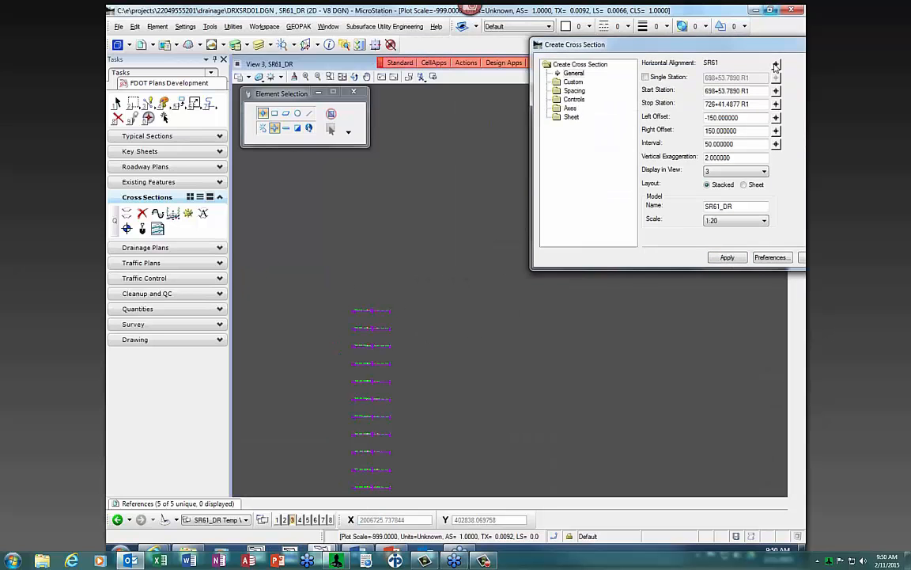
{"action": "left_click", "coordinate": [188, 213]}
{"action": "scroll", "coordinate": [405, 300], "scroll_direction": "up", "scroll_amount": 2}
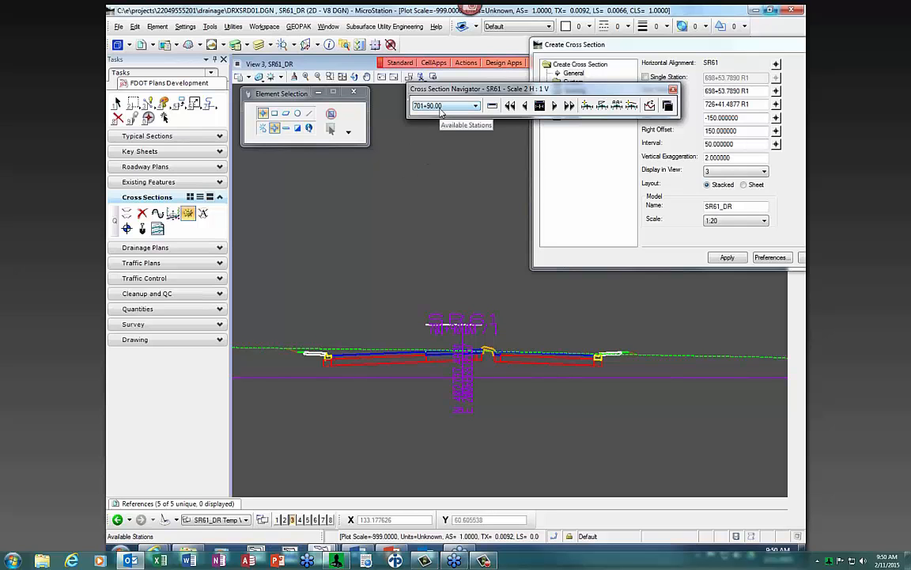
{"action": "left_click", "coordinate": [551, 45]}
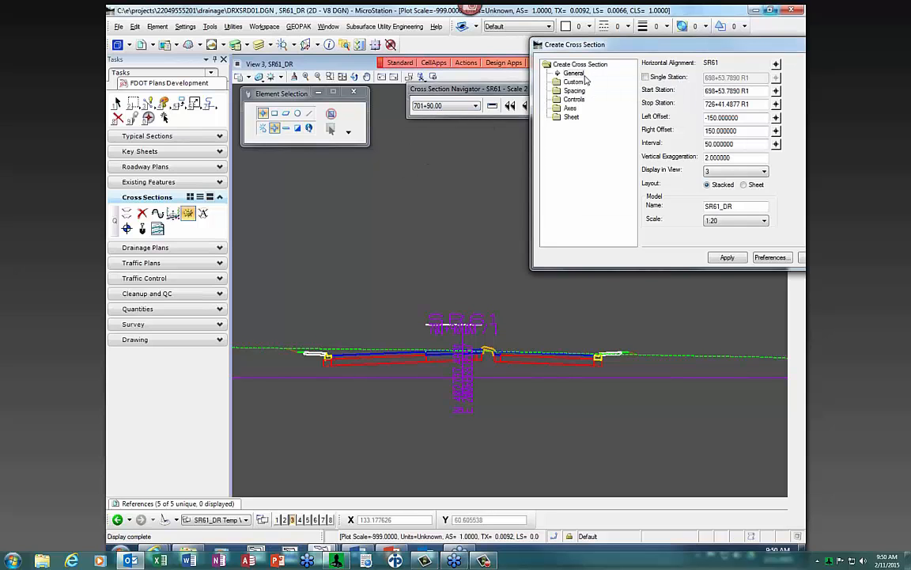
{"action": "left_click", "coordinate": [573, 82]}
{"action": "left_click_drag", "start_coordinate": [423, 89], "coordinate": [362, 122]}
{"action": "left_click", "coordinate": [491, 141]}
{"action": "left_click", "coordinate": [492, 141]}
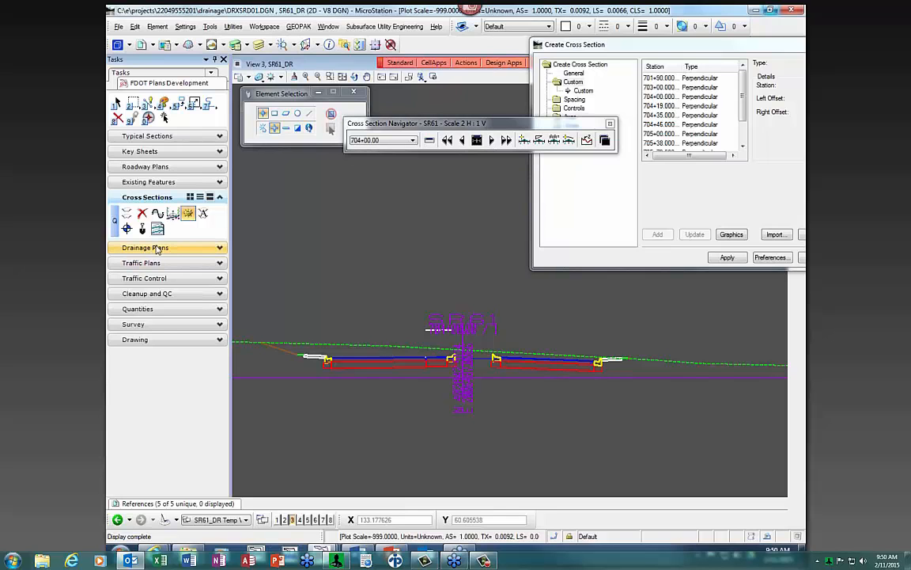
Start the drainage cross section tool and open SR61.gdf from the drainage folder as the drainage project file.
{"action": "left_click", "coordinate": [157, 248]}
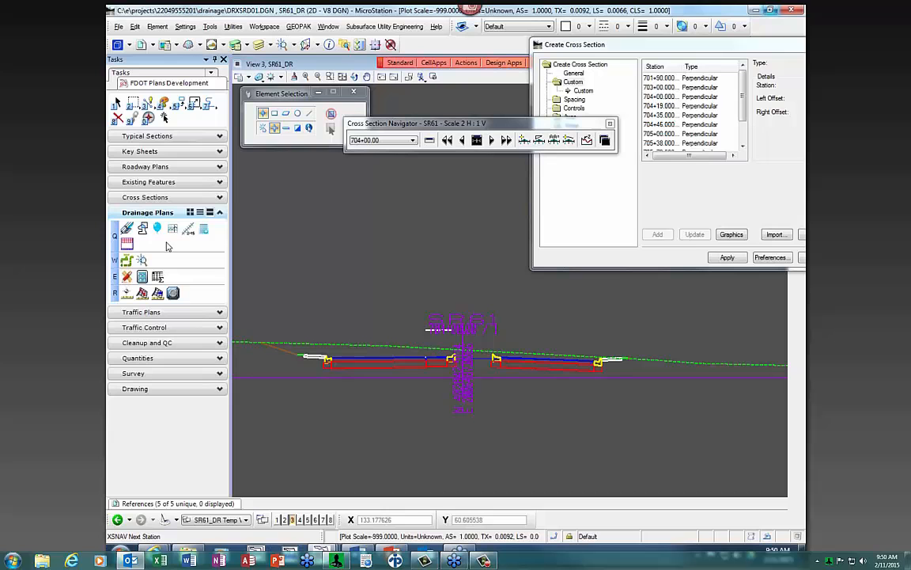
{"action": "left_click", "coordinate": [204, 230]}
{"action": "left_click", "coordinate": [538, 264]}
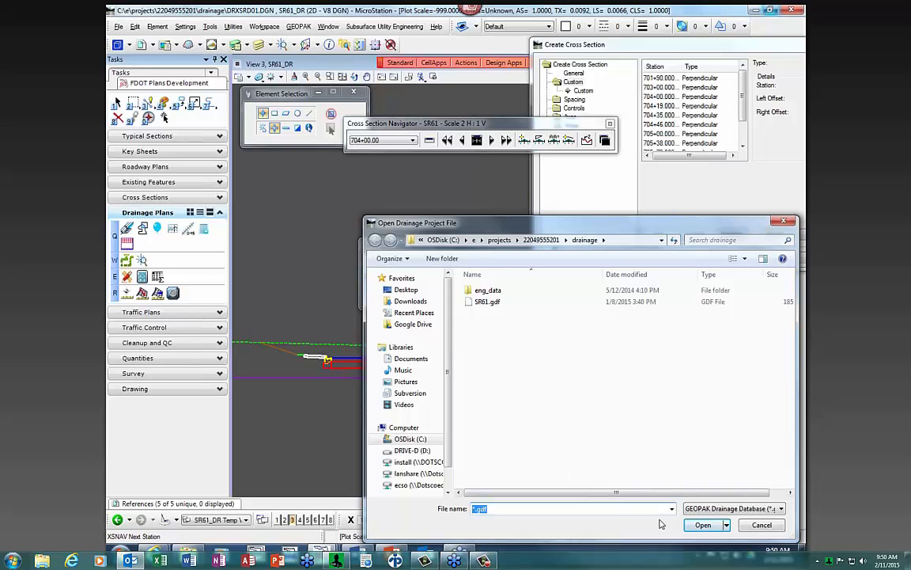
{"action": "double_click", "coordinate": [486, 301]}
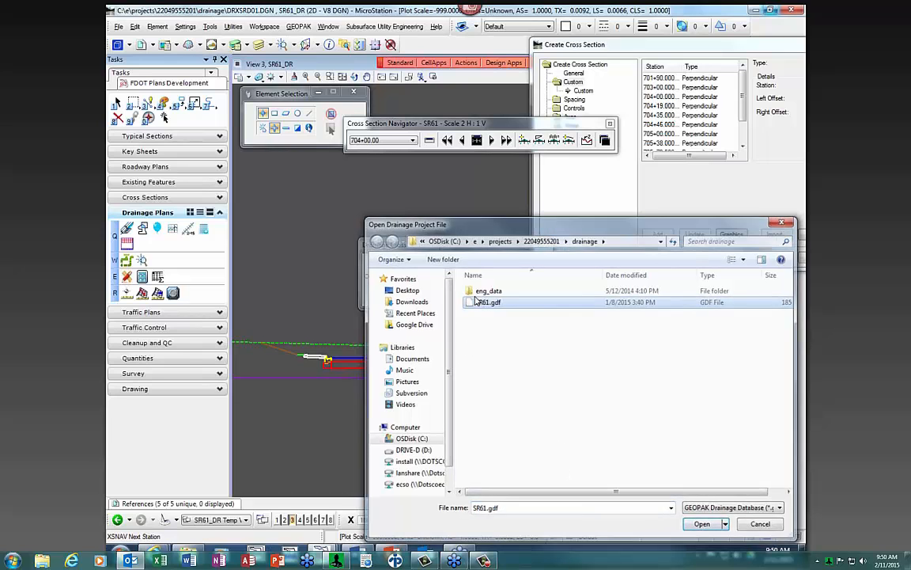
Set the drainage cross section report's output file to SR61Drainage in the drainage folder, generate the report and close the tool.
{"action": "left_click", "coordinate": [538, 276]}
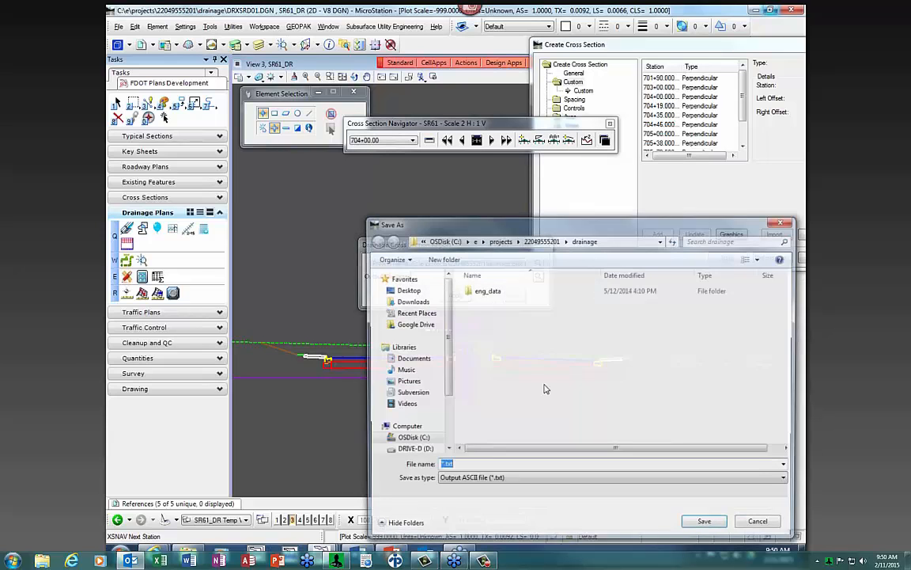
{"action": "left_click", "coordinate": [440, 467]}
{"action": "type", "text": "SR"}
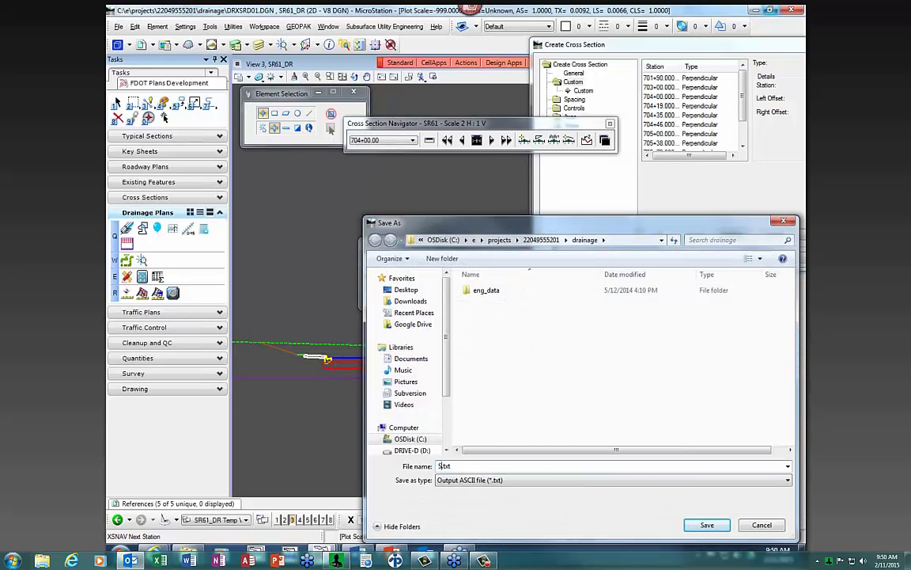
{"action": "type", "text": "61Drainage"}
{"action": "left_click", "coordinate": [695, 520]}
{"action": "left_click", "coordinate": [458, 296]}
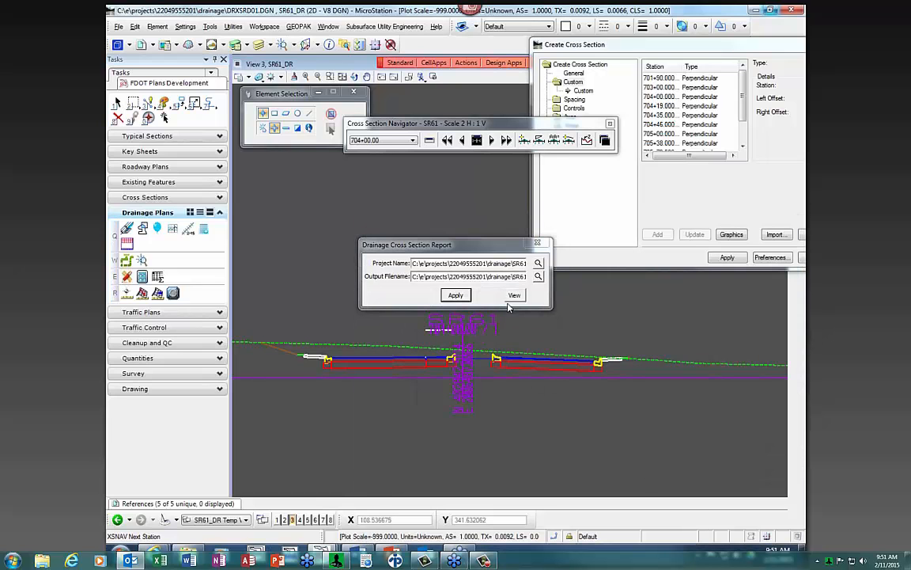
{"action": "left_click", "coordinate": [538, 242]}
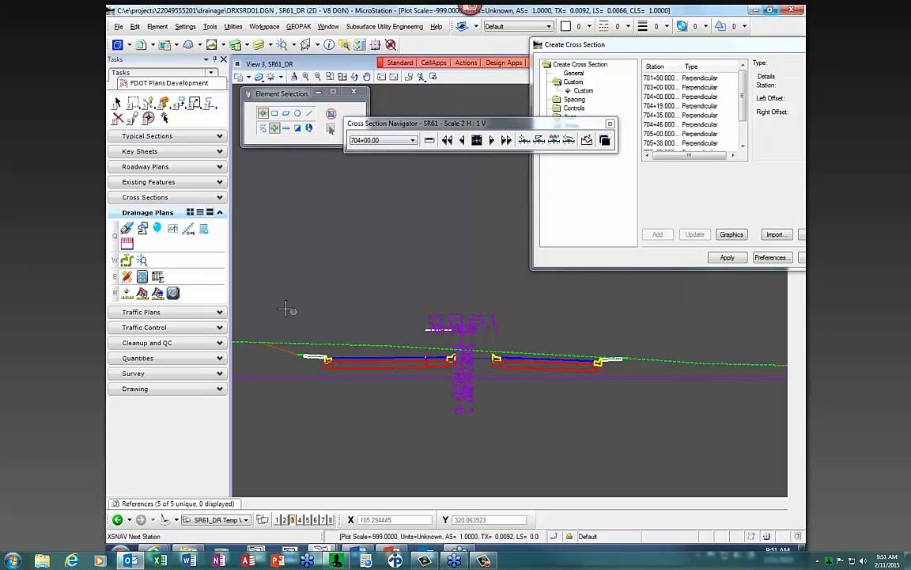
{"action": "left_click", "coordinate": [297, 26]}
{"action": "mouse_move", "coordinate": [330, 39]}
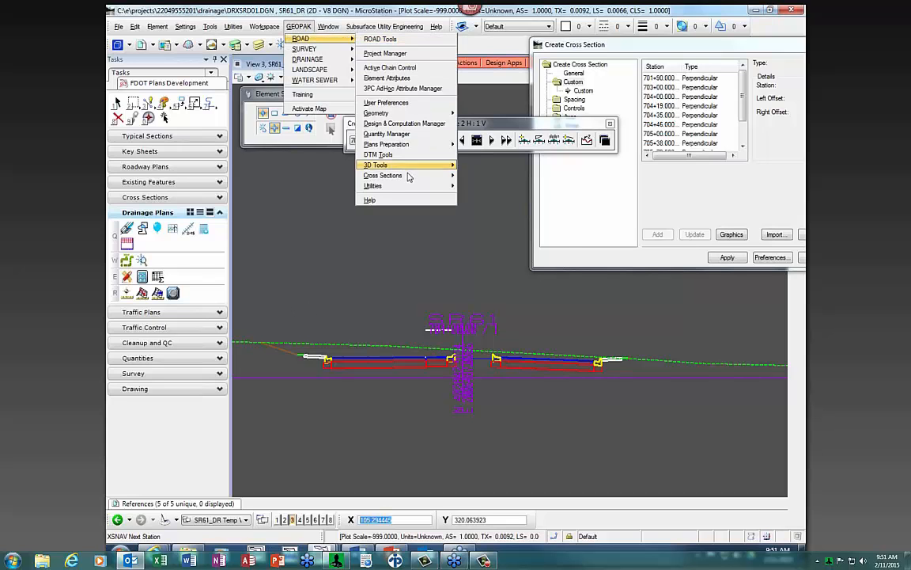
{"action": "mouse_move", "coordinate": [406, 176]}
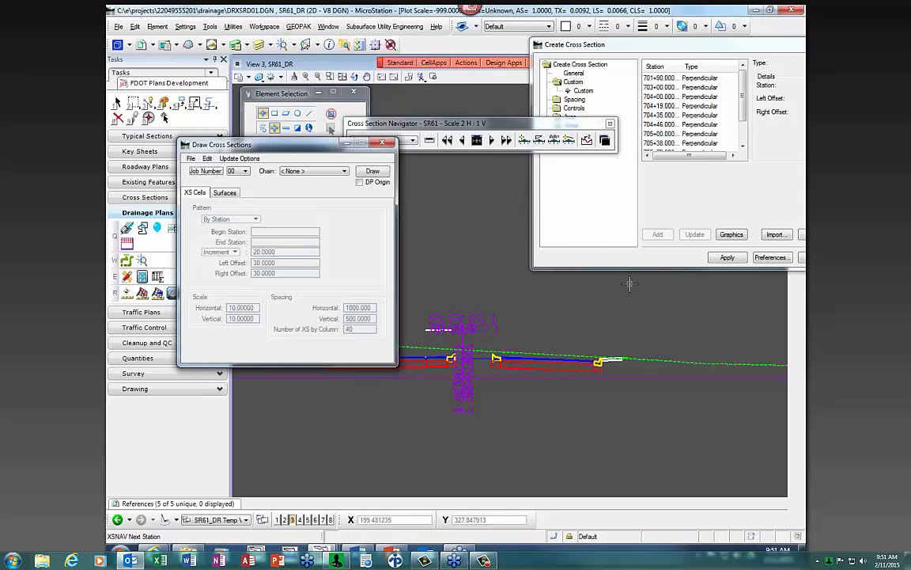
{"action": "left_click", "coordinate": [382, 142]}
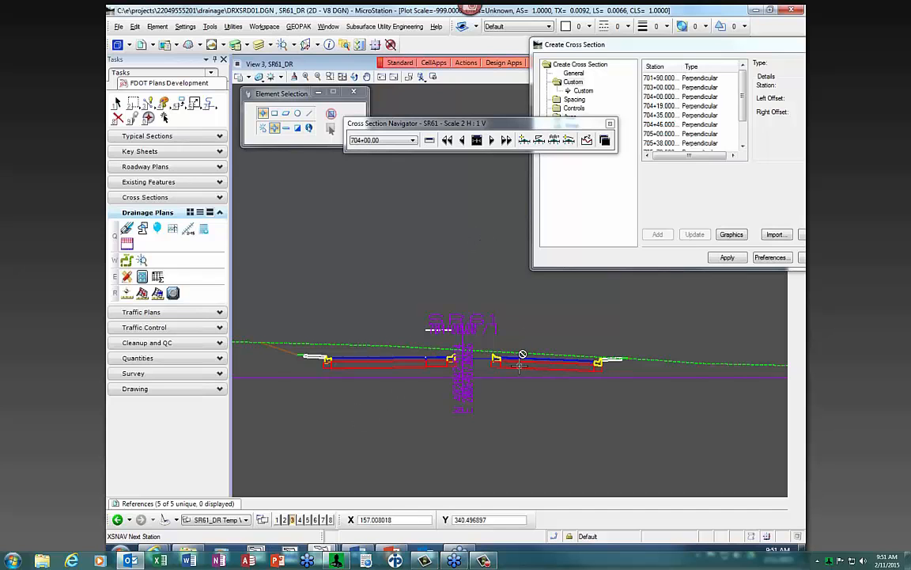
Look over the stacked SR61_DR cross sections and make the Pattrd pattern line model active.
{"action": "scroll", "coordinate": [407, 335], "scroll_direction": "down", "scroll_amount": 5}
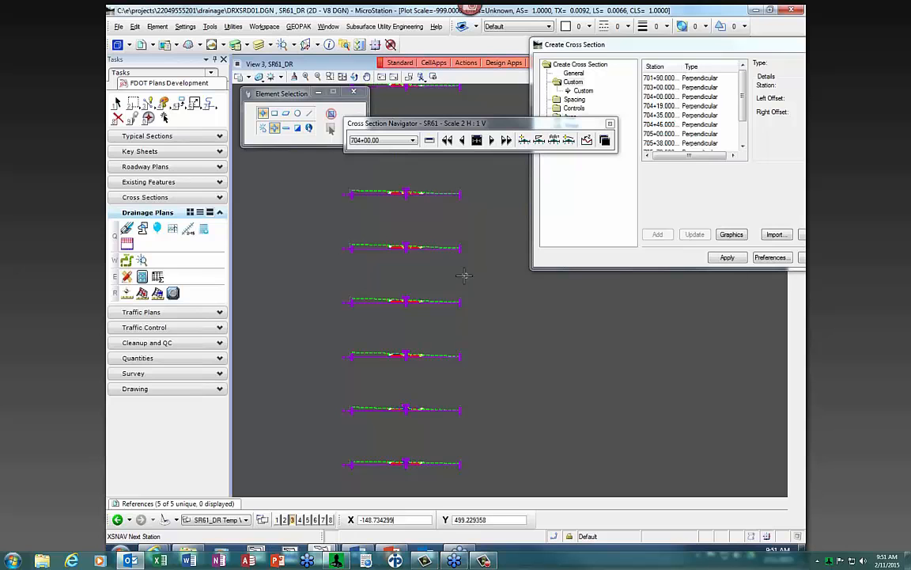
{"action": "scroll", "coordinate": [413, 243], "scroll_direction": "up", "scroll_amount": 2}
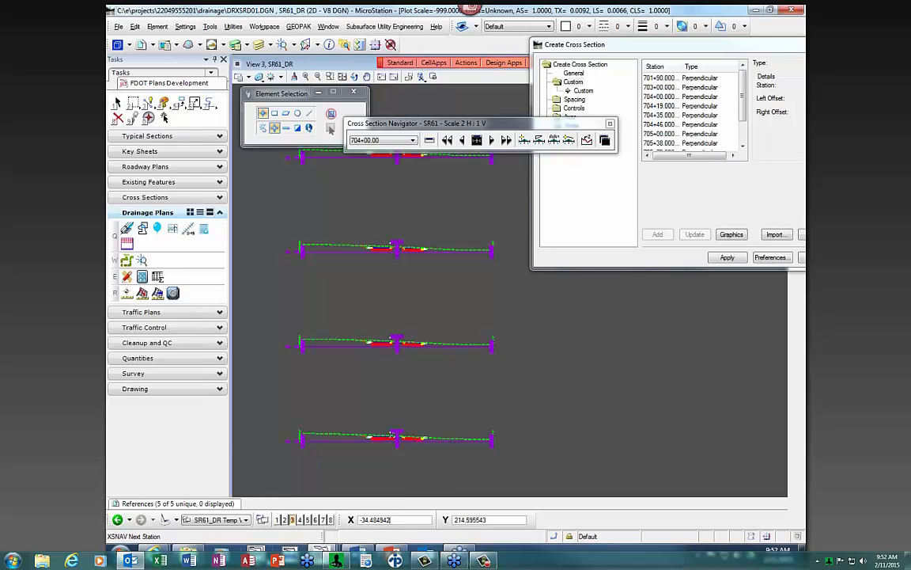
{"action": "left_click", "coordinate": [117, 45]}
{"action": "double_click", "coordinate": [372, 185]}
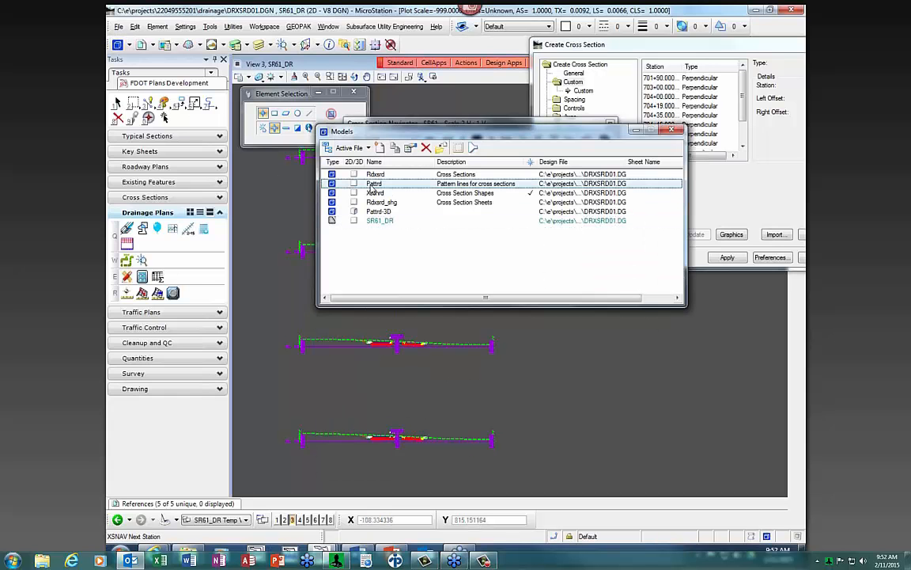
{"action": "left_click", "coordinate": [390, 26]}
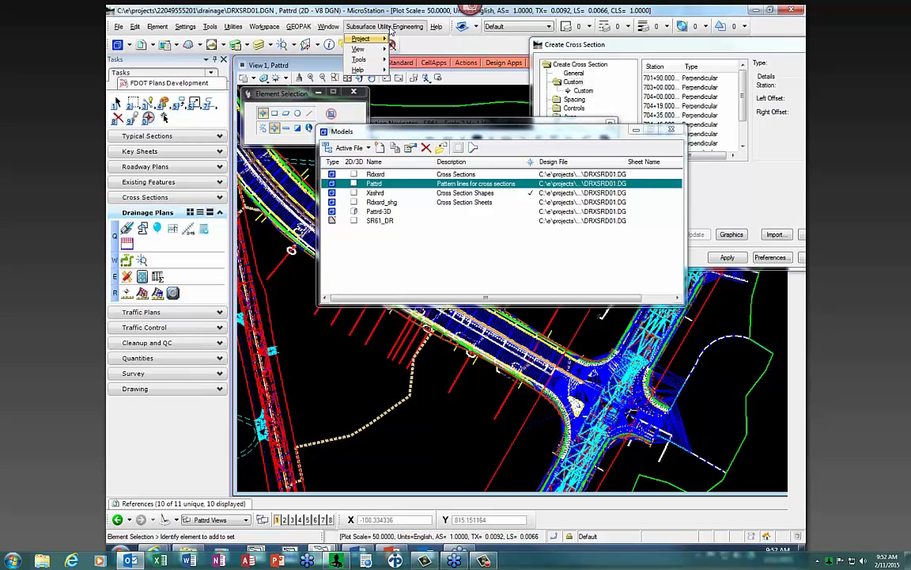
{"action": "mouse_move", "coordinate": [370, 39]}
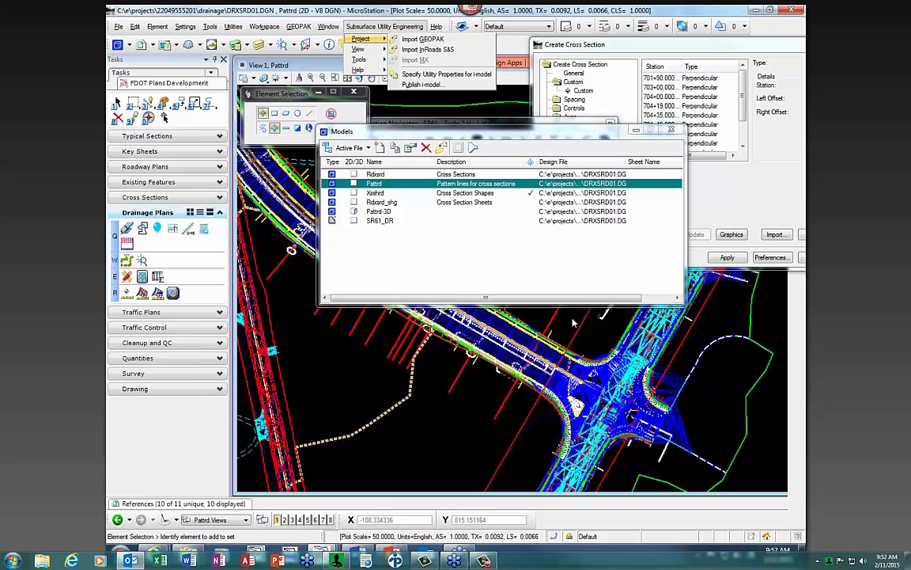
{"action": "left_click", "coordinate": [430, 365]}
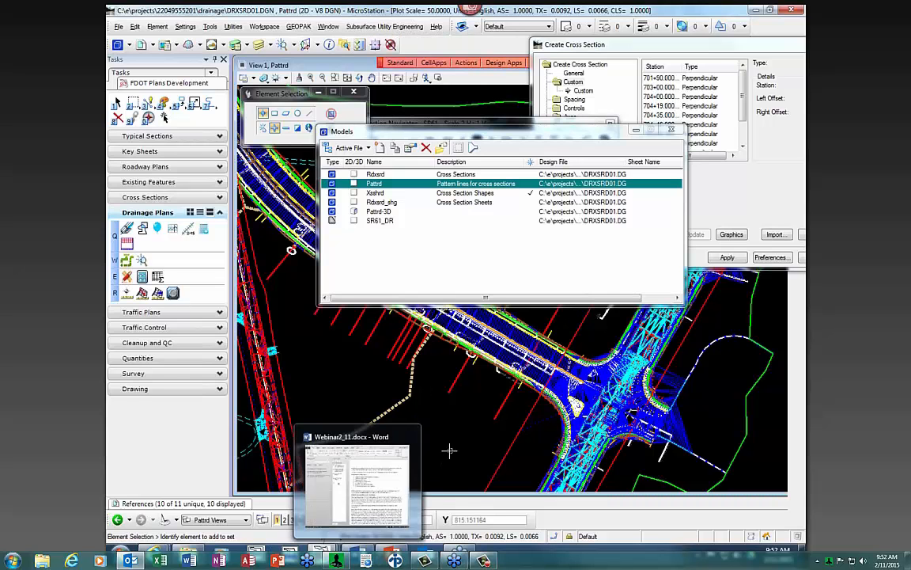
Switch to Internet Explorer to review the FDOT CADD Training manual list, and bring up the PowerPoint slide with questions and training information.
{"action": "left_click", "coordinate": [220, 505]}
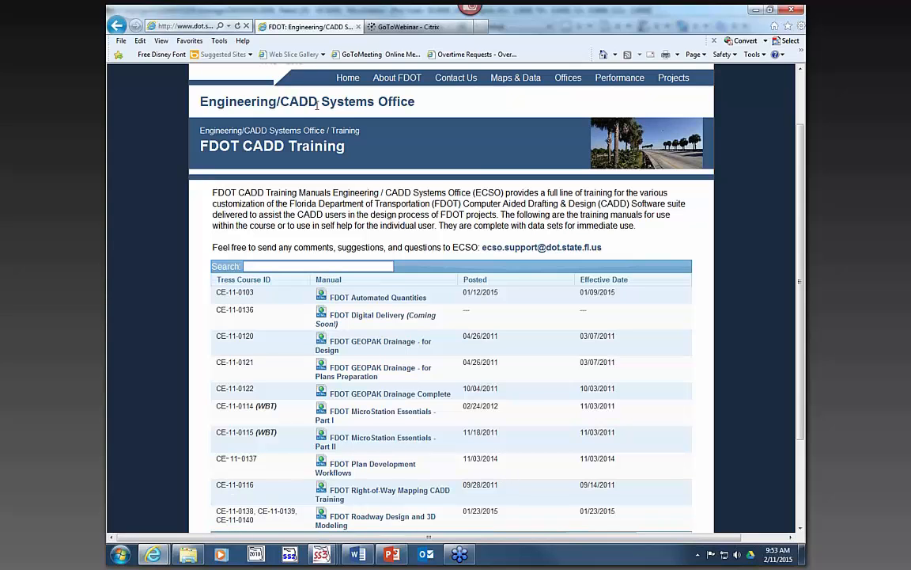
{"action": "scroll", "coordinate": [535, 456], "scroll_direction": "down", "scroll_amount": 1}
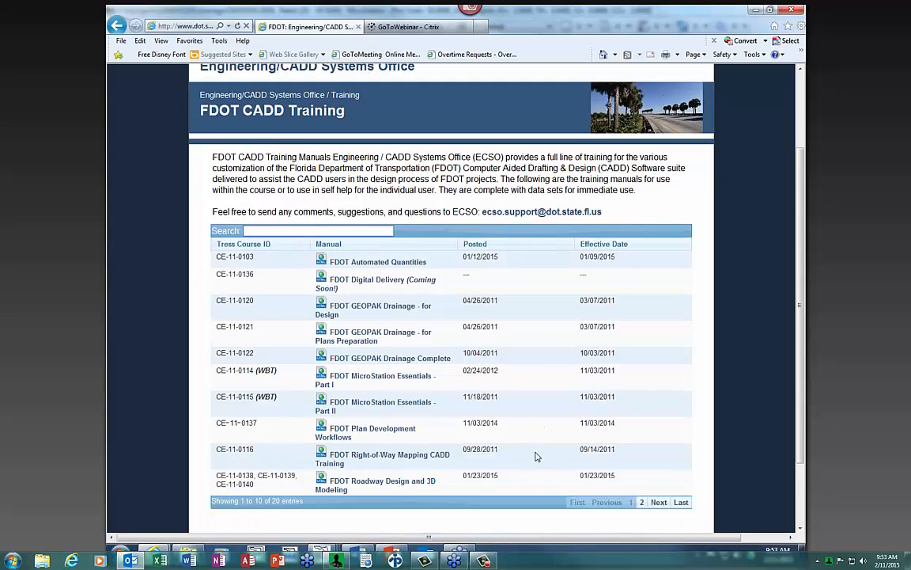
{"action": "scroll", "coordinate": [536, 456], "scroll_direction": "down", "scroll_amount": 1}
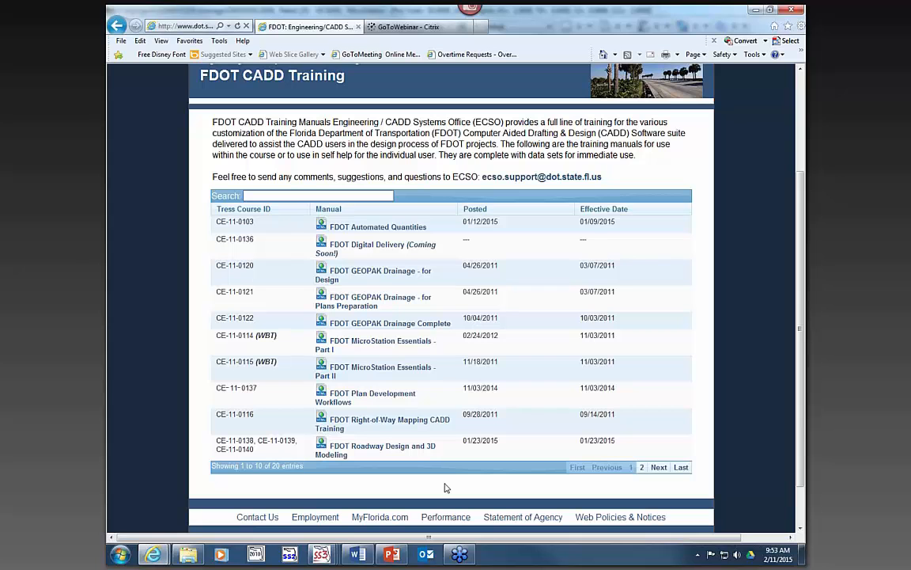
{"action": "left_click", "coordinate": [391, 553]}
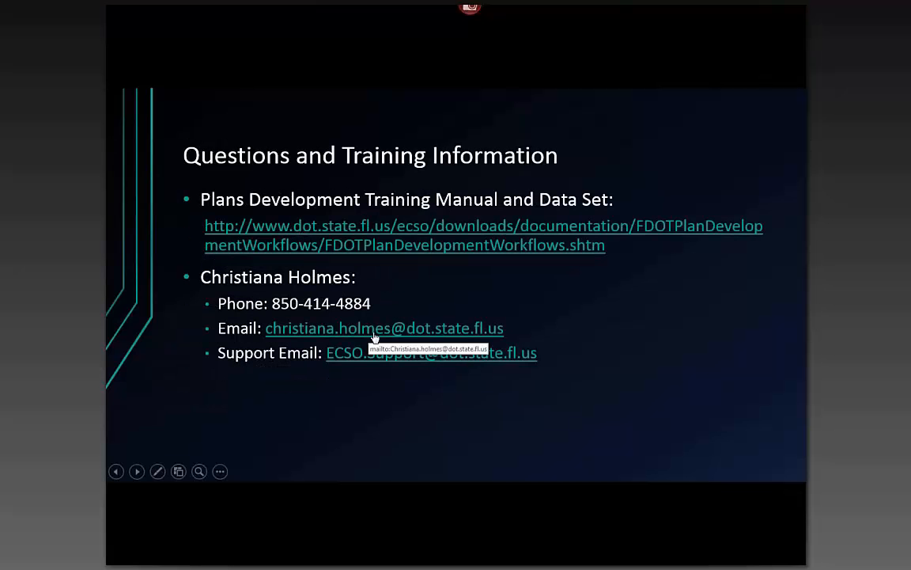